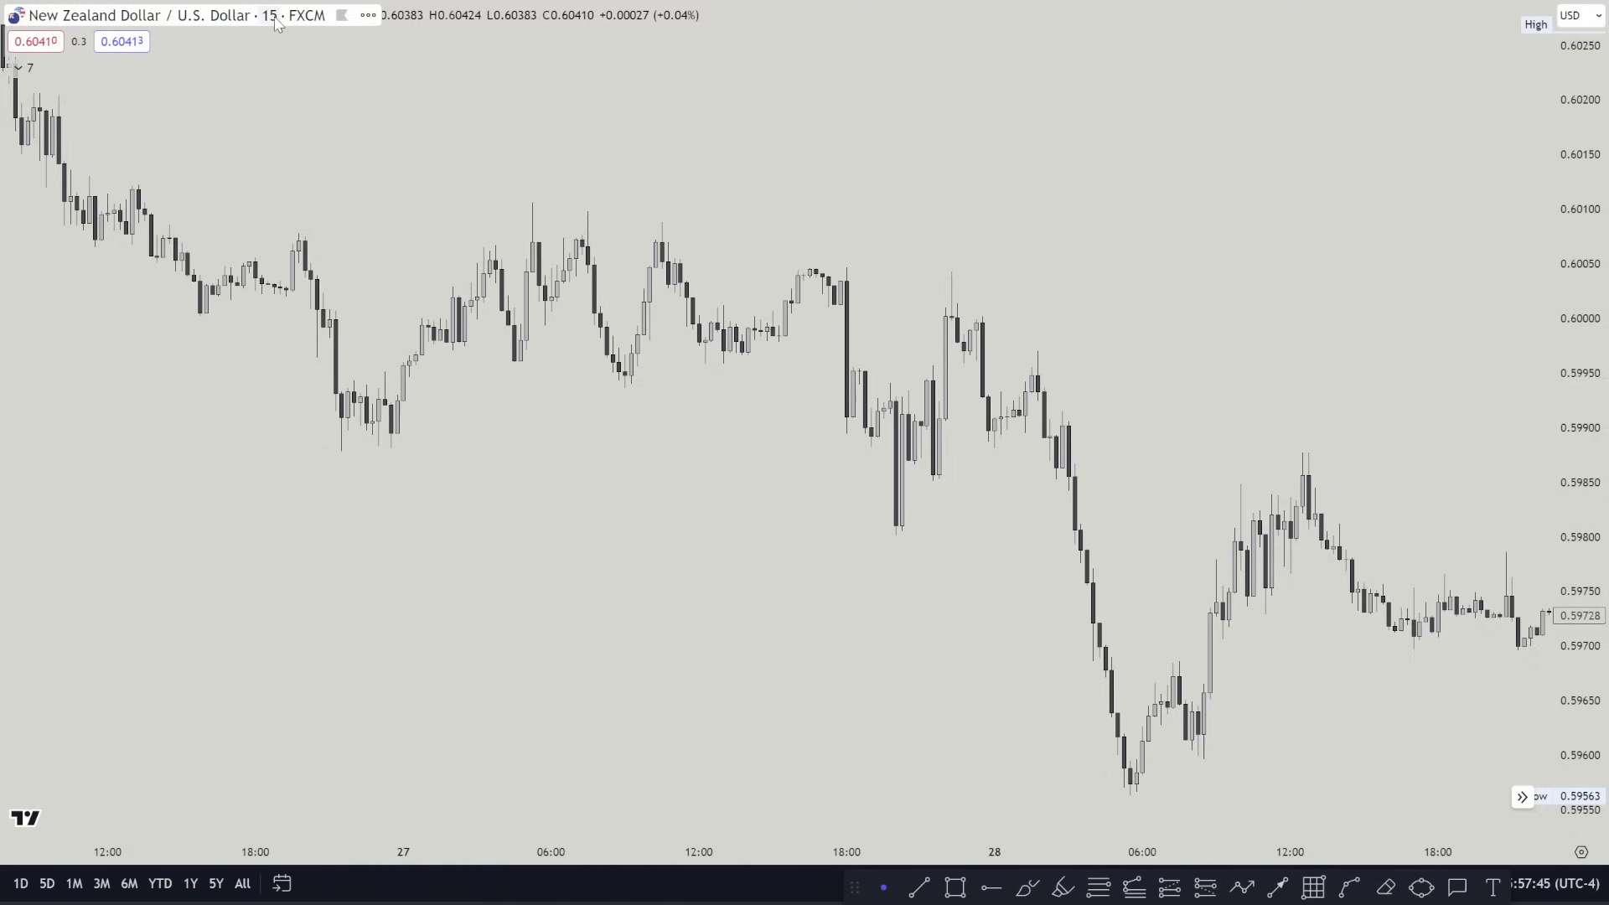
Brush short horizontal lines marking the price gaps along the 27 March candles on the 15-minute chart
{"action": "left_click", "coordinate": [1028, 890]}
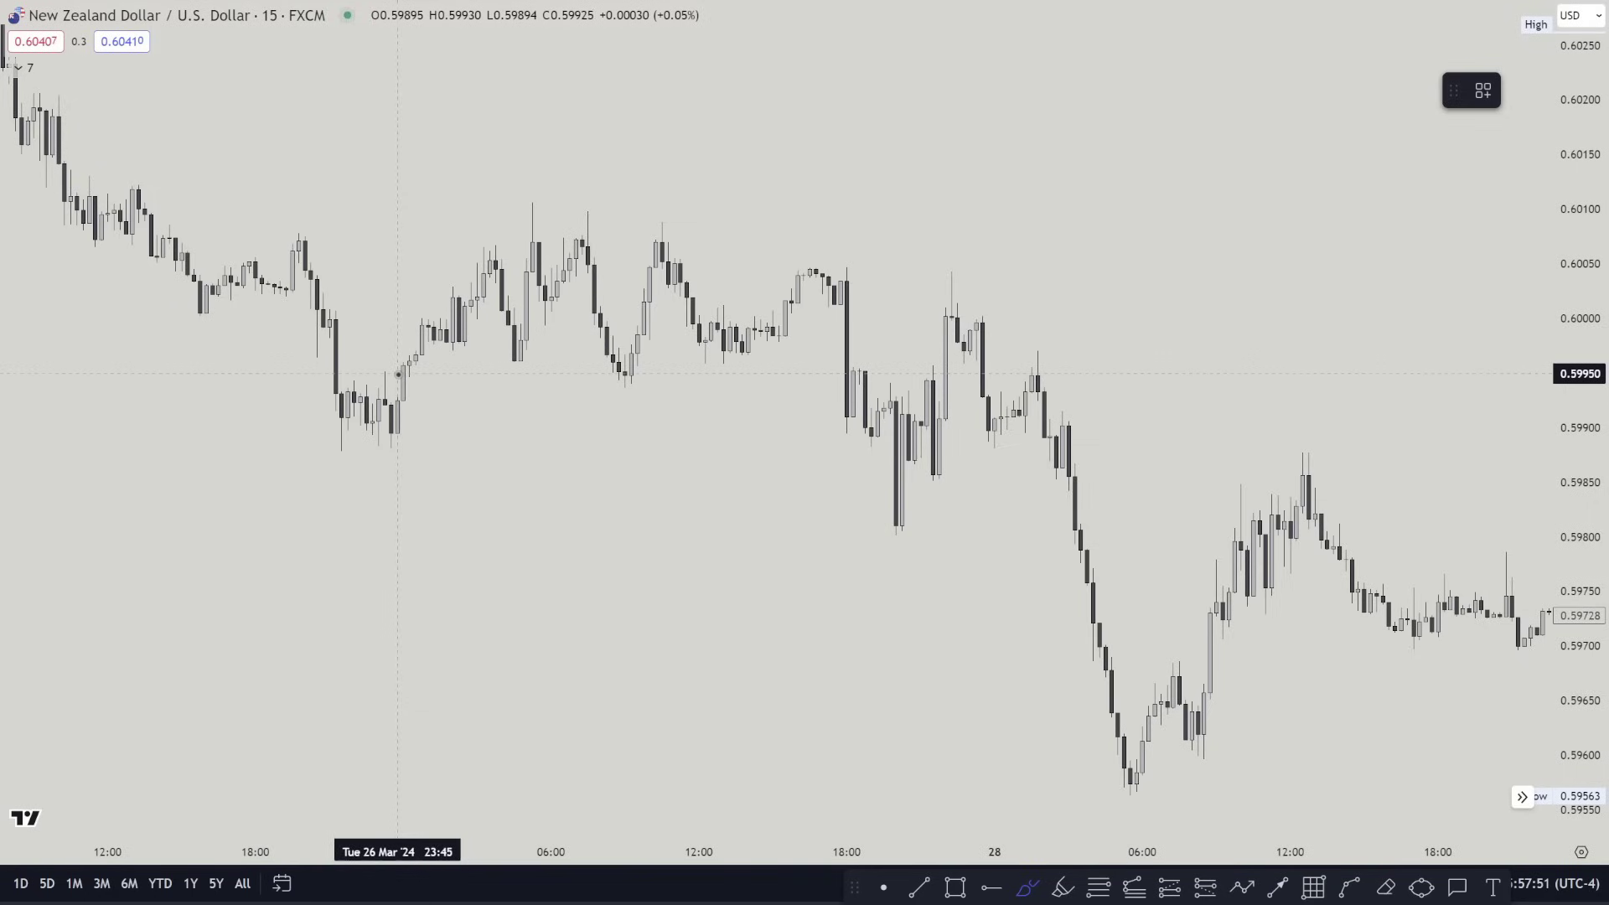
{"action": "mouse_move", "coordinate": [398, 375]}
{"action": "left_mouse_down"}
{"action": "mouse_move", "coordinate": [484, 369]}
{"action": "mouse_move", "coordinate": [398, 393]}
{"action": "left_mouse_up"}
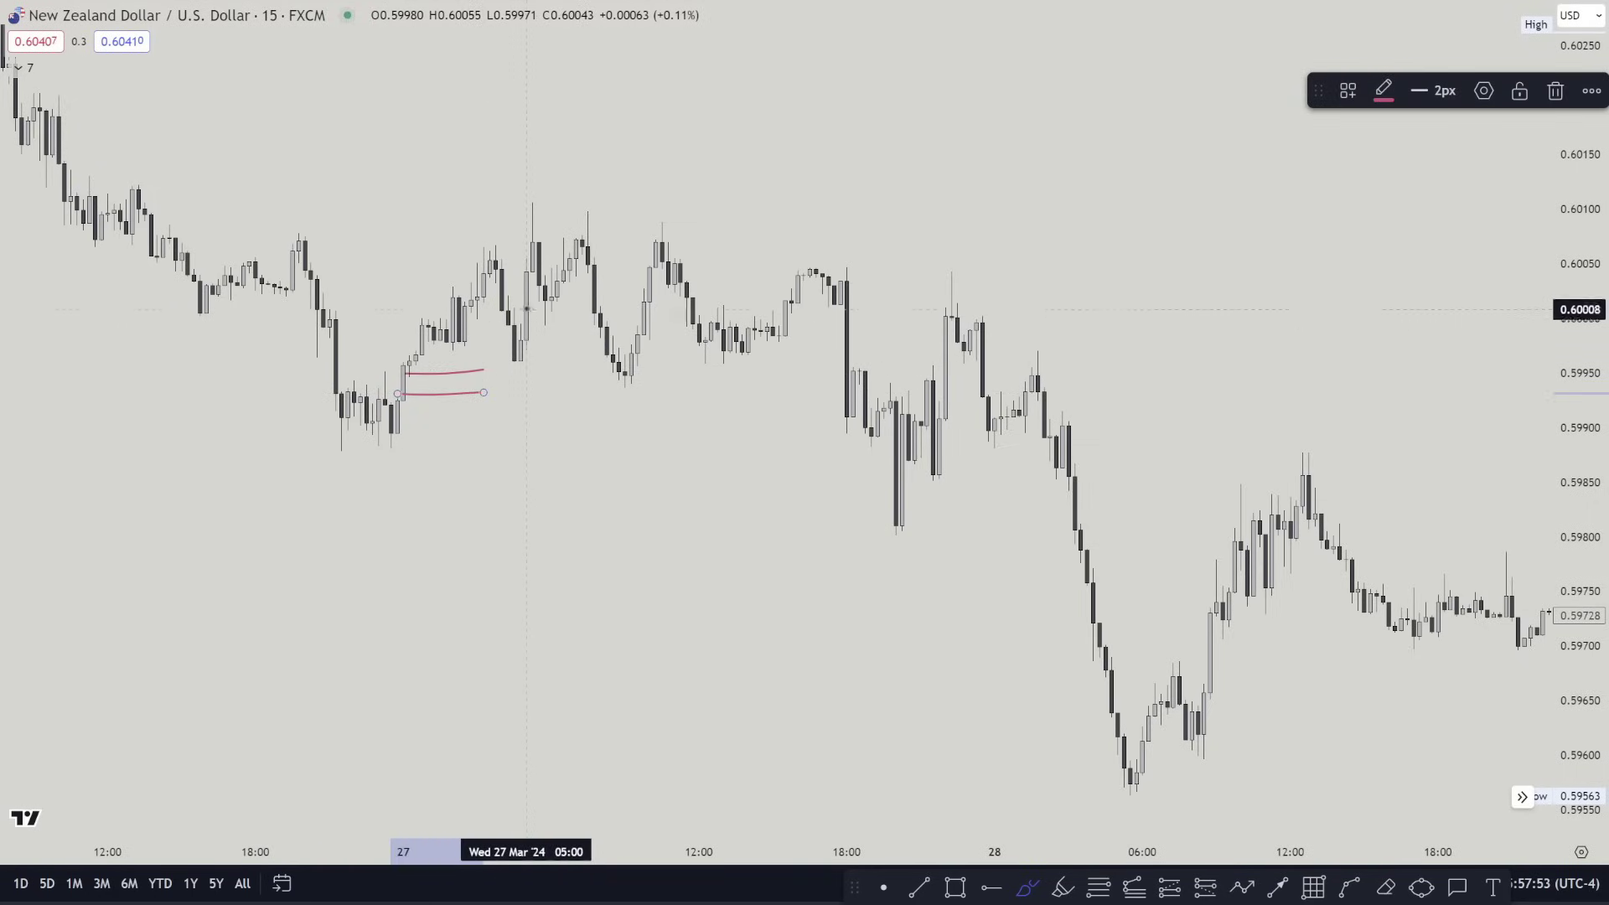
{"action": "mouse_move", "coordinate": [528, 277]}
{"action": "left_mouse_down"}
{"action": "mouse_move", "coordinate": [569, 277]}
{"action": "mouse_move", "coordinate": [528, 322]}
{"action": "mouse_move", "coordinate": [533, 303]}
{"action": "mouse_move", "coordinate": [644, 271]}
{"action": "mouse_move", "coordinate": [674, 342]}
{"action": "left_mouse_up"}
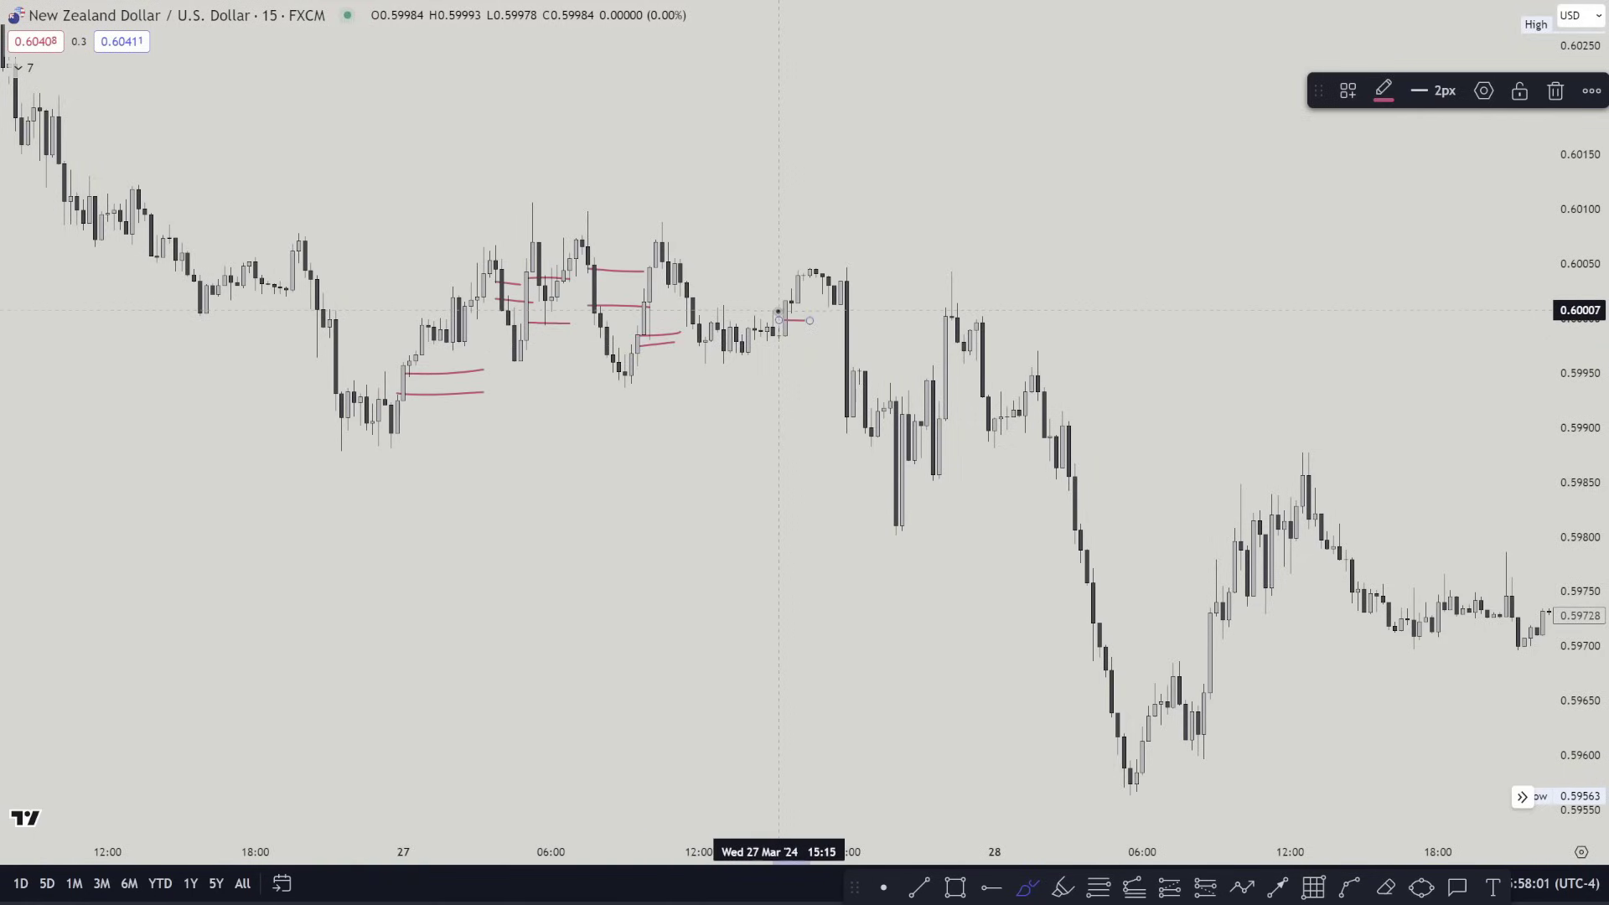
{"action": "left_click_drag", "start_coordinate": [780, 321], "coordinate": [810, 320]}
{"action": "left_click_drag", "start_coordinate": [785, 310], "coordinate": [816, 295]}
{"action": "left_click_drag", "start_coordinate": [800, 284], "coordinate": [925, 303]}
Undo all the brush lines drawn over the 27 March candles
{"action": "key", "text": "ctrl+z"}
{"action": "key", "text": "ctrl+z"}
{"action": "key", "text": "ctrl+z"}
{"action": "key", "text": "ctrl+z"}
{"action": "key", "text": "ctrl+z"}
{"action": "key", "text": "ctrl+z"}
{"action": "key", "text": "ctrl+z"}
{"action": "key", "text": "ctrl+z"}
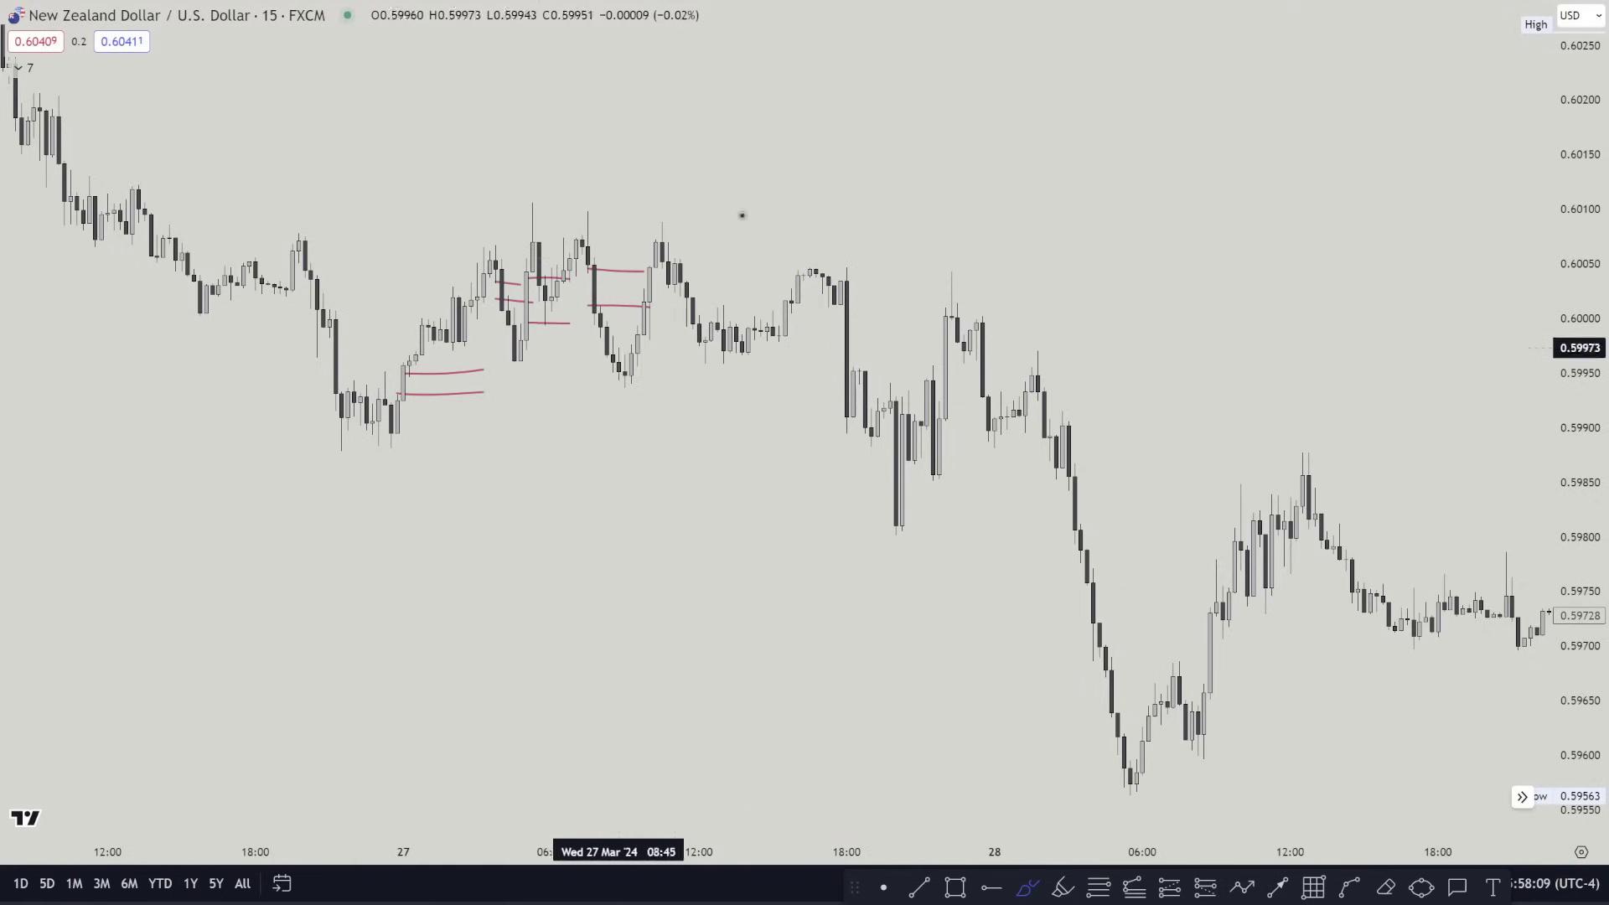
{"action": "key", "text": "ctrl+z"}
{"action": "key", "text": "ctrl+z"}
{"action": "key", "text": "ctrl+z"}
{"action": "key", "text": "ctrl+z"}
{"action": "key", "text": "ctrl+z"}
{"action": "key", "text": "ctrl+z"}
{"action": "key", "text": "ctrl+z"}
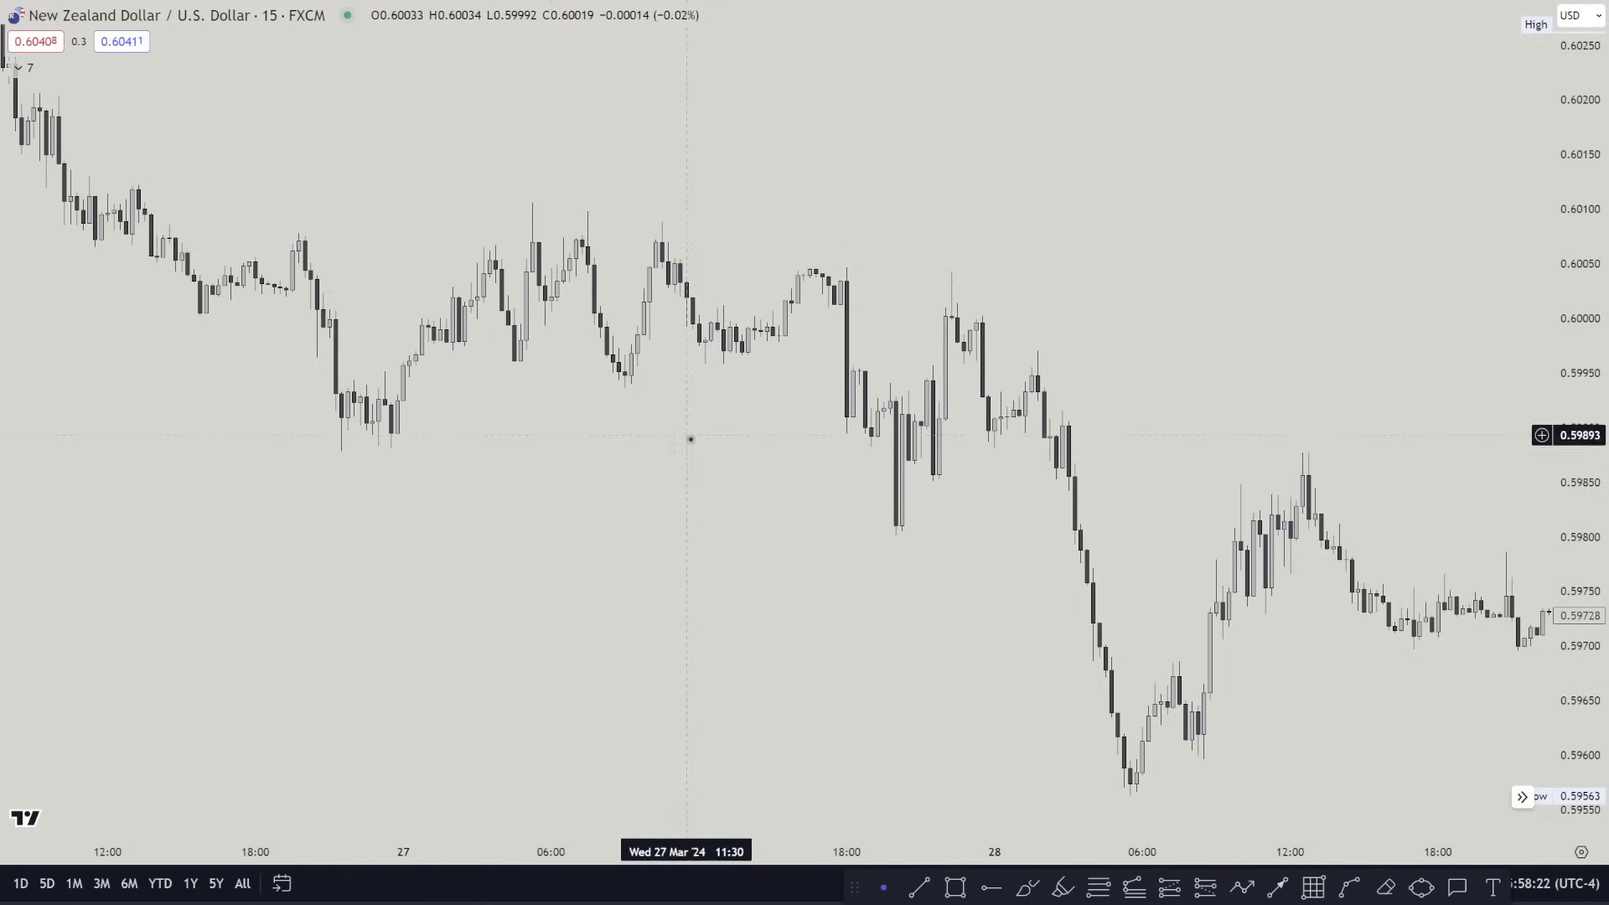
Mark candles with a Highlighter stroke and a Brush stroke on 27 March, and remove the marks
{"action": "left_click_drag", "start_coordinate": [687, 438], "coordinate": [723, 514]}
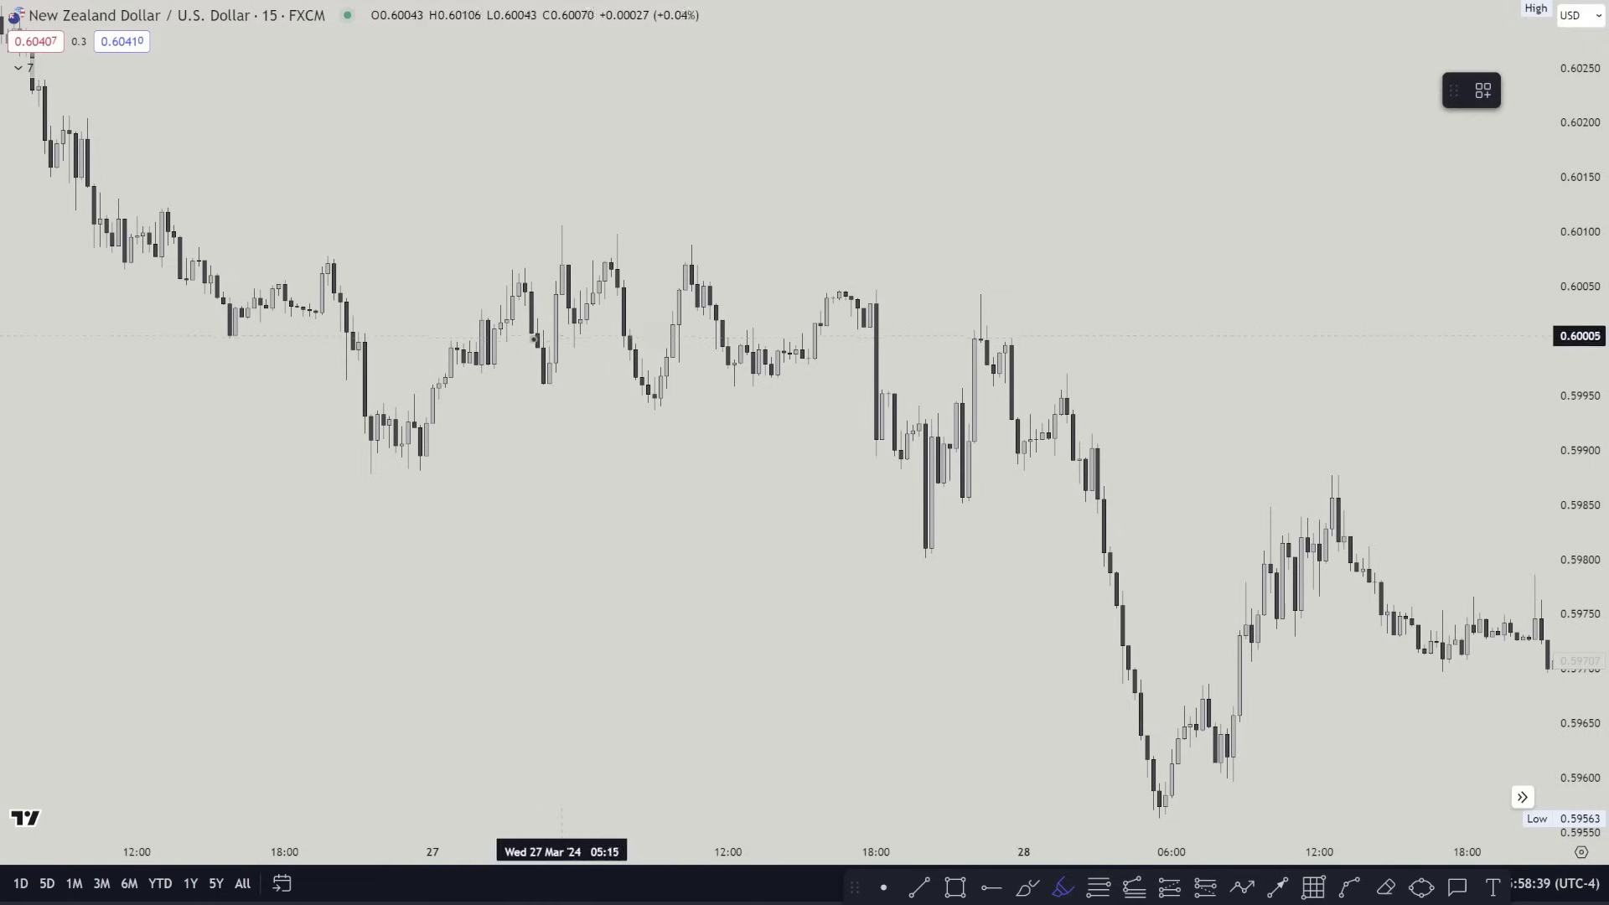
{"action": "mouse_move", "coordinate": [549, 303]}
{"action": "left_mouse_down"}
{"action": "mouse_move", "coordinate": [594, 303]}
{"action": "mouse_move", "coordinate": [579, 337]}
{"action": "left_mouse_up"}
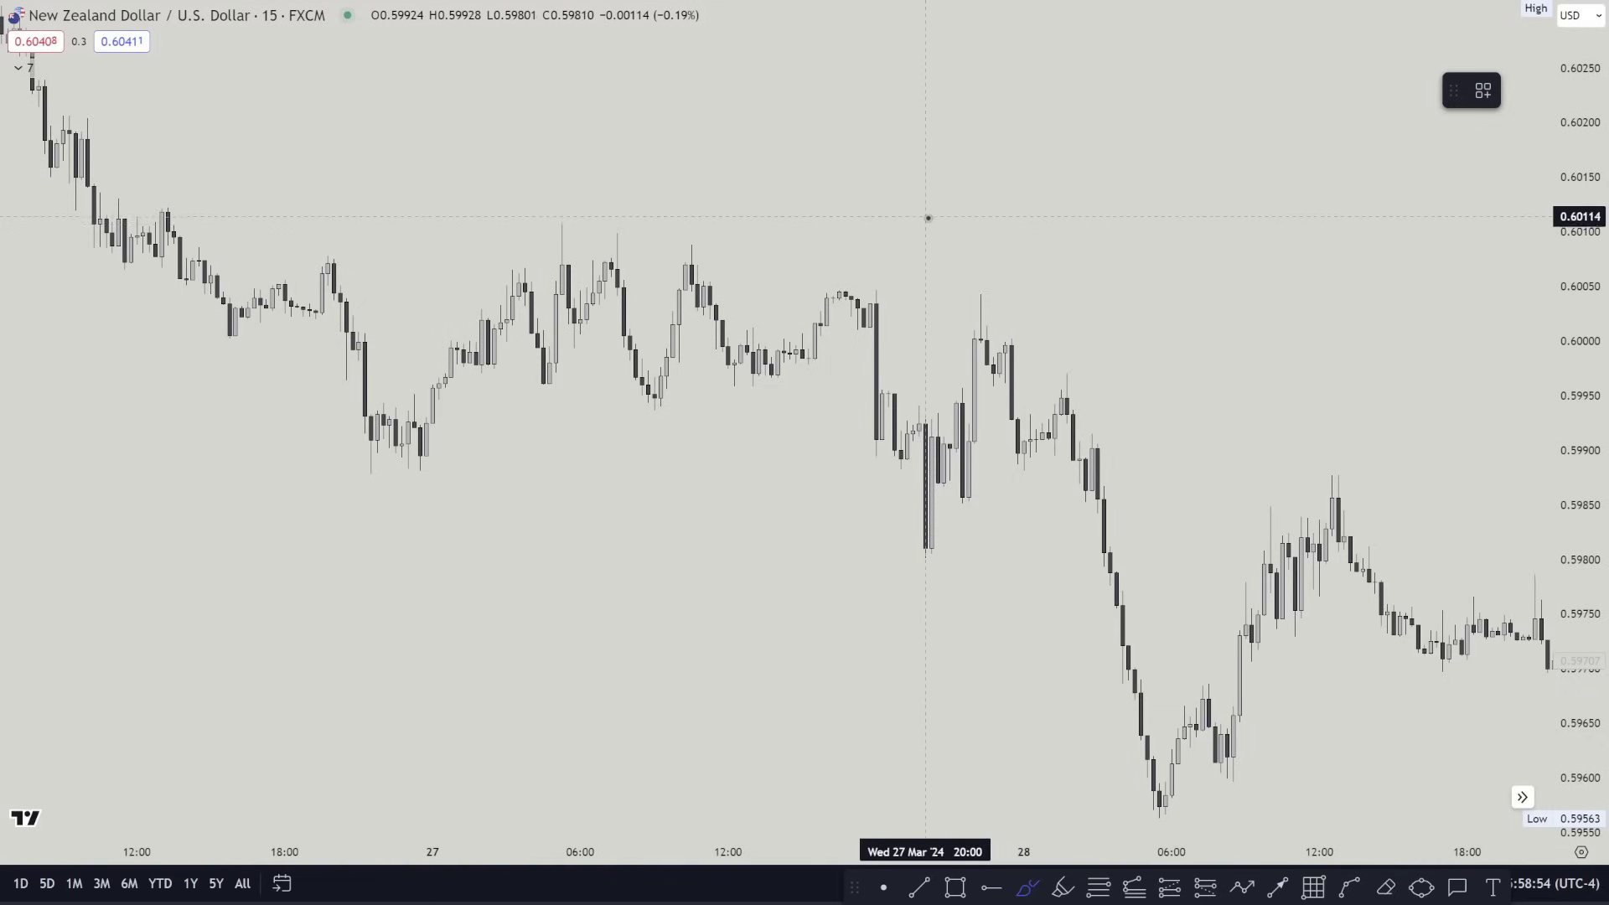
{"action": "left_click_drag", "start_coordinate": [929, 204], "coordinate": [1039, 275]}
{"action": "key", "text": "Delete"}
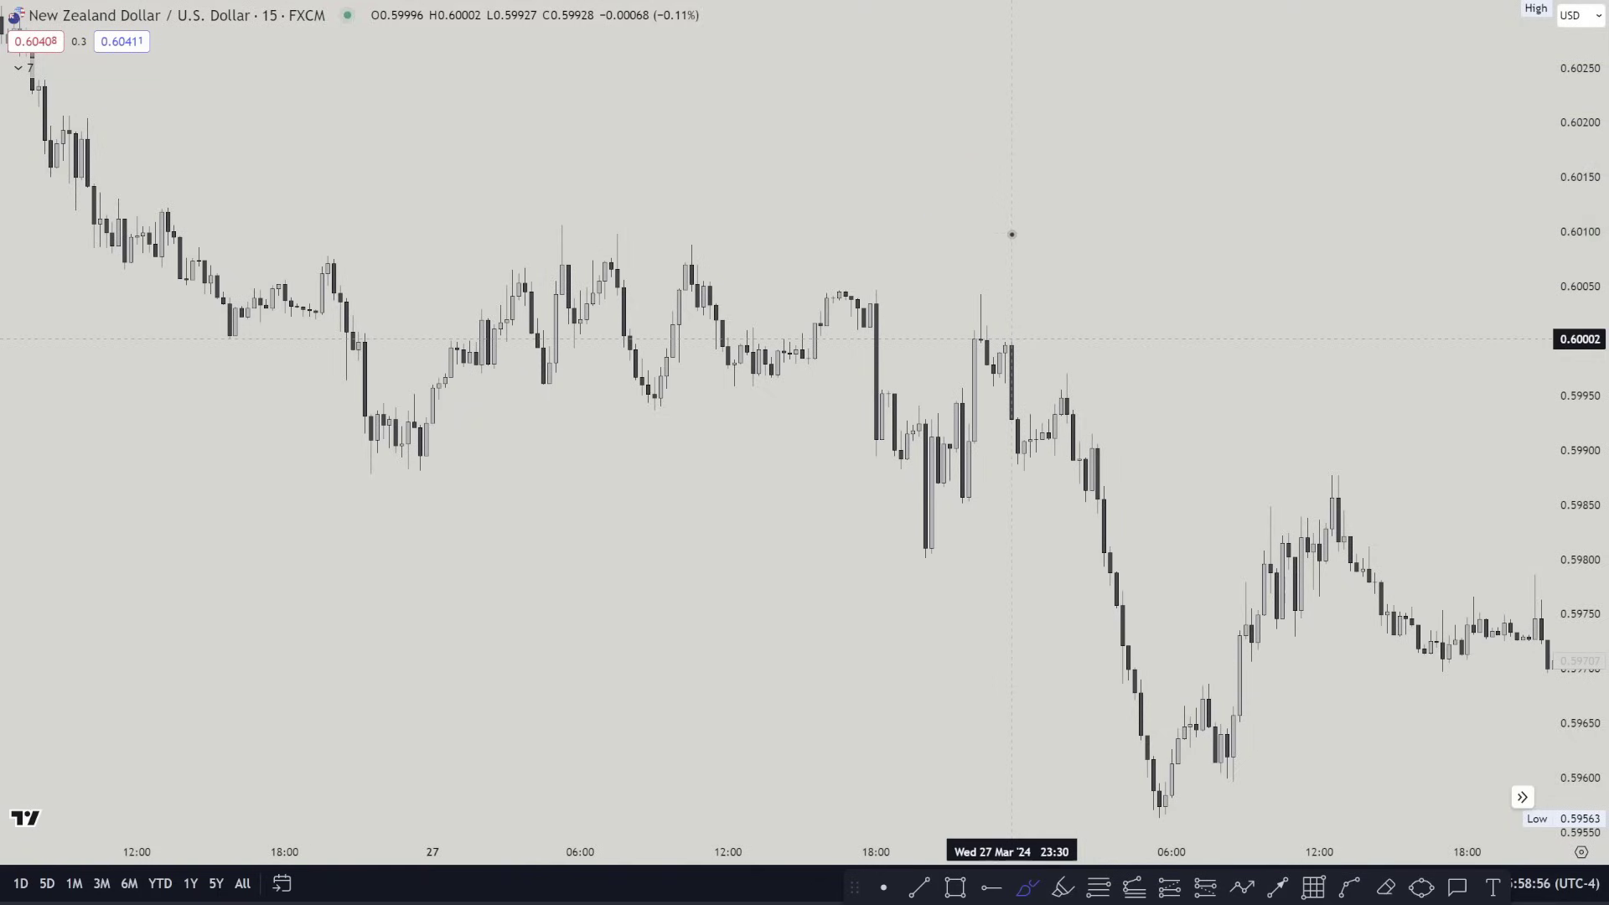
{"action": "key", "text": "Escape"}
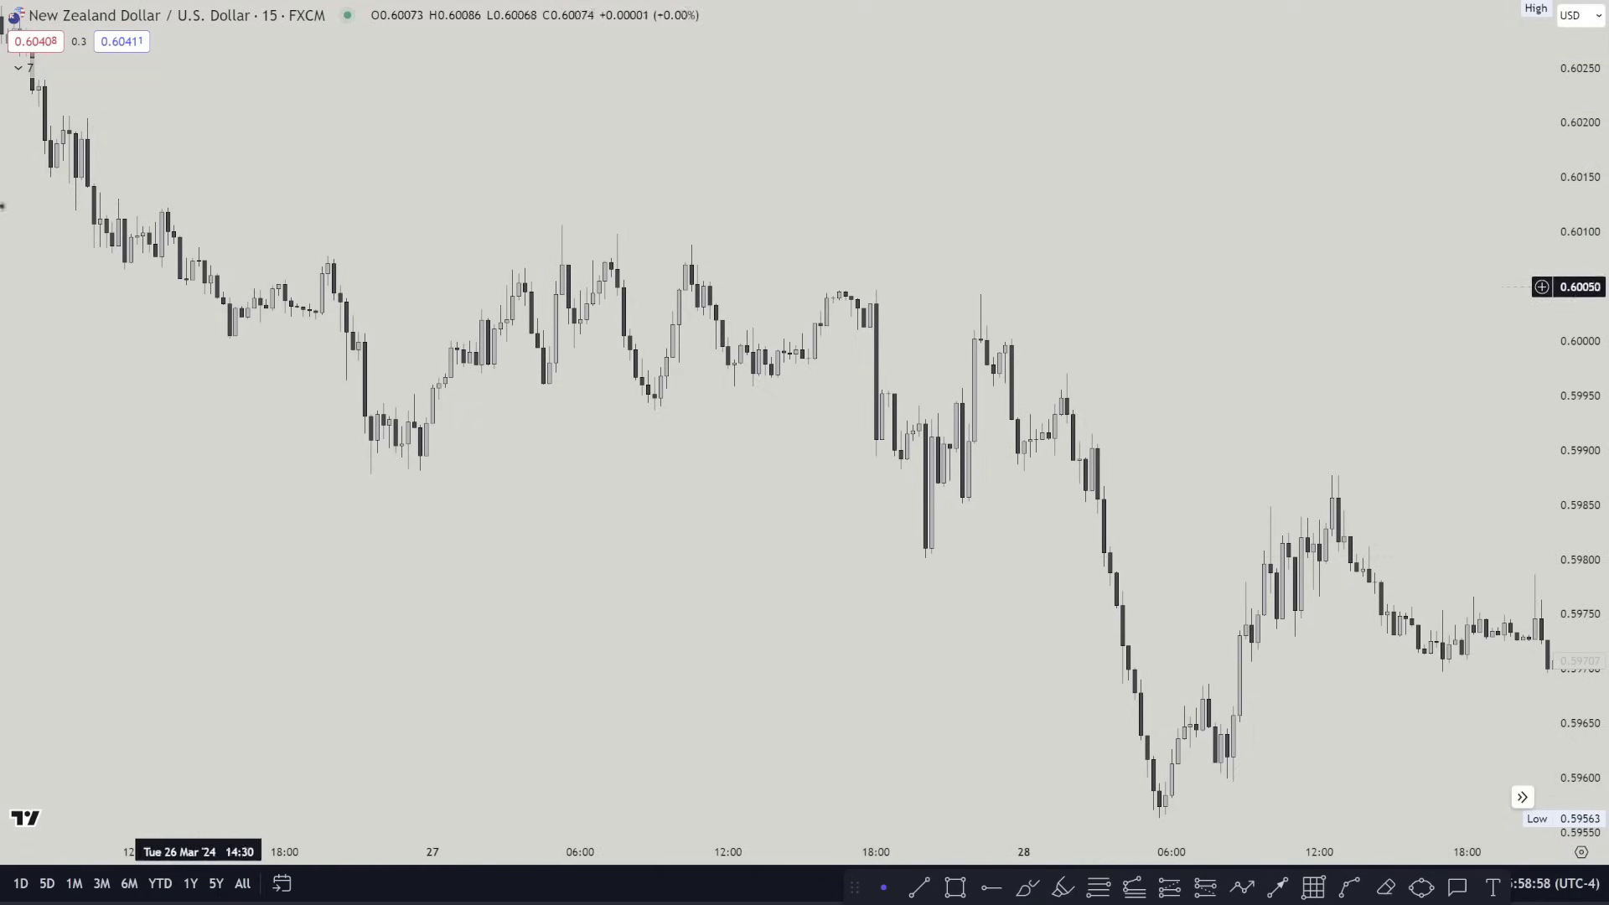
Make the FVG indicator visible on the chart and collapse the indicator list again
{"action": "left_click", "coordinate": [23, 70]}
{"action": "left_click", "coordinate": [144, 204]}
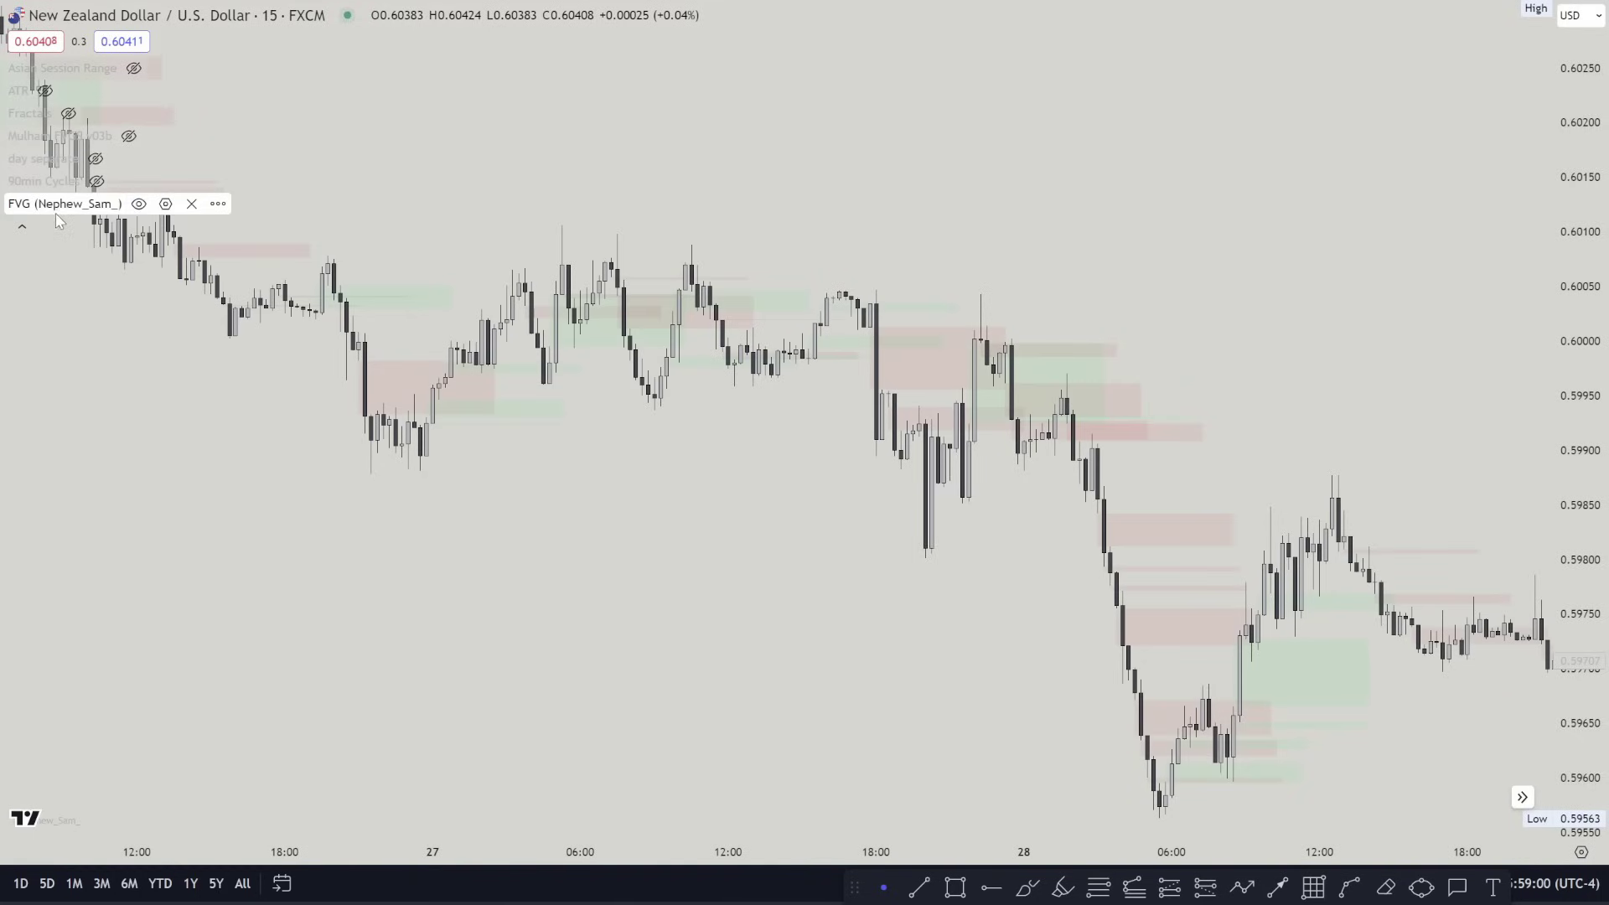
{"action": "left_click", "coordinate": [22, 228]}
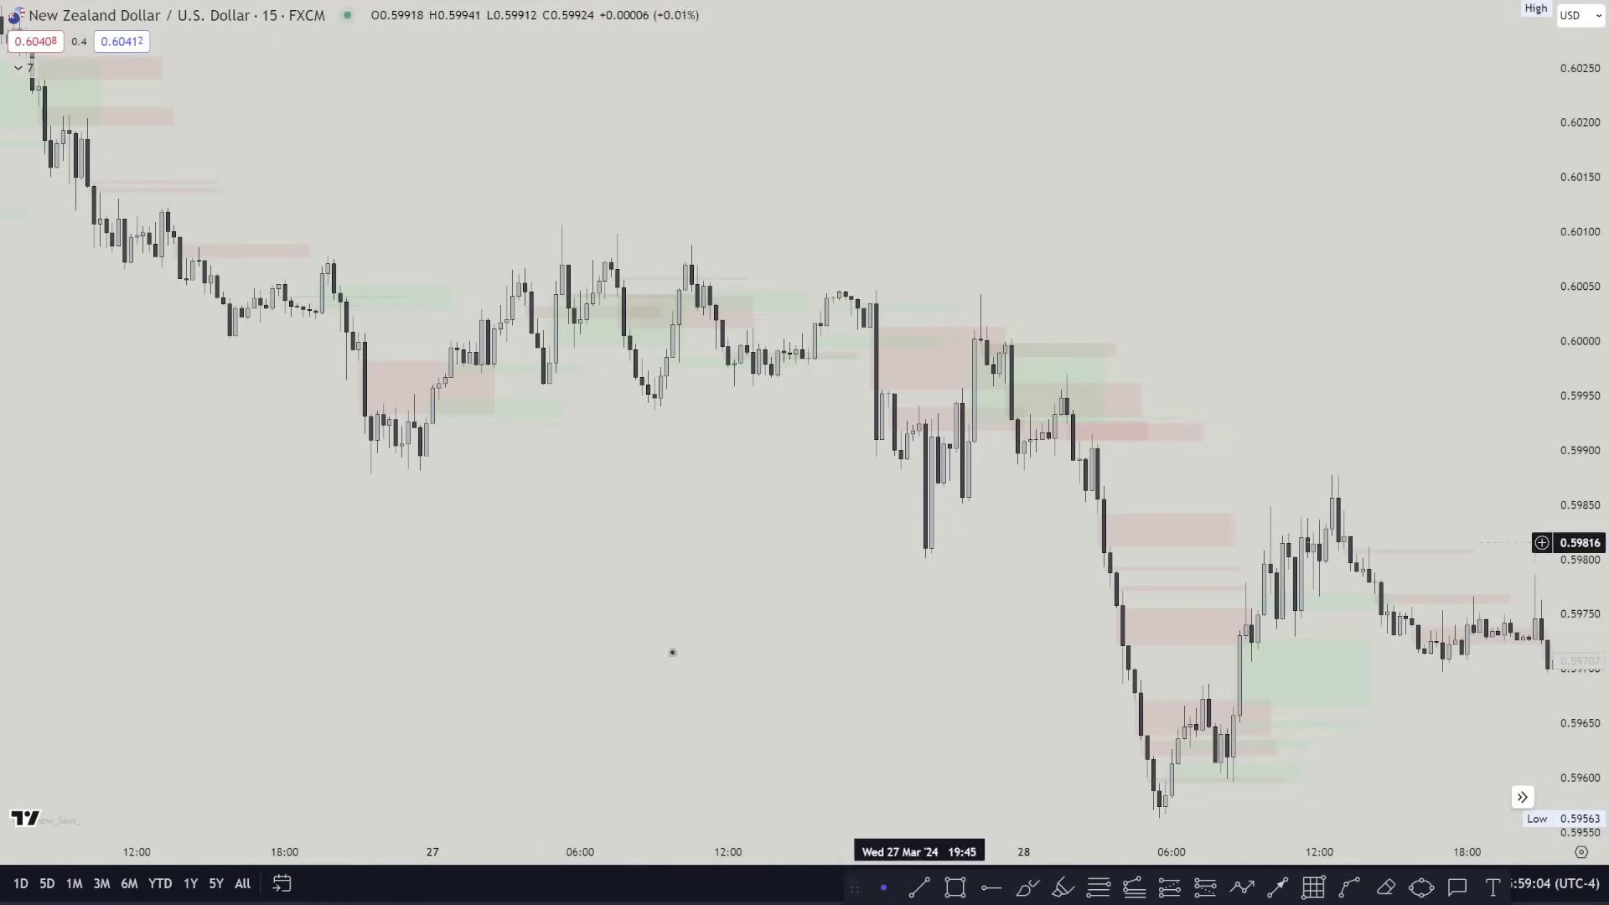
Draw a large tilted ellipse around the price action from about 26 March 16:00 to 28 March 10:15
{"action": "left_click", "coordinate": [1422, 887]}
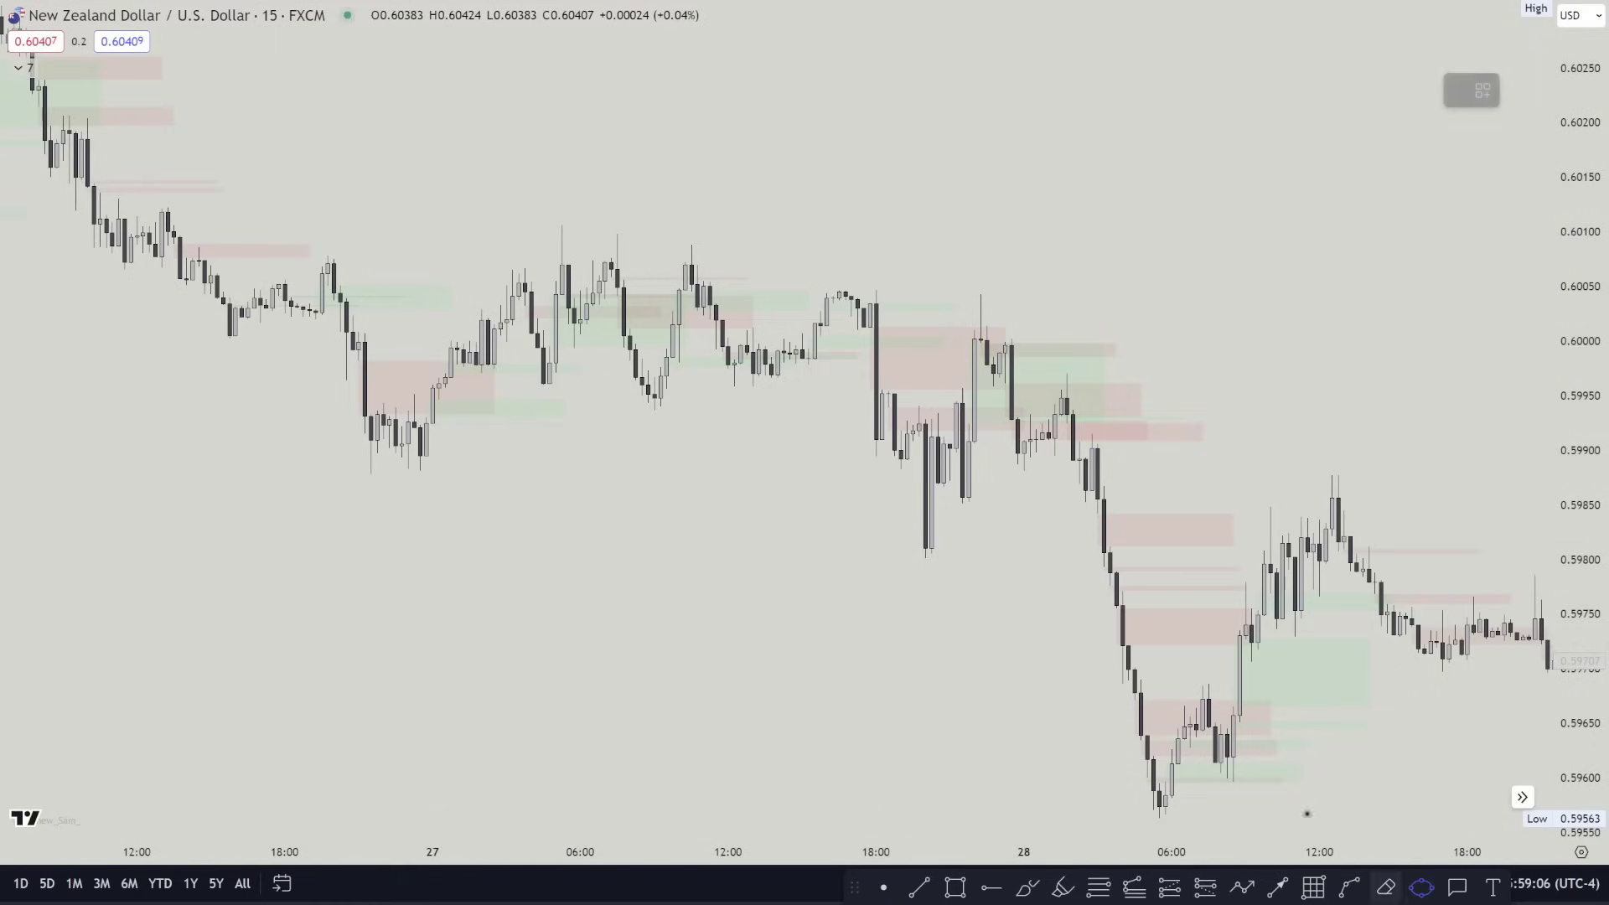
{"action": "left_click", "coordinate": [235, 171]}
{"action": "left_click", "coordinate": [1275, 777]}
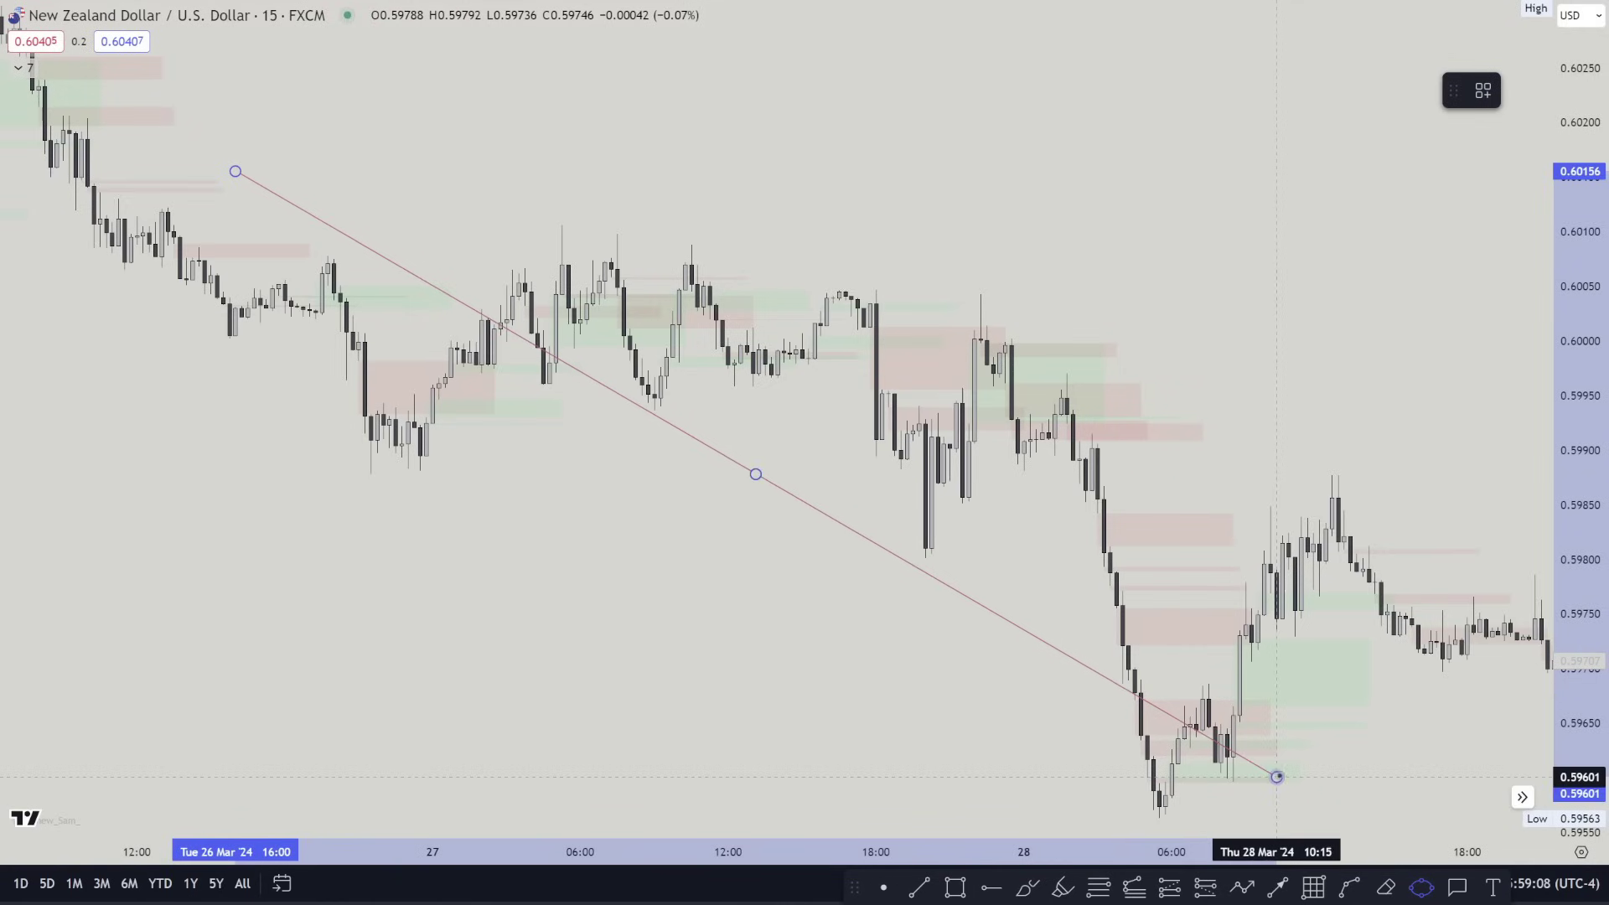
{"action": "left_click", "coordinate": [1541, 567]}
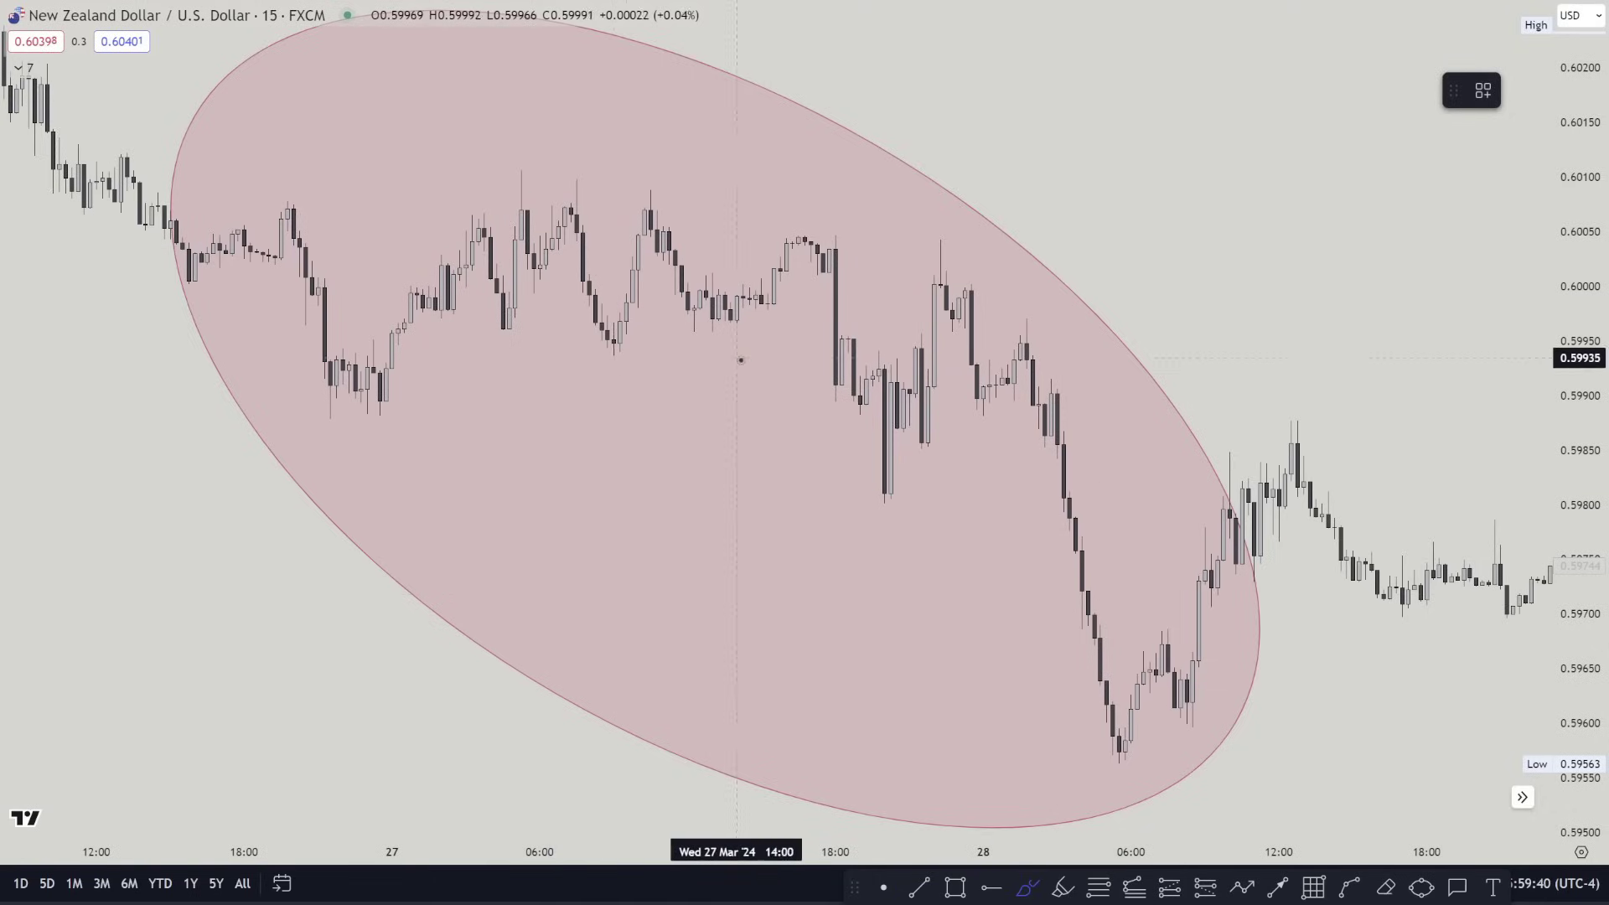
Brush a line from the 27 March morning swing low across to the 18:00 drop, and delete it
{"action": "left_click_drag", "start_coordinate": [614, 354], "coordinate": [855, 342]}
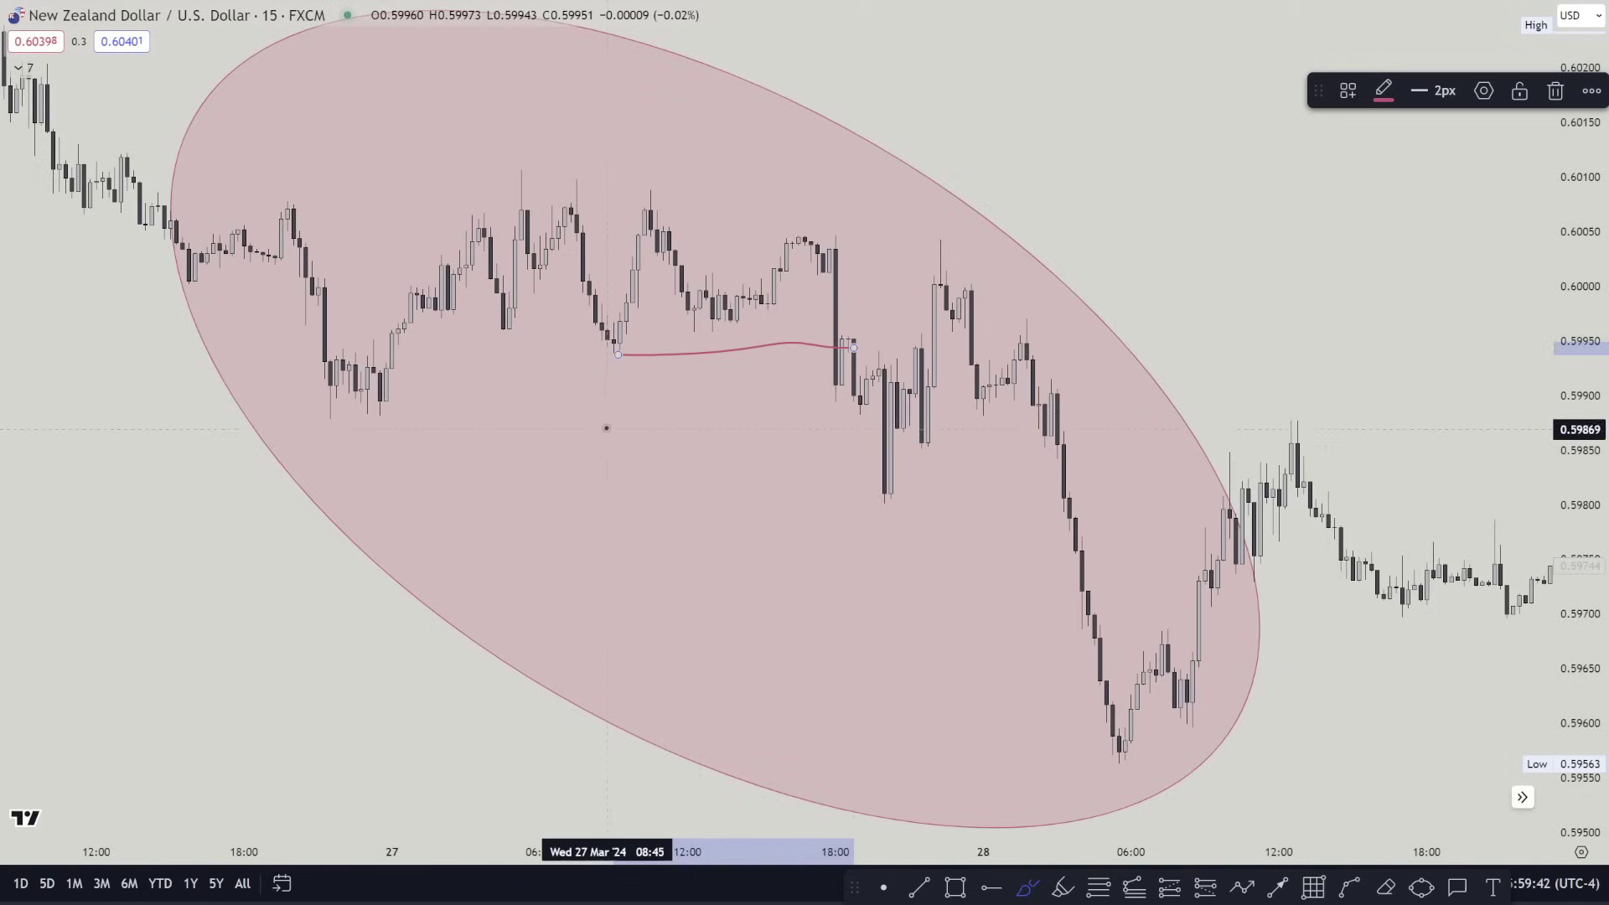
{"action": "key", "text": "Delete"}
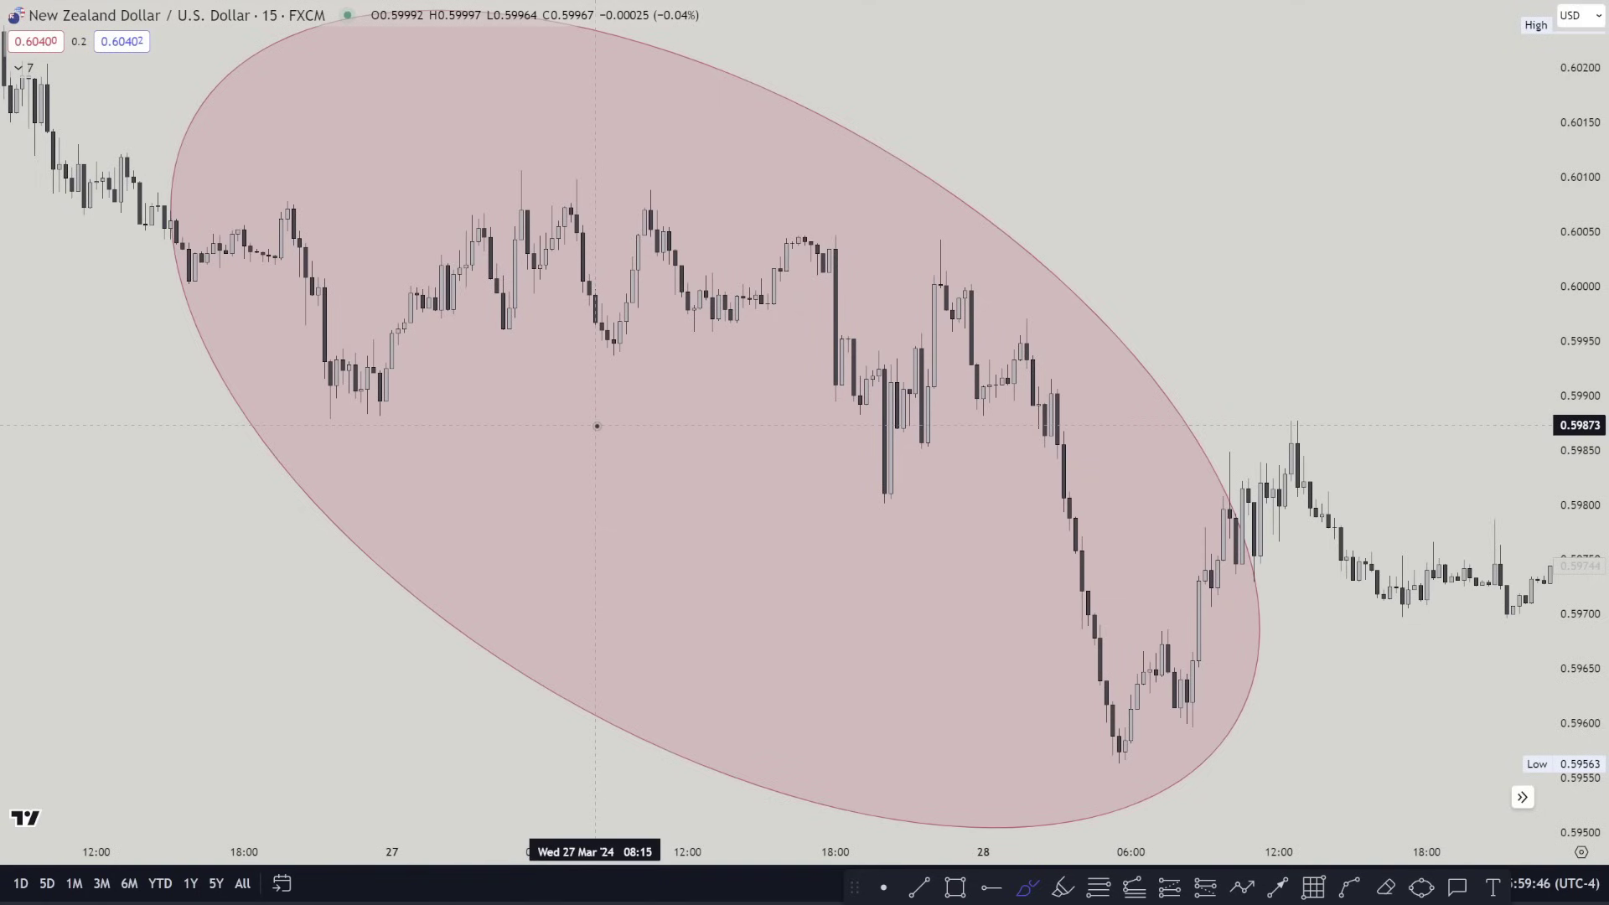
{"action": "left_click_drag", "start_coordinate": [1113, 179], "coordinate": [1185, 193]}
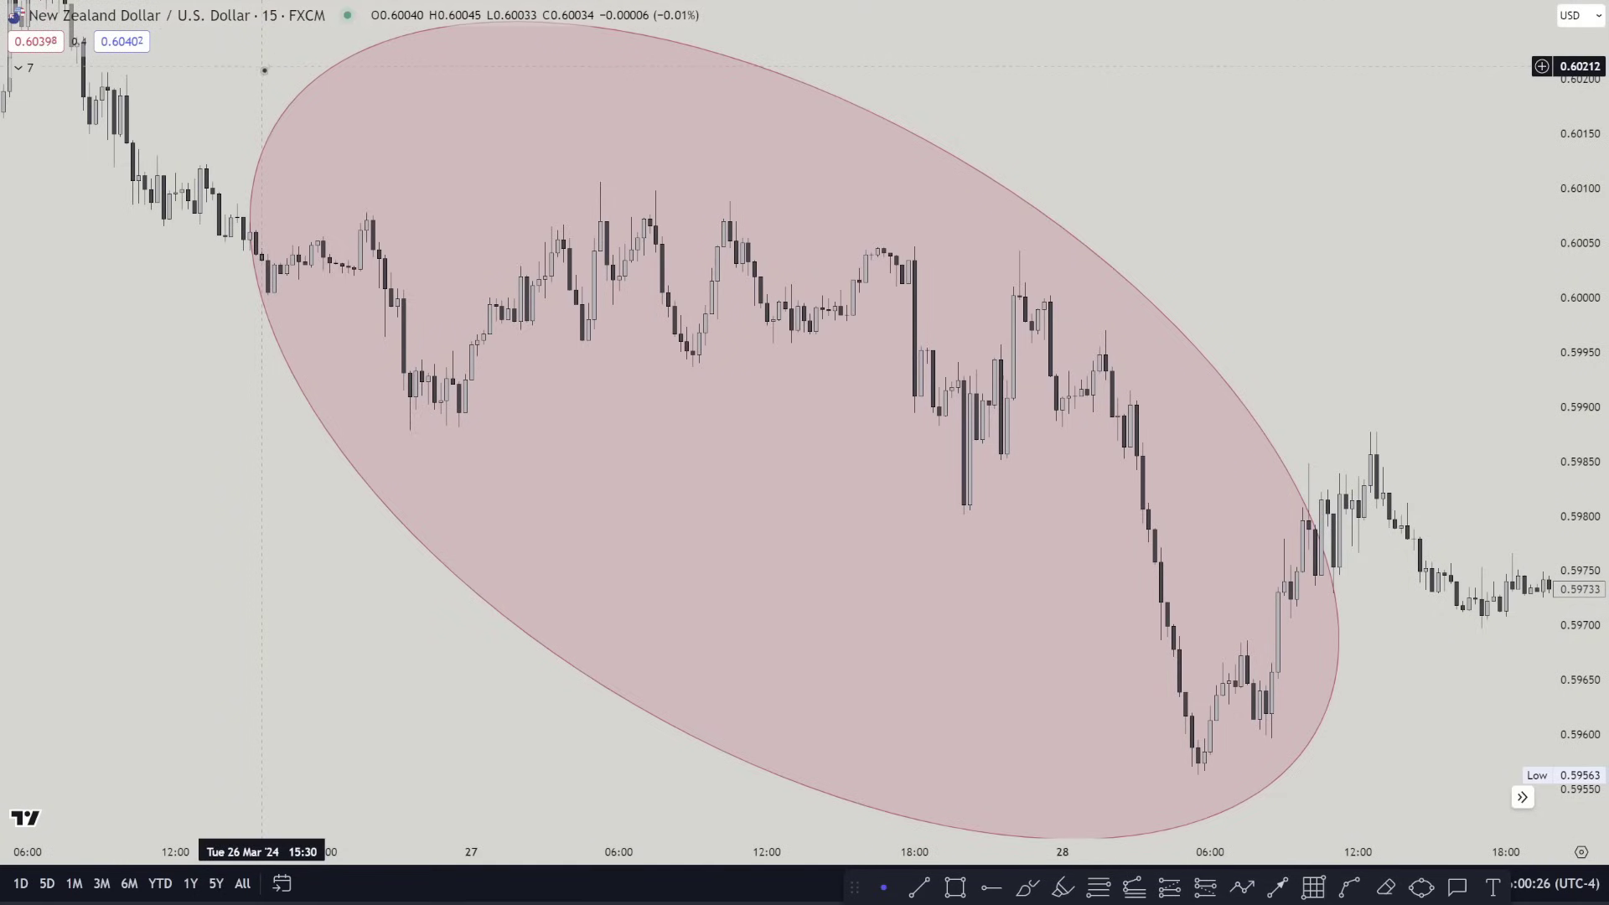
{"action": "left_click_drag", "start_coordinate": [225, 86], "coordinate": [196, 119]}
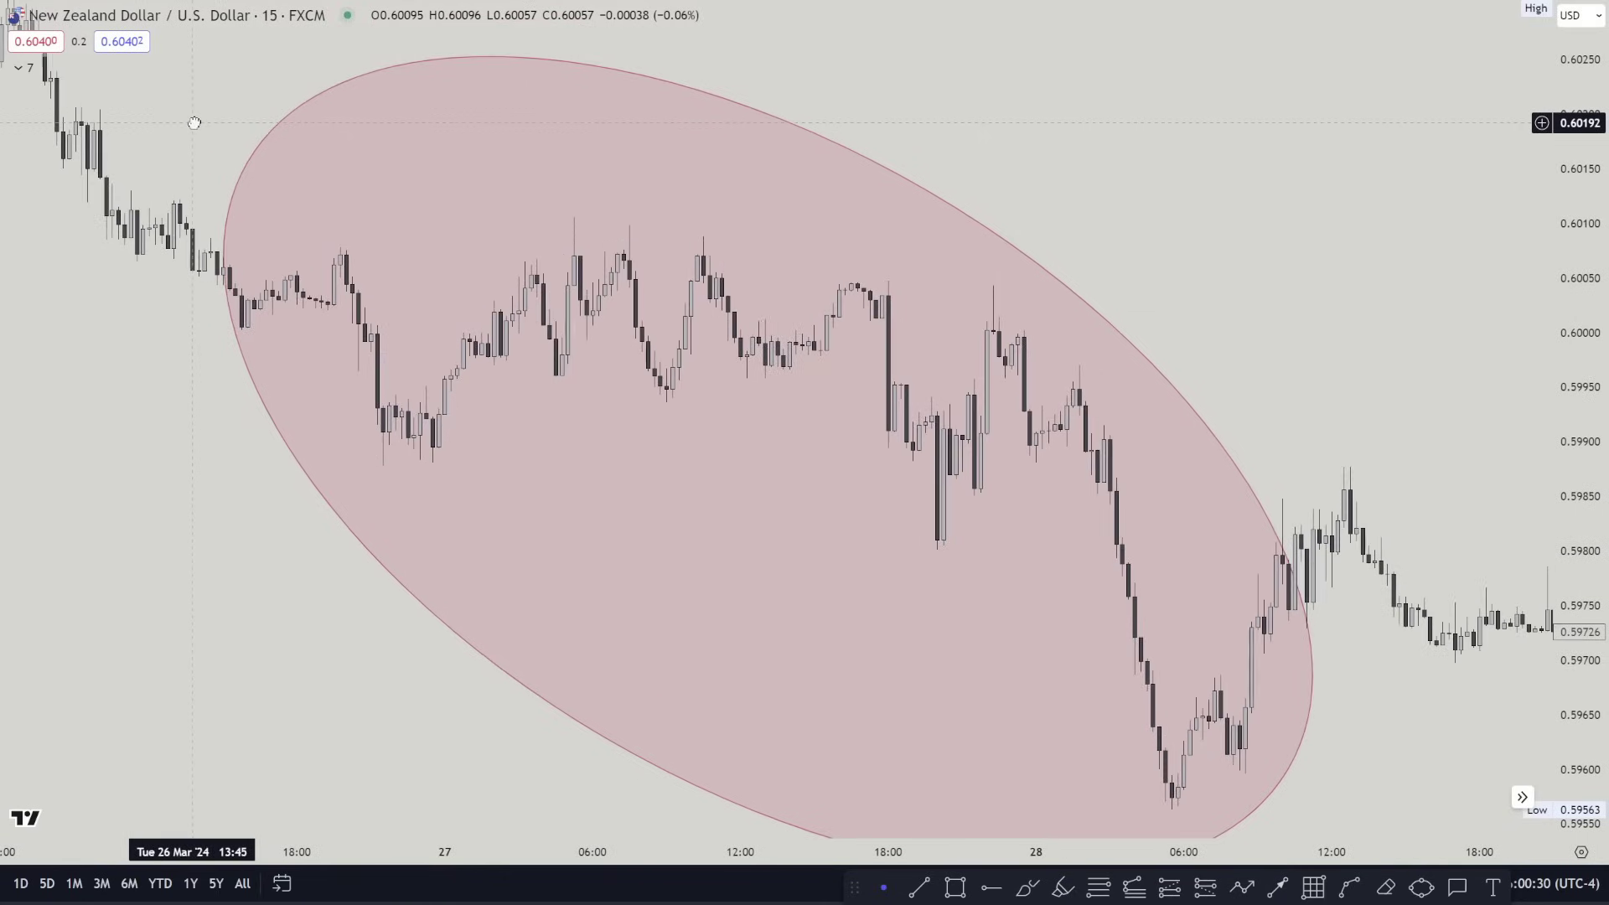
{"action": "left_click_drag", "start_coordinate": [1268, 328], "coordinate": [1267, 317]}
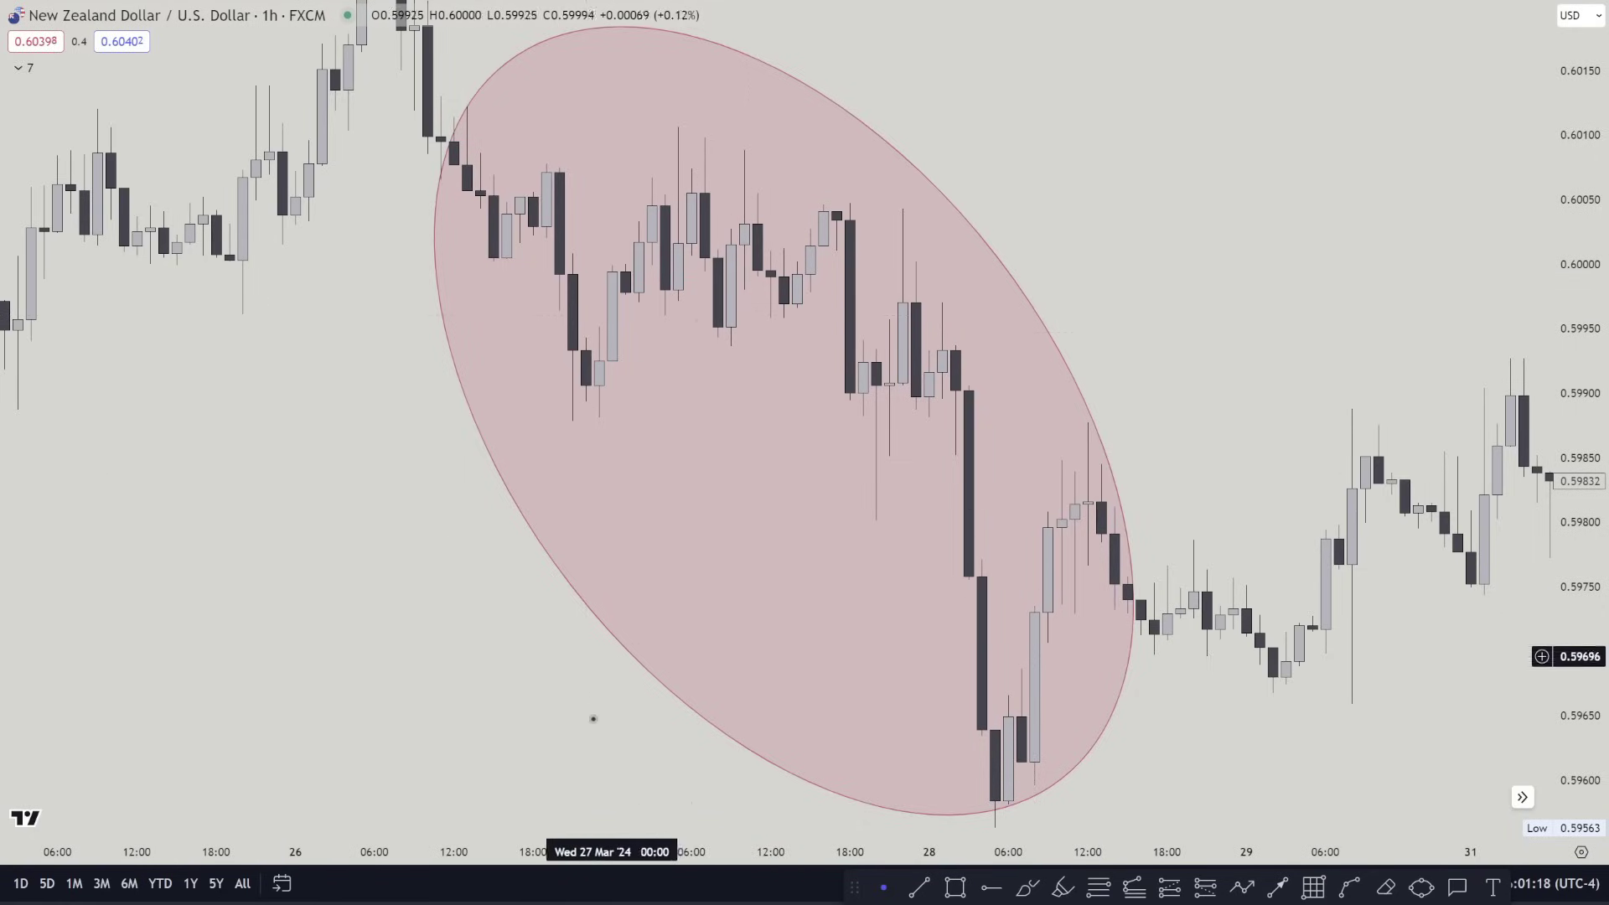
On the 1-hour chart, draw a thin gap rectangle from 0.60020 to about 0.60009, spanning 26 March 19:00 to 27 March 09:00
{"action": "left_click", "coordinate": [947, 887]}
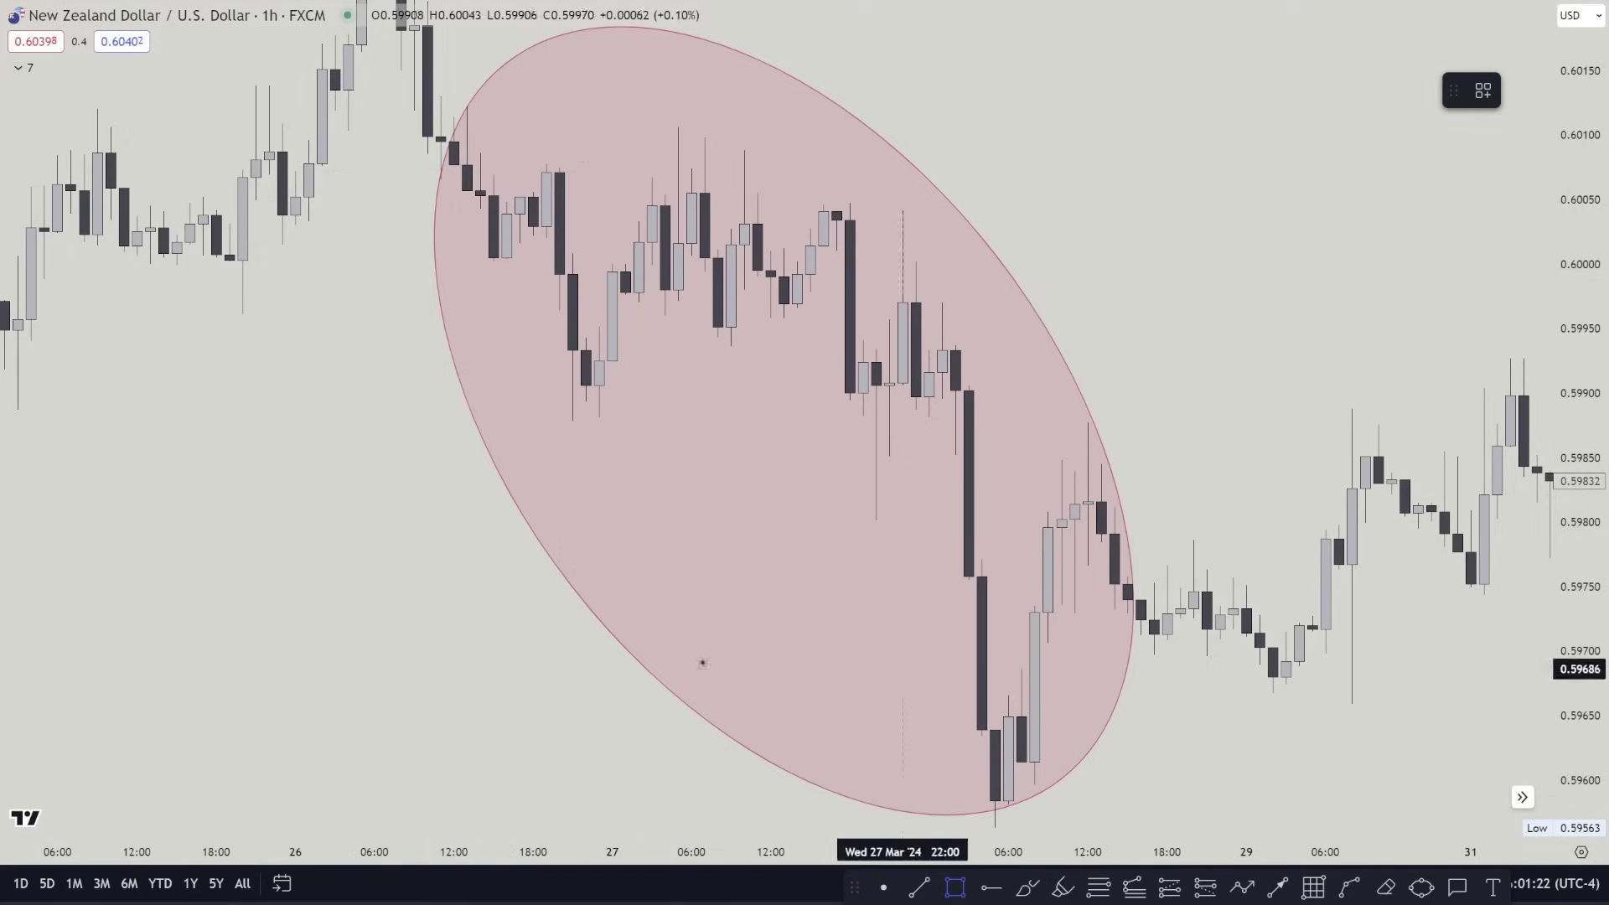
{"action": "left_click", "coordinate": [547, 239]}
{"action": "left_click", "coordinate": [575, 253]}
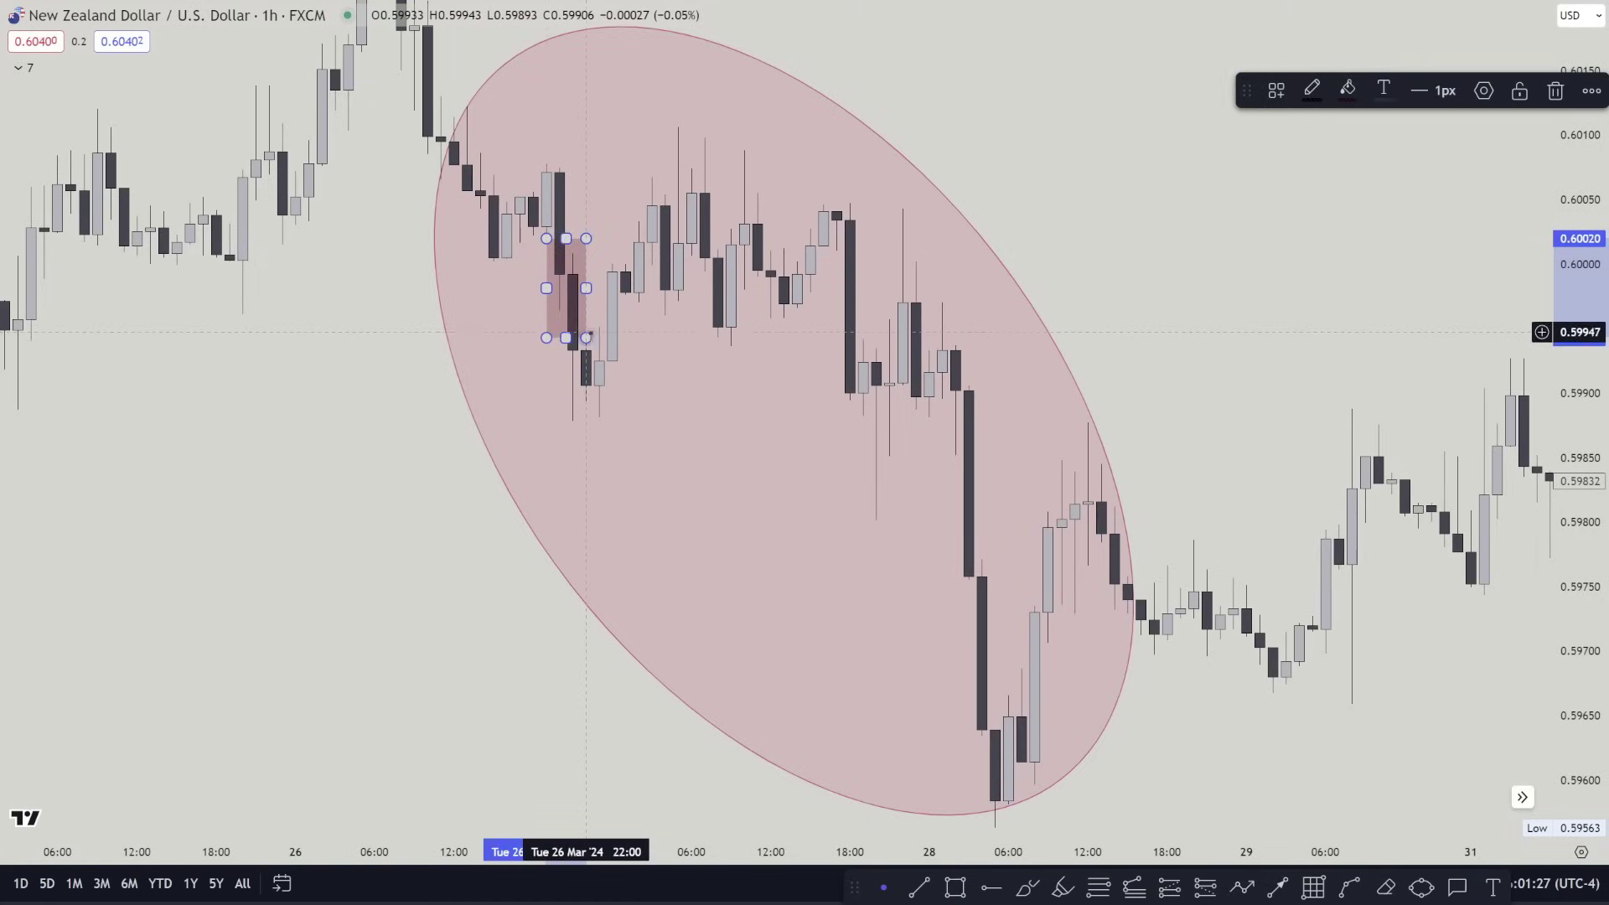
{"action": "mouse_move", "coordinate": [586, 334]}
{"action": "left_mouse_down"}
{"action": "mouse_move", "coordinate": [611, 208]}
{"action": "mouse_move", "coordinate": [612, 256]}
{"action": "mouse_move", "coordinate": [731, 248]}
{"action": "left_mouse_up"}
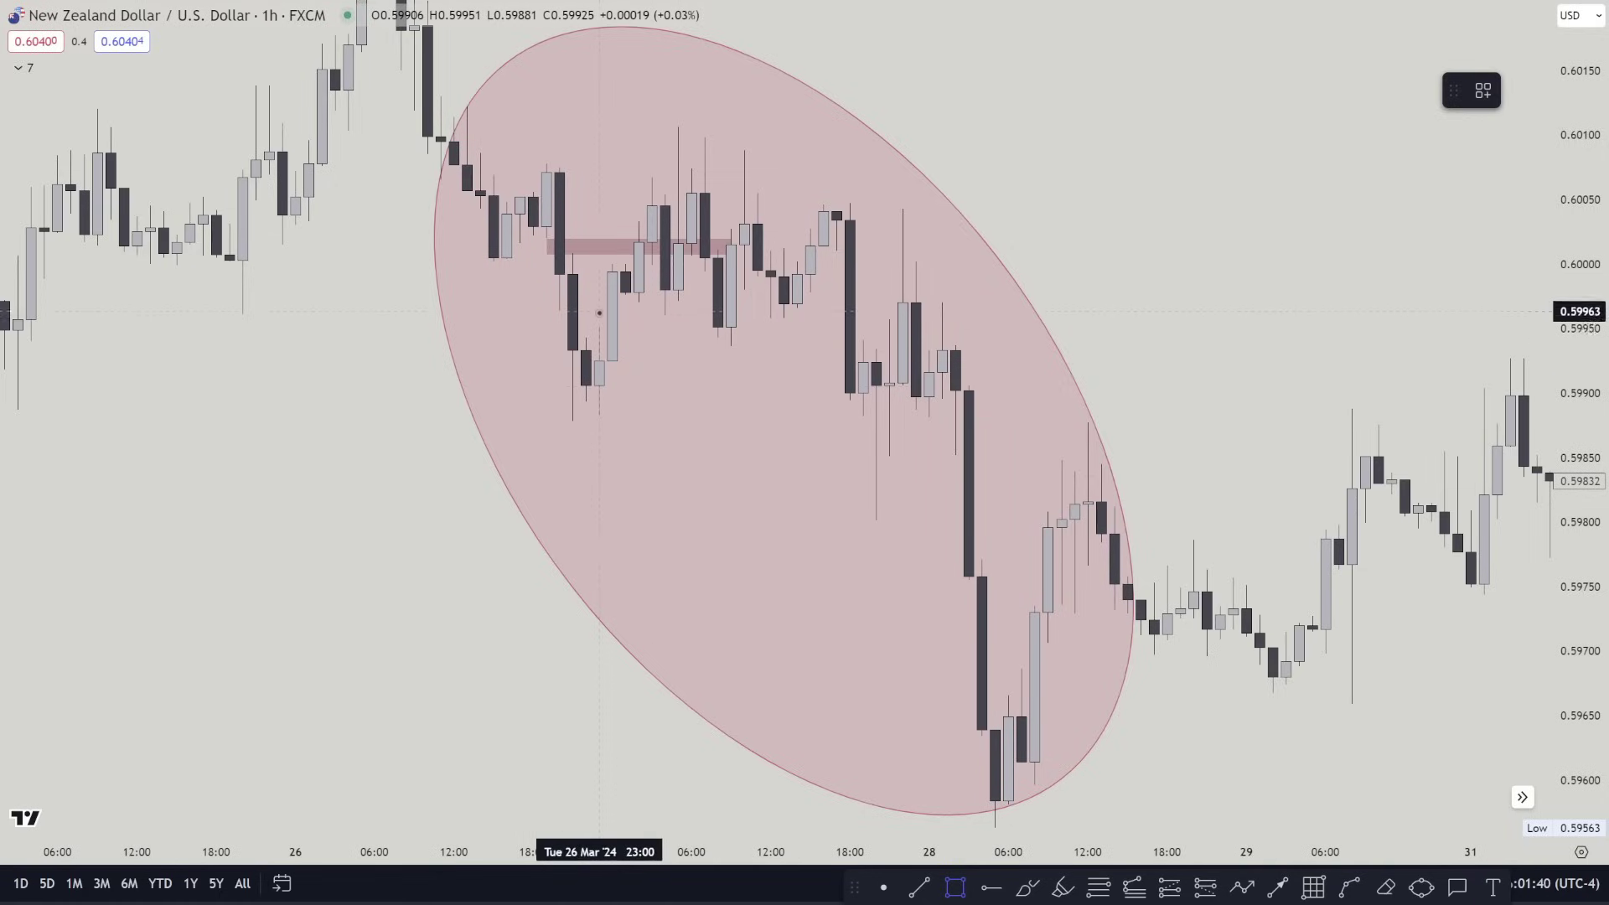
Draw a second gap rectangle between 0.59976 and 0.59951, from 26 March 23:00 to about 27 March 12:00
{"action": "left_click", "coordinate": [599, 327]}
{"action": "left_click", "coordinate": [771, 295]}
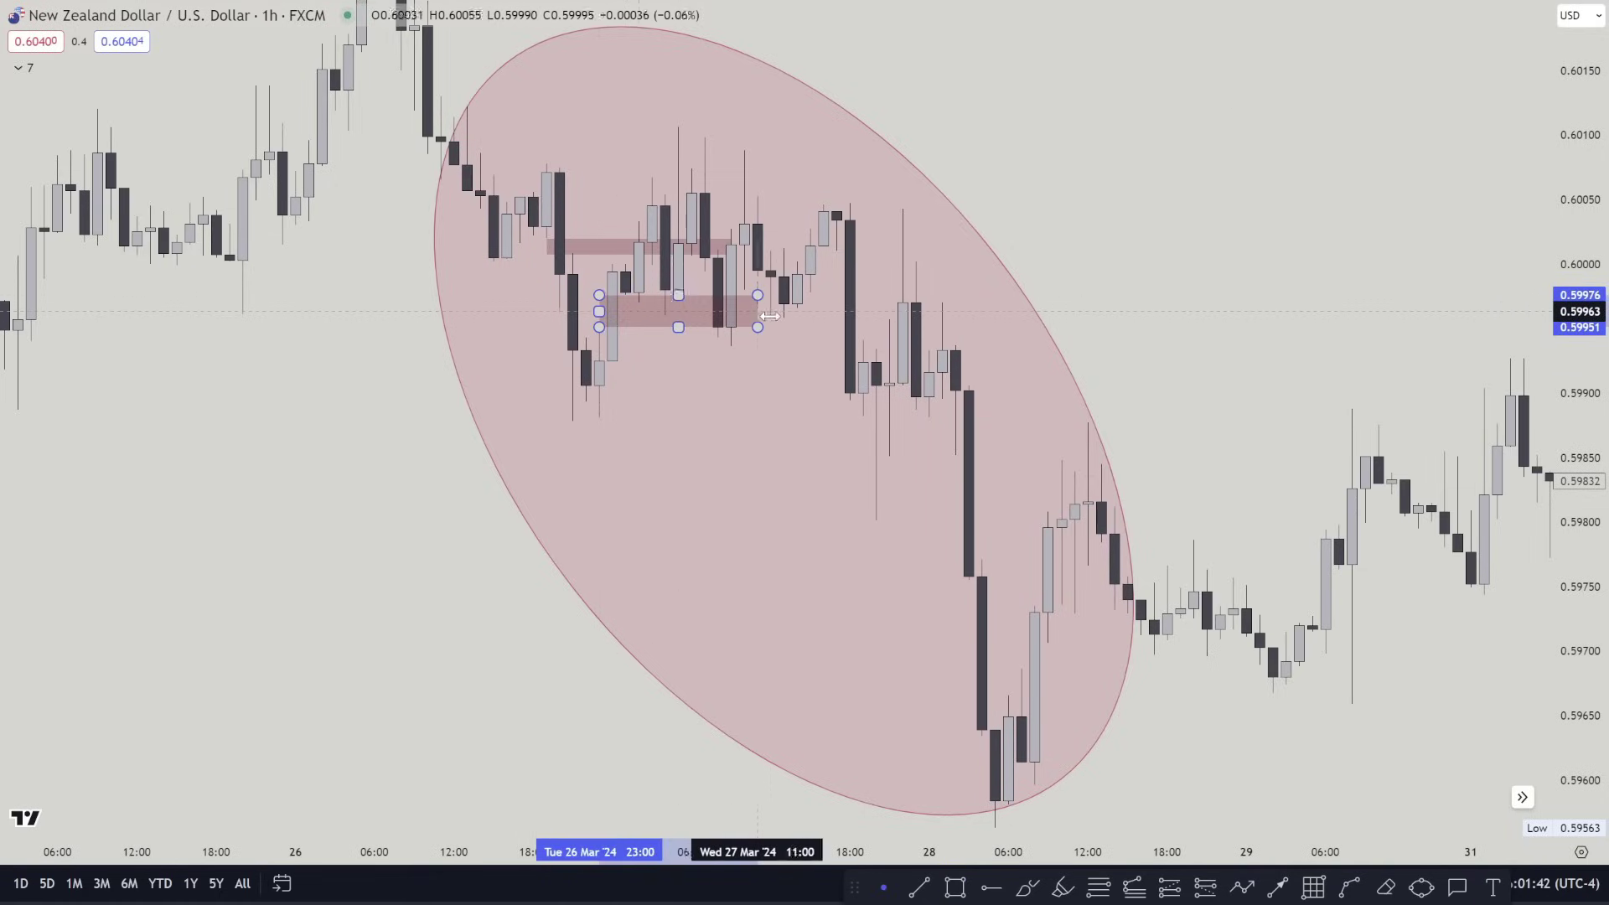
{"action": "left_click", "coordinate": [484, 503]}
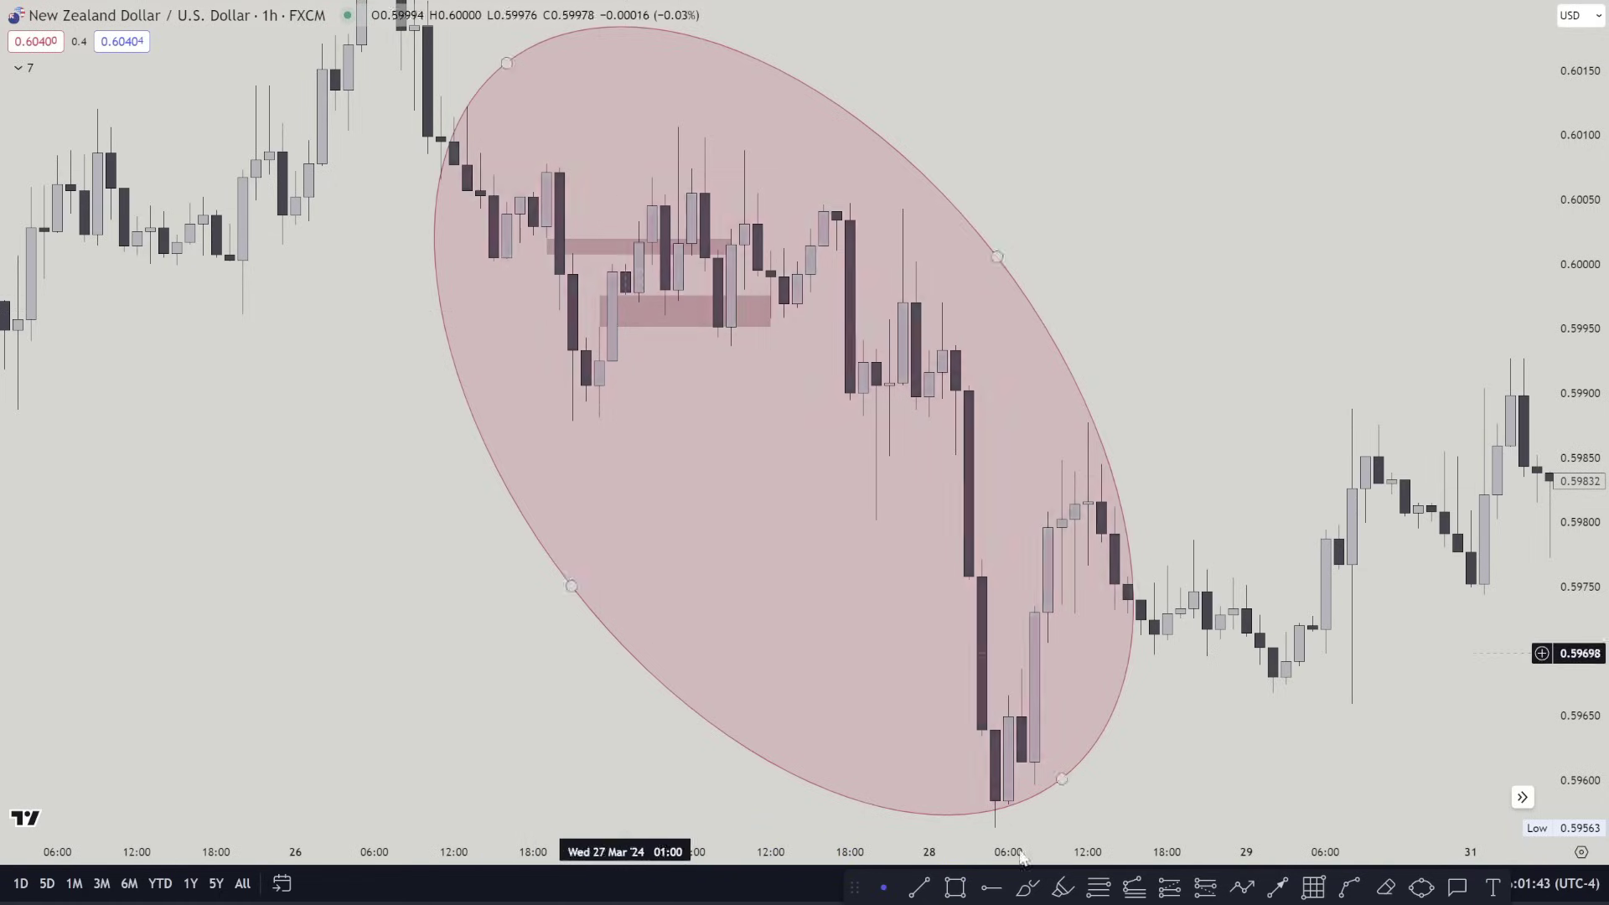
Draw a third gap rectangle between 0.60010 and 0.59941 from 27 March 17:00, and extend it to about 28 March 02:00
{"action": "left_click", "coordinate": [955, 886]}
{"action": "left_click", "coordinate": [837, 251]}
{"action": "left_click", "coordinate": [890, 340]}
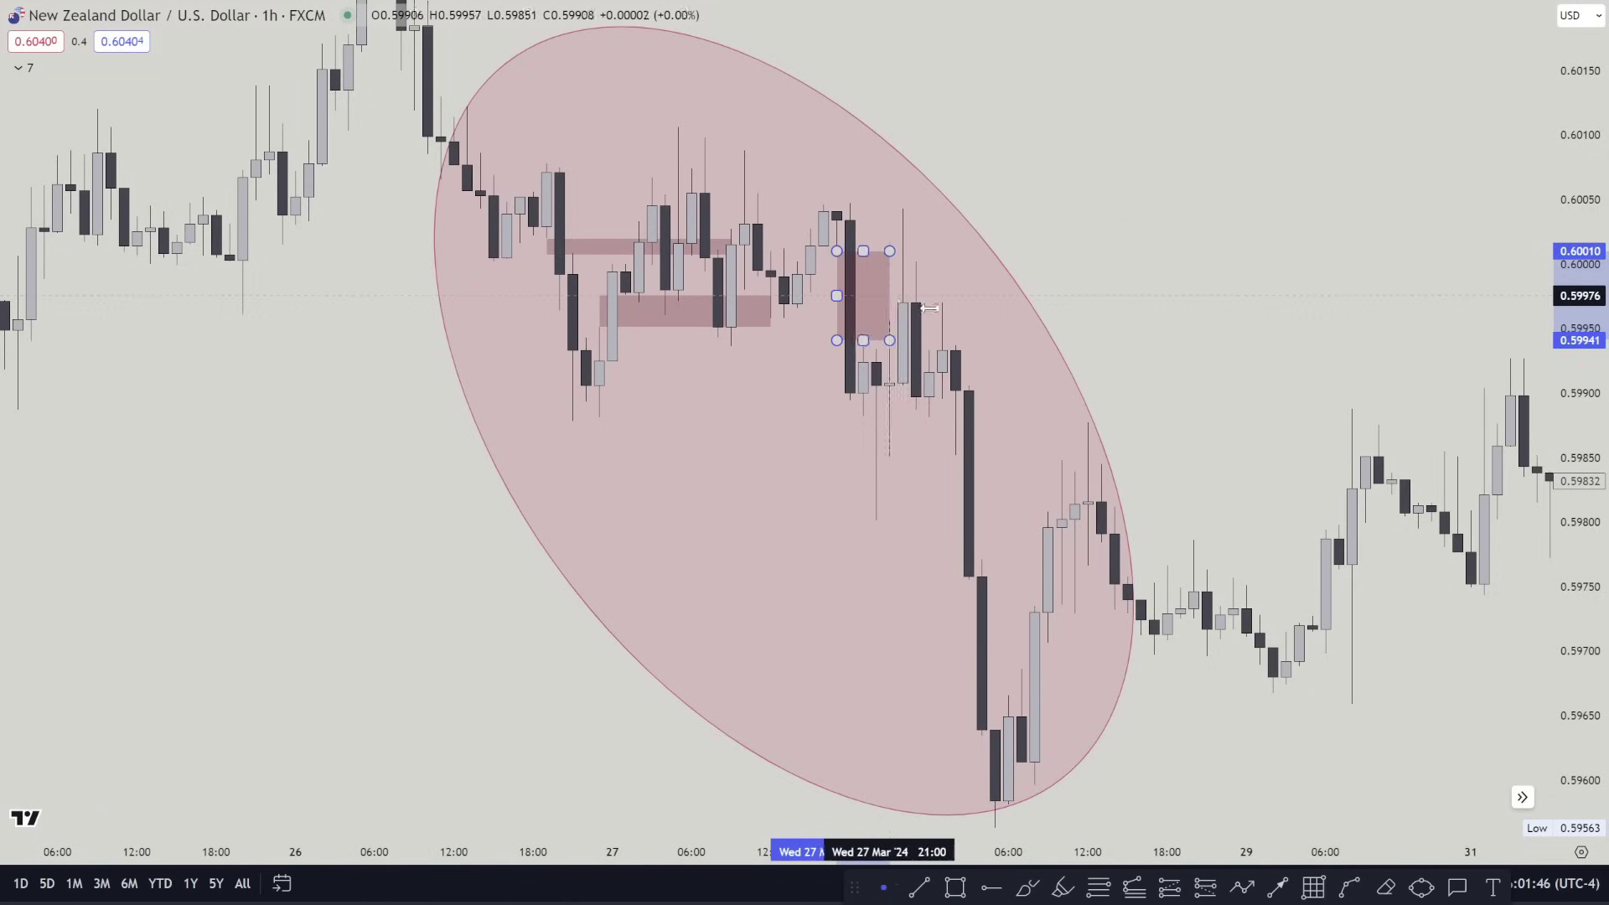
{"action": "left_click_drag", "start_coordinate": [929, 308], "coordinate": [955, 301]}
{"action": "left_click", "coordinate": [1058, 256]}
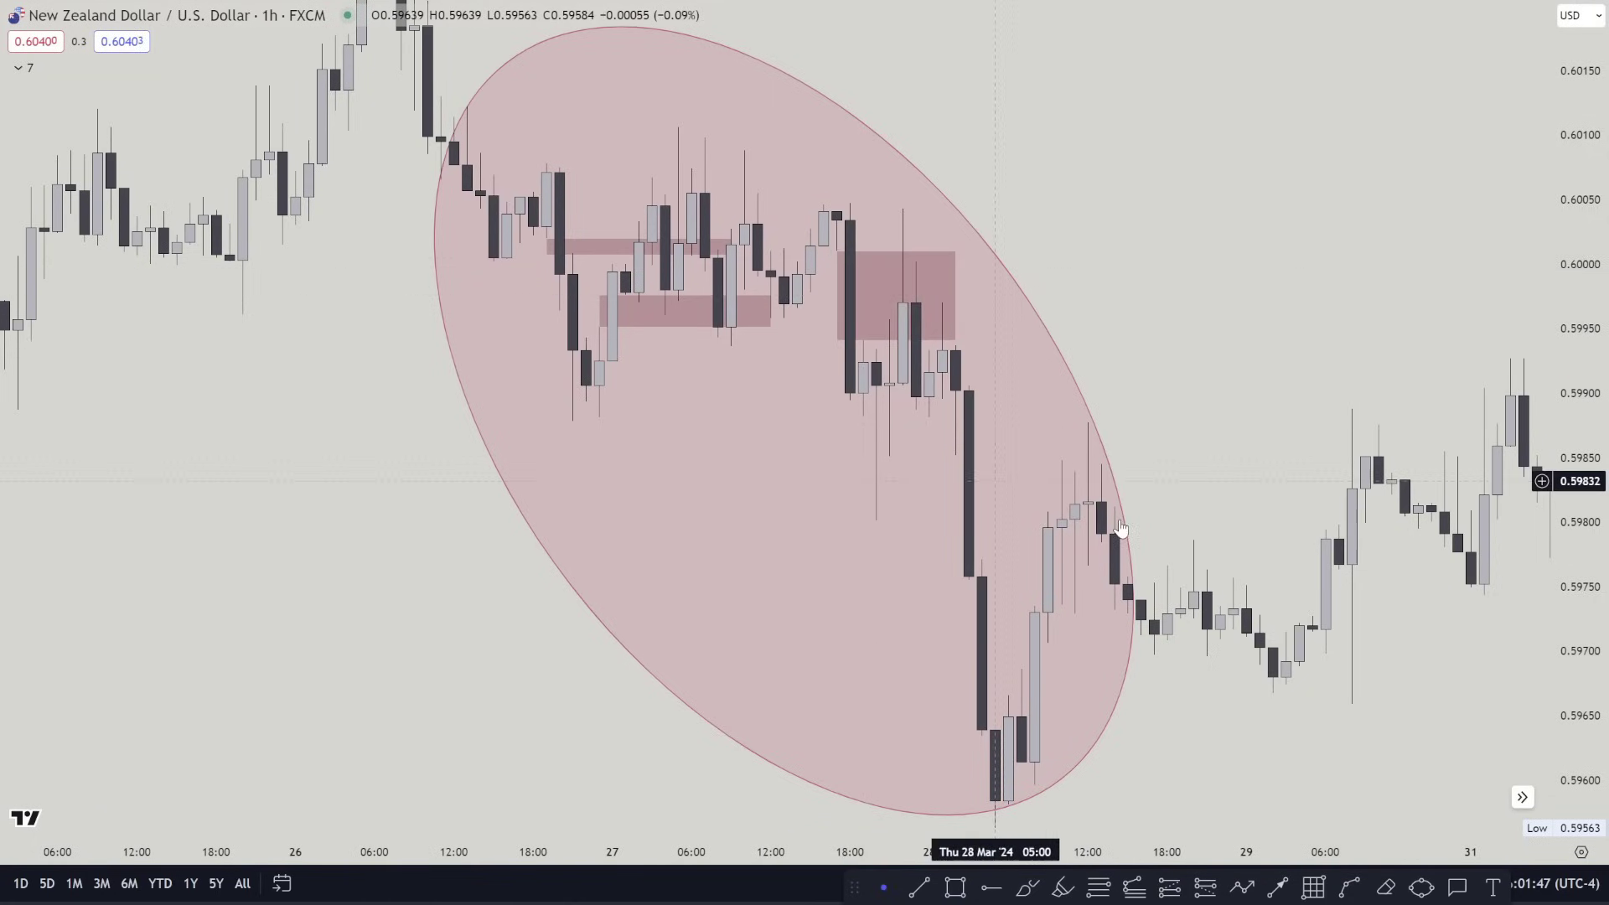
Draw a fourth gap rectangle between 0.59852 and 0.59771 from 28 March 02:00, and extend it to about 16:00
{"action": "left_click", "coordinate": [954, 889]}
{"action": "left_click", "coordinate": [956, 455]}
{"action": "left_click", "coordinate": [955, 559]}
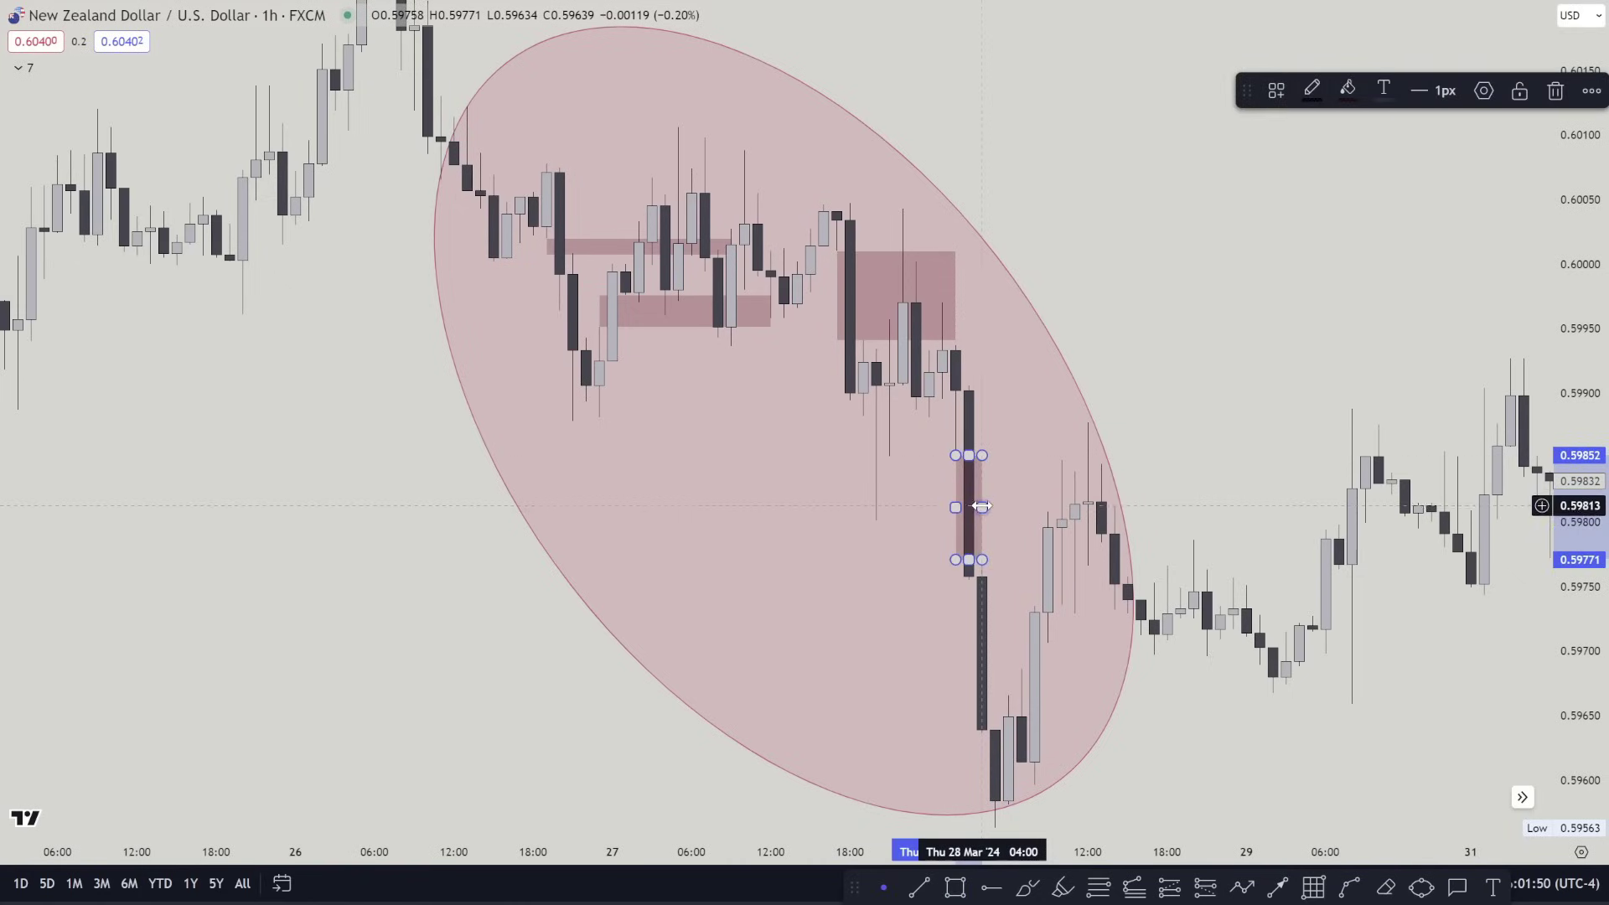
{"action": "left_click_drag", "start_coordinate": [955, 507], "coordinate": [1141, 508]}
{"action": "left_click", "coordinate": [1163, 320]}
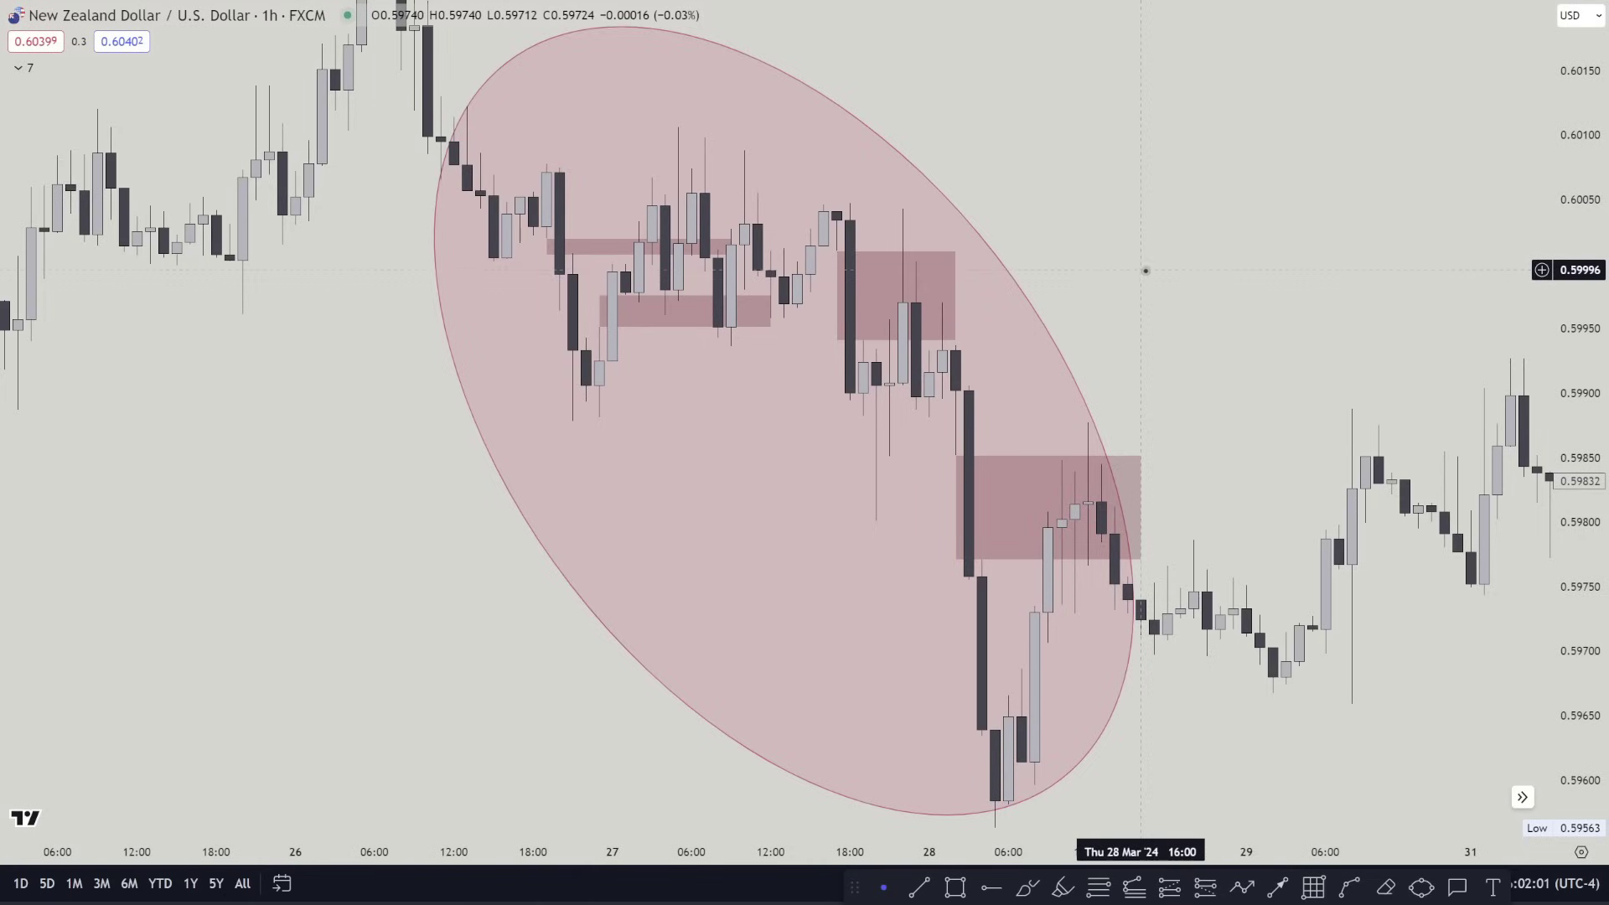
Try circling the highs at the first gap rectangle with the Brush, and circle the swing low in the second gap rectangle
{"action": "left_click_drag", "start_coordinate": [1142, 269], "coordinate": [1134, 248]}
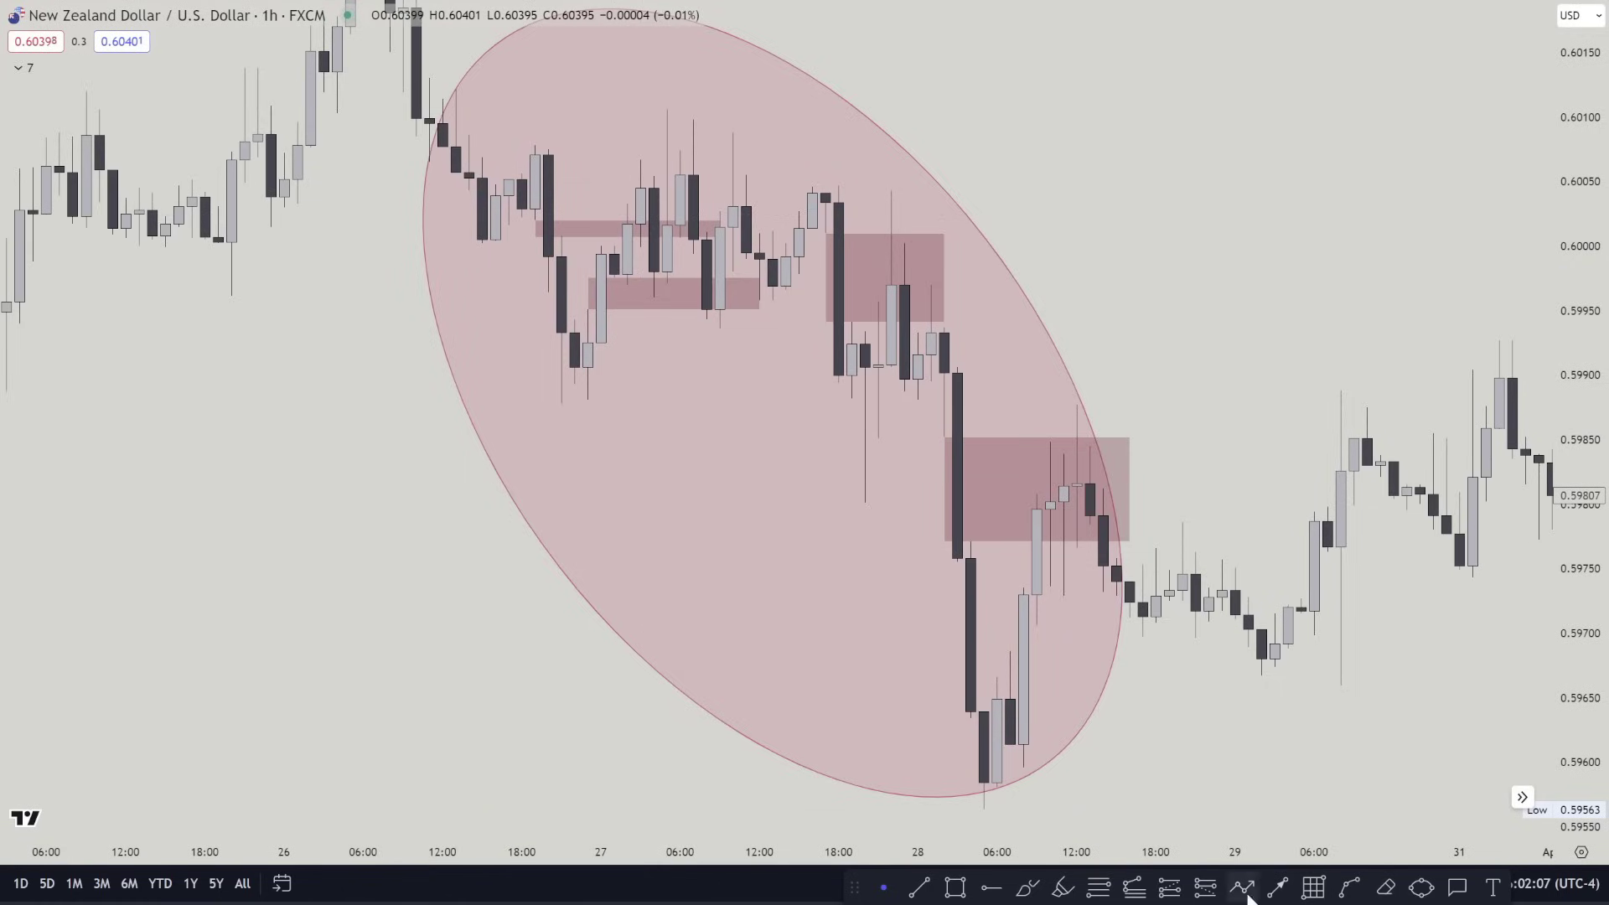
{"action": "left_click", "coordinate": [1027, 887]}
{"action": "mouse_move", "coordinate": [676, 181]}
{"action": "left_mouse_down"}
{"action": "mouse_move", "coordinate": [636, 188]}
{"action": "mouse_move", "coordinate": [652, 249]}
{"action": "left_mouse_up"}
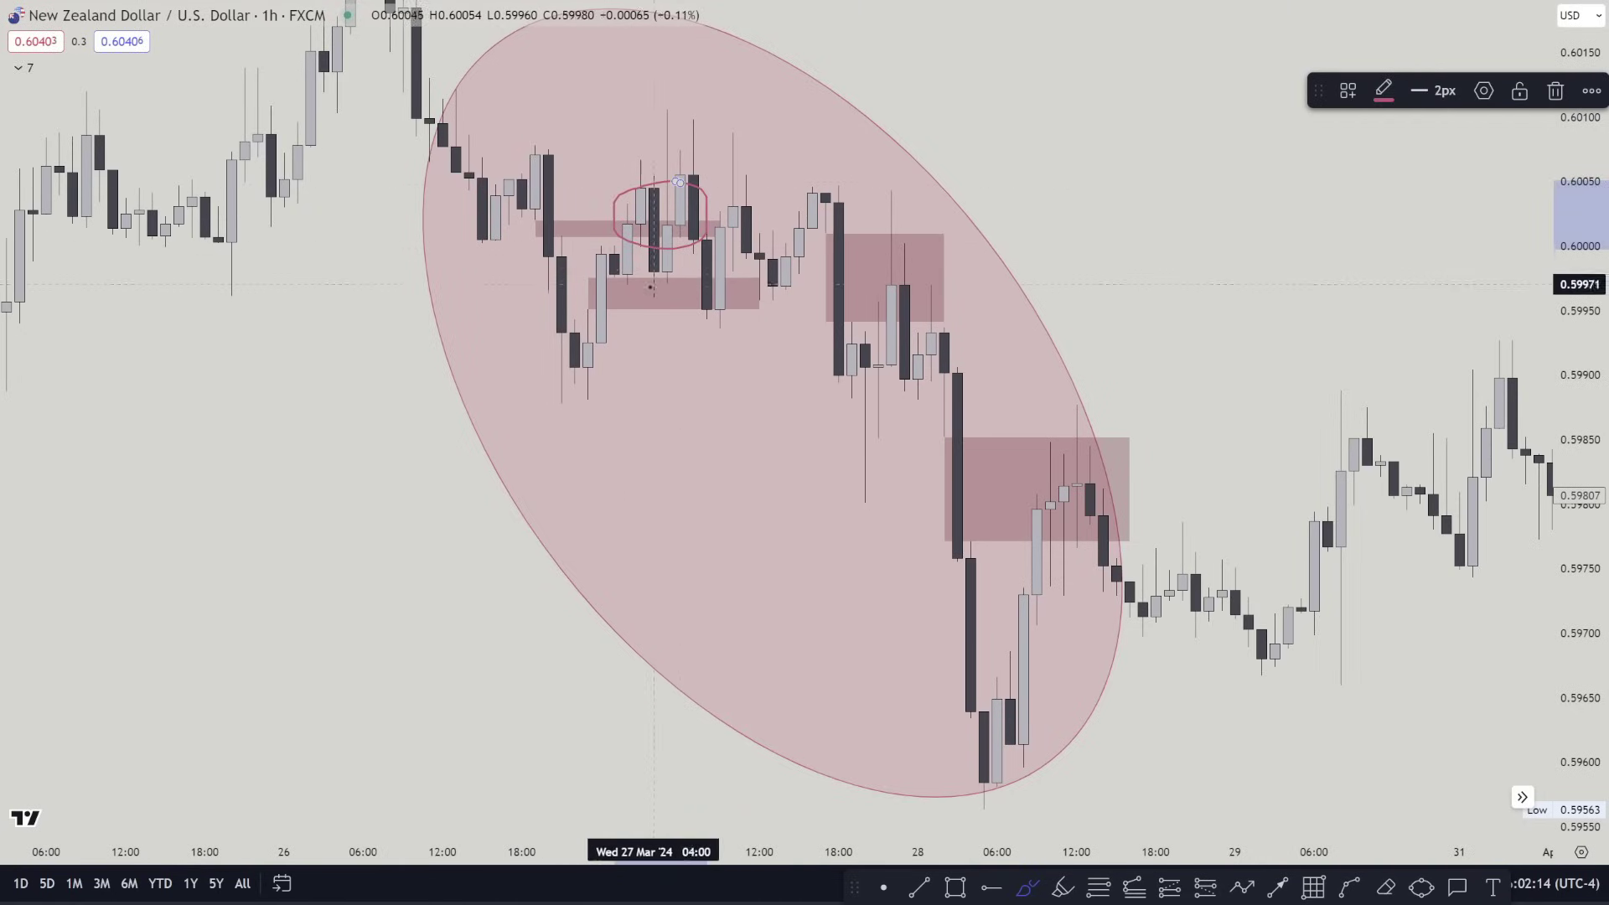
{"action": "key", "text": "Delete"}
{"action": "mouse_move", "coordinate": [729, 288]}
{"action": "left_mouse_down"}
{"action": "mouse_move", "coordinate": [710, 327]}
{"action": "mouse_move", "coordinate": [731, 291]}
{"action": "left_mouse_up"}
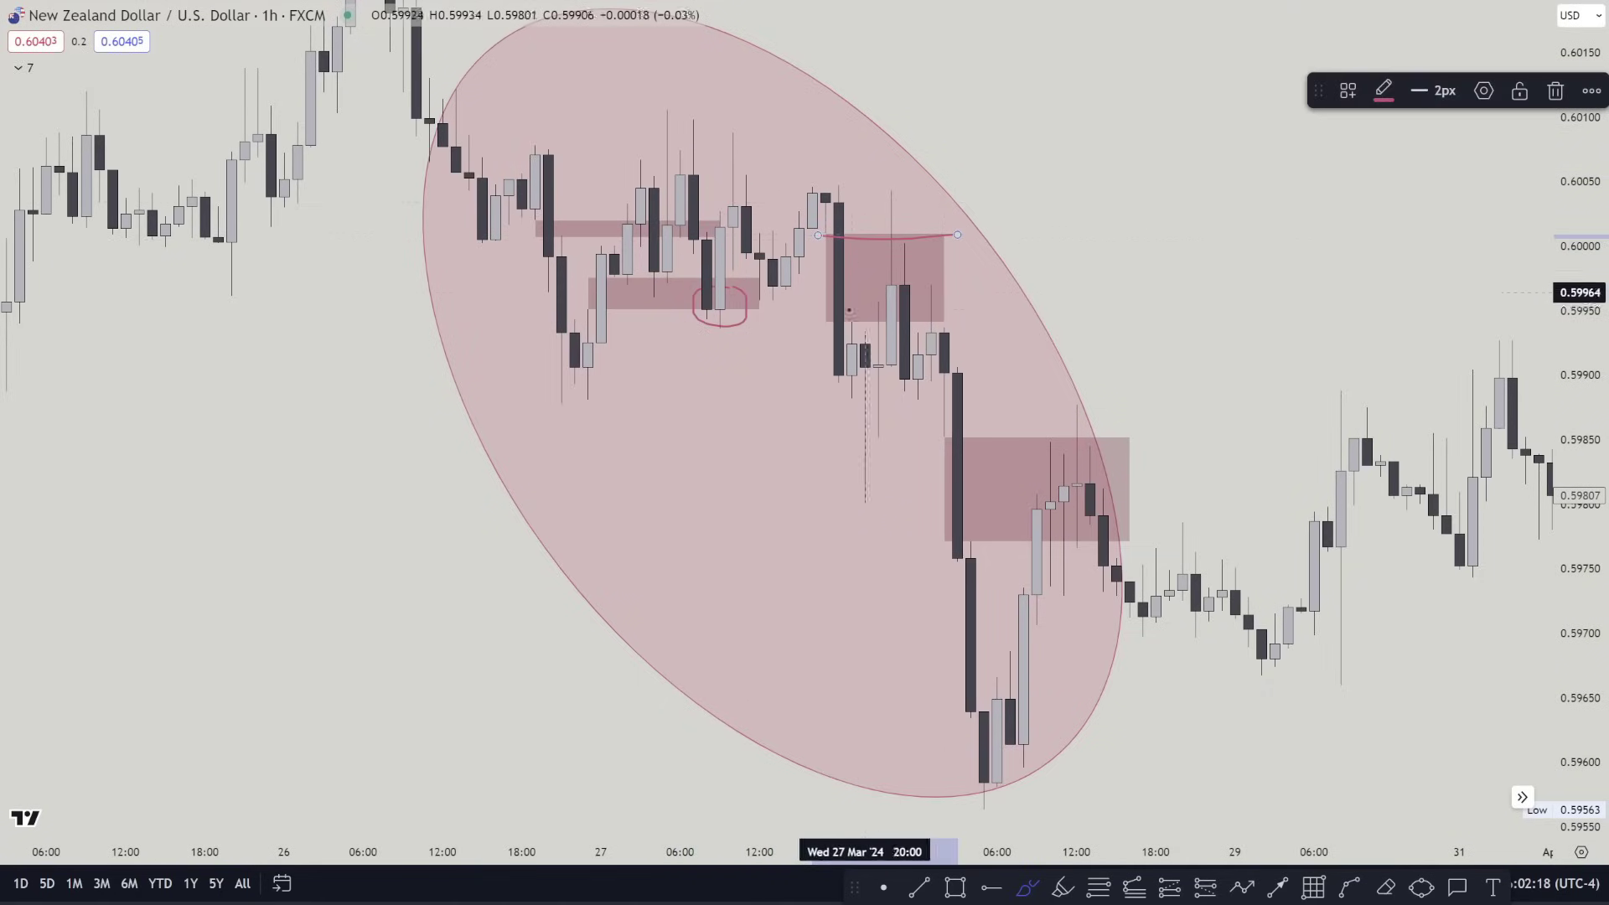
Brush marks over the third and fourth gap rectangles, and remove them again
{"action": "mouse_move", "coordinate": [908, 252]}
{"action": "left_mouse_down"}
{"action": "mouse_move", "coordinate": [873, 299]}
{"action": "mouse_move", "coordinate": [892, 243]}
{"action": "left_mouse_up"}
{"action": "key", "text": "Delete"}
{"action": "left_click_drag", "start_coordinate": [965, 441], "coordinate": [968, 539]}
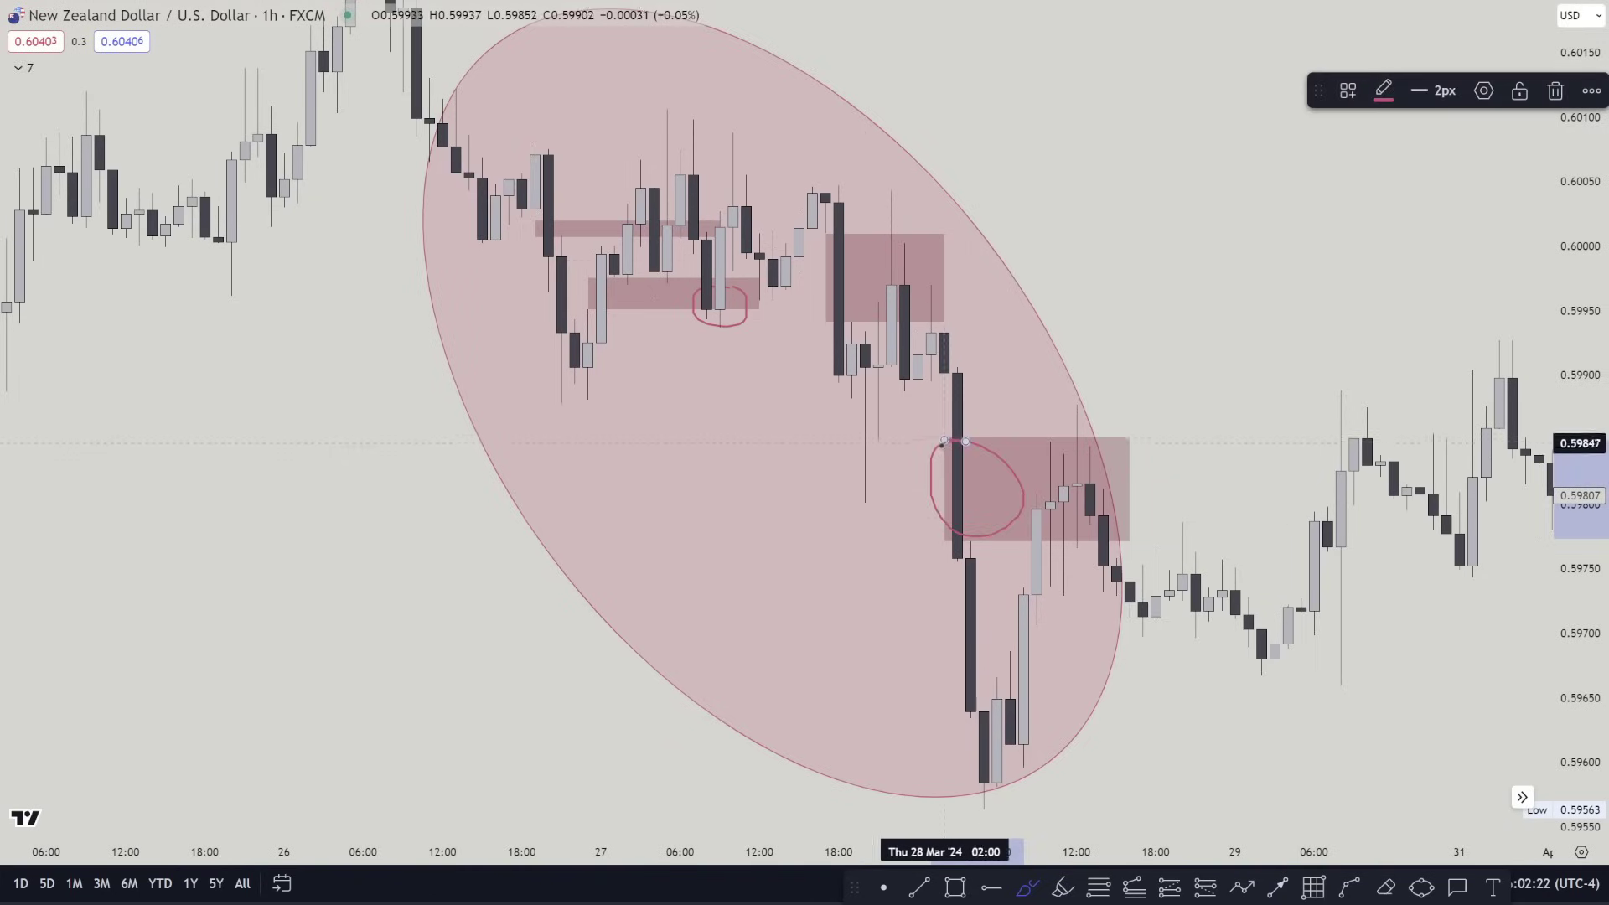
{"action": "key", "text": "ctrl+z"}
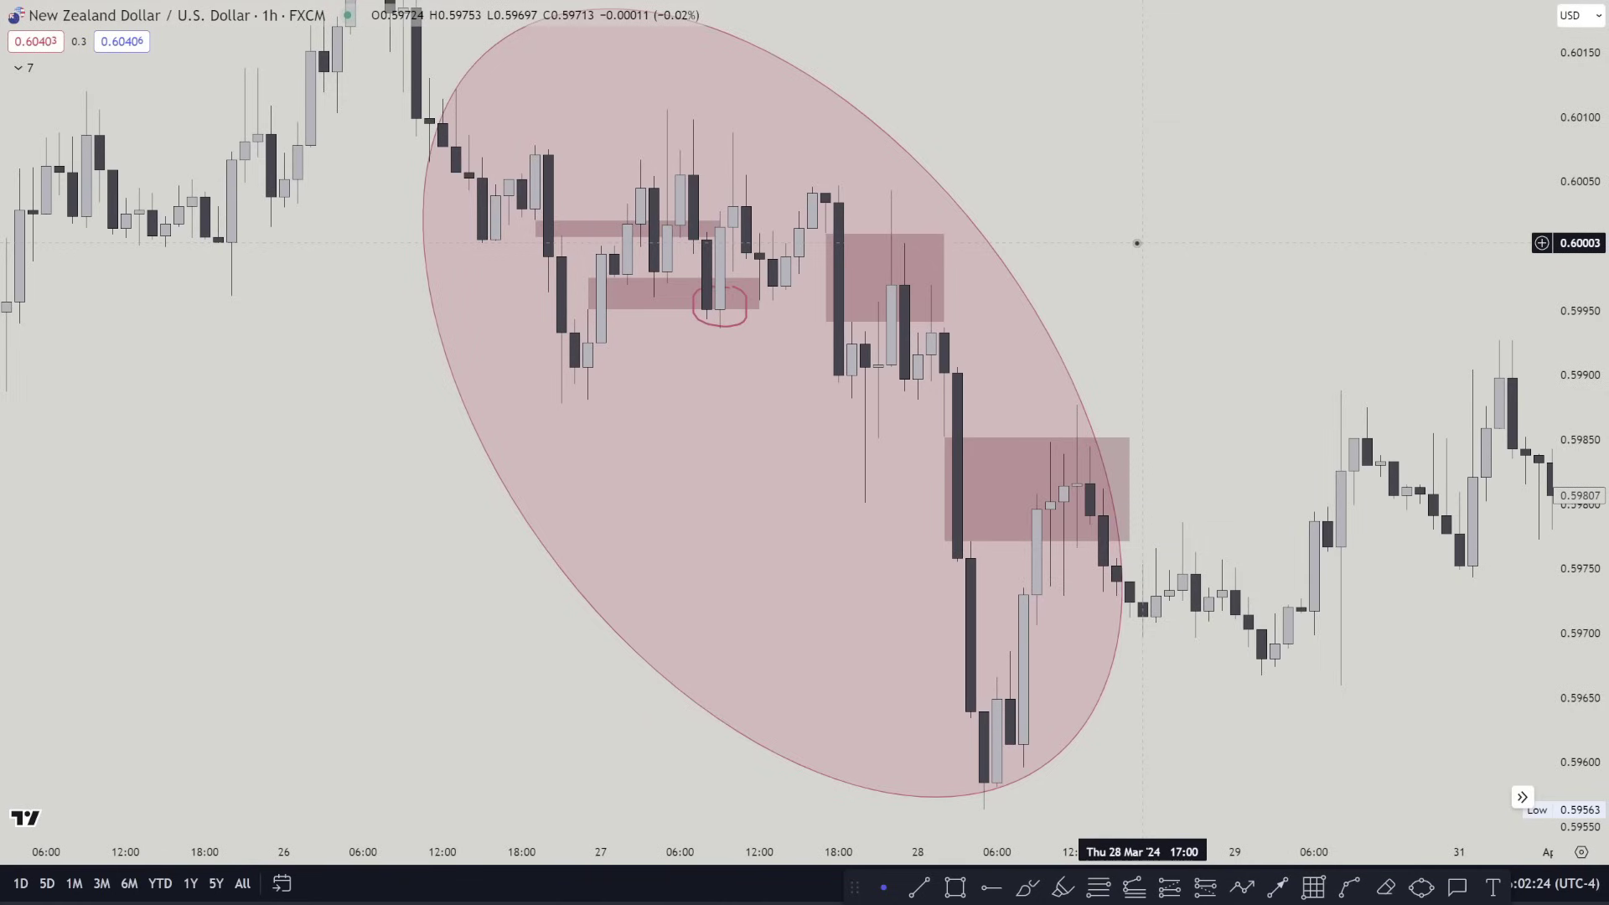
Switch the chart to the 15-minute timeframe
{"action": "type", "text": "15"}
{"action": "key", "text": "Return"}
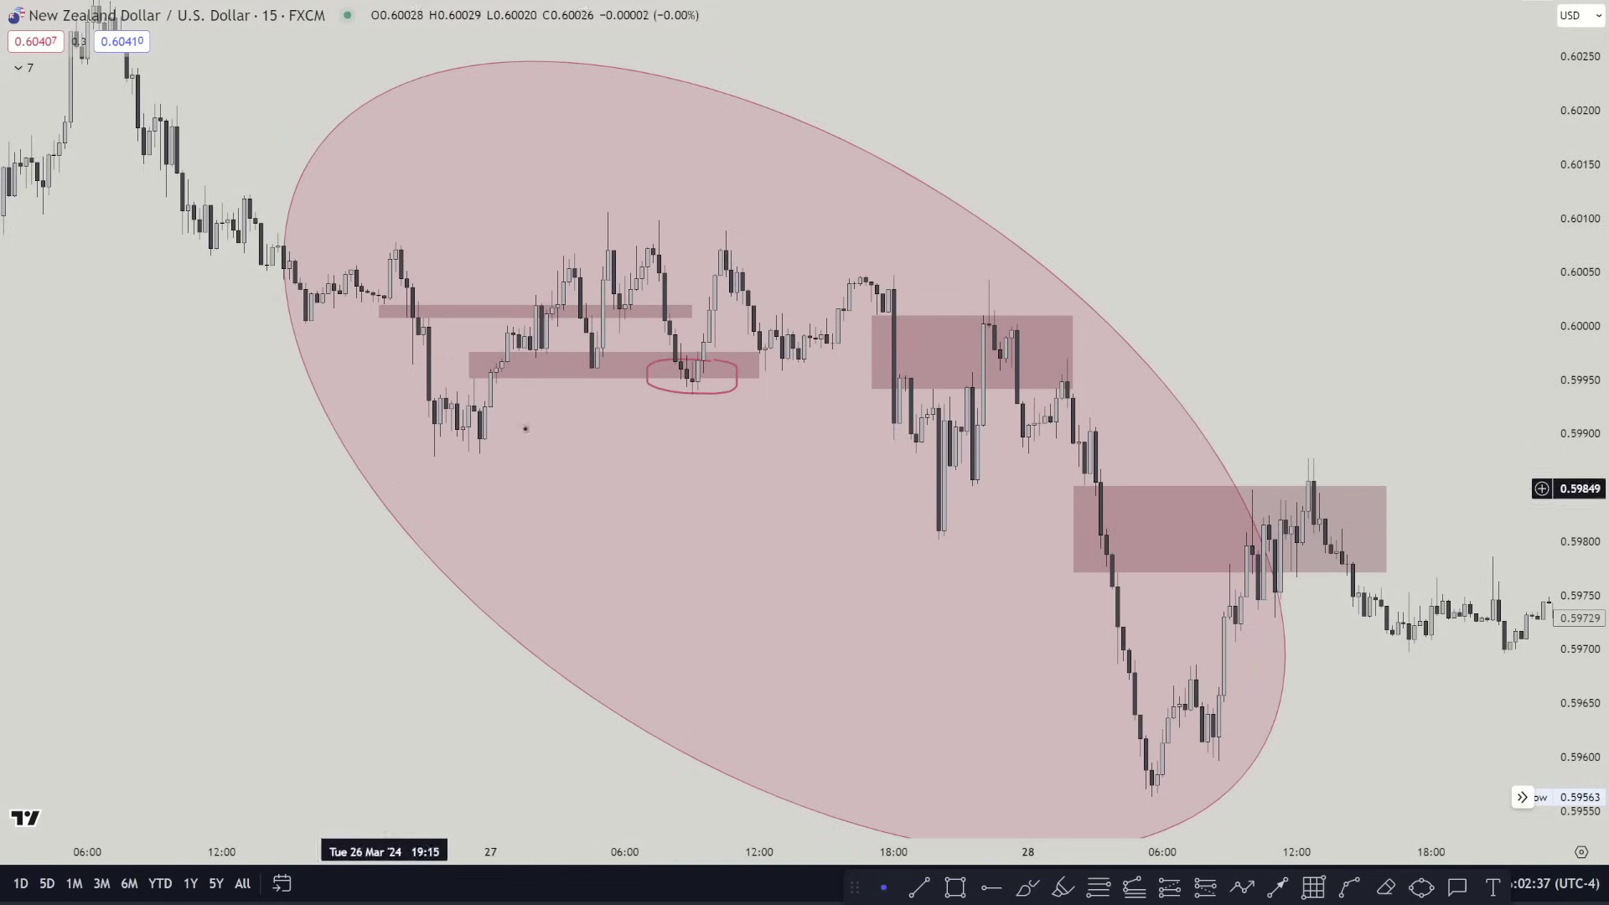
{"action": "left_click_drag", "start_coordinate": [1573, 479], "coordinate": [1522, 212]}
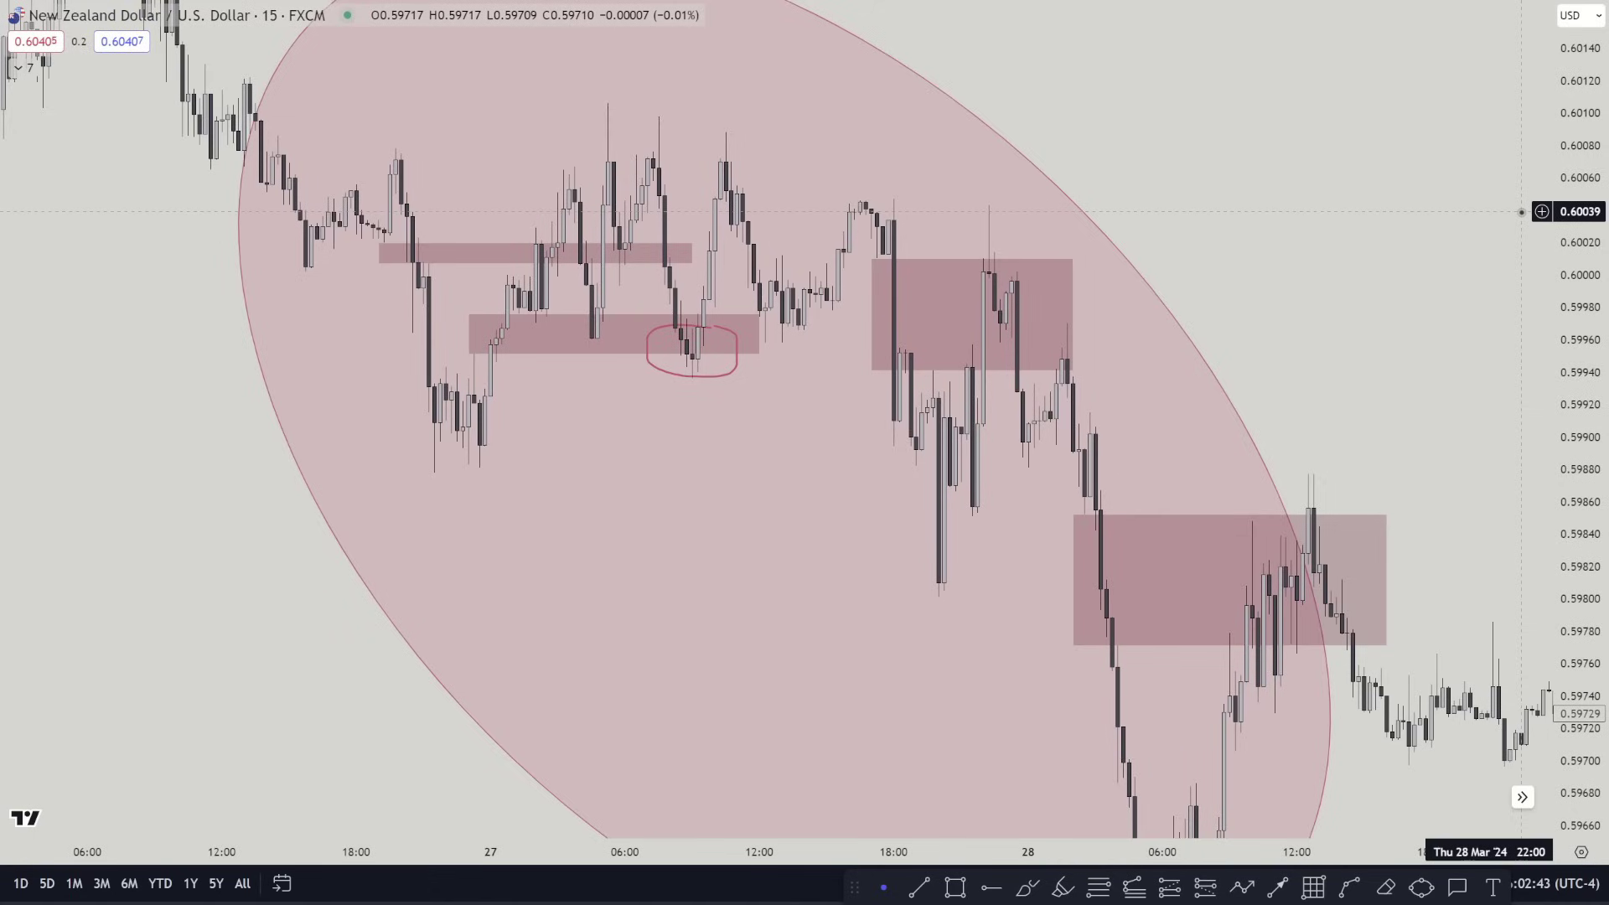
Brush two short gap lines at about 0.60045 and 0.60025 around 27 March 10:00, and undo both
{"action": "scroll", "coordinate": [424, 458], "scroll_direction": "up", "scroll_amount": 1}
{"action": "left_click_drag", "start_coordinate": [158, 658], "coordinate": [260, 670]}
{"action": "scroll", "coordinate": [267, 674], "scroll_direction": "up", "scroll_amount": 2}
{"action": "left_click_drag", "start_coordinate": [492, 532], "coordinate": [567, 536]}
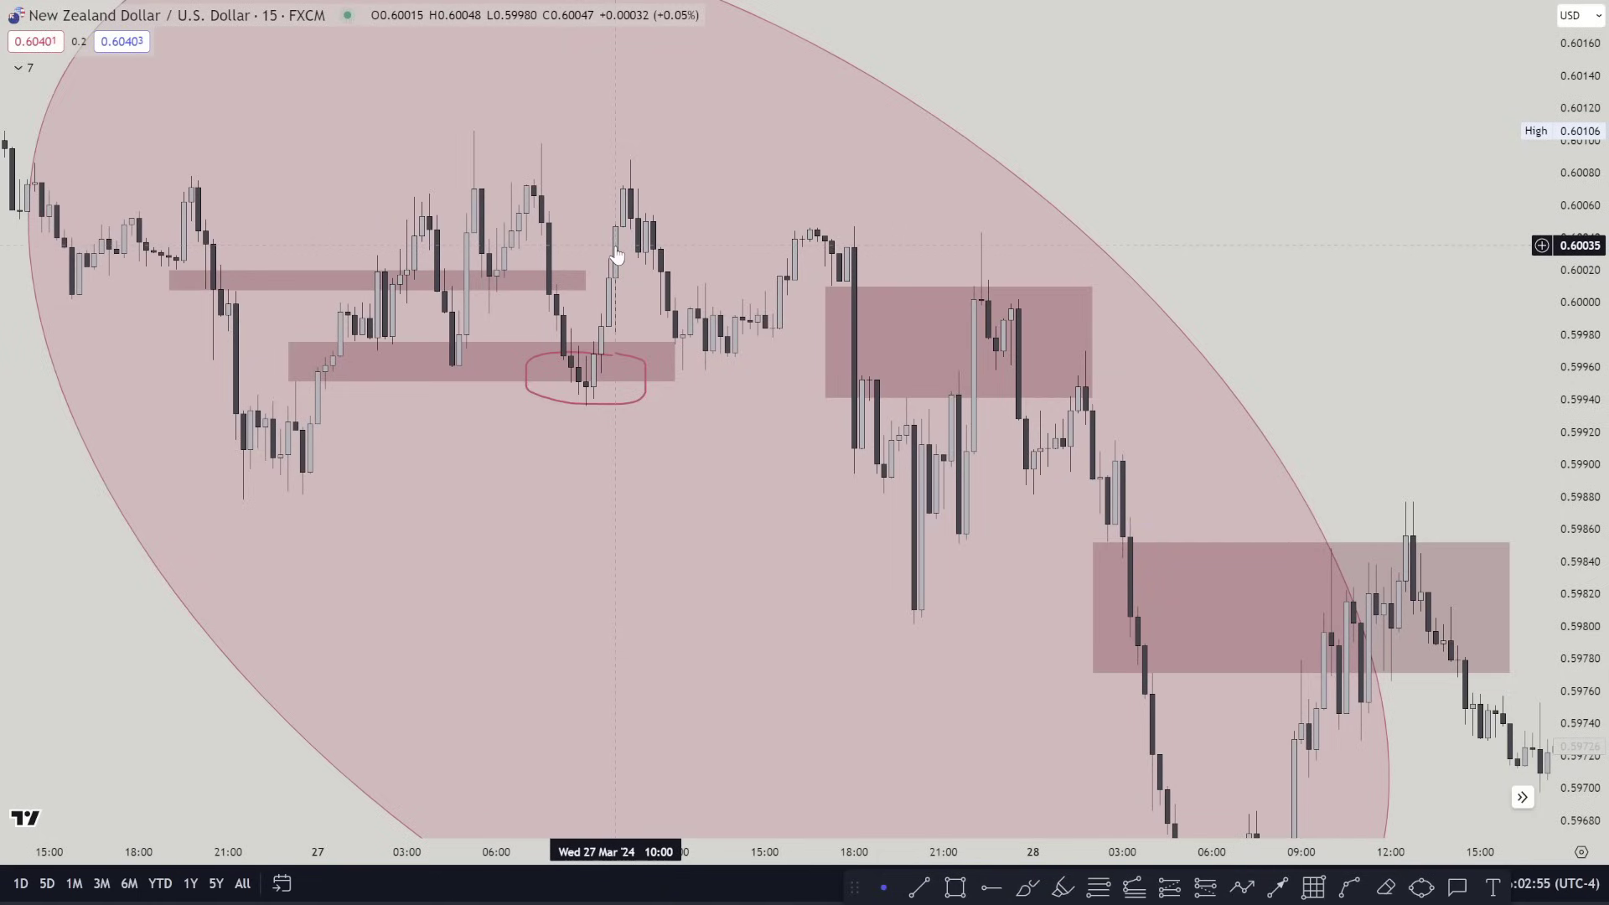
{"action": "left_click", "coordinate": [1028, 886]}
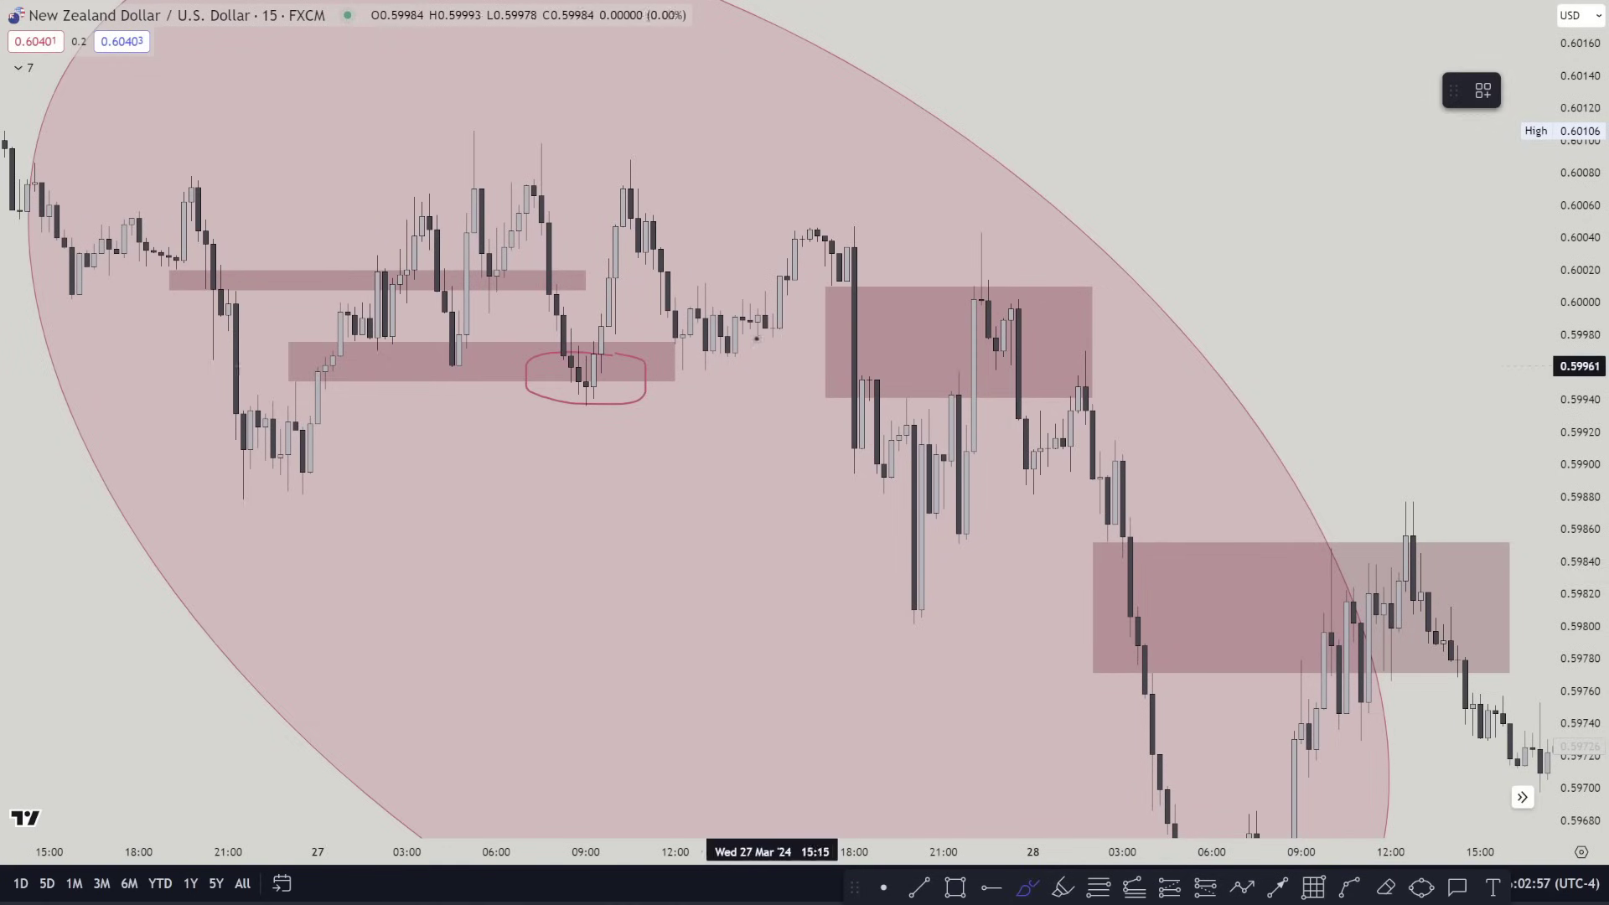
{"action": "mouse_move", "coordinate": [618, 230]}
{"action": "left_mouse_down"}
{"action": "mouse_move", "coordinate": [668, 227]}
{"action": "mouse_move", "coordinate": [660, 267]}
{"action": "left_mouse_up"}
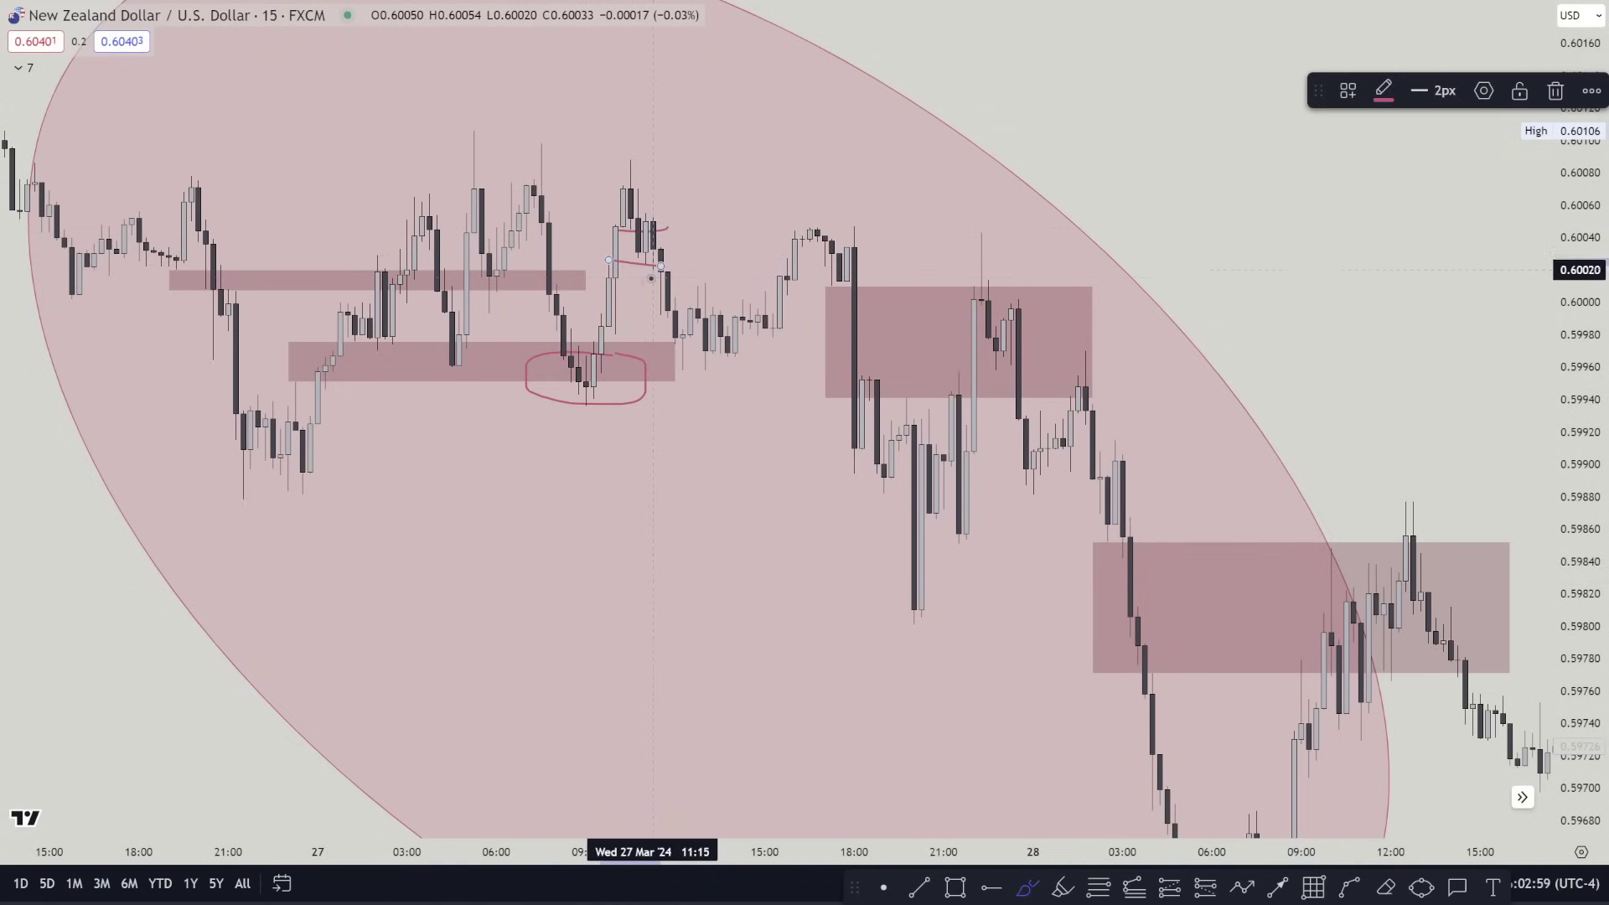
{"action": "key", "text": "ctrl+z"}
{"action": "key", "text": "ctrl+z"}
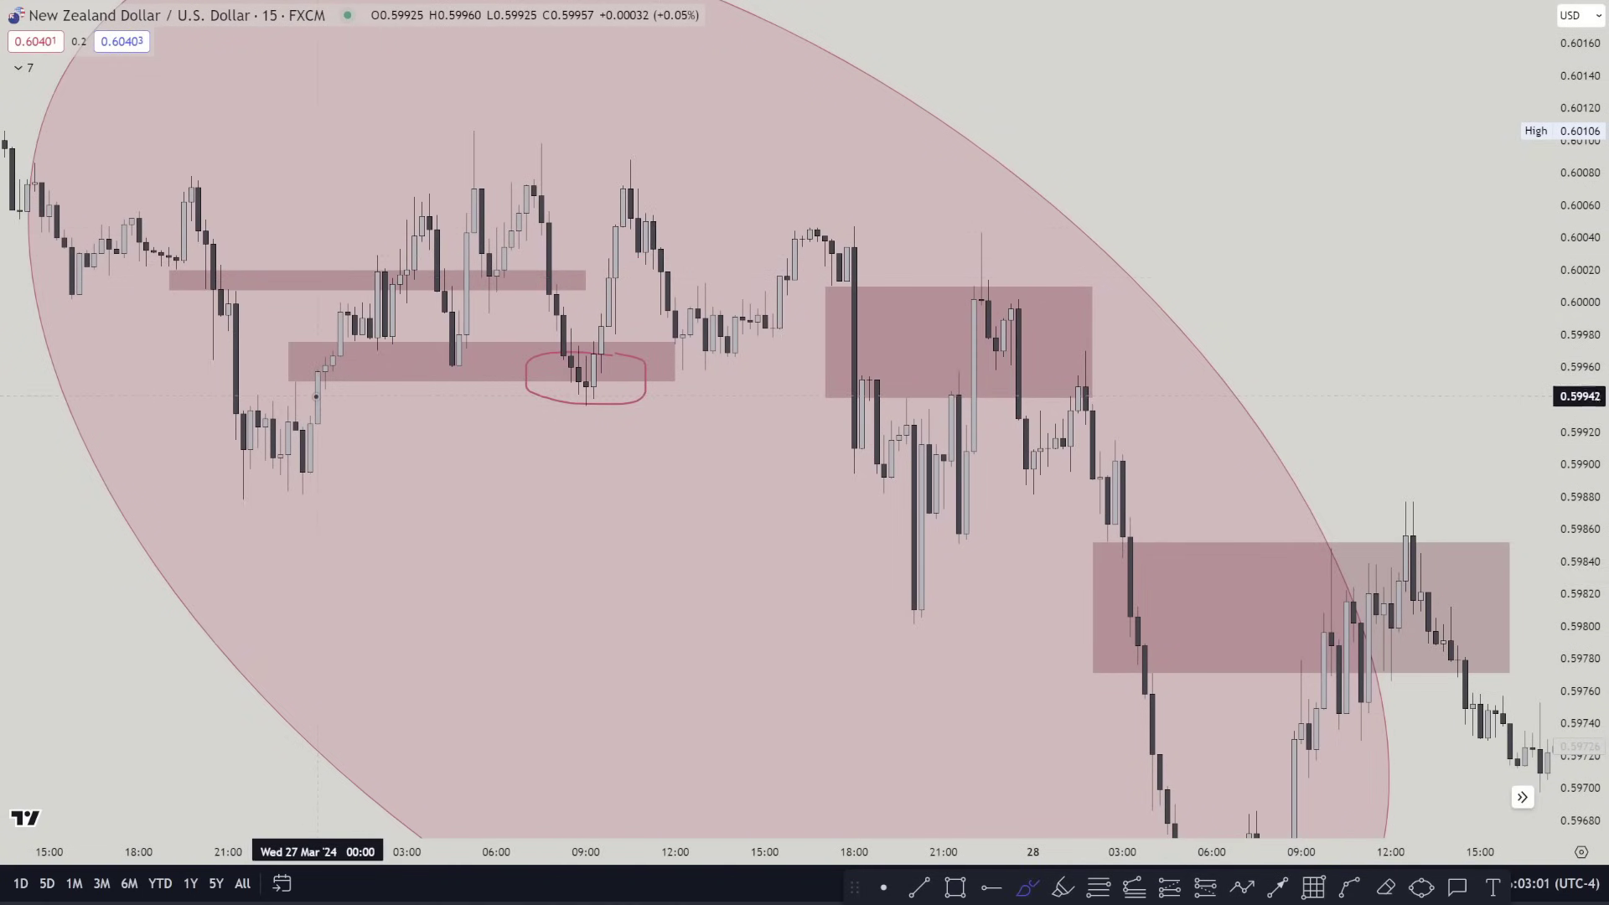
Brush two short lines just below the second gap rectangle and a circle inside it near 27 March 00:00, and undo them
{"action": "left_click_drag", "start_coordinate": [320, 389], "coordinate": [386, 409]}
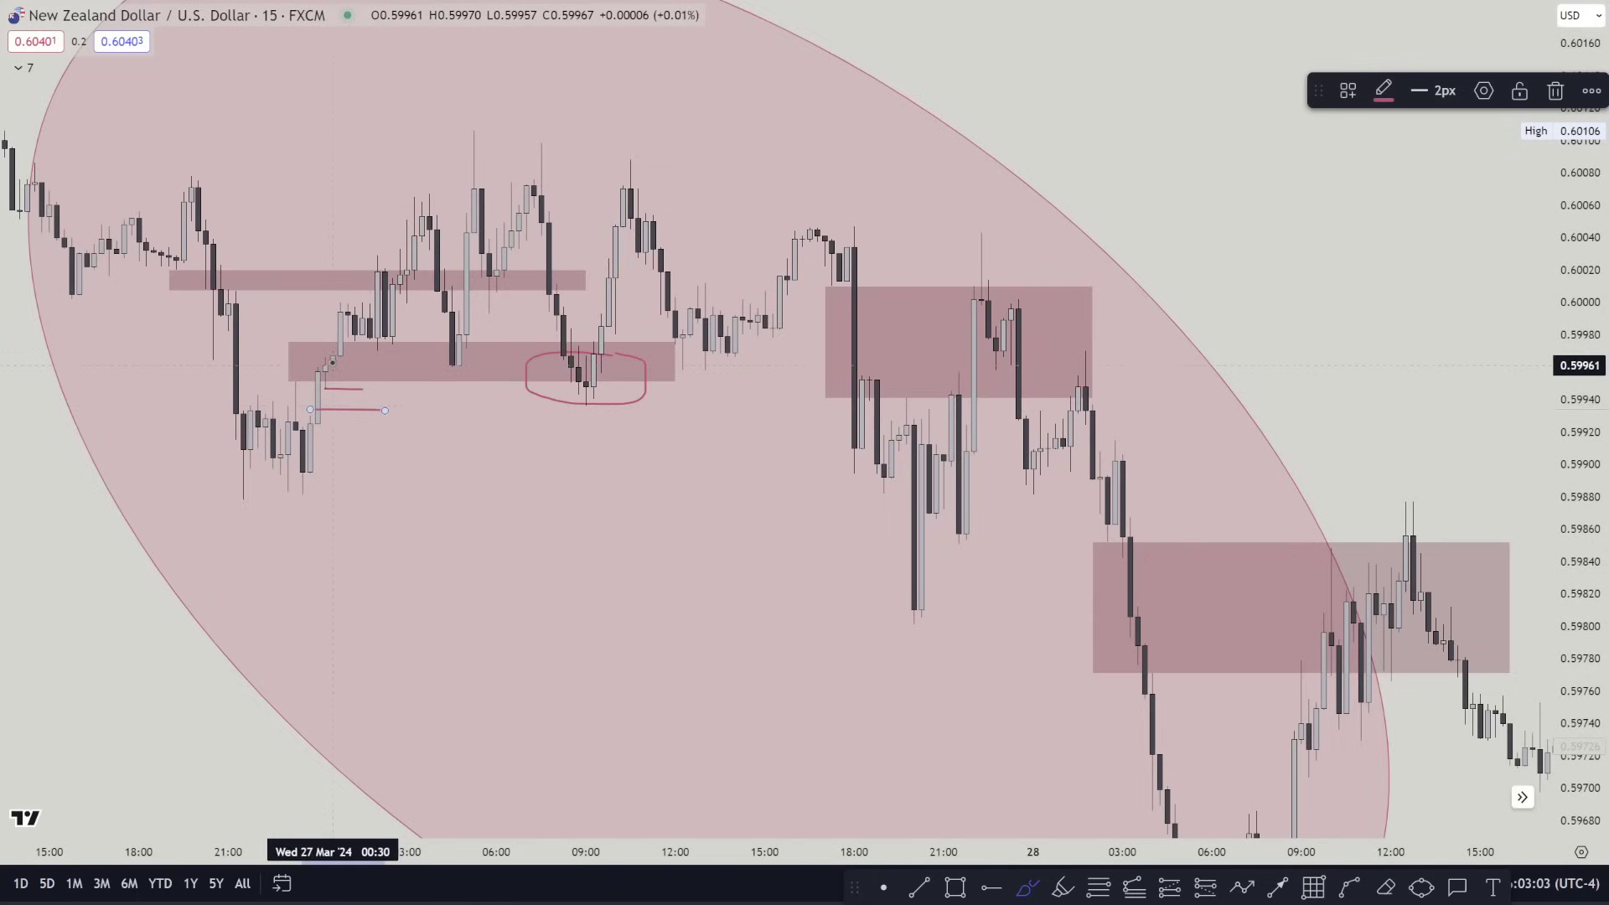
{"action": "key", "text": "ctrl+z"}
{"action": "key", "text": "ctrl+z"}
{"action": "mouse_move", "coordinate": [340, 358]}
{"action": "left_mouse_down"}
{"action": "mouse_move", "coordinate": [309, 360]}
{"action": "mouse_move", "coordinate": [346, 379]}
{"action": "left_mouse_up"}
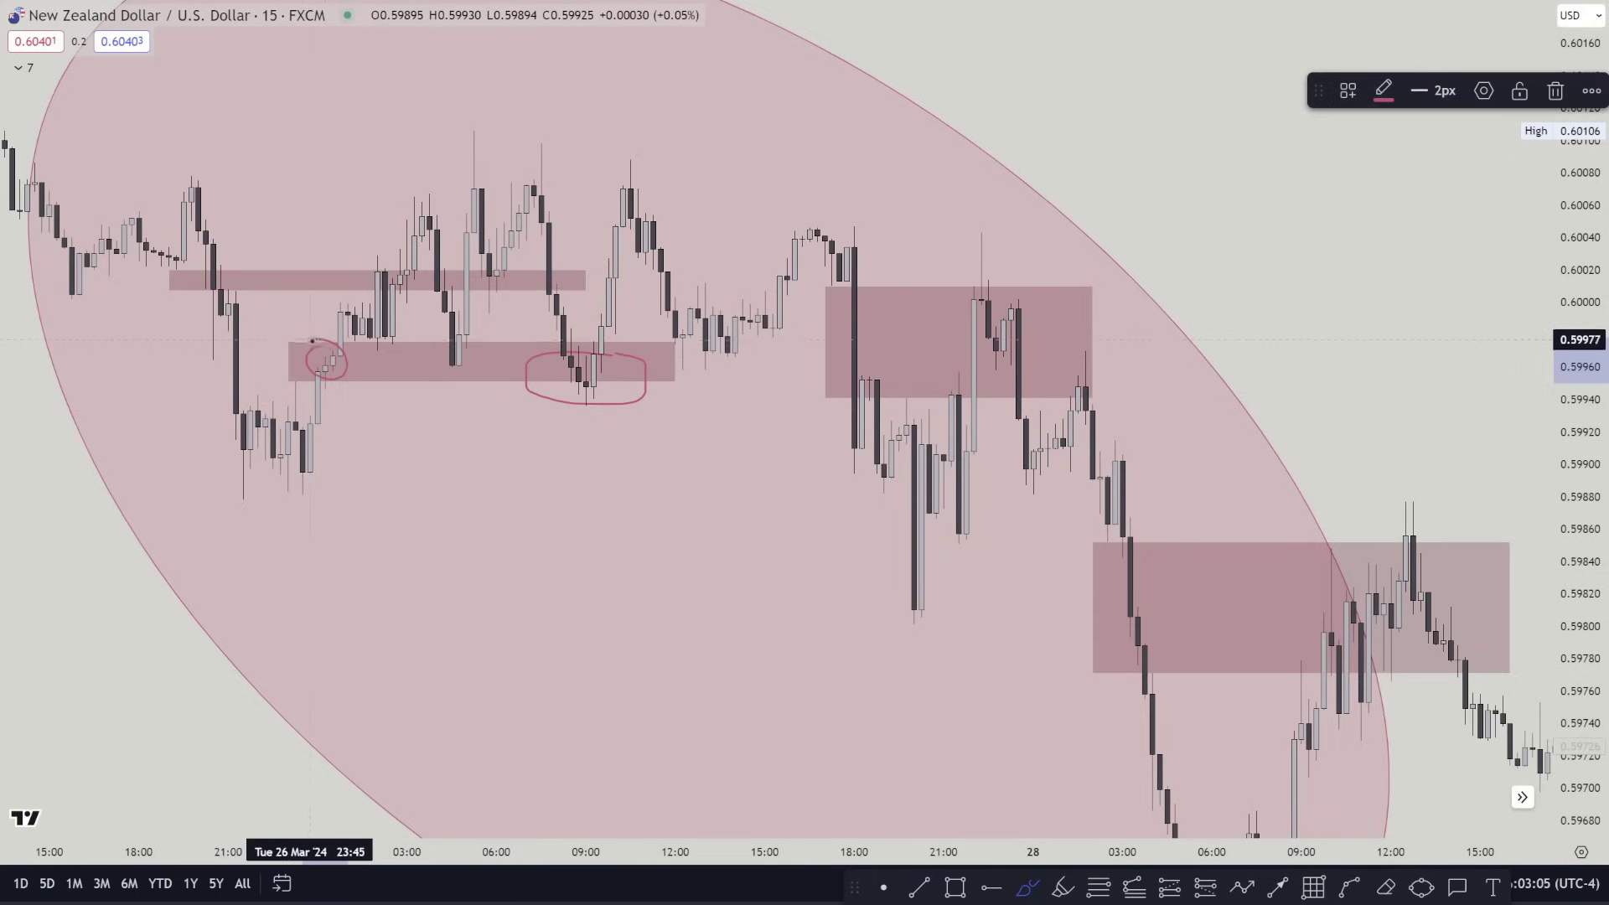
{"action": "key", "text": "ctrl+z"}
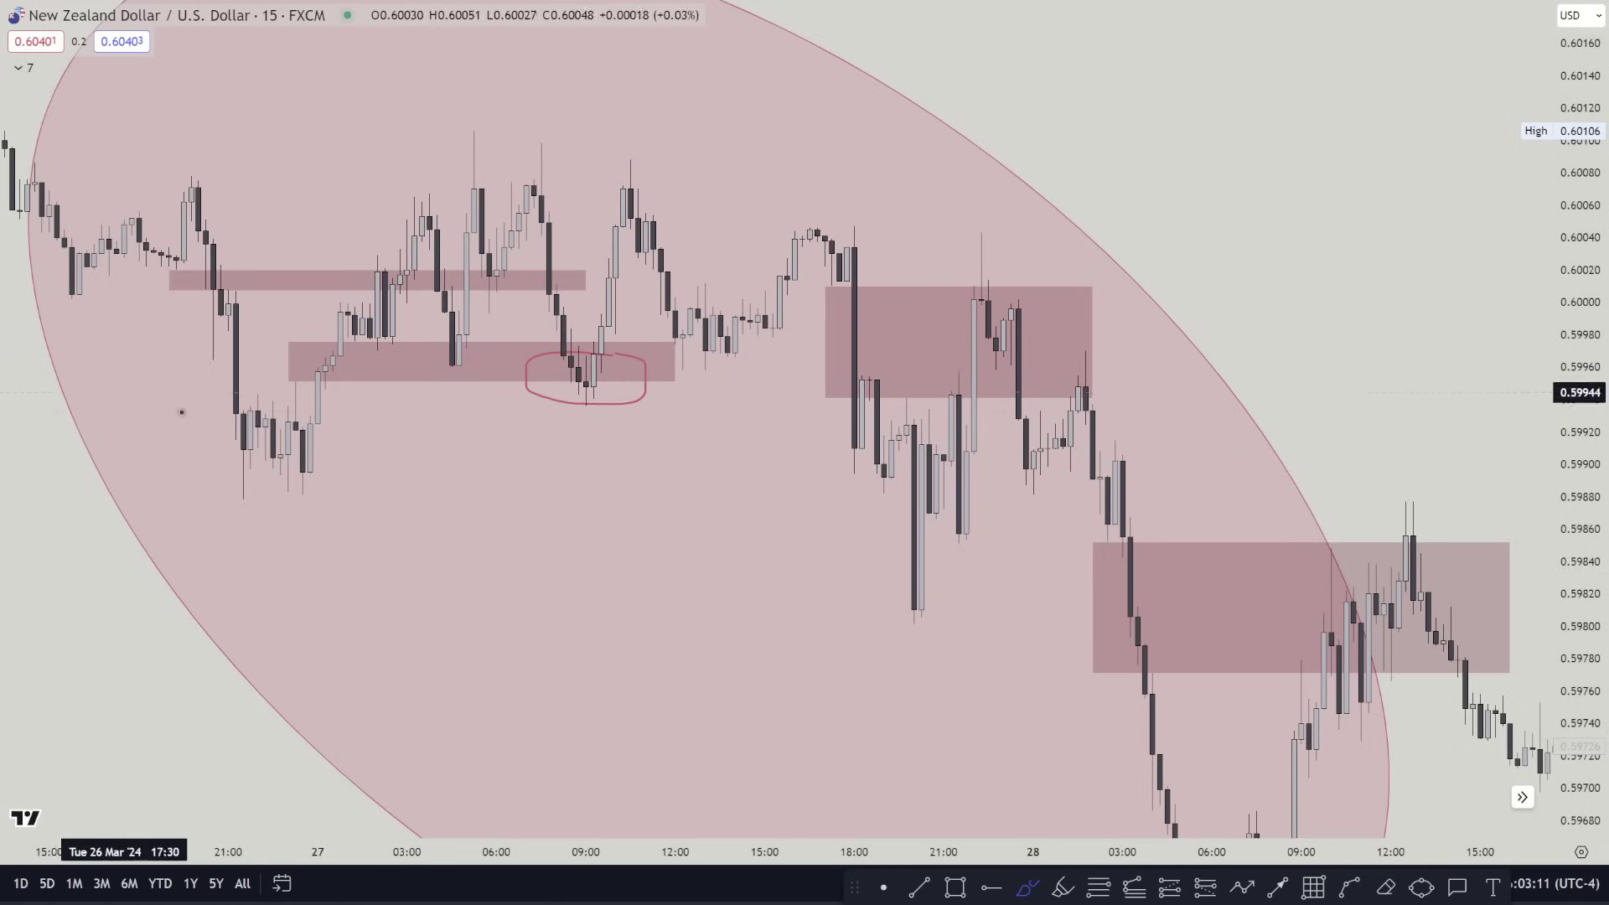
{"action": "key", "text": "Escape"}
Circle the spot at about 0.59975 on the second gap rectangle's upper edge, around 27 March 01:00, with the Brush
{"action": "left_click_drag", "start_coordinate": [435, 460], "coordinate": [553, 543]}
{"action": "left_click_drag", "start_coordinate": [1579, 696], "coordinate": [1579, 394]}
{"action": "scroll", "coordinate": [470, 657], "scroll_direction": "up", "scroll_amount": 2}
{"action": "left_click_drag", "start_coordinate": [460, 659], "coordinate": [597, 664]}
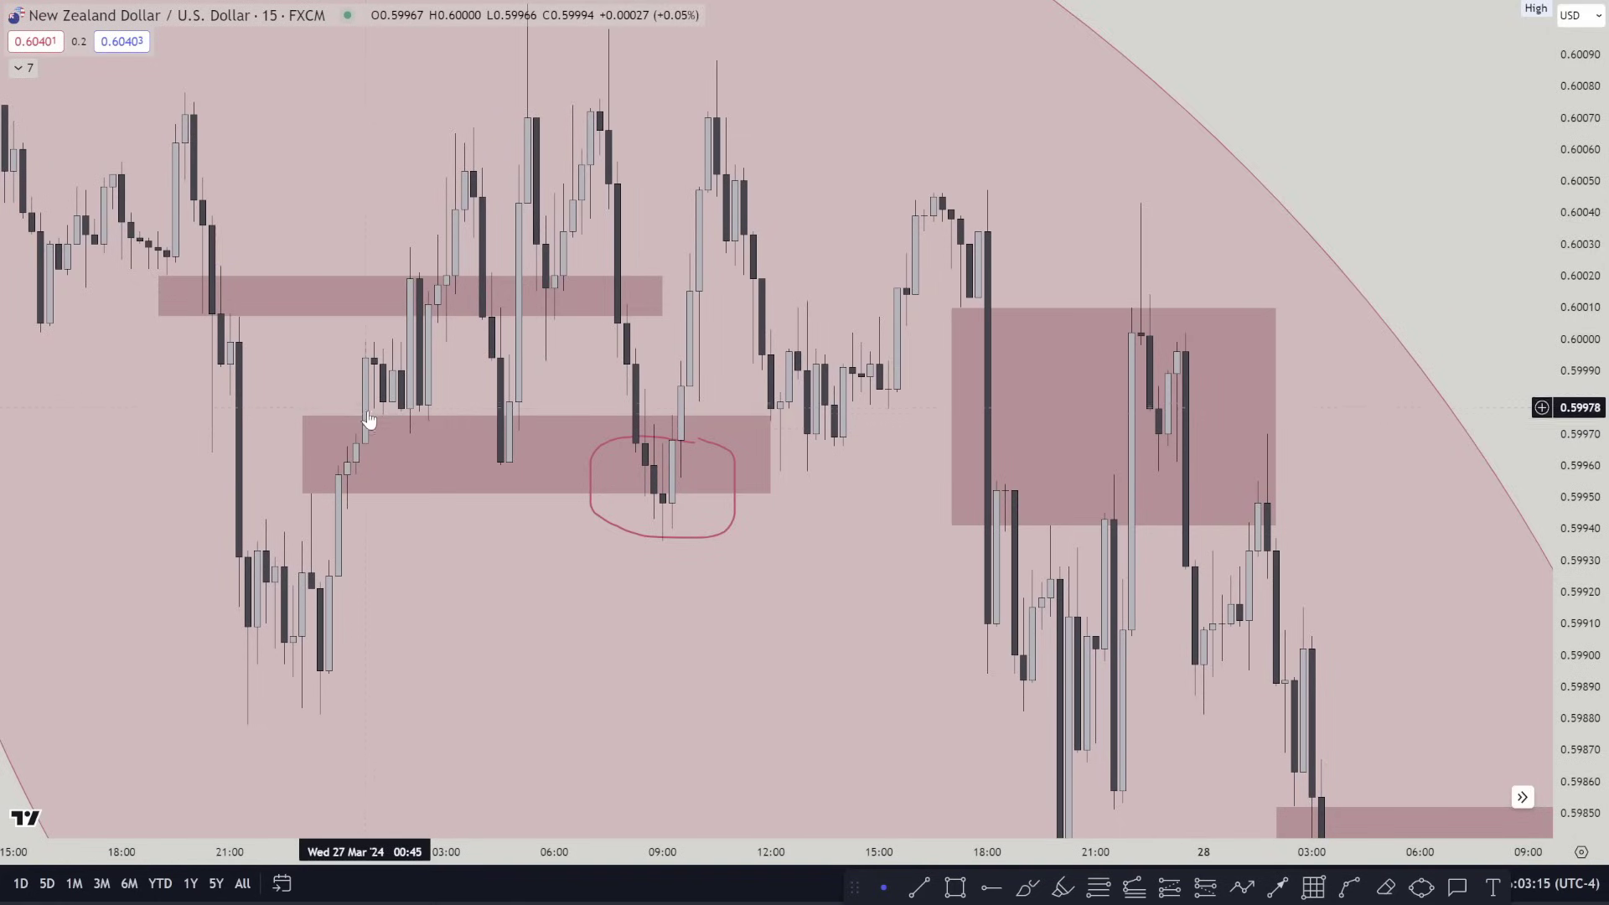
{"action": "left_click", "coordinate": [1027, 887]}
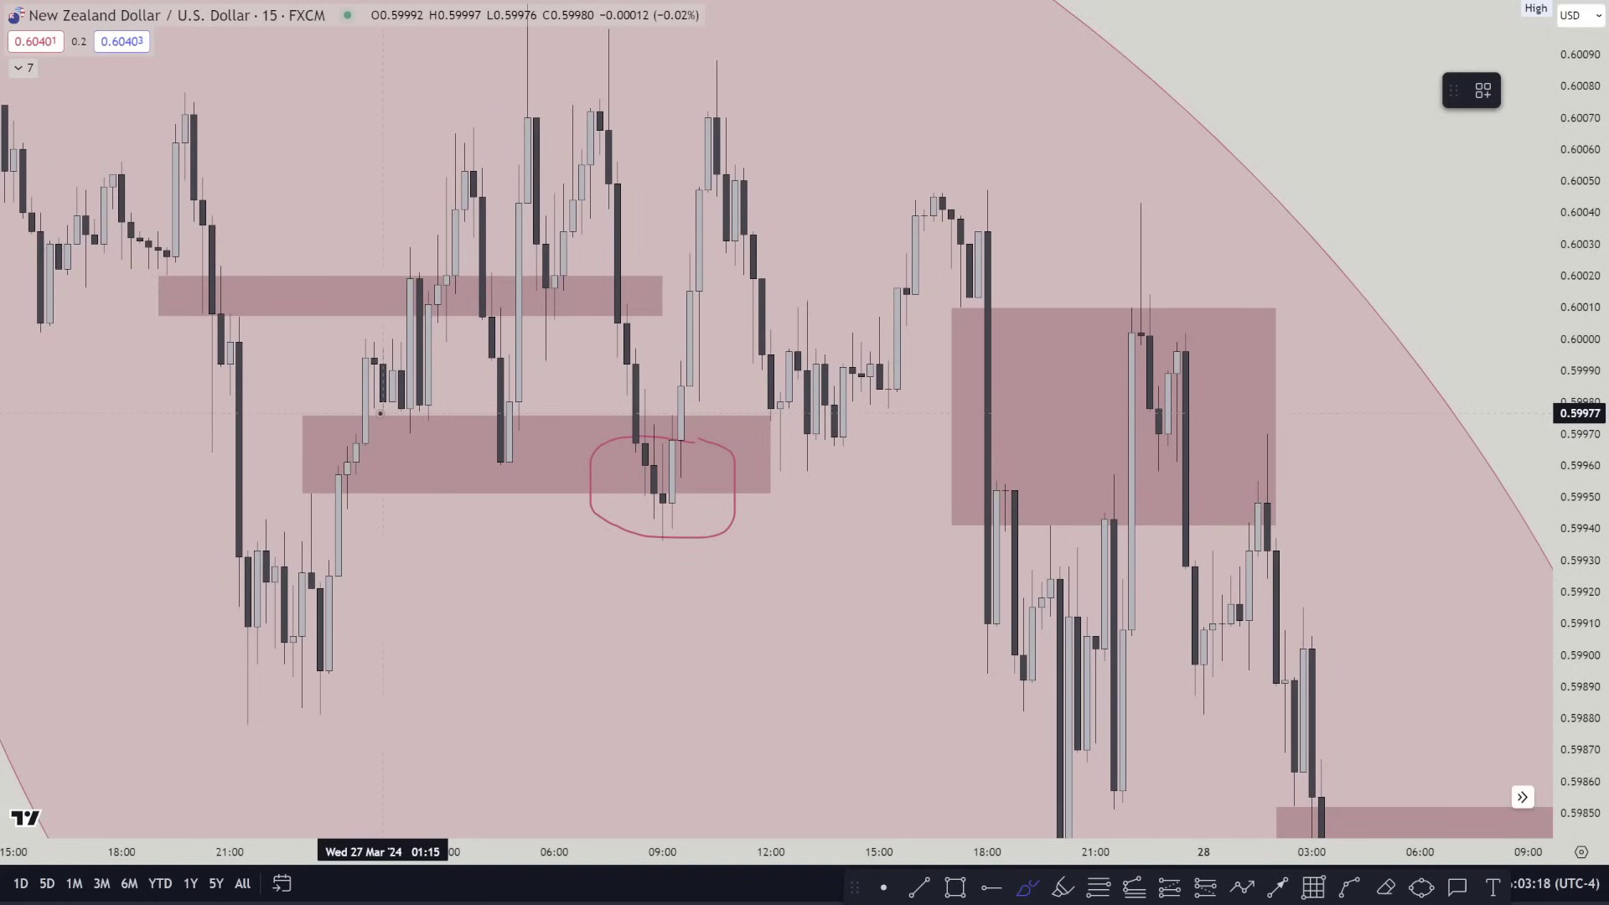
{"action": "left_click_drag", "start_coordinate": [369, 410], "coordinate": [355, 424]}
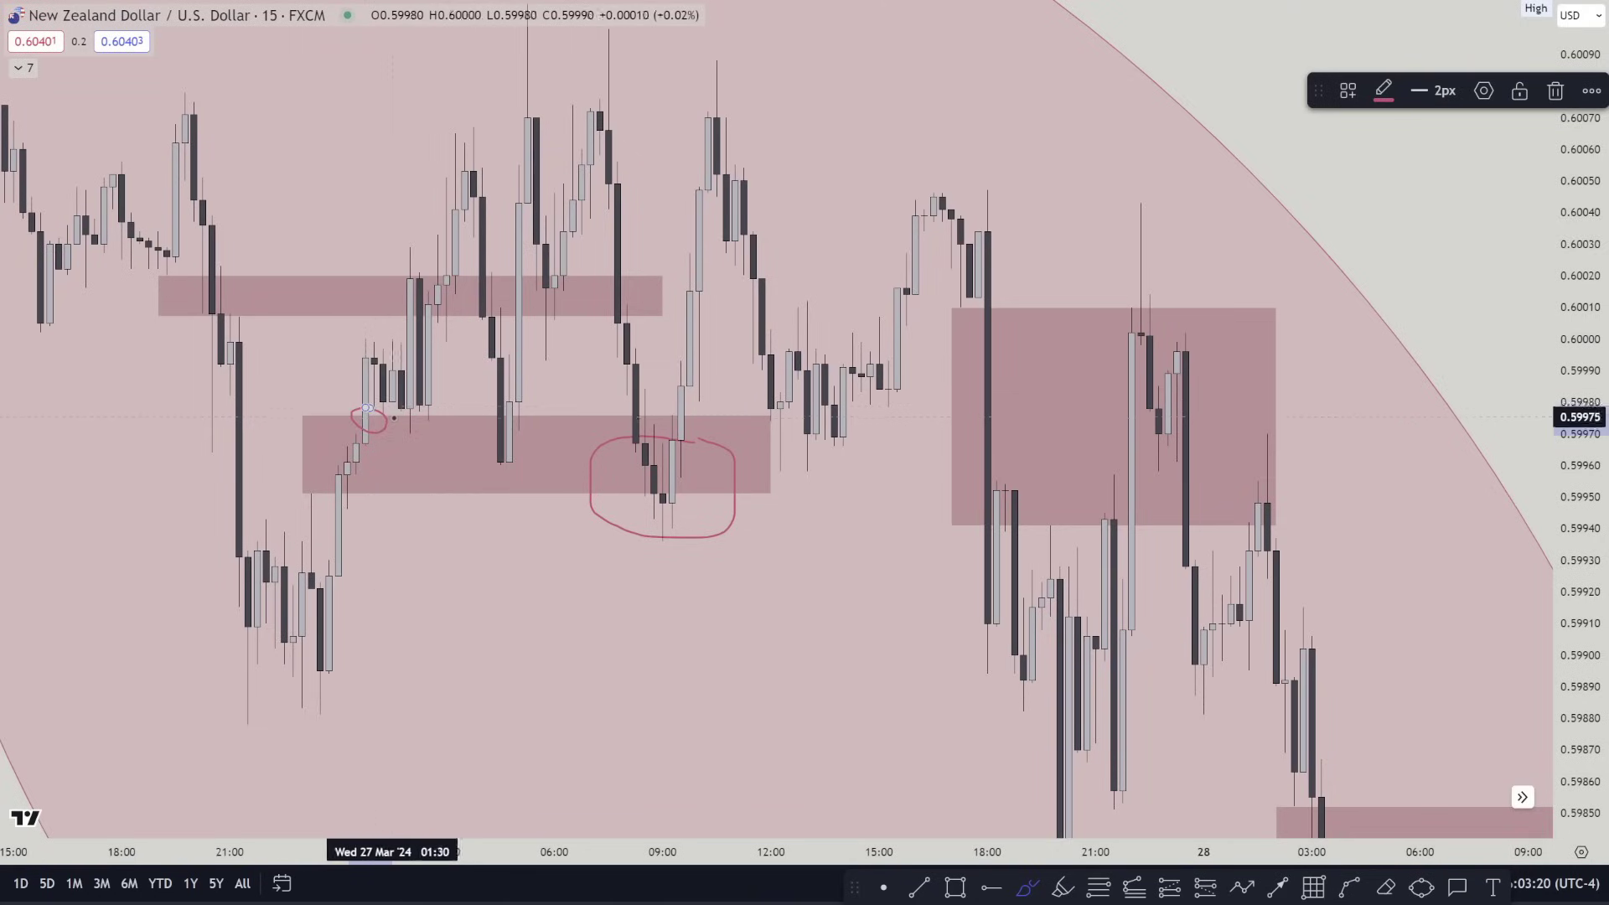
Brush a second circle at 27 March 02:00 and a rising line to about 0.60050, and undo both
{"action": "left_click_drag", "start_coordinate": [403, 425], "coordinate": [483, 179]}
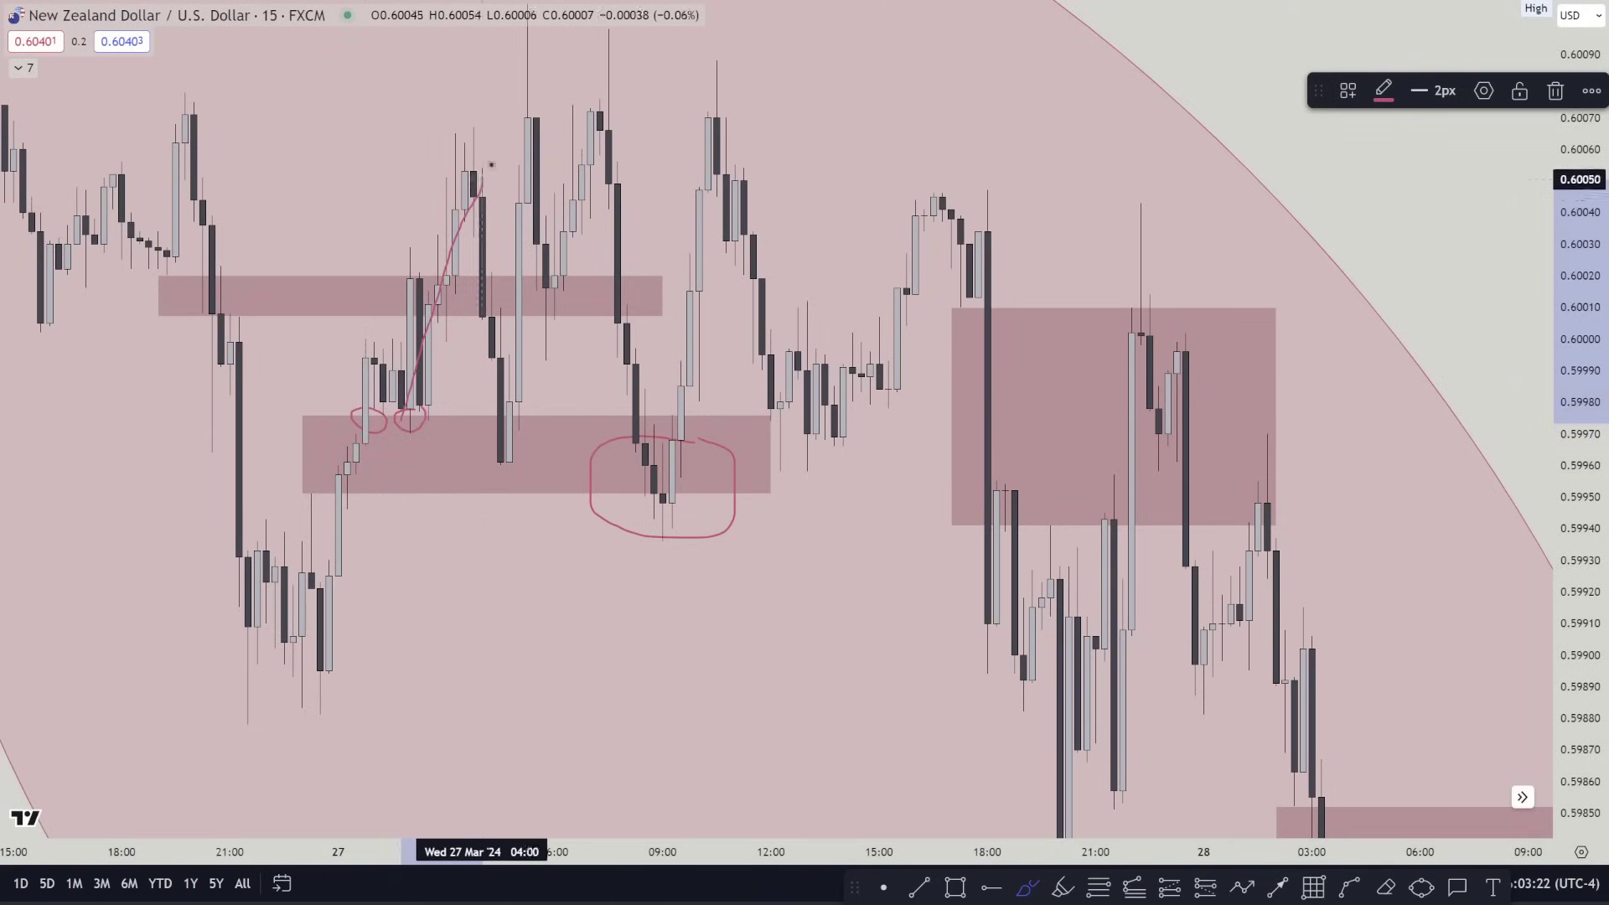
{"action": "key", "text": "ctrl+z"}
{"action": "key", "text": "ctrl+z"}
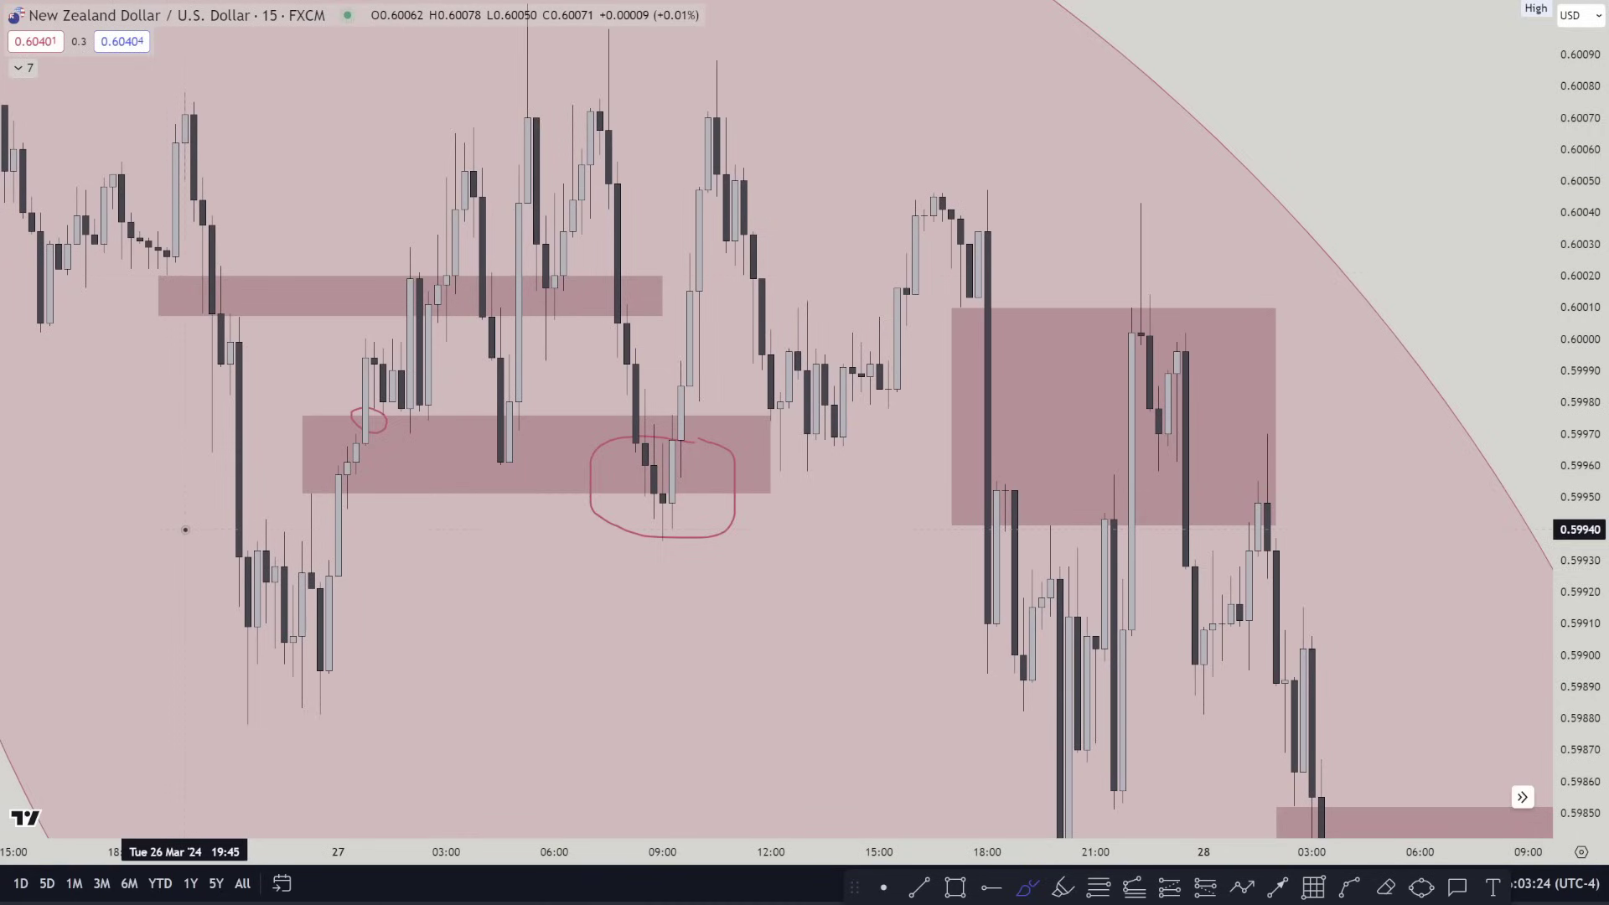
{"action": "key", "text": "Escape"}
Try a small rectangle at the 27 March rally near 16:00, move it below the candles, and delete it
{"action": "left_click_drag", "start_coordinate": [168, 585], "coordinate": [78, 442]}
{"action": "left_click_drag", "start_coordinate": [670, 528], "coordinate": [516, 602]}
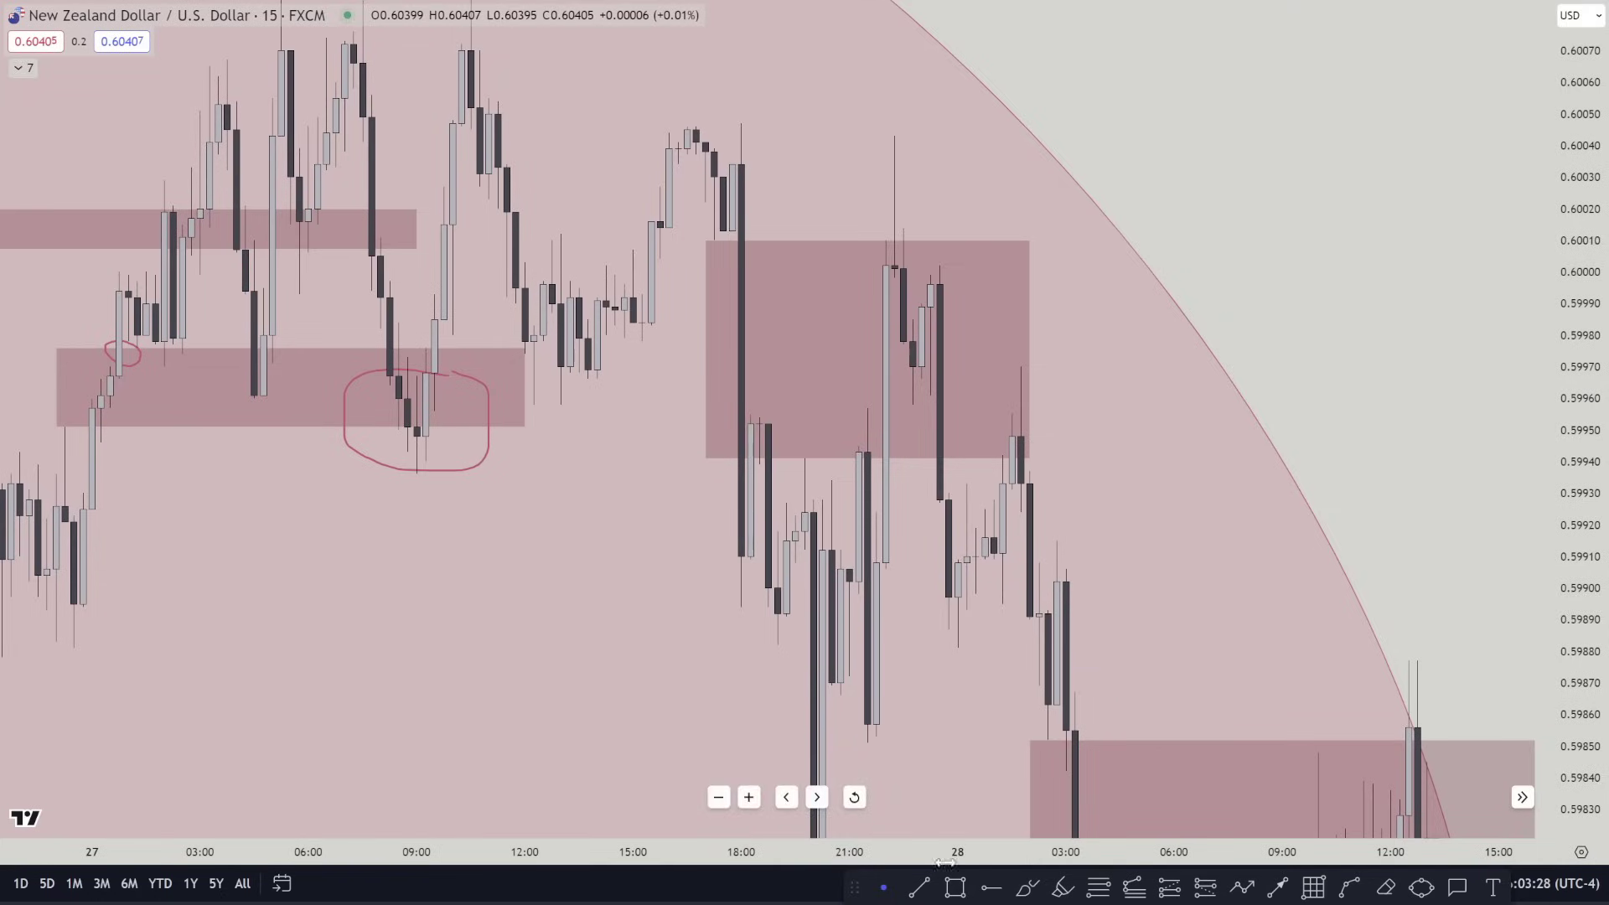
{"action": "key", "text": "alt+shift+r"}
{"action": "left_click", "coordinate": [642, 294]}
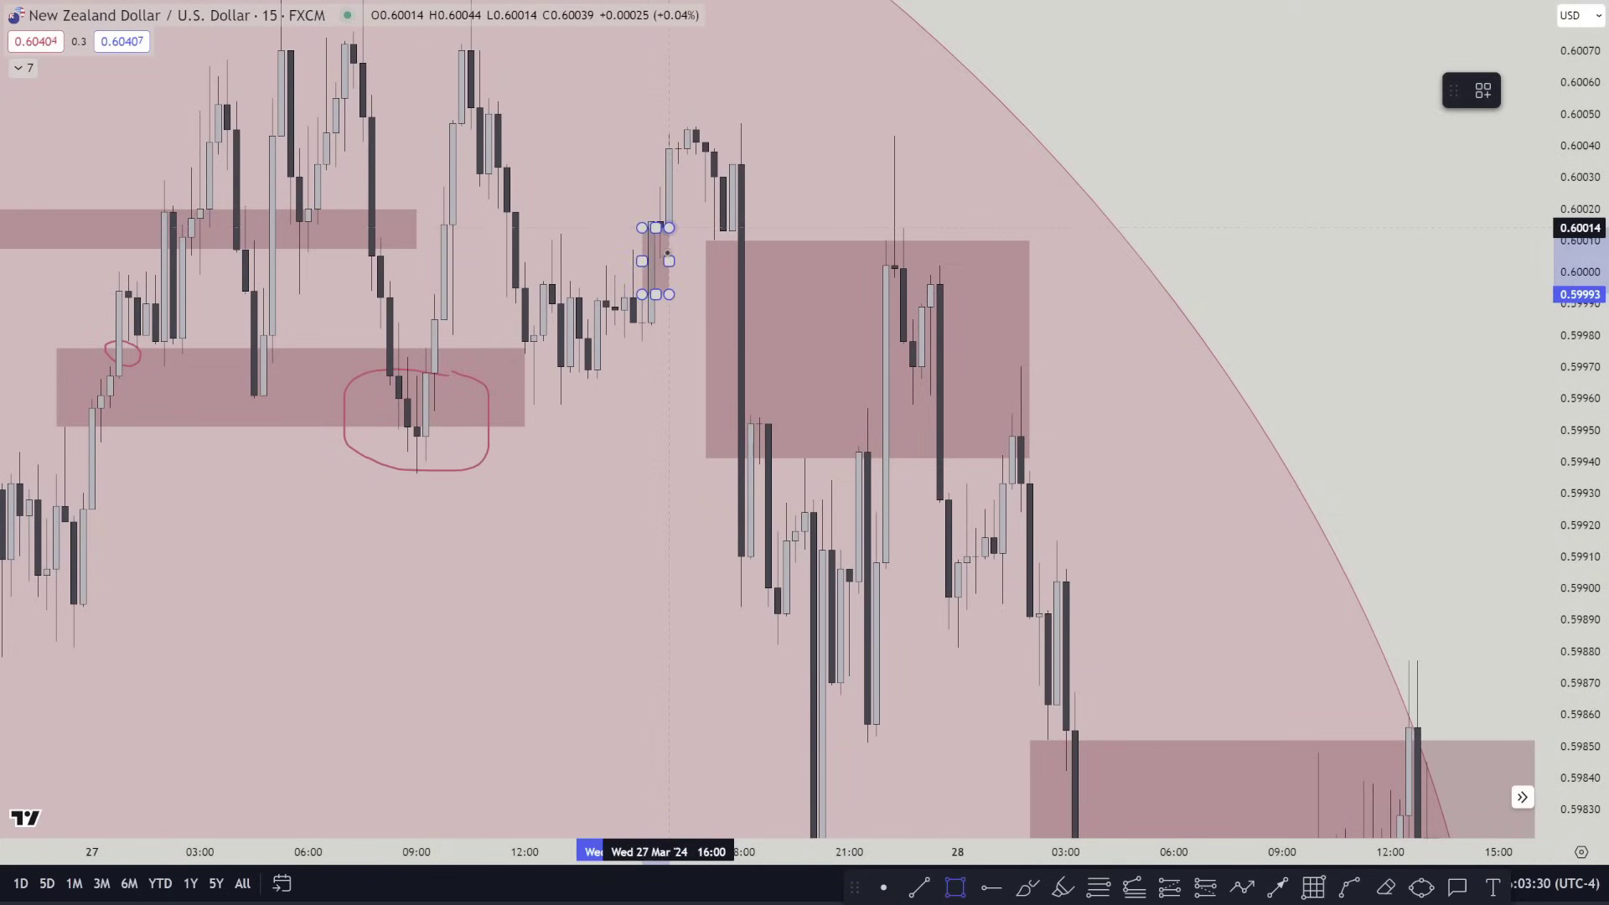
{"action": "left_click", "coordinate": [669, 259]}
{"action": "mouse_move", "coordinate": [669, 277]}
{"action": "left_mouse_down"}
{"action": "mouse_move", "coordinate": [687, 134]}
{"action": "mouse_move", "coordinate": [655, 156]}
{"action": "mouse_move", "coordinate": [637, 303]}
{"action": "mouse_move", "coordinate": [647, 402]}
{"action": "mouse_move", "coordinate": [558, 276]}
{"action": "mouse_move", "coordinate": [654, 411]}
{"action": "left_mouse_up"}
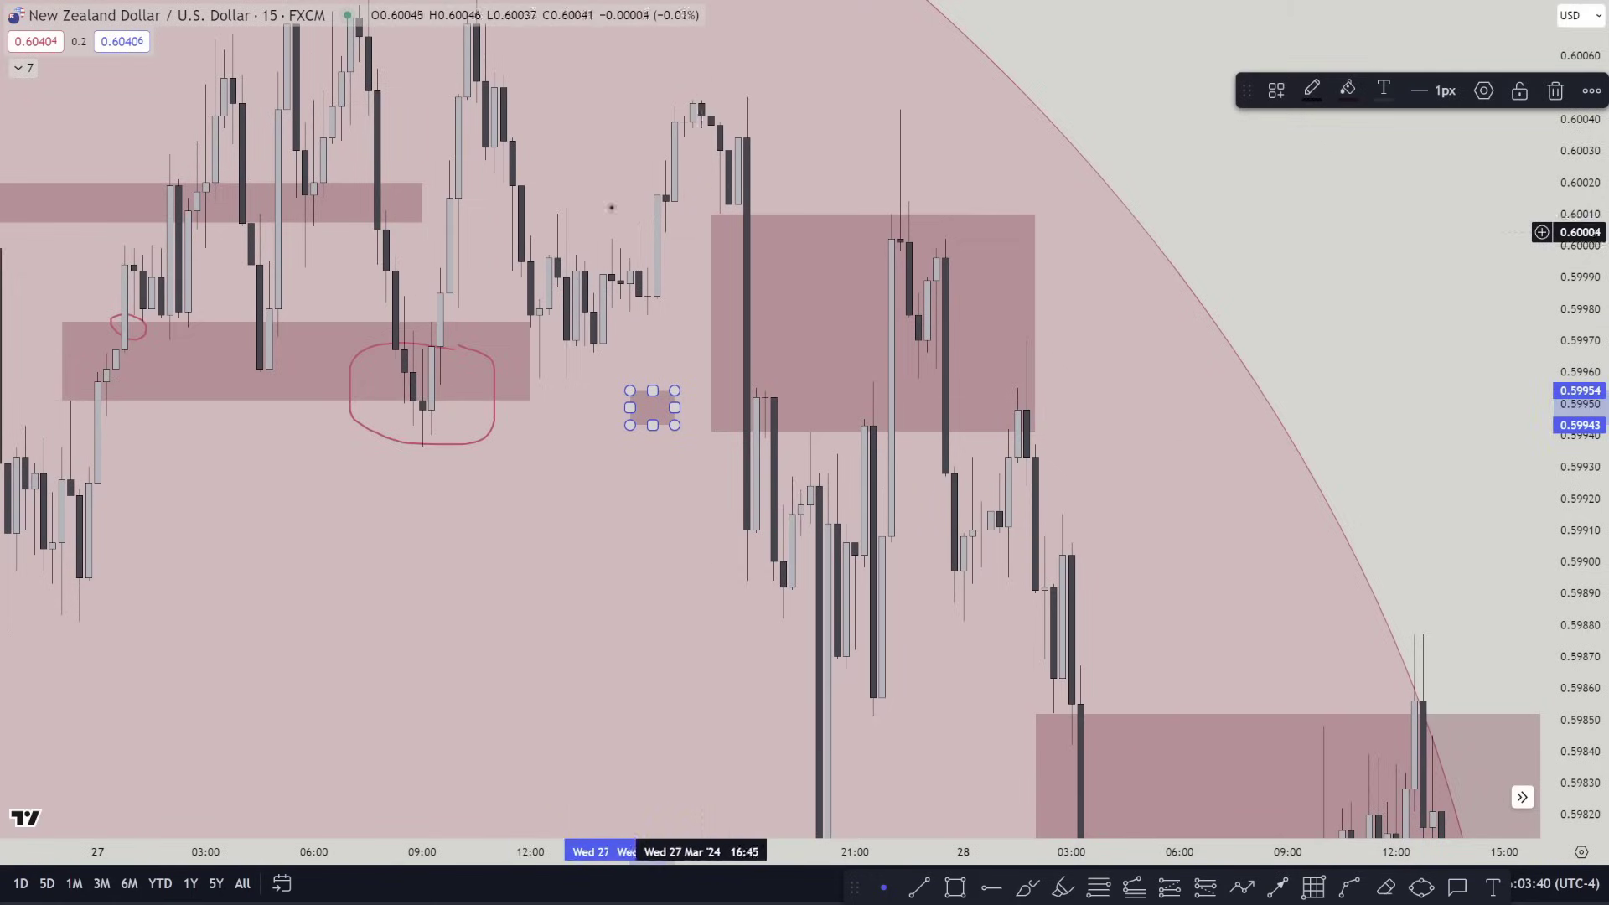
{"action": "key", "text": "Delete"}
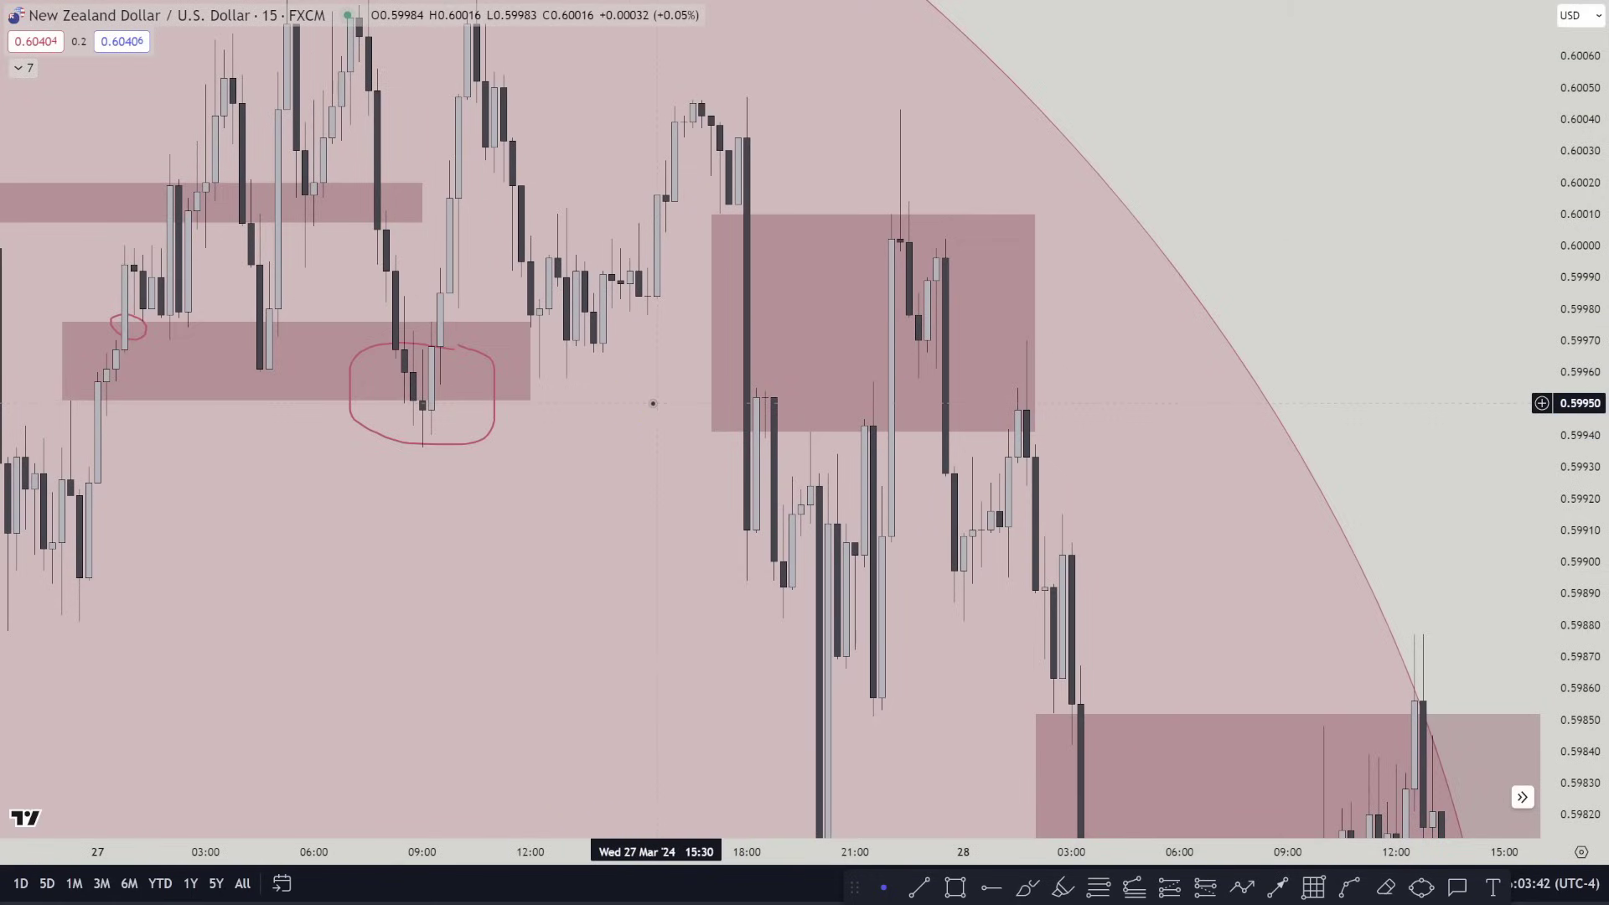
Resize the third gap rectangle to start at 27 March 17:45 and span 0.60013 to 0.59954
{"action": "left_click_drag", "start_coordinate": [643, 394], "coordinate": [695, 443]}
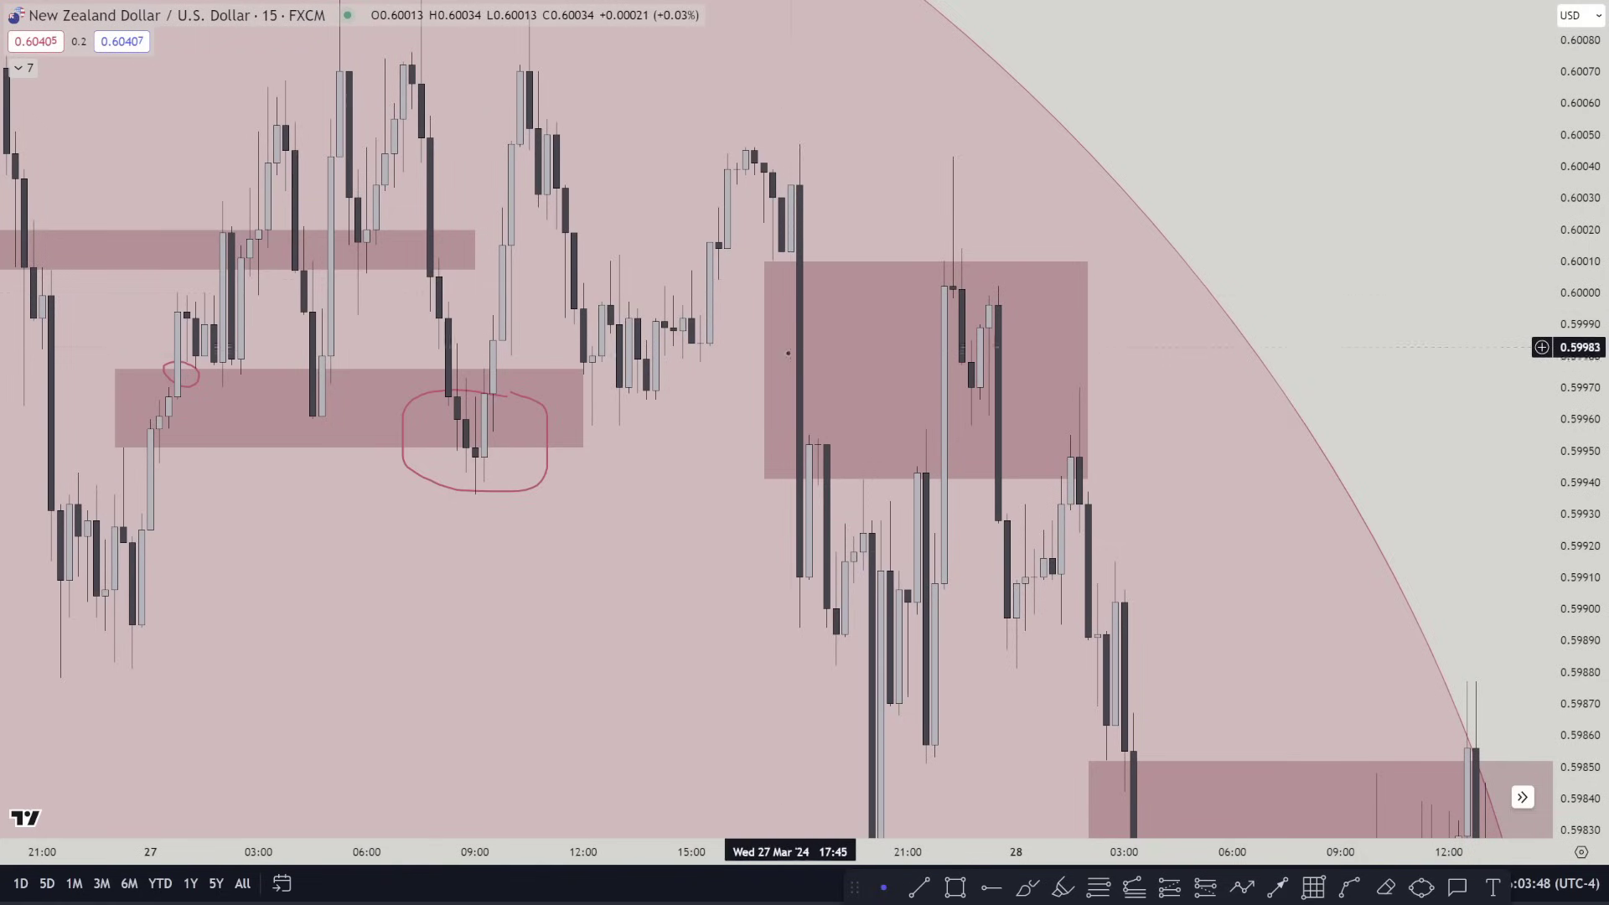
{"action": "left_click_drag", "start_coordinate": [673, 448], "coordinate": [574, 445]}
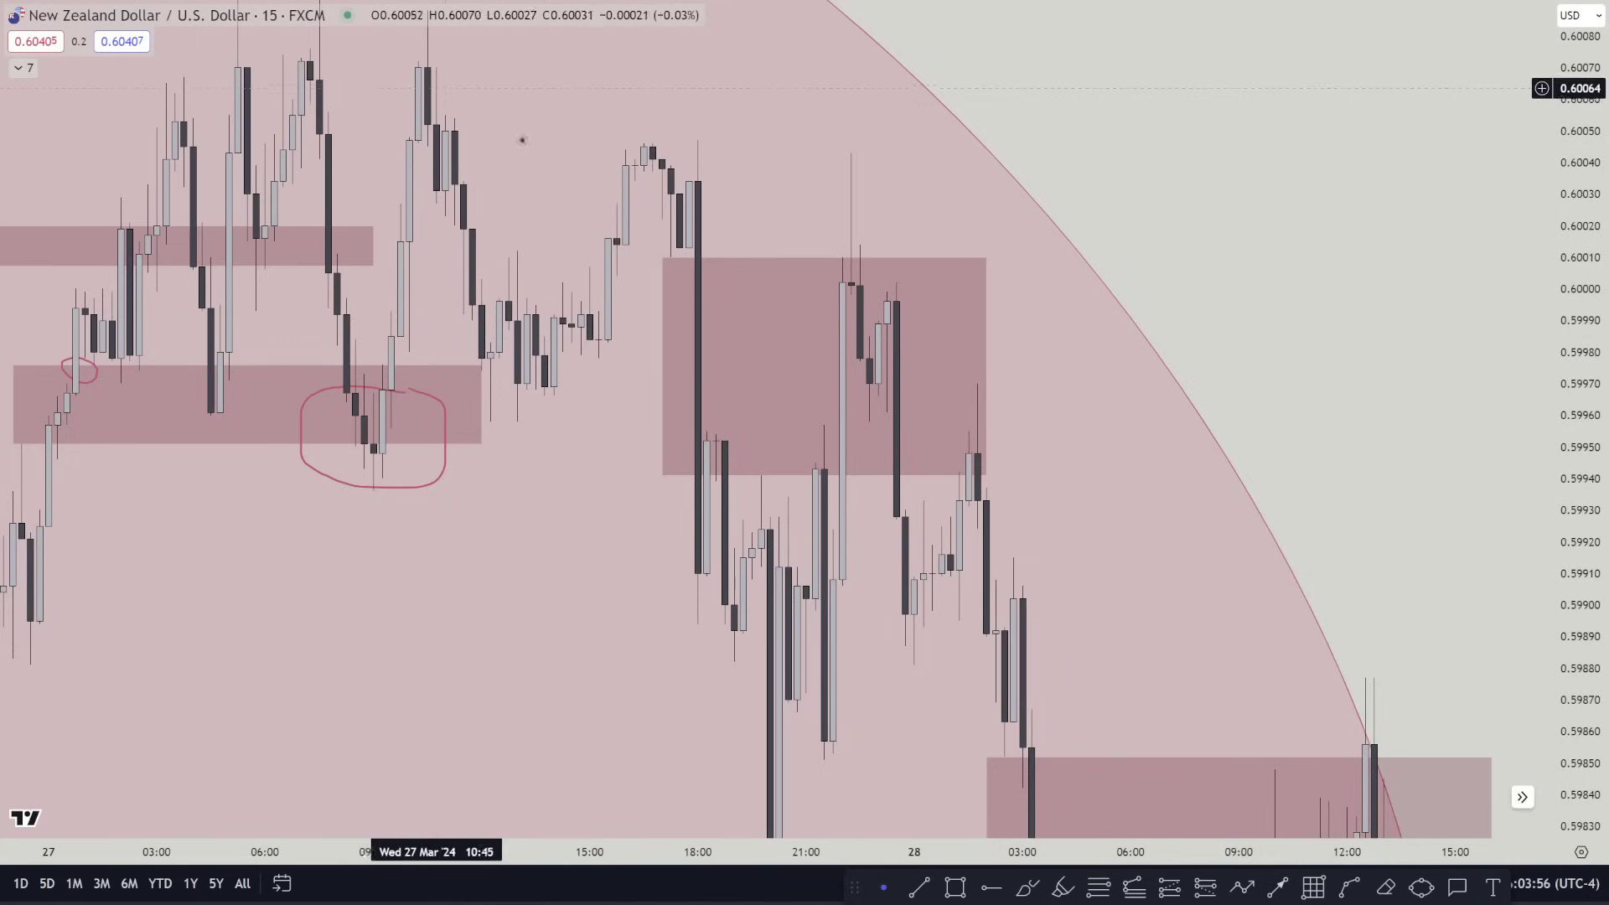
{"action": "left_click_drag", "start_coordinate": [664, 476], "coordinate": [698, 435]}
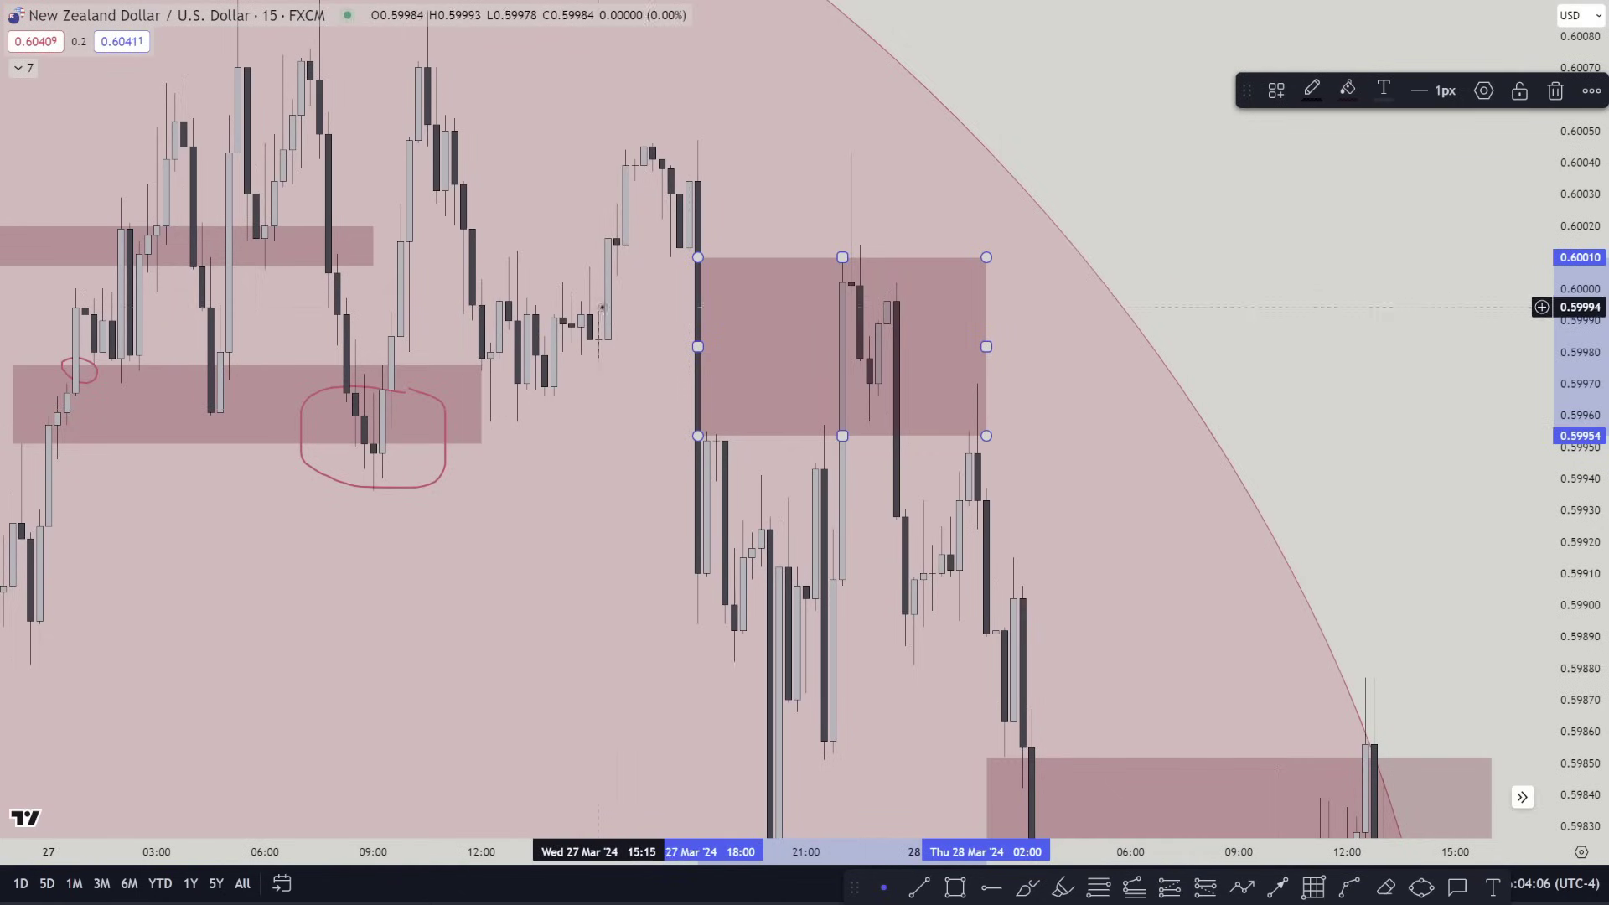
{"action": "left_click_drag", "start_coordinate": [697, 258], "coordinate": [689, 251]}
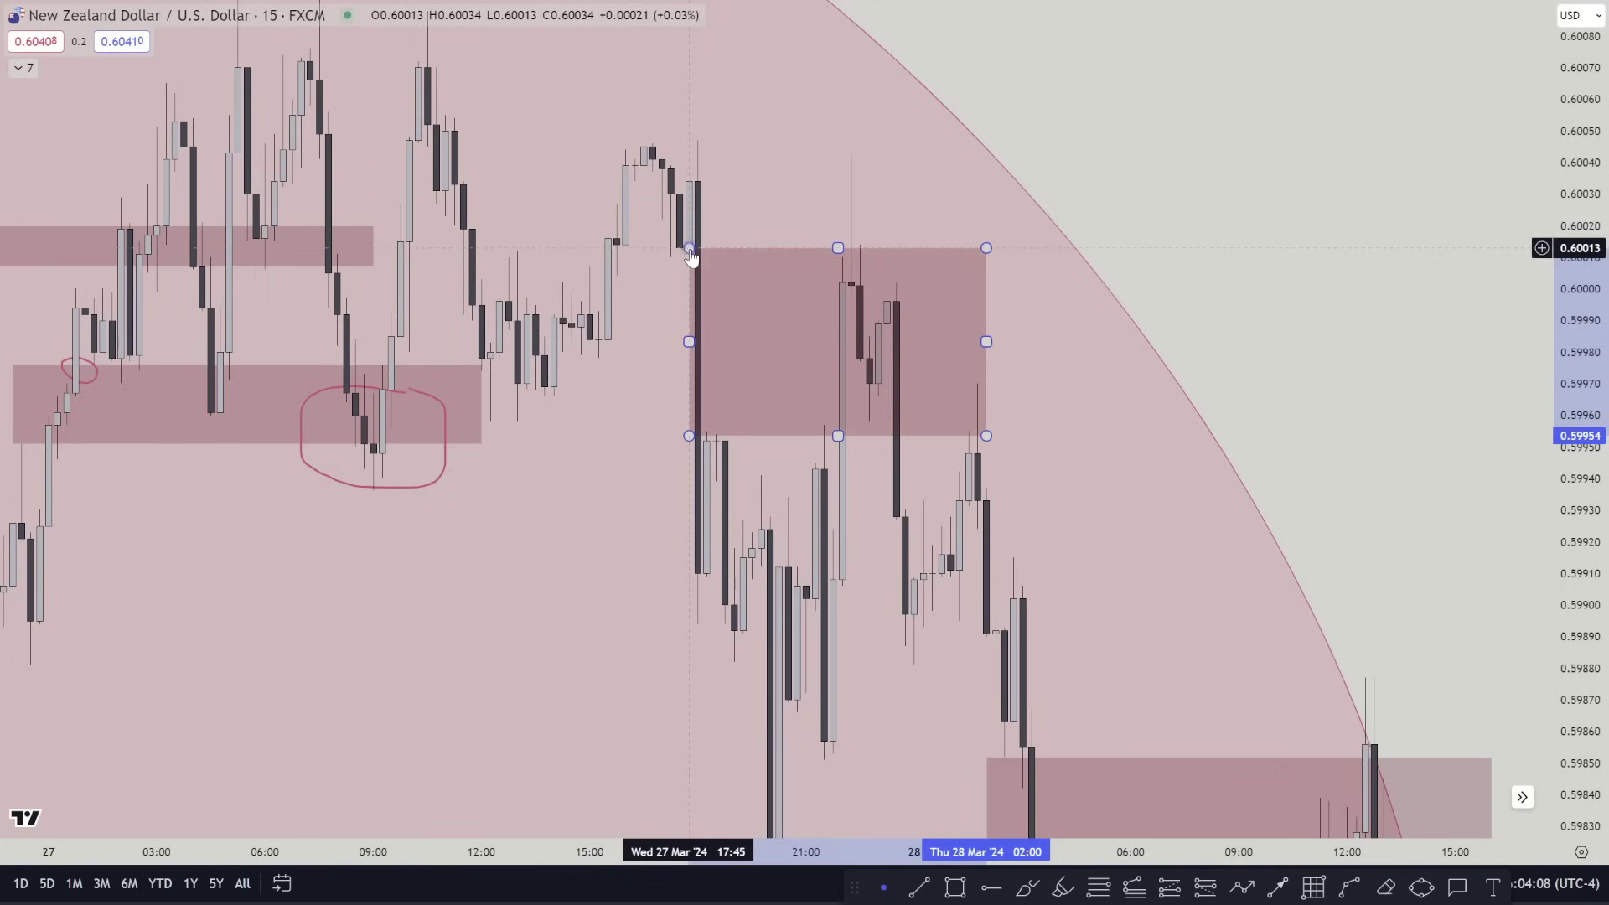
{"action": "left_click", "coordinate": [771, 339]}
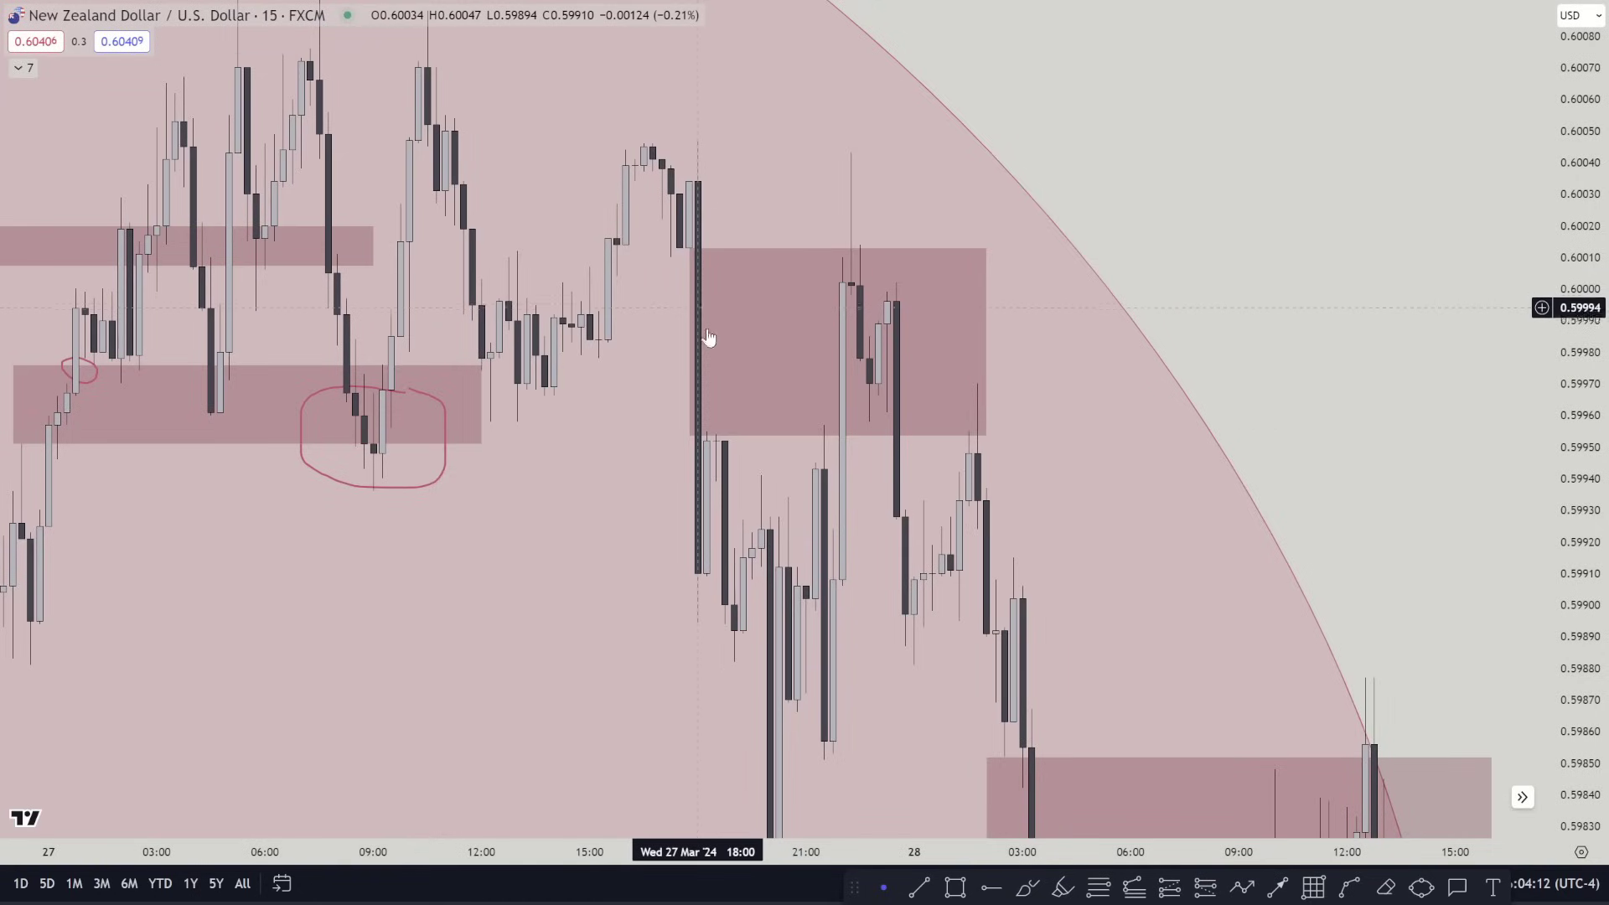
Highlight the highs in the third gap rectangle with a circle and a falling stroke, and remove the highlighting
{"action": "left_click", "coordinate": [1062, 885]}
{"action": "mouse_move", "coordinate": [853, 296]}
{"action": "left_mouse_down"}
{"action": "mouse_move", "coordinate": [880, 348]}
{"action": "mouse_move", "coordinate": [932, 603]}
{"action": "left_mouse_up"}
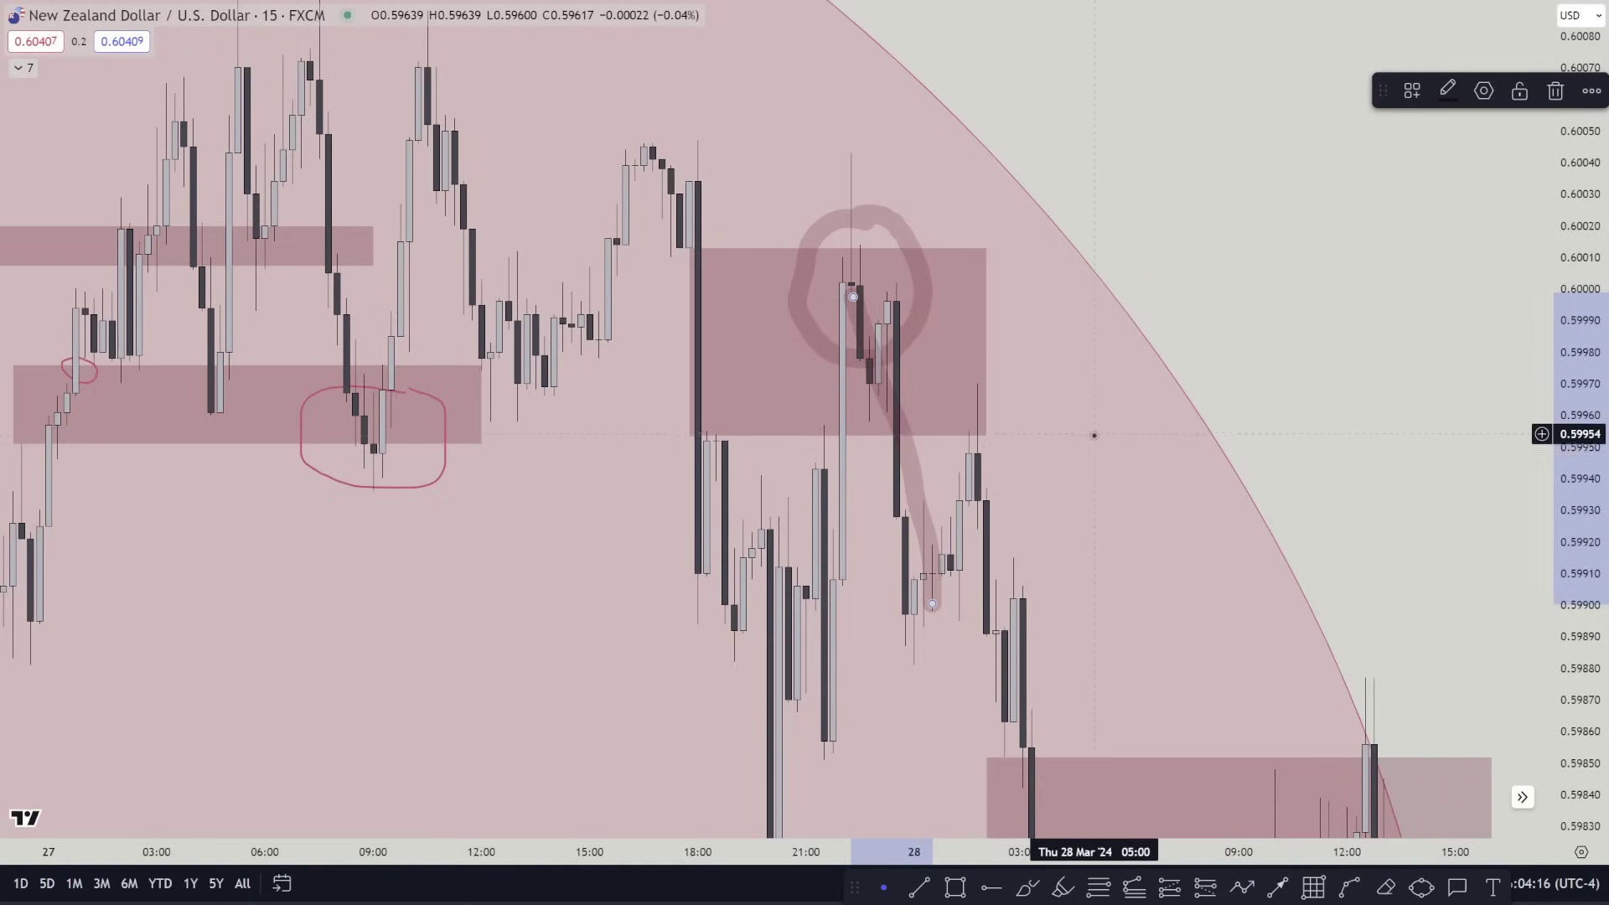
{"action": "key", "text": "Delete"}
{"action": "right_click", "coordinate": [1296, 377]}
{"action": "left_click", "coordinate": [908, 766]}
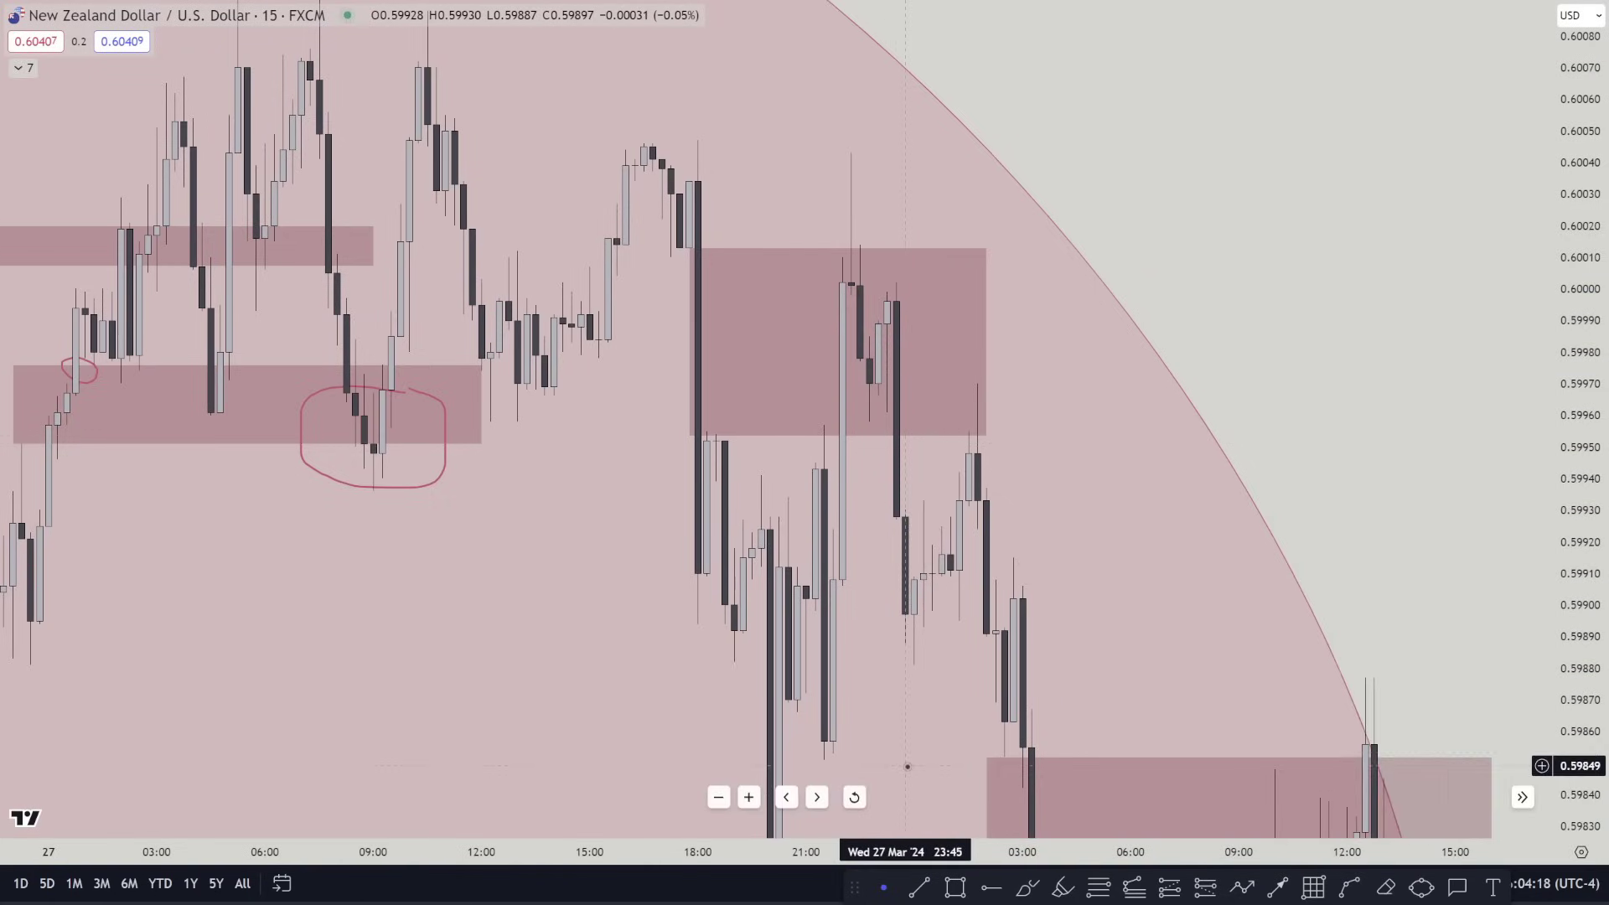
Brush a circle around the third gap rectangle's highs and a falling line from them, undoing each
{"action": "left_click_drag", "start_coordinate": [1568, 383], "coordinate": [1569, 638]}
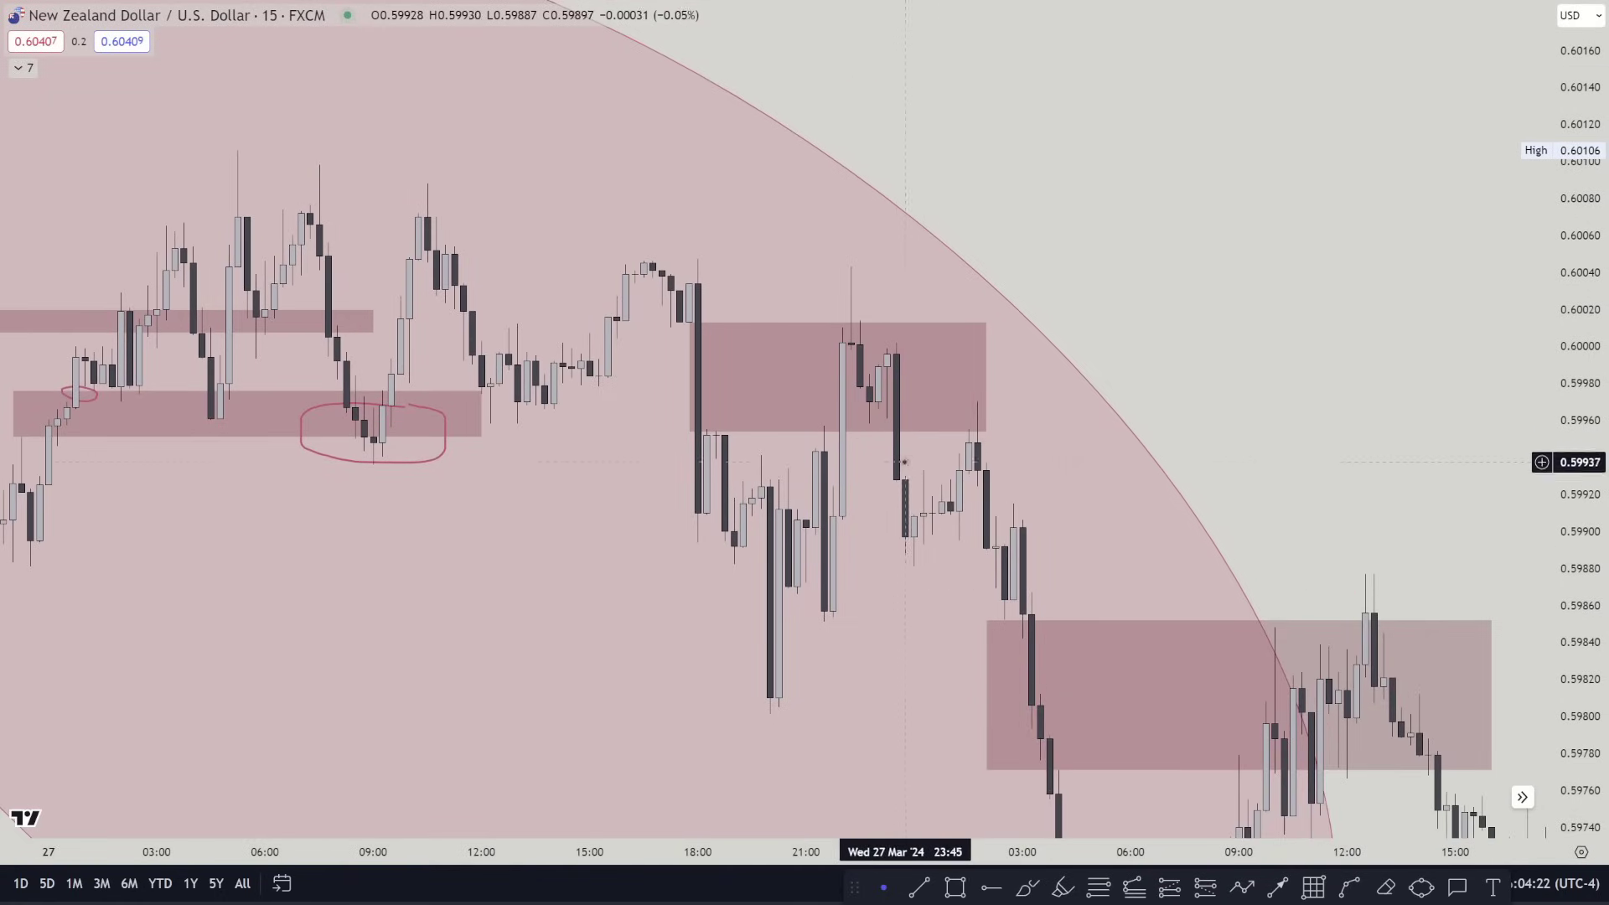
{"action": "left_click", "coordinate": [1027, 888]}
{"action": "left_click_drag", "start_coordinate": [884, 287], "coordinate": [878, 422]}
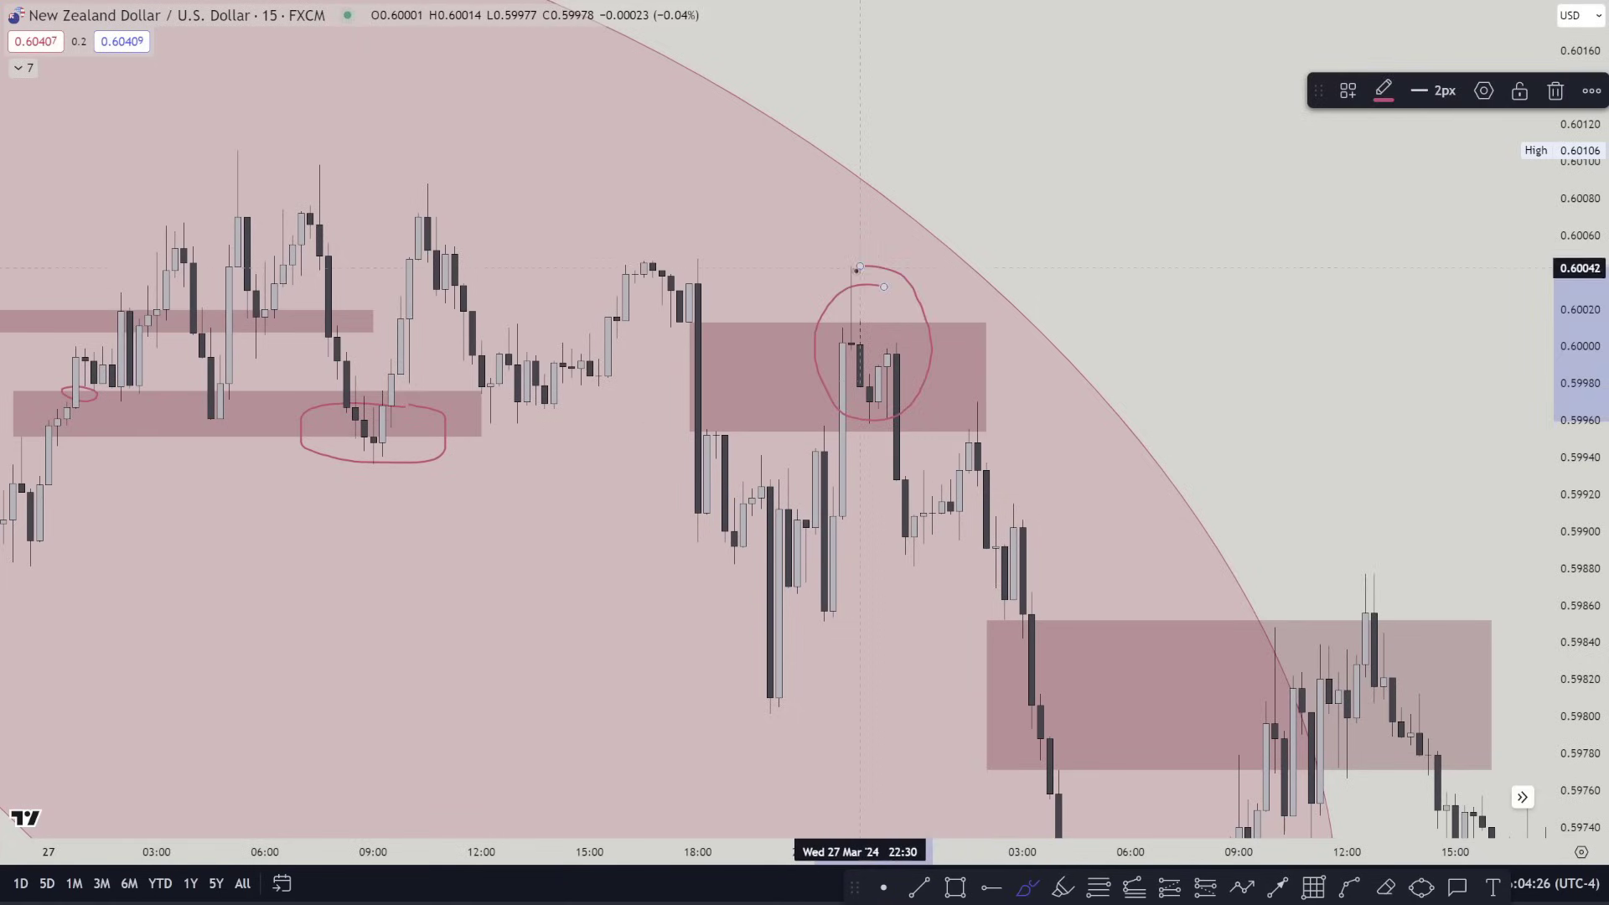
{"action": "key", "text": "ctrl+z"}
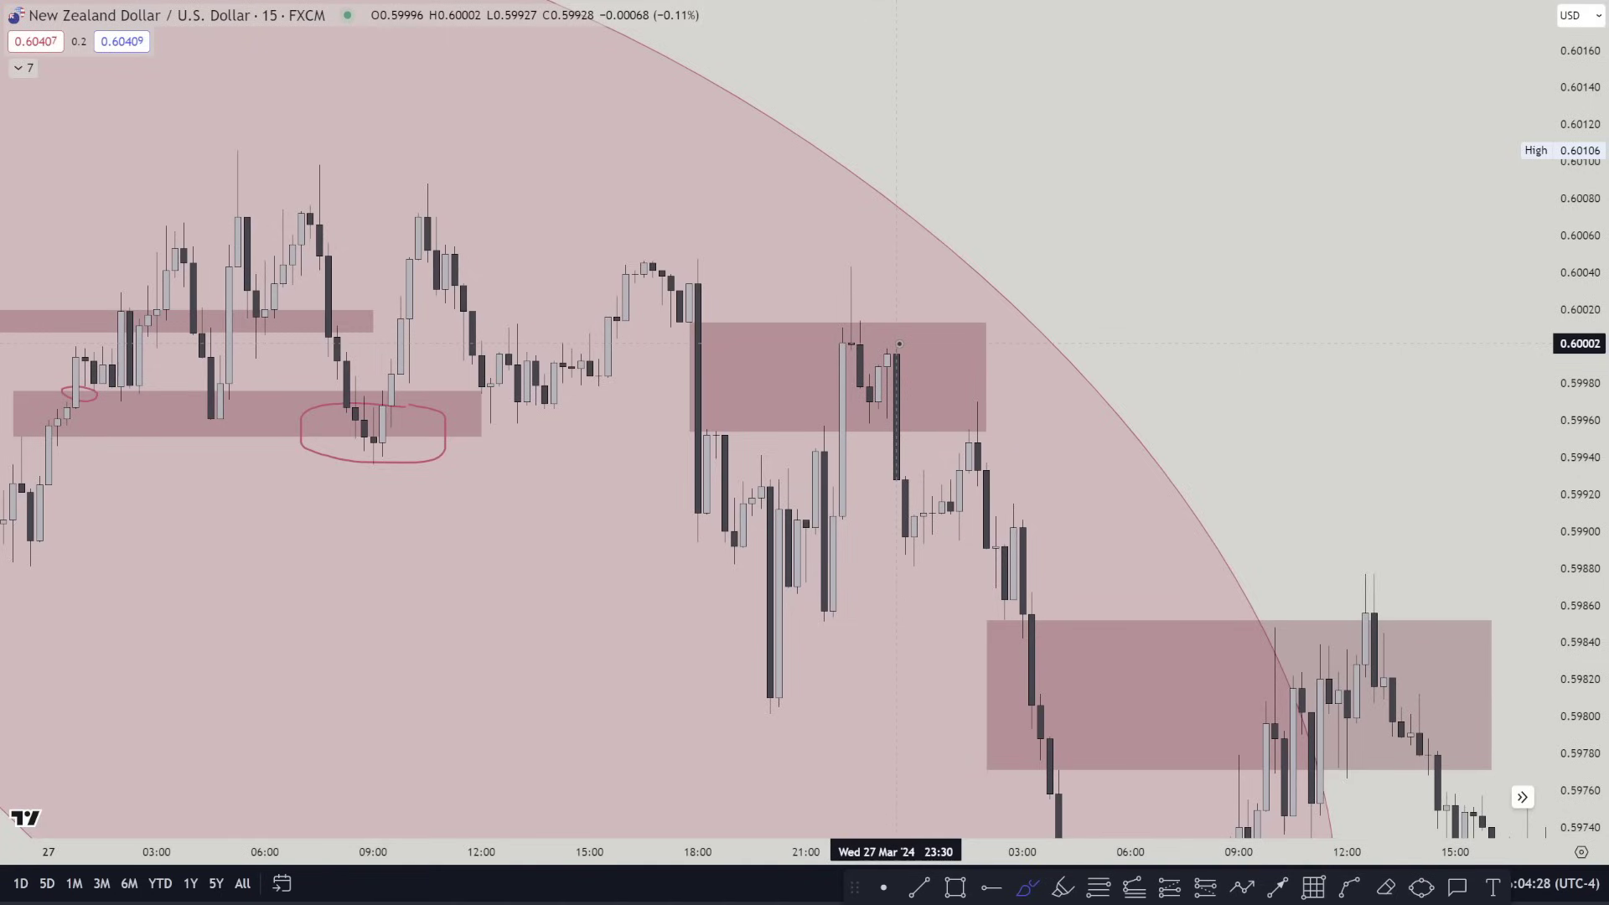
{"action": "left_click_drag", "start_coordinate": [853, 361], "coordinate": [942, 481]}
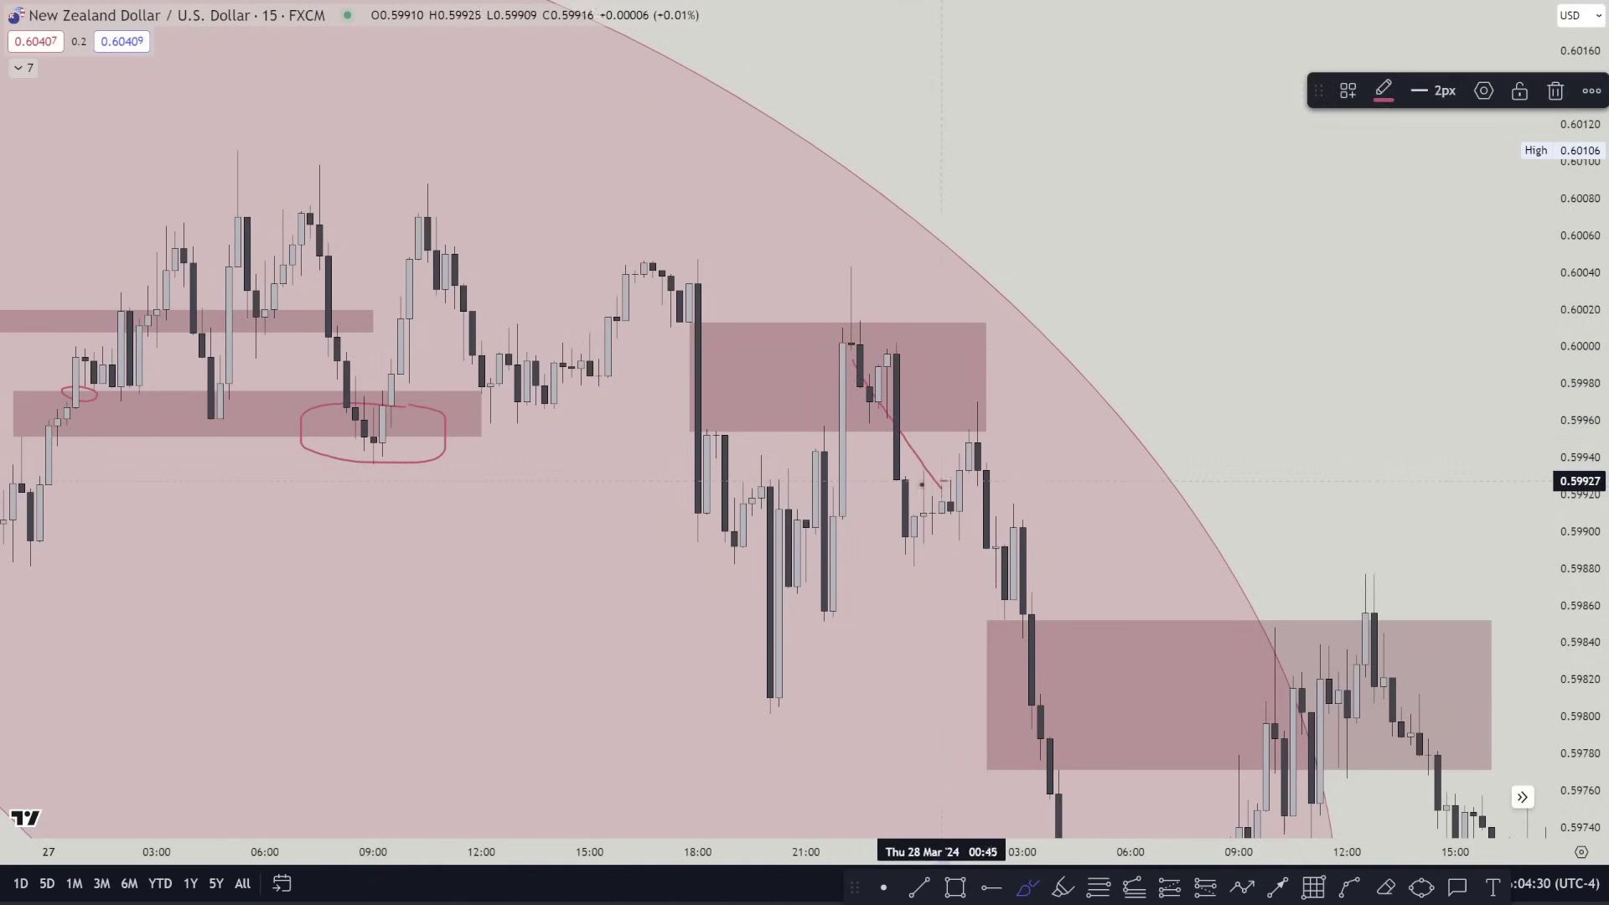
{"action": "key", "text": "ctrl+z"}
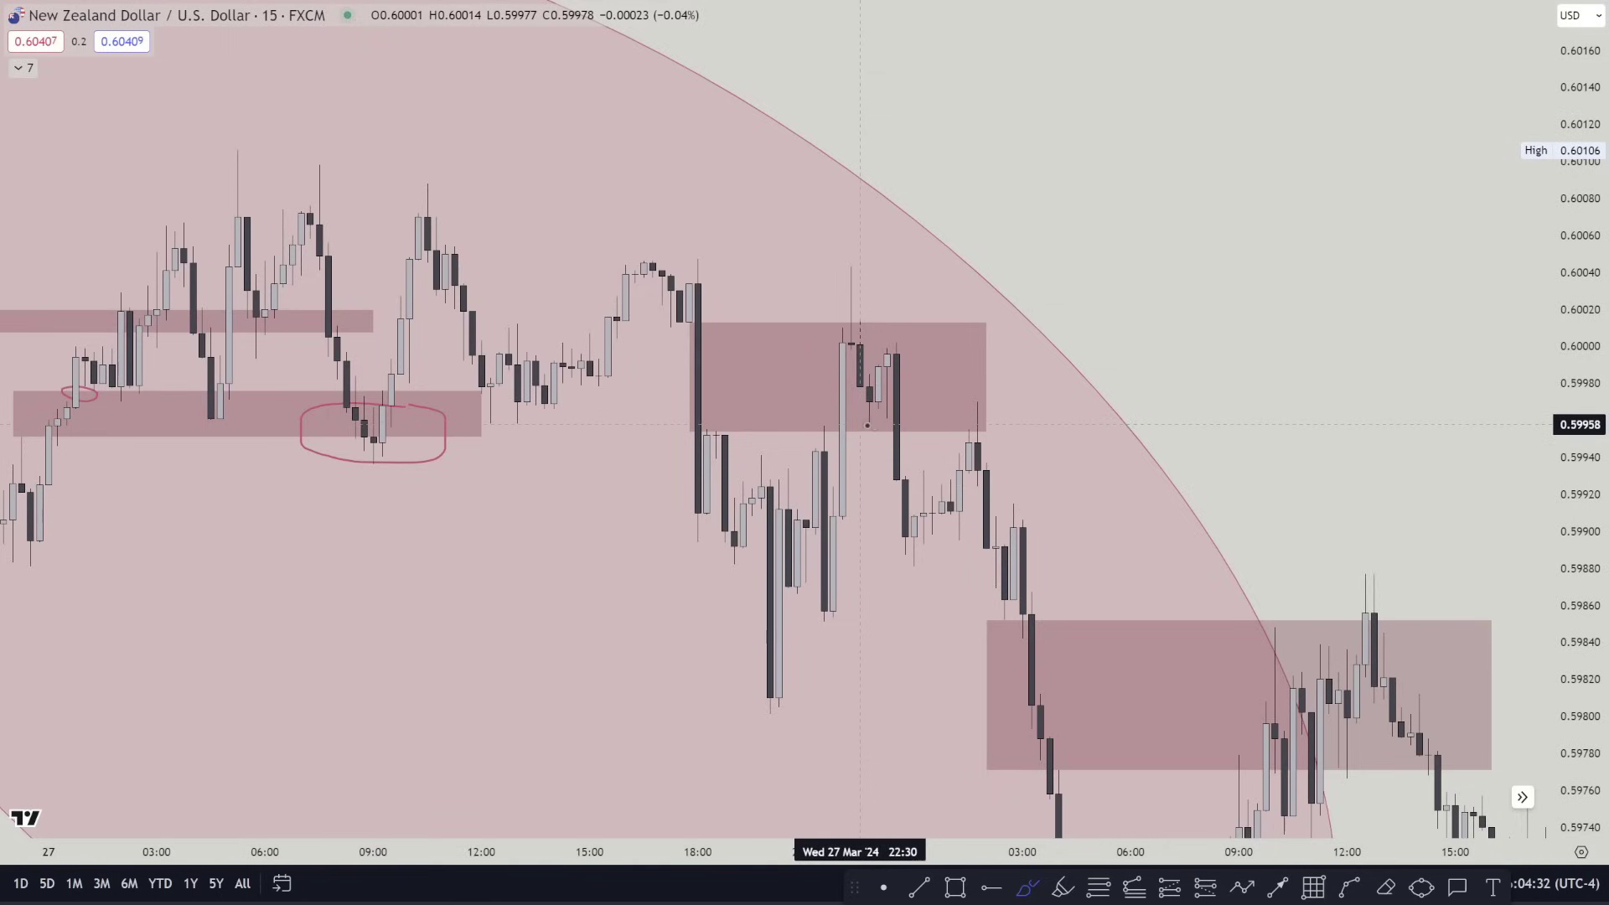
Brush marks near the lower and upper edges of the third gap rectangle, and undo them
{"action": "mouse_move", "coordinate": [890, 421]}
{"action": "left_mouse_down"}
{"action": "mouse_move", "coordinate": [978, 425]}
{"action": "mouse_move", "coordinate": [925, 455]}
{"action": "mouse_move", "coordinate": [994, 426]}
{"action": "left_mouse_up"}
{"action": "key", "text": "ctrl+z"}
{"action": "key", "text": "ctrl+z"}
{"action": "key", "text": "ctrl+z"}
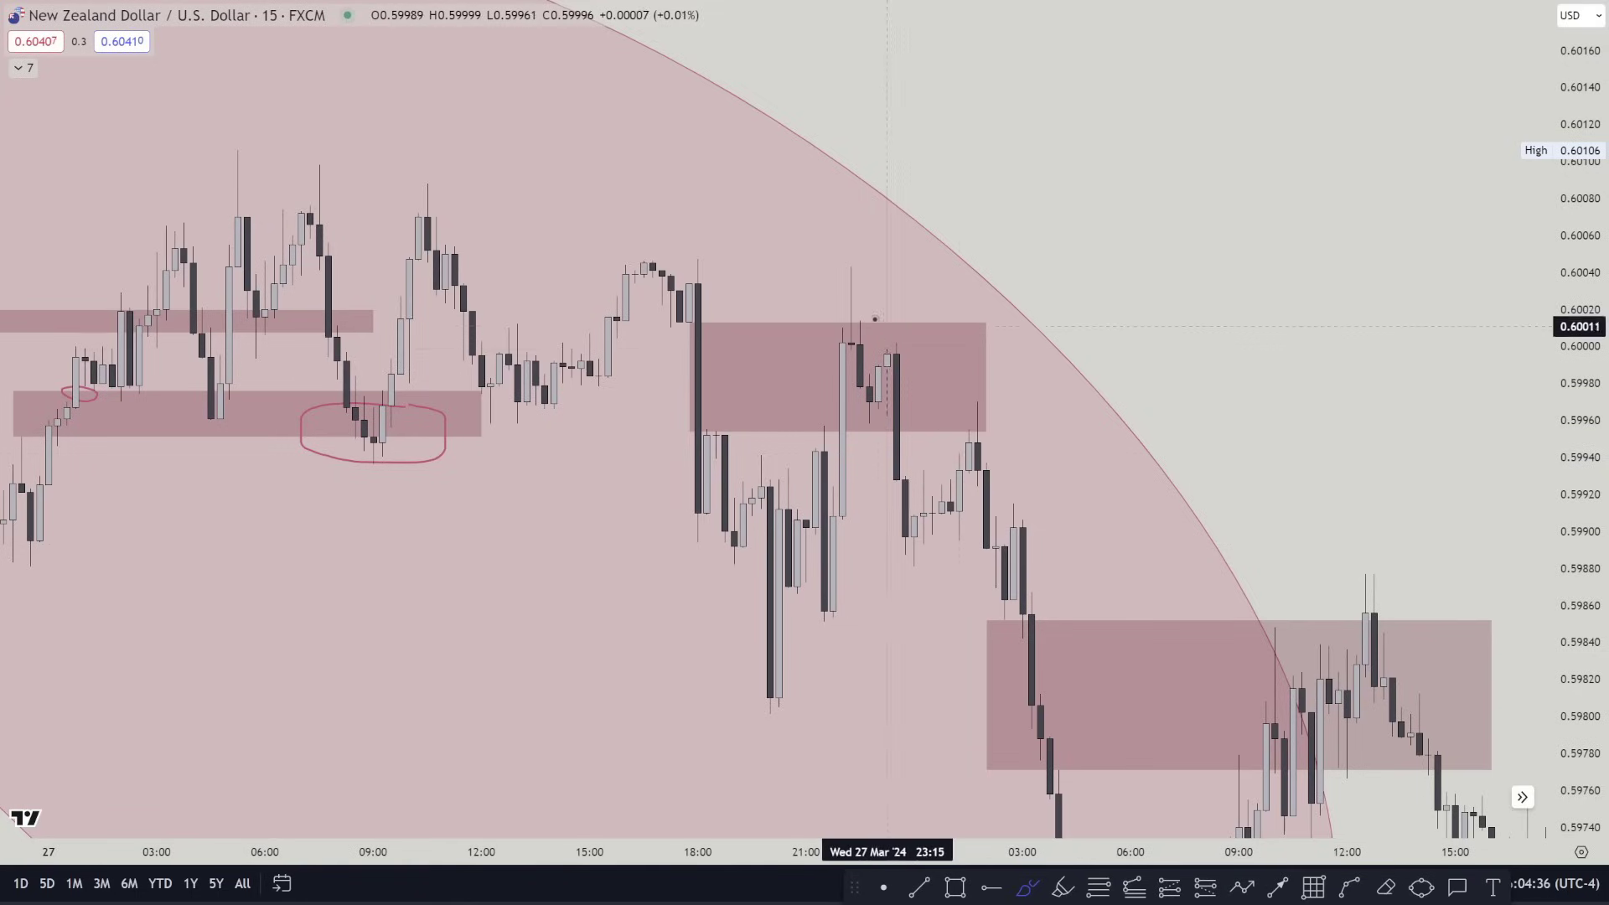
{"action": "left_click_drag", "start_coordinate": [761, 319], "coordinate": [771, 321]}
{"action": "key", "text": "ctrl+z"}
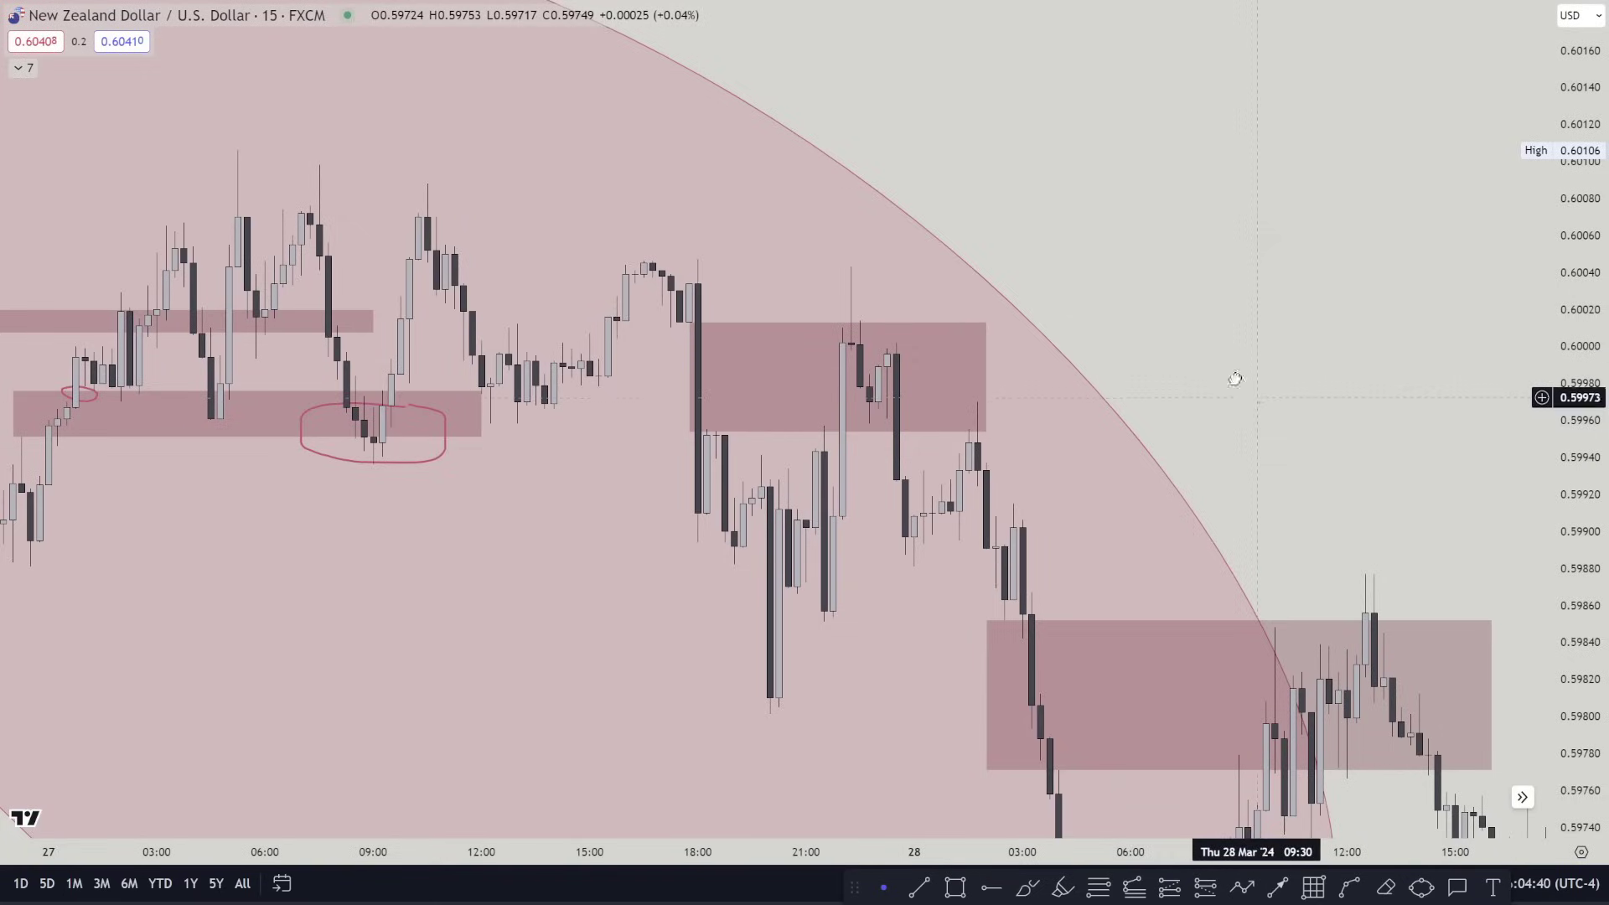
Brush two short lines at about 0.59840 and 0.59812 beside the 28 March 03:15 candle inside the fourth gap rectangle
{"action": "left_click_drag", "start_coordinate": [1245, 381], "coordinate": [1119, 222]}
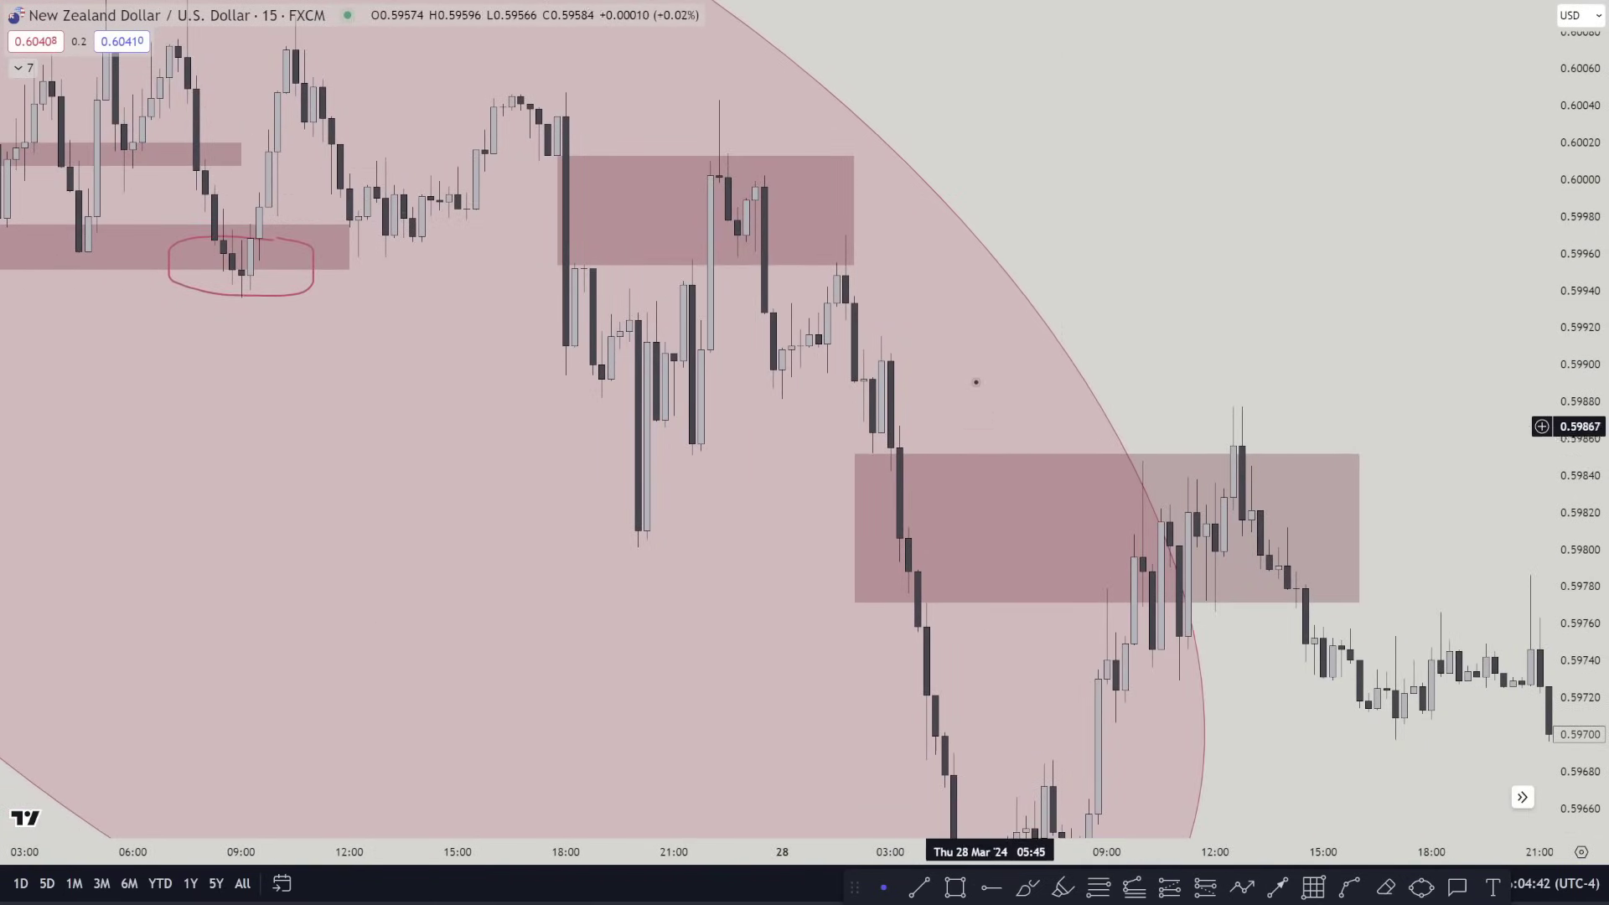
{"action": "left_click_drag", "start_coordinate": [964, 364], "coordinate": [775, 78]}
{"action": "scroll", "coordinate": [1069, 494], "scroll_direction": "up", "scroll_amount": 1}
{"action": "left_click_drag", "start_coordinate": [1083, 530], "coordinate": [1244, 594]}
{"action": "scroll", "coordinate": [1246, 596], "scroll_direction": "up", "scroll_amount": 2}
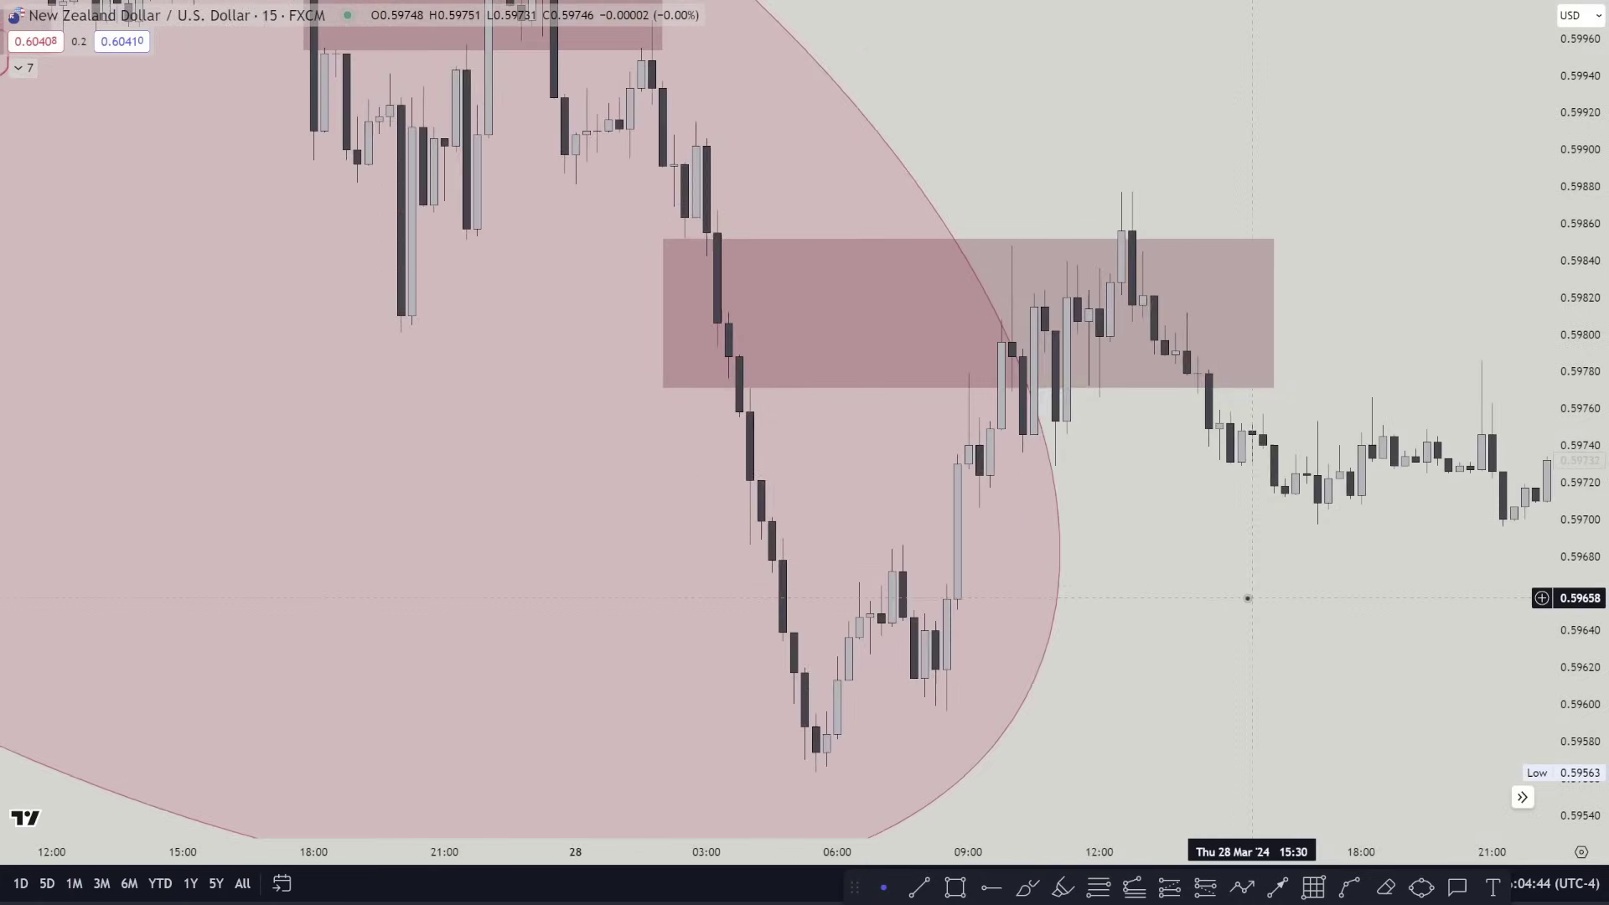
{"action": "left_click_drag", "start_coordinate": [1592, 541], "coordinate": [1600, 460]}
{"action": "left_click_drag", "start_coordinate": [718, 121], "coordinate": [980, 226]}
{"action": "scroll", "coordinate": [1016, 287], "scroll_direction": "up", "scroll_amount": 2}
{"action": "left_click_drag", "start_coordinate": [1582, 587], "coordinate": [1582, 545]}
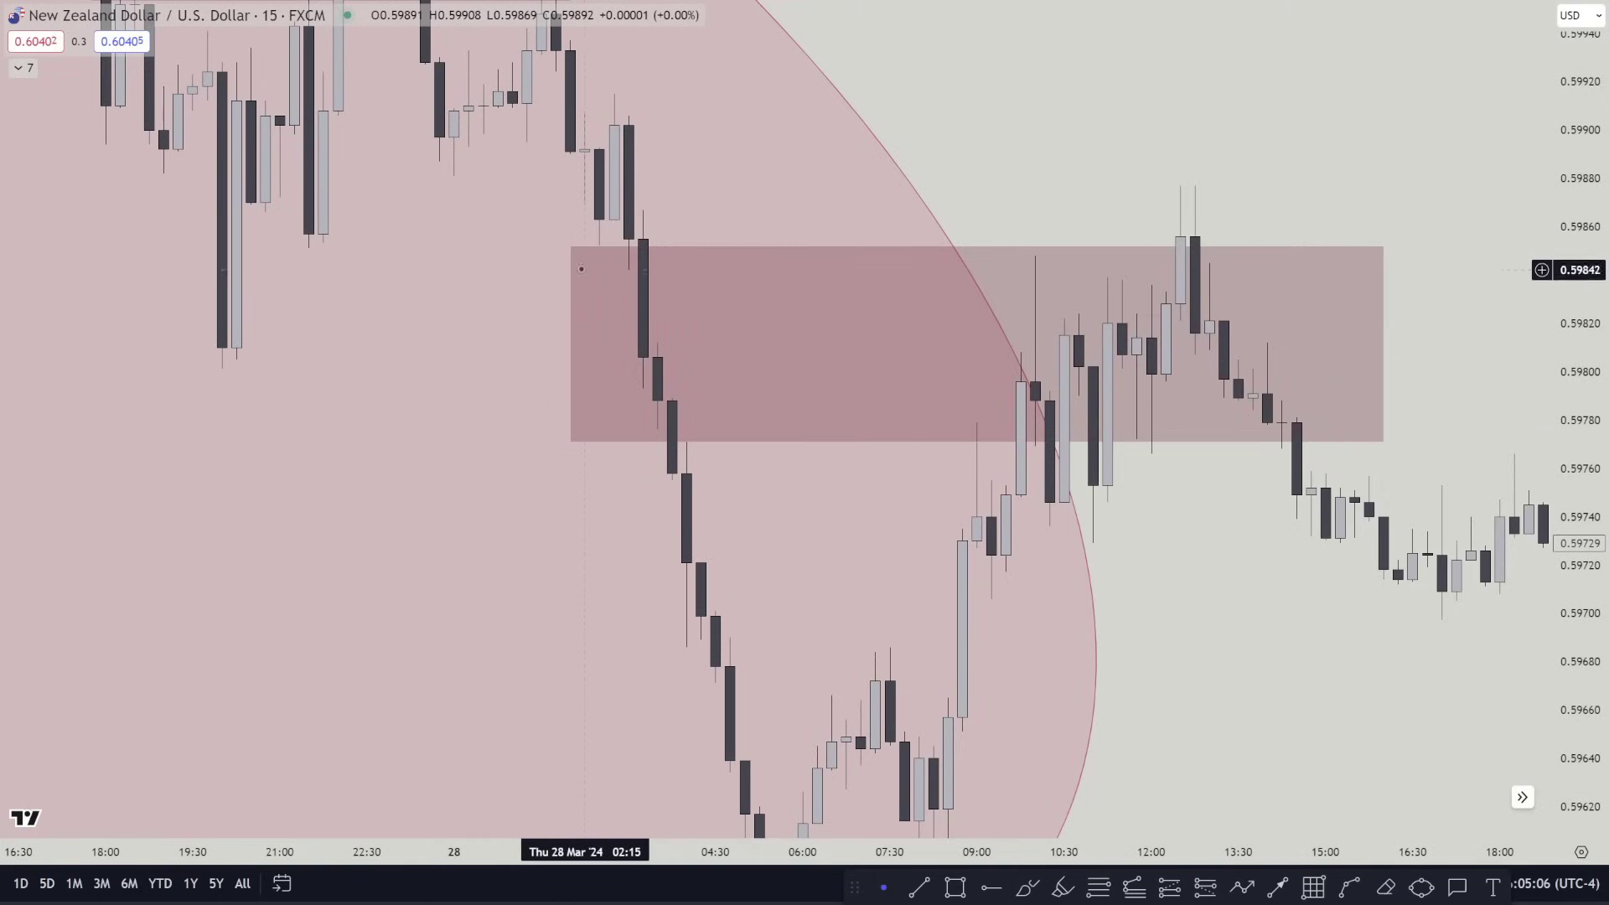
{"action": "left_click", "coordinate": [1028, 887]}
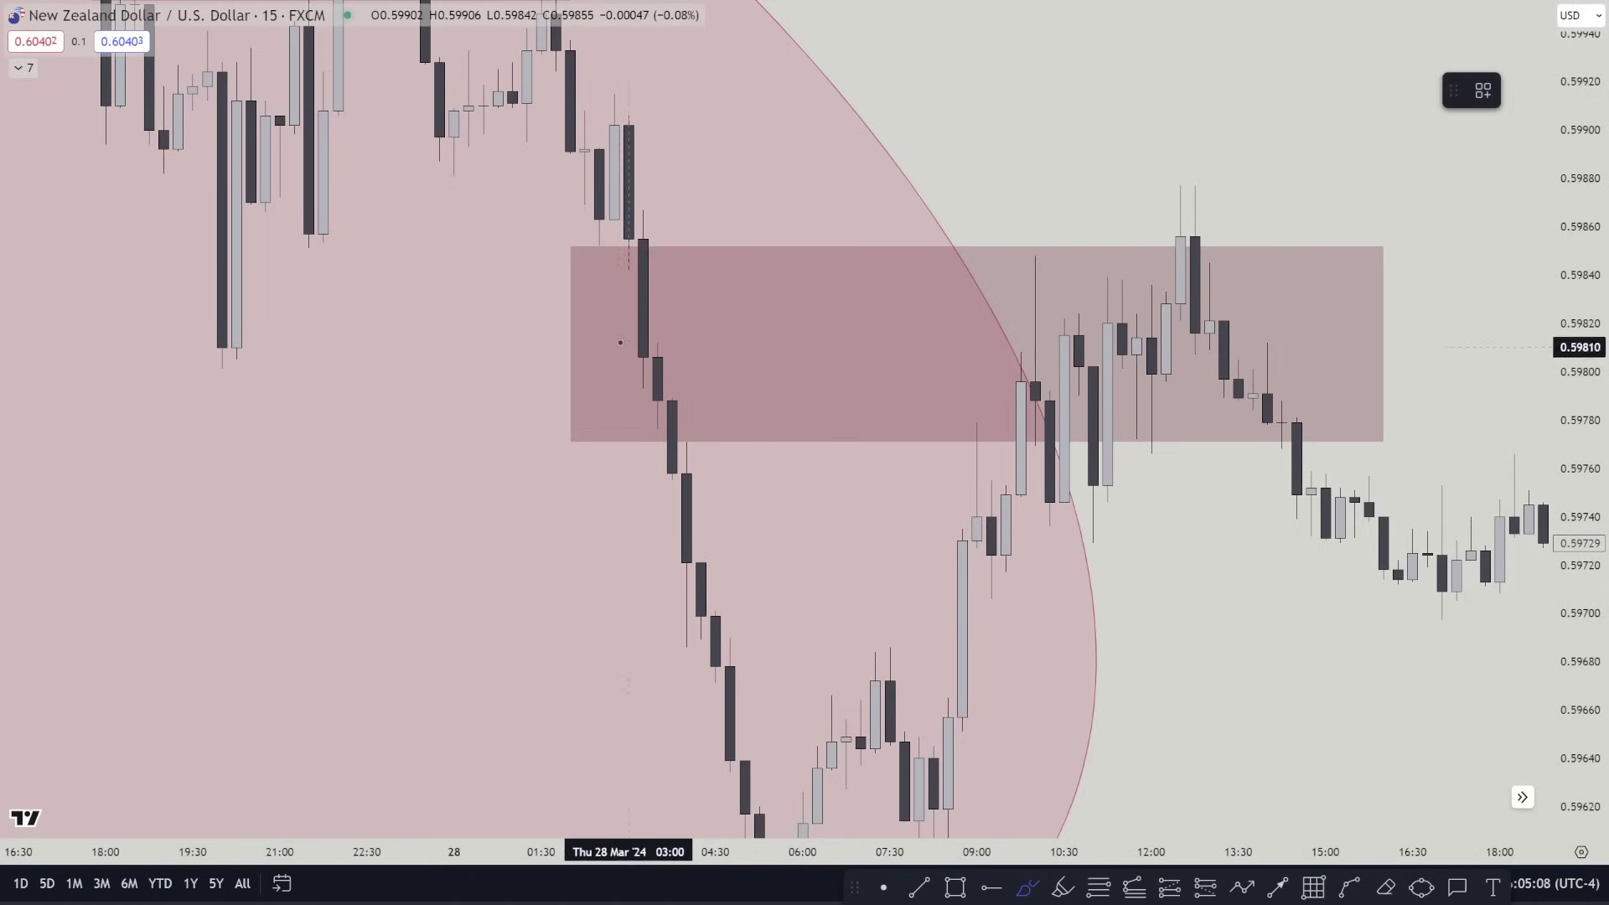
{"action": "left_click_drag", "start_coordinate": [632, 268], "coordinate": [744, 288]}
{"action": "left_click_drag", "start_coordinate": [647, 341], "coordinate": [730, 341]}
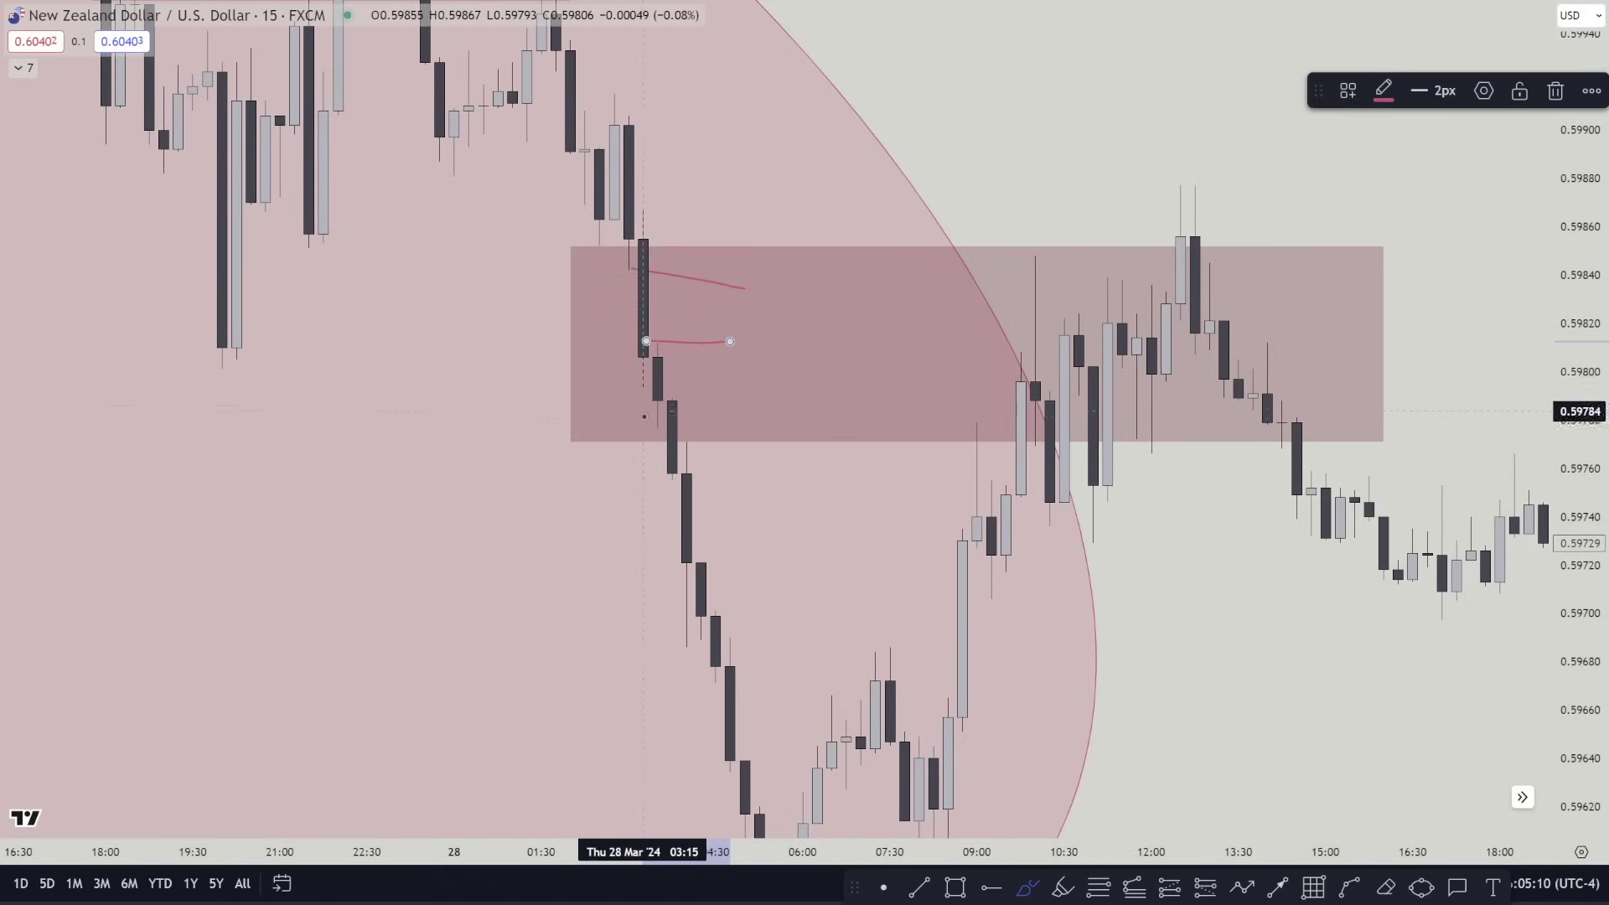
Brush short lines beside the falling 28 March candles, from about 0.59790 down to about 0.59648, to mark the successive 15-minute gaps
{"action": "left_click", "coordinate": [642, 389]}
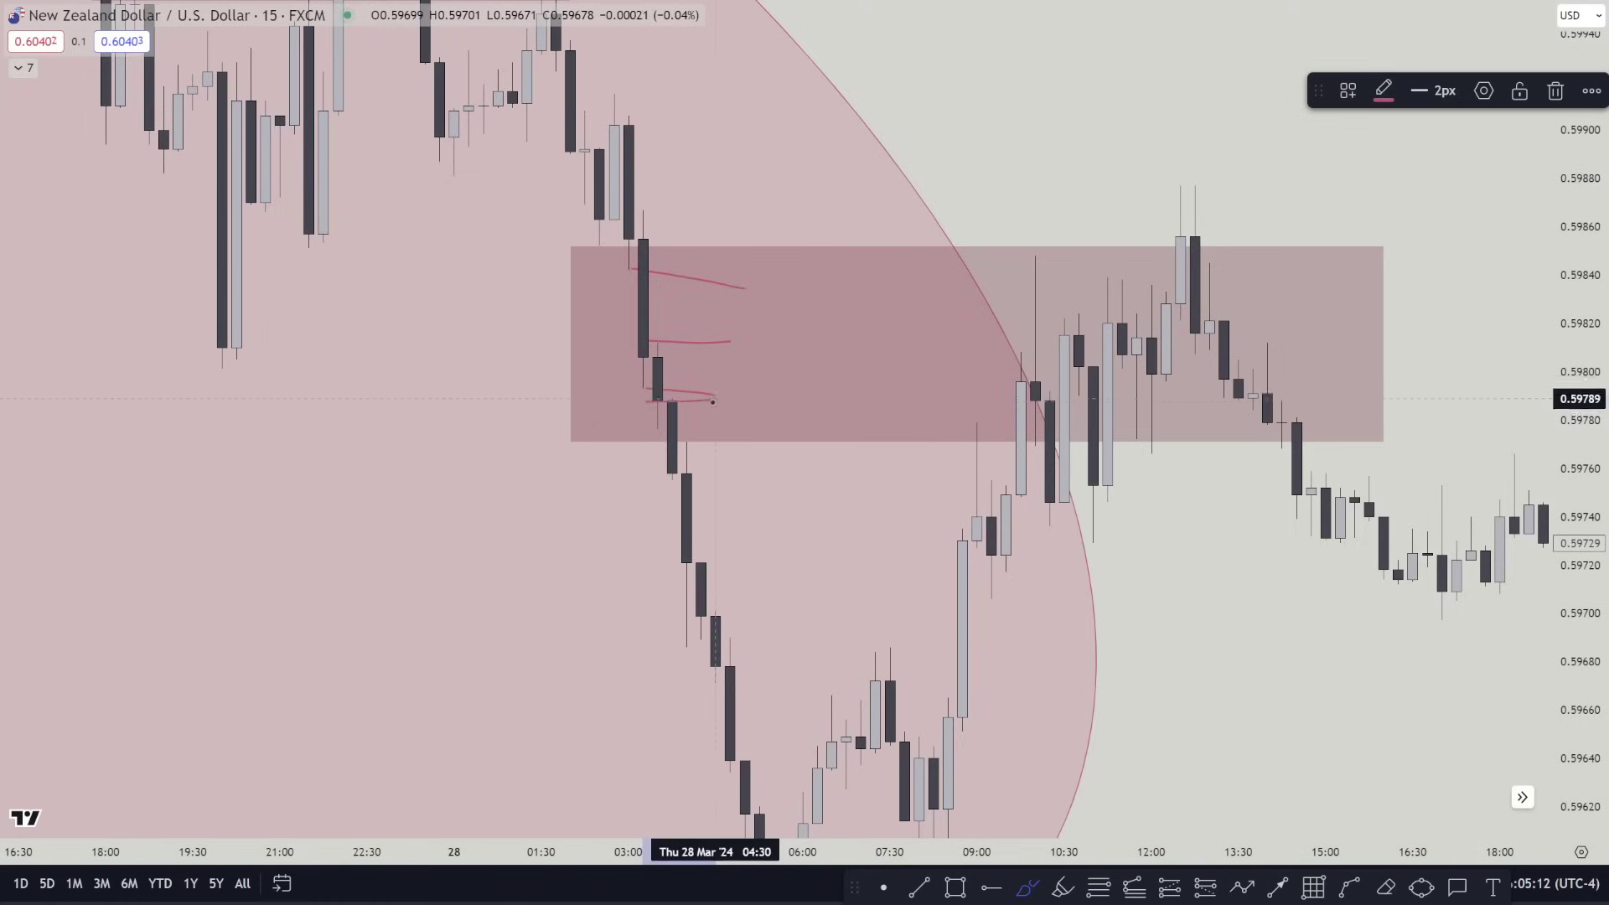
{"action": "mouse_move", "coordinate": [675, 448]}
{"action": "left_mouse_down"}
{"action": "mouse_move", "coordinate": [730, 448]}
{"action": "mouse_move", "coordinate": [759, 486]}
{"action": "left_mouse_up"}
{"action": "left_click_drag", "start_coordinate": [688, 545], "coordinate": [759, 539]}
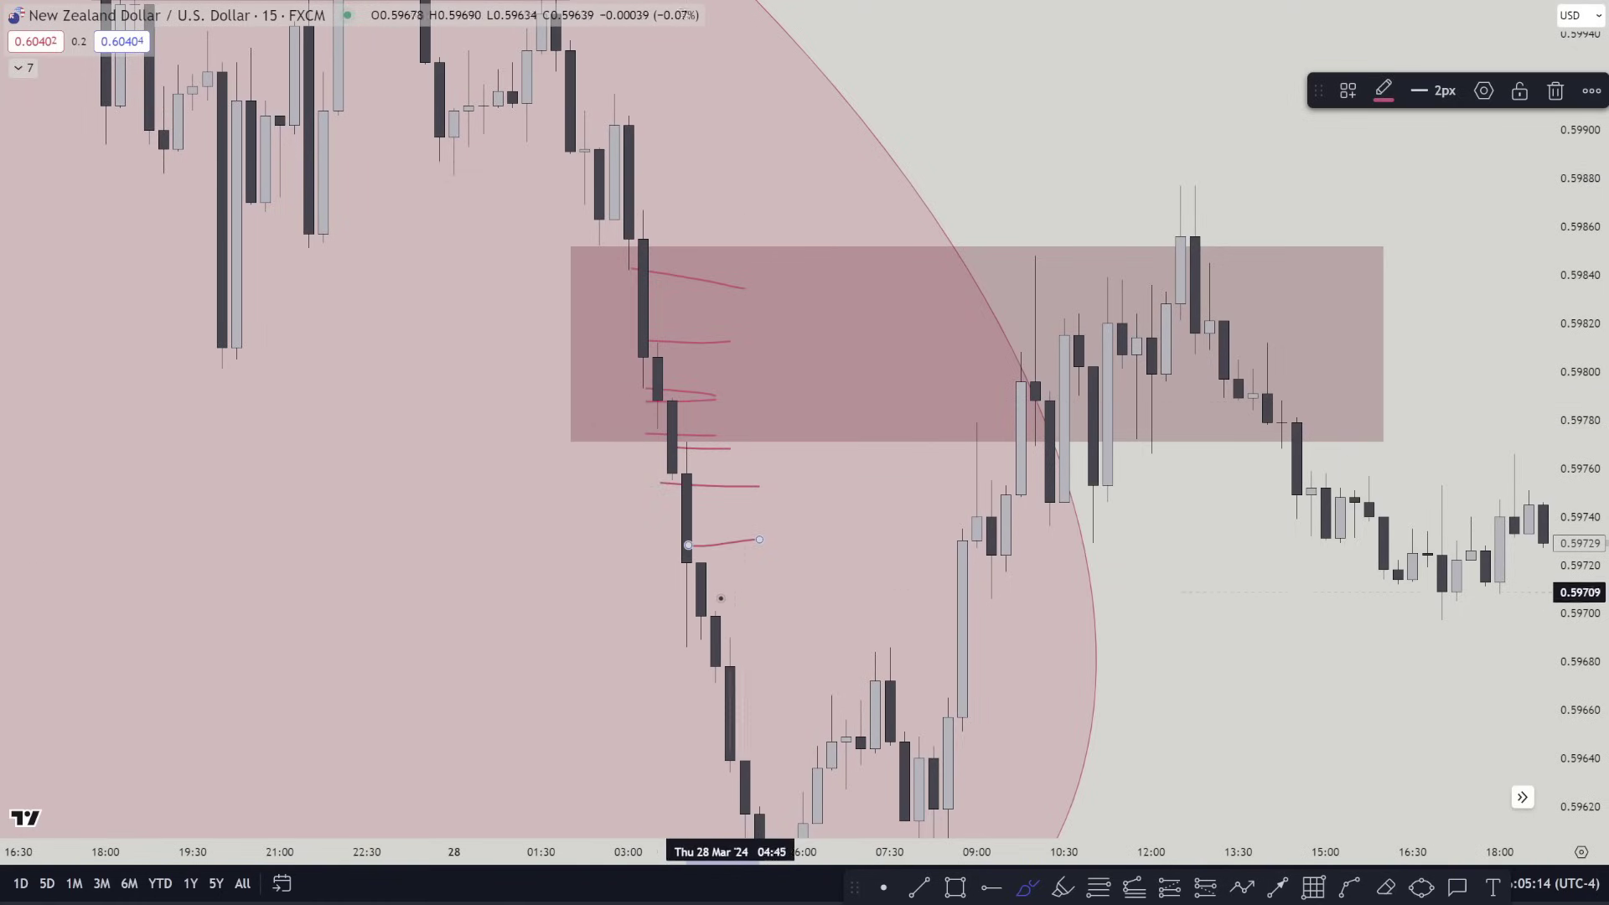
{"action": "left_click", "coordinate": [704, 681]}
{"action": "left_click", "coordinate": [788, 675]}
{"action": "left_click", "coordinate": [733, 739]}
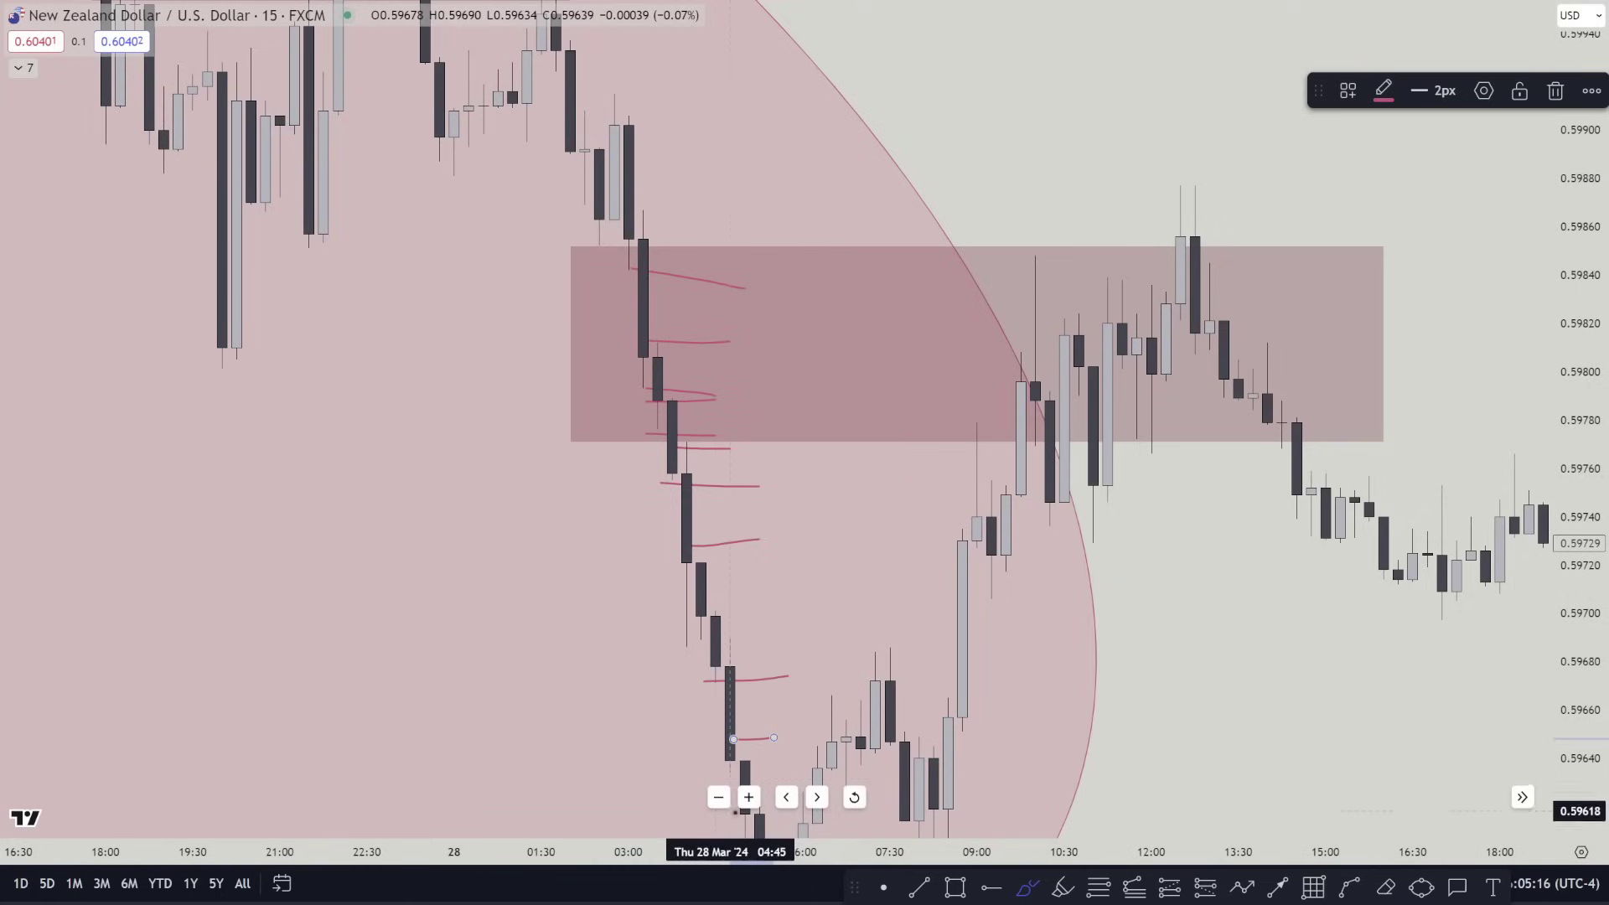
{"action": "left_click", "coordinate": [774, 738]}
Undo all the short brush lines beside the falling 28 March candles
{"action": "key", "text": "ctrl+z"}
{"action": "key", "text": "ctrl+z"}
{"action": "key", "text": "ctrl+z"}
{"action": "key", "text": "ctrl+z"}
{"action": "key", "text": "ctrl+z"}
{"action": "key", "text": "ctrl+z"}
{"action": "key", "text": "ctrl+z"}
{"action": "key", "text": "ctrl+z"}
{"action": "key", "text": "ctrl+z"}
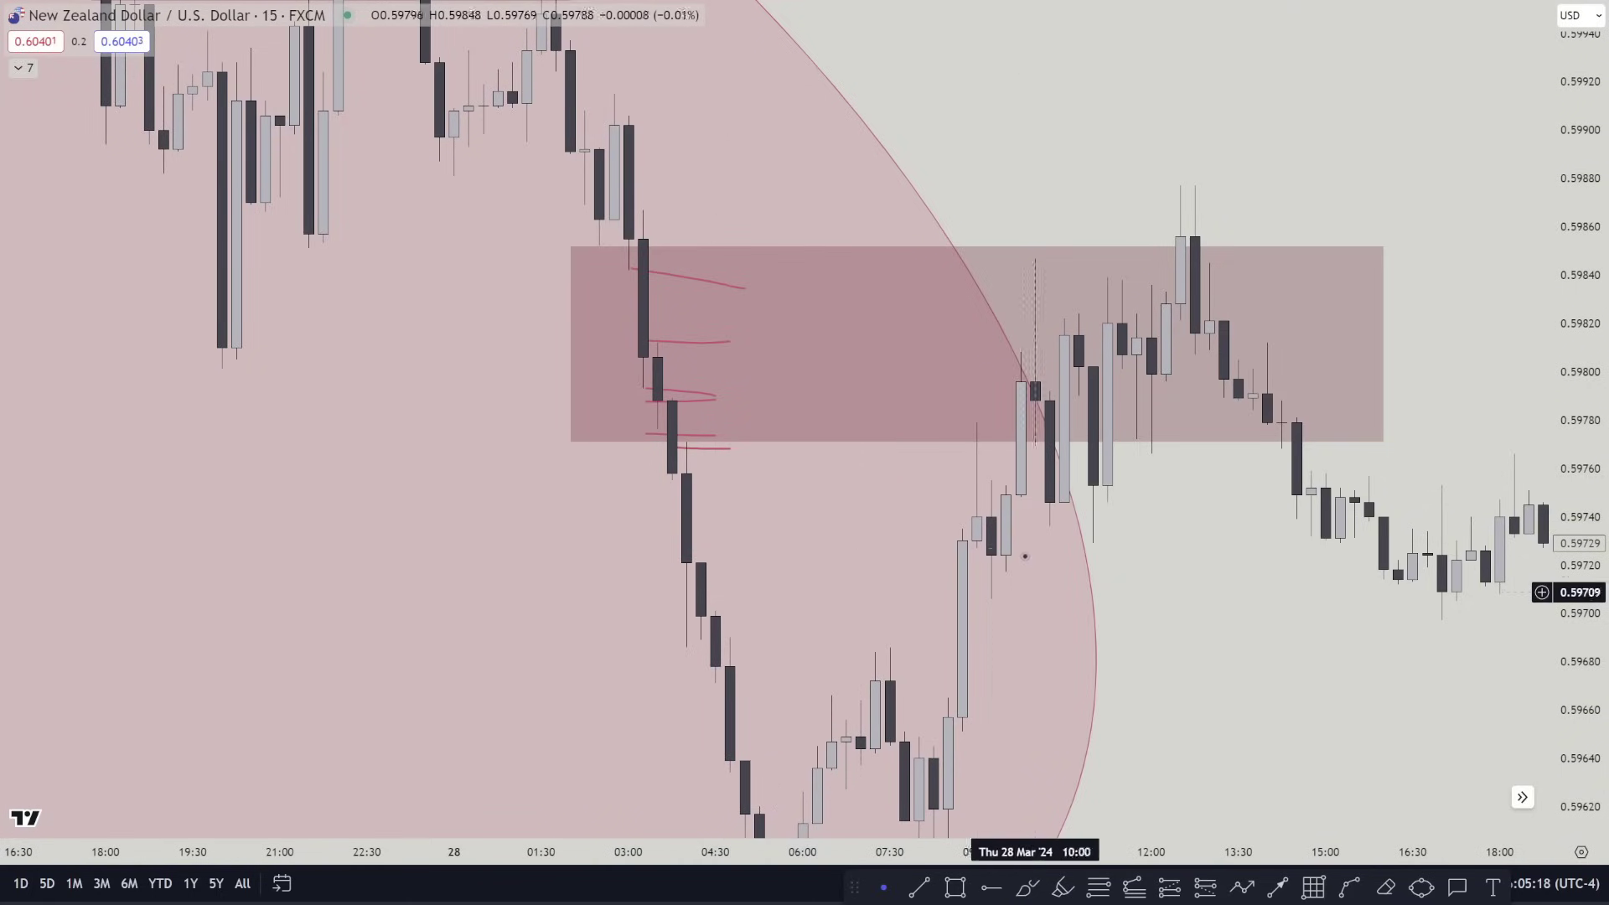
{"action": "key", "text": "ctrl+z"}
Brush two roughly horizontal lines at about 0.59675 and 0.59640 starting from the 28 March 04:45 candle
{"action": "left_click_drag", "start_coordinate": [1163, 642], "coordinate": [1070, 444]}
{"action": "left_click_drag", "start_coordinate": [1576, 444], "coordinate": [1576, 567]}
{"action": "left_click", "coordinate": [1028, 887]}
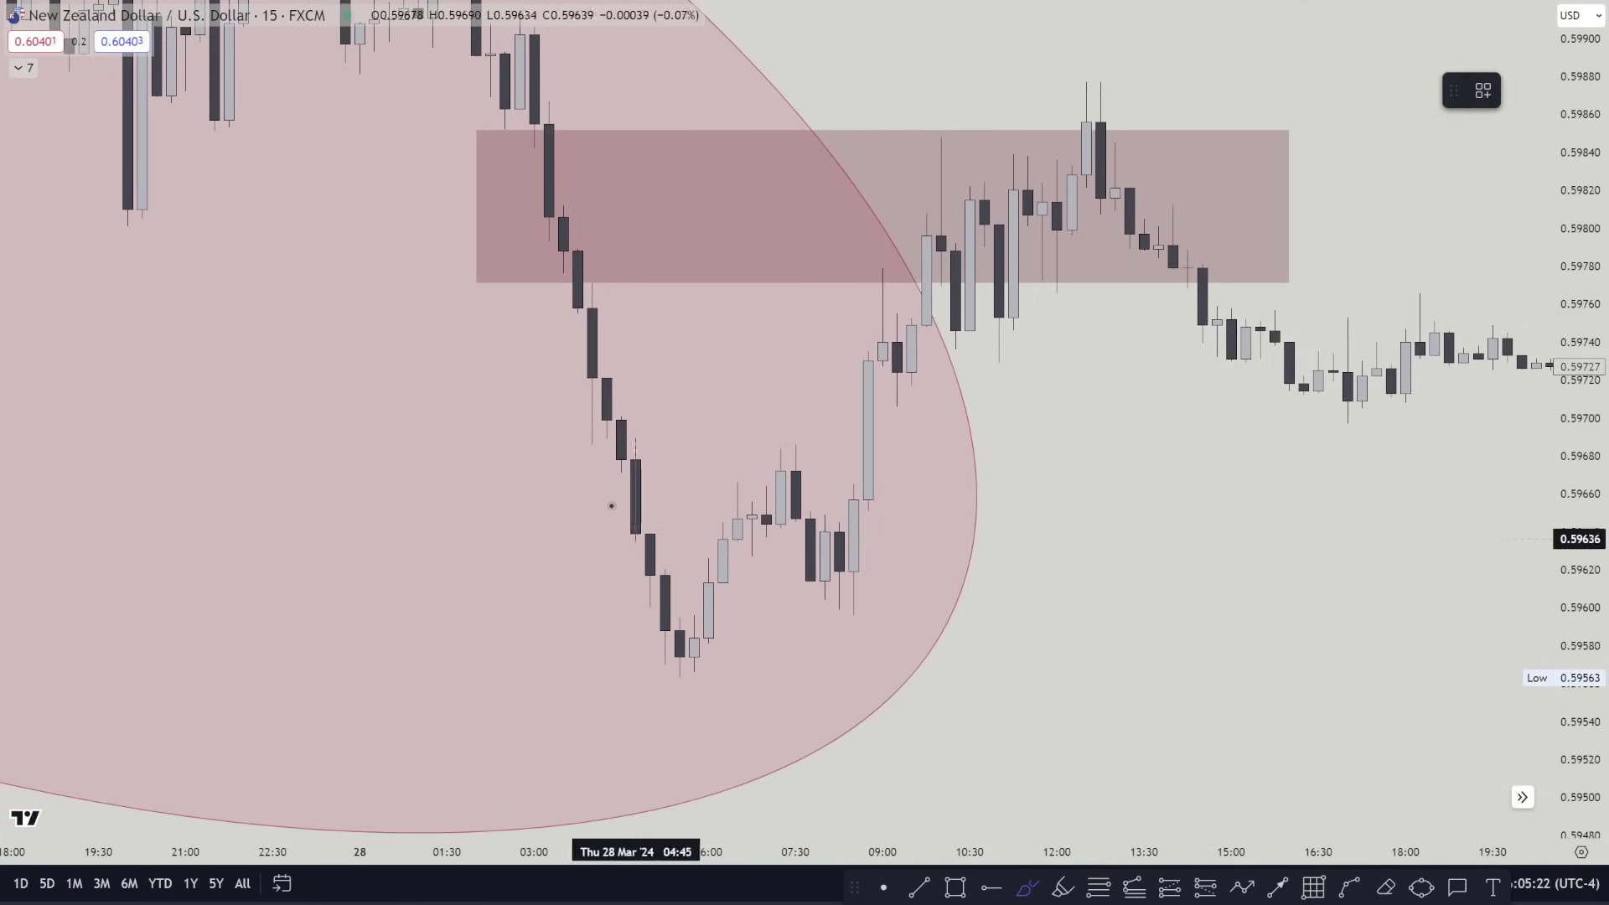
{"action": "left_click", "coordinate": [635, 467]}
{"action": "left_click", "coordinate": [941, 463]}
{"action": "left_click_drag", "start_coordinate": [643, 529], "coordinate": [795, 537]}
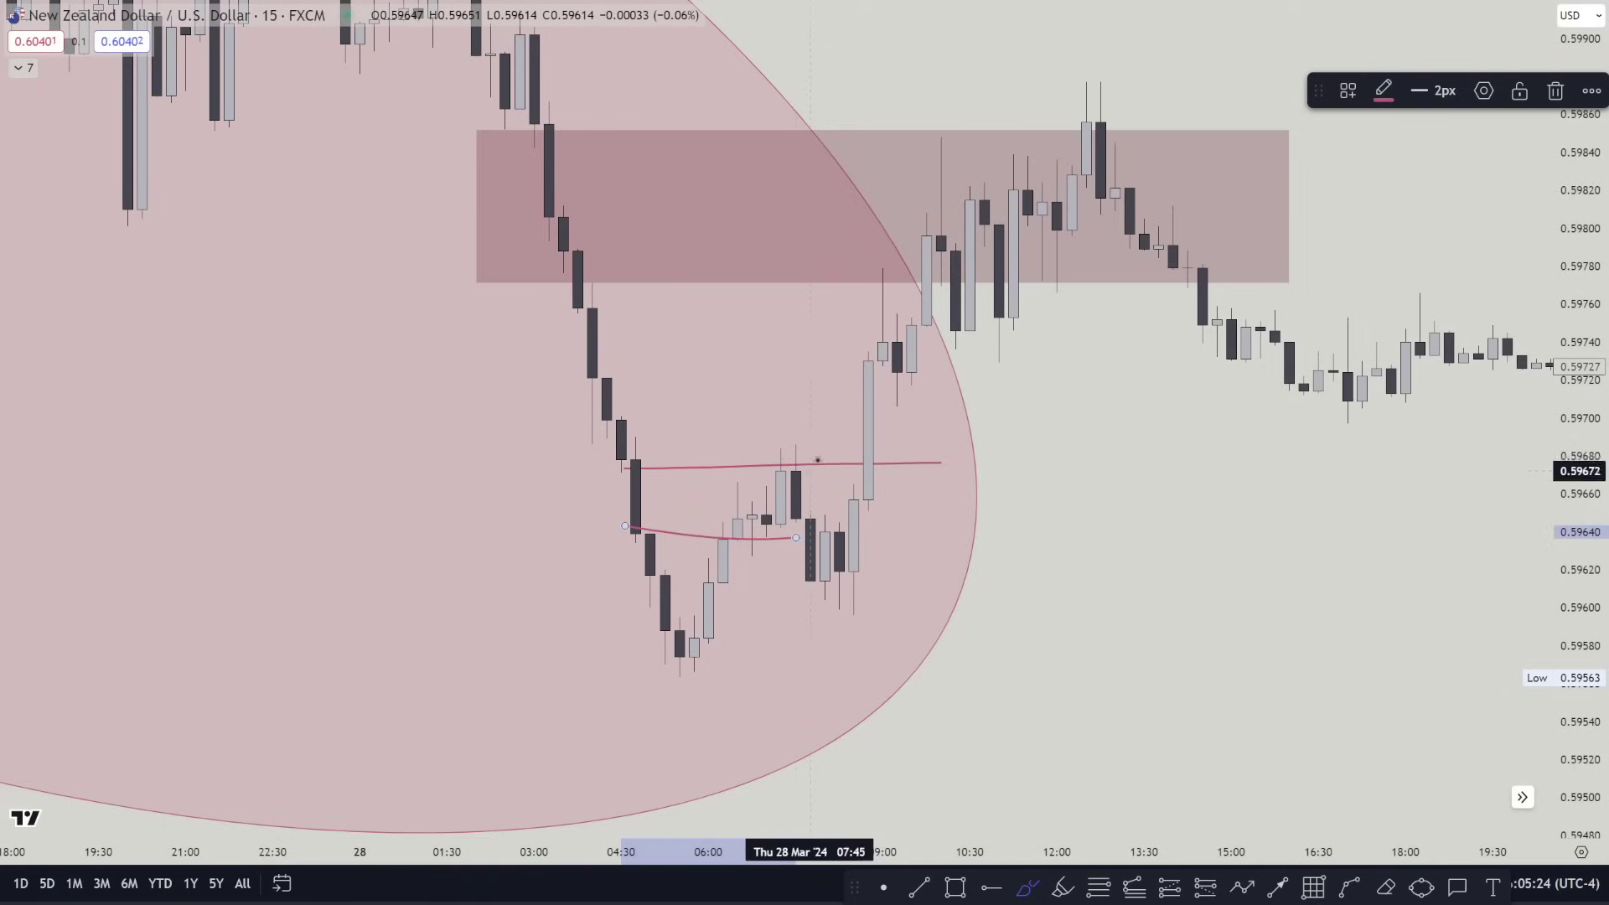
Circle the high on the upper brushed line, trace the dip and rally into the fourth gap rectangle, and undo all these marks
{"action": "mouse_move", "coordinate": [810, 436]}
{"action": "left_mouse_down"}
{"action": "mouse_move", "coordinate": [766, 495]}
{"action": "mouse_move", "coordinate": [795, 432]}
{"action": "mouse_move", "coordinate": [800, 518]}
{"action": "mouse_move", "coordinate": [833, 526]}
{"action": "left_mouse_up"}
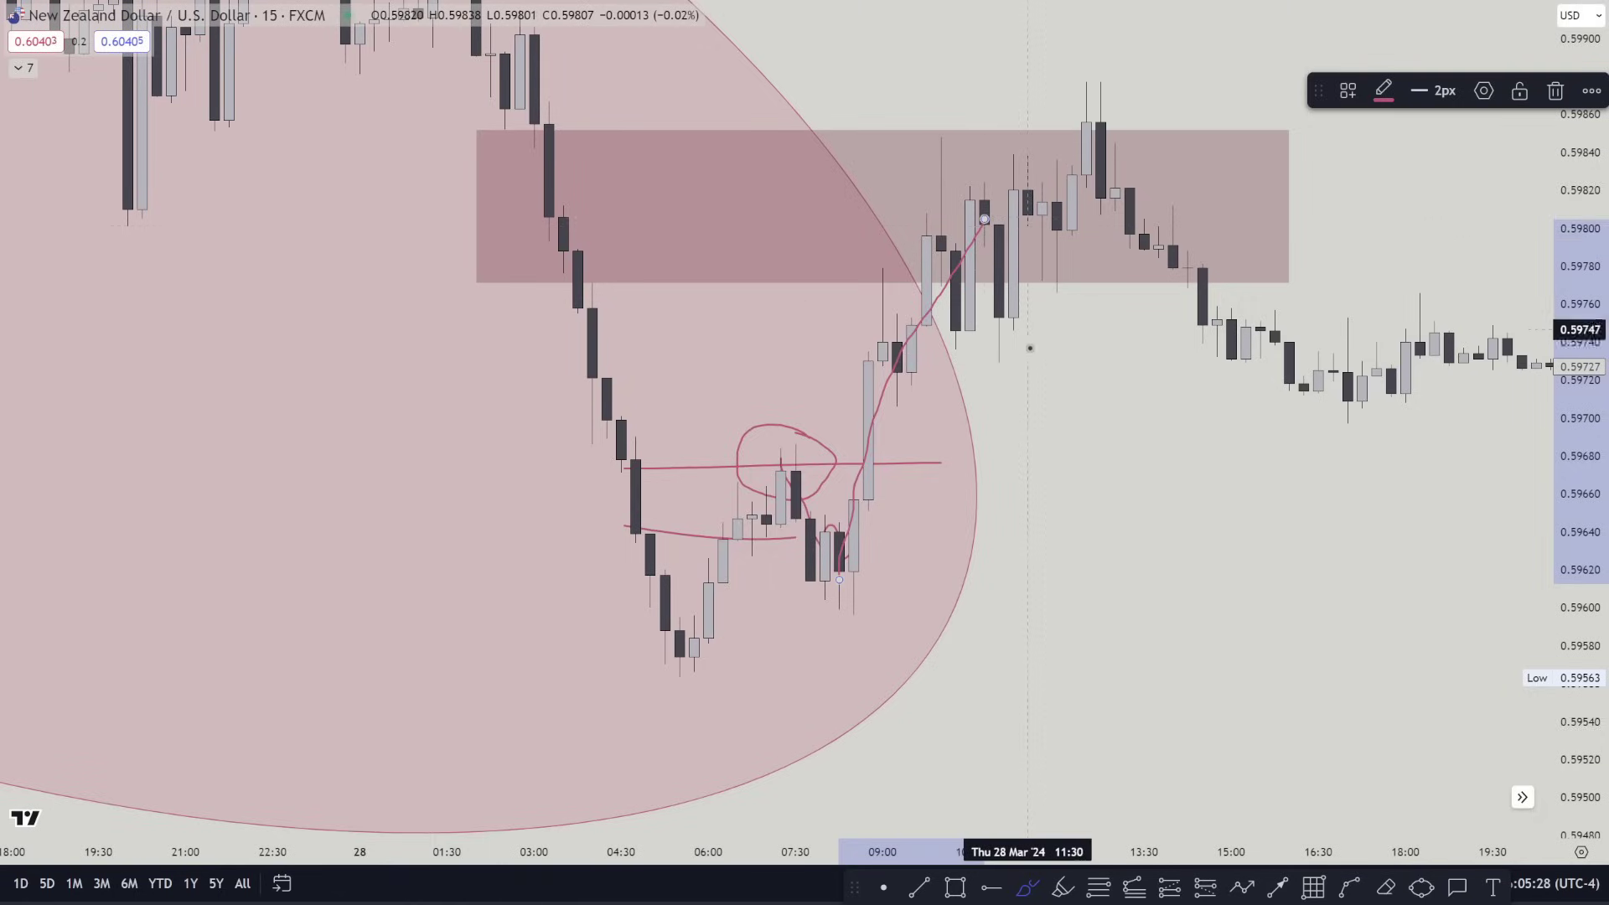
{"action": "key", "text": "ctrl+z"}
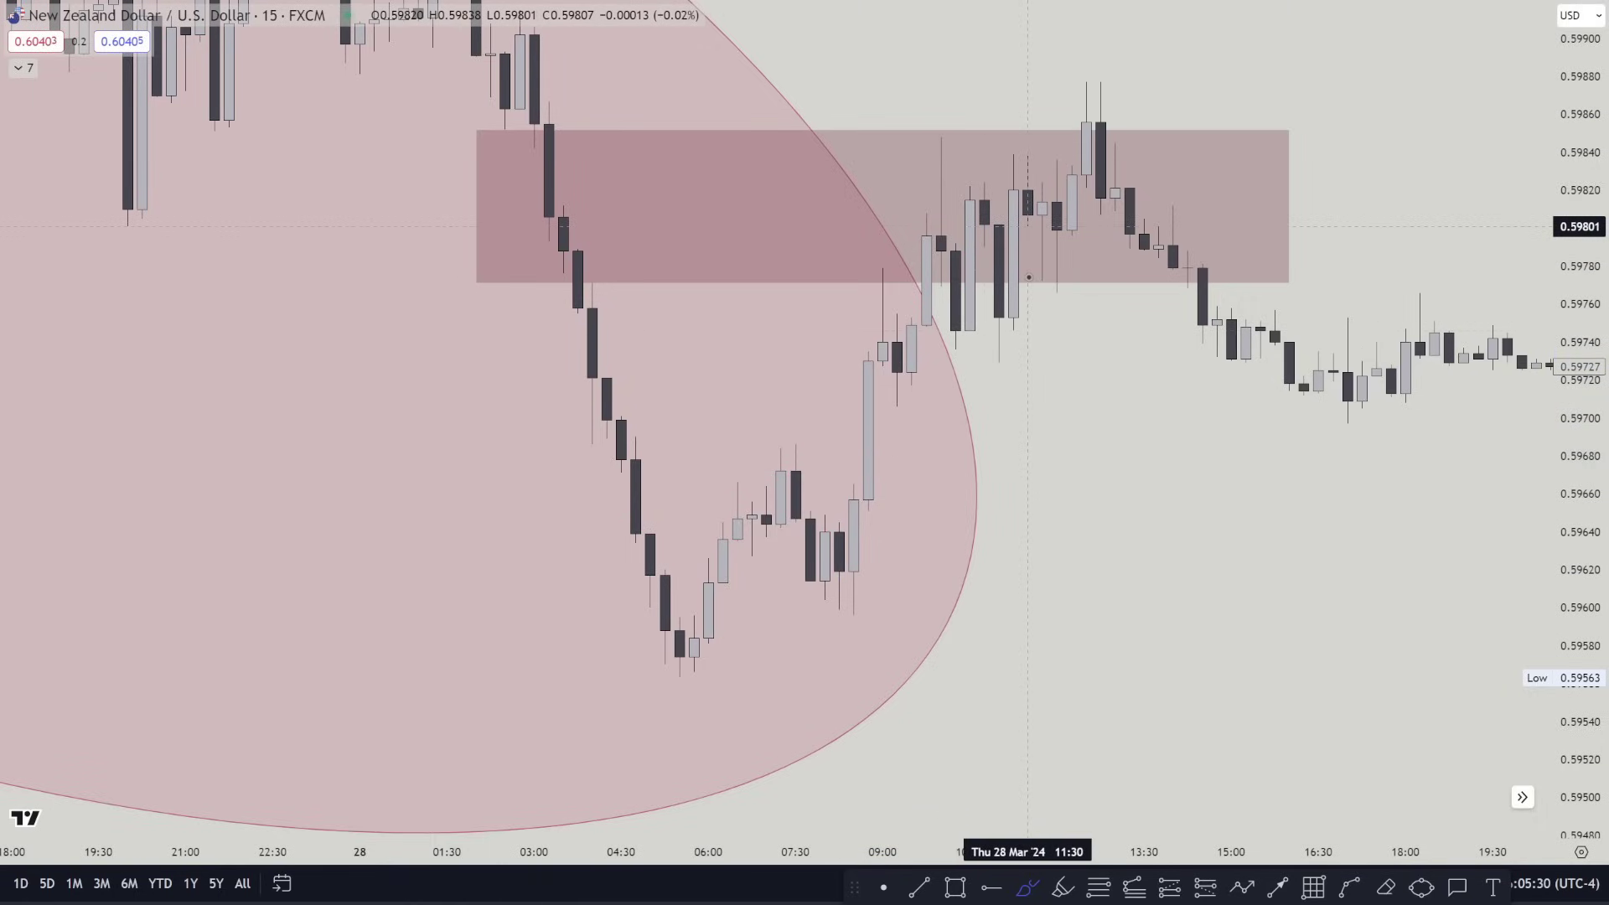
{"action": "key", "text": "Escape"}
Brush a circle around the 28 March 12:30 highs at the upper edge of the fourth gap rectangle
{"action": "left_click_drag", "start_coordinate": [1077, 522], "coordinate": [972, 692]}
{"action": "scroll", "coordinate": [873, 432], "scroll_direction": "down", "scroll_amount": 5}
{"action": "double_click", "coordinate": [1569, 717]}
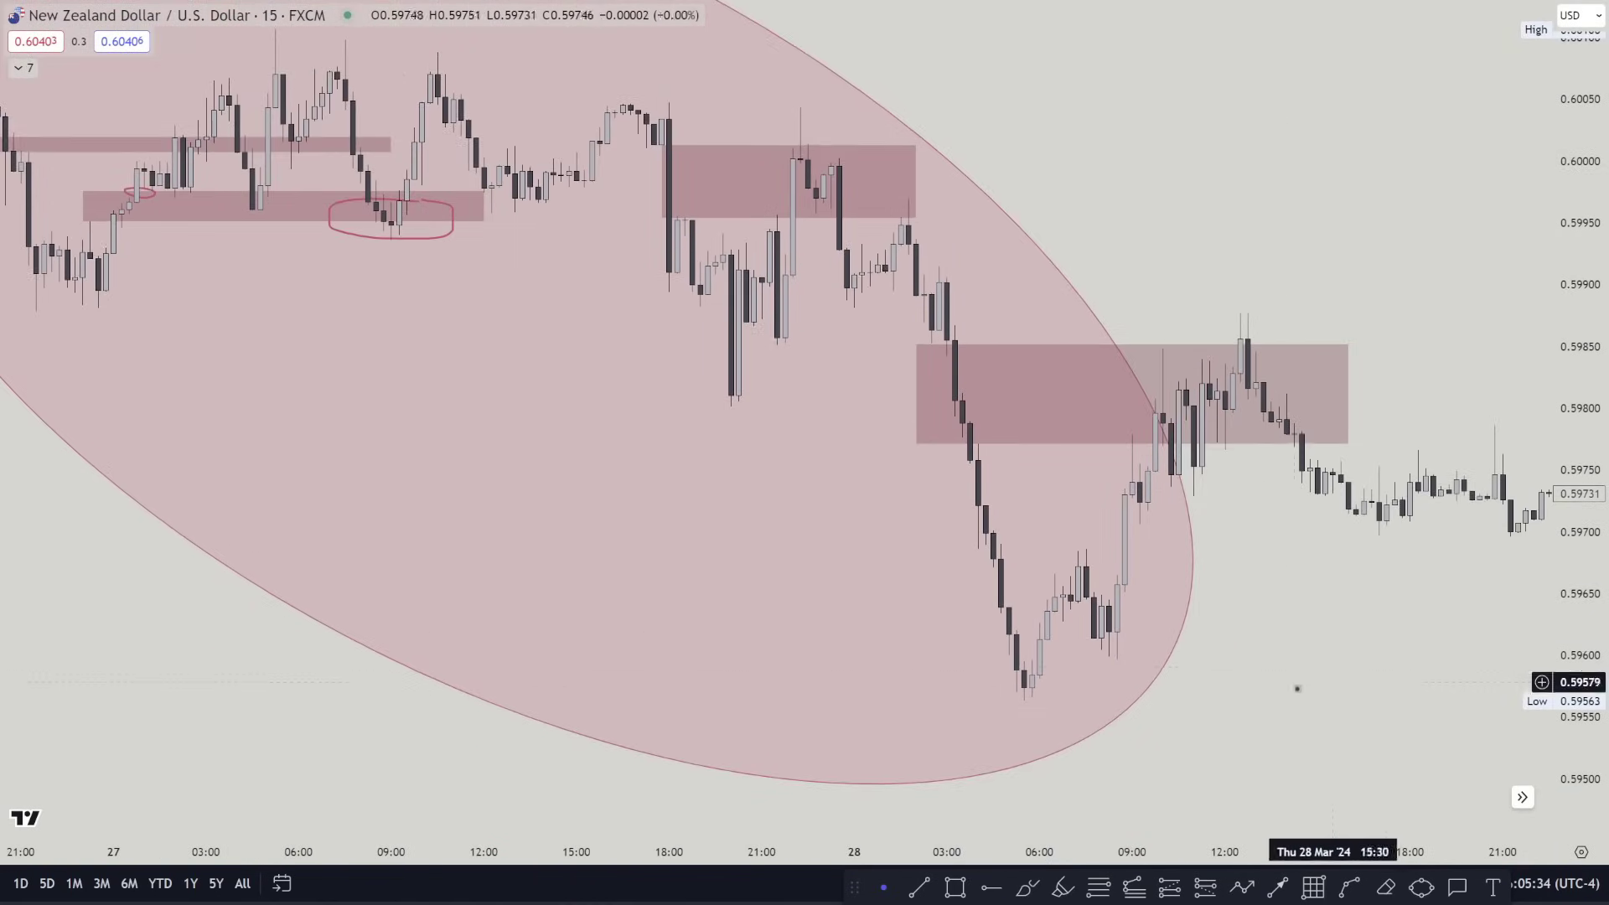
{"action": "left_click_drag", "start_coordinate": [1299, 658], "coordinate": [1032, 625]}
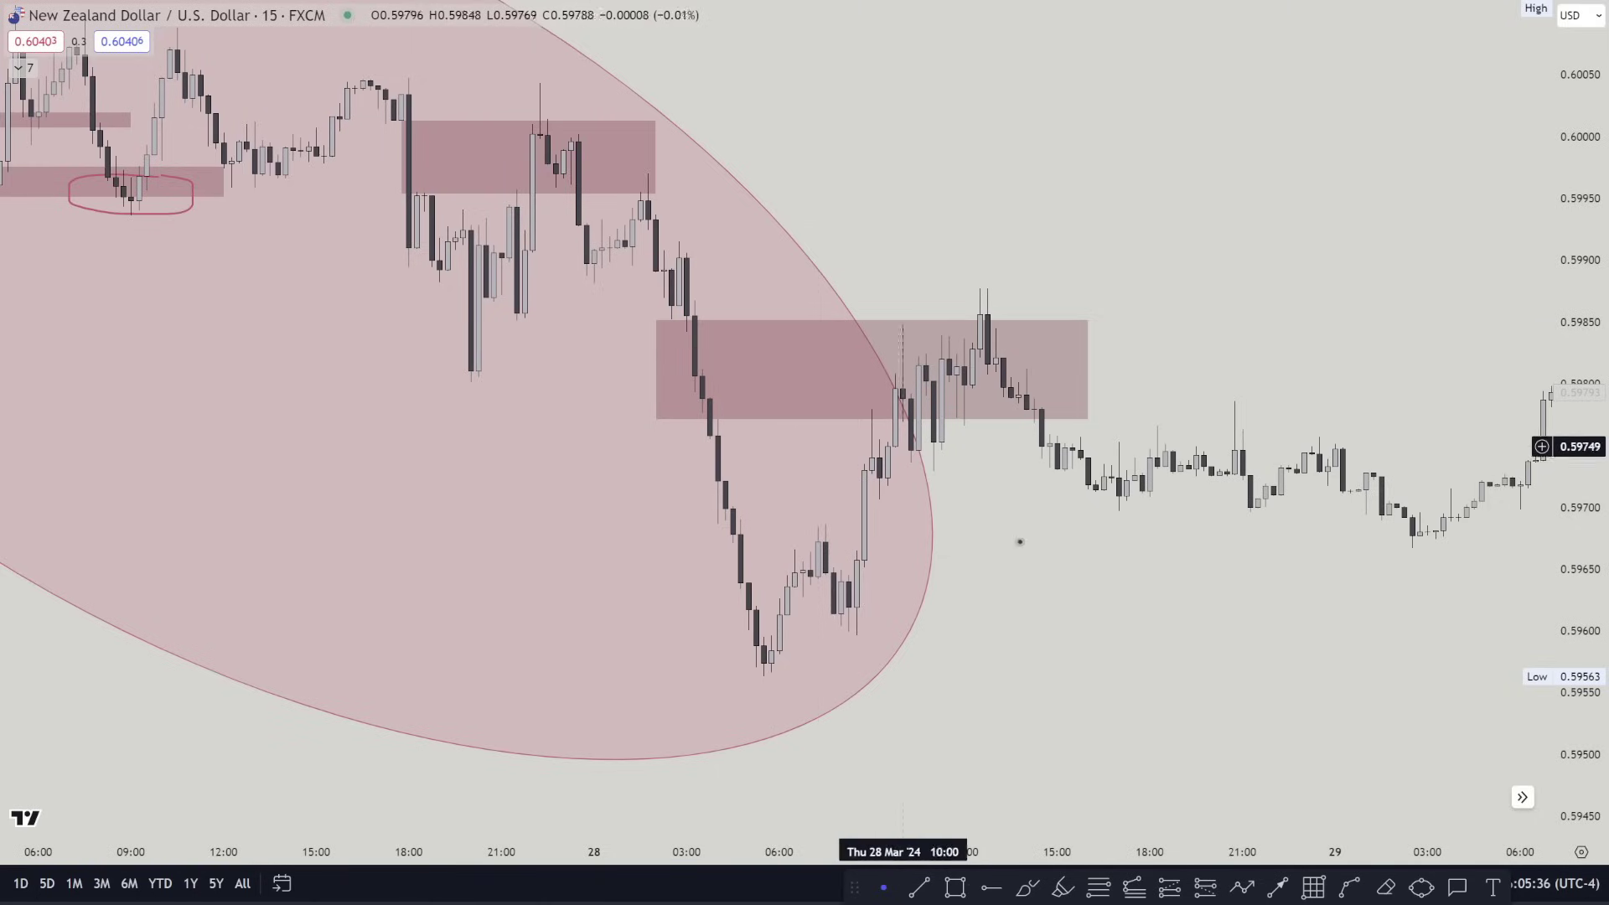
{"action": "left_click_drag", "start_coordinate": [1020, 542], "coordinate": [740, 556]}
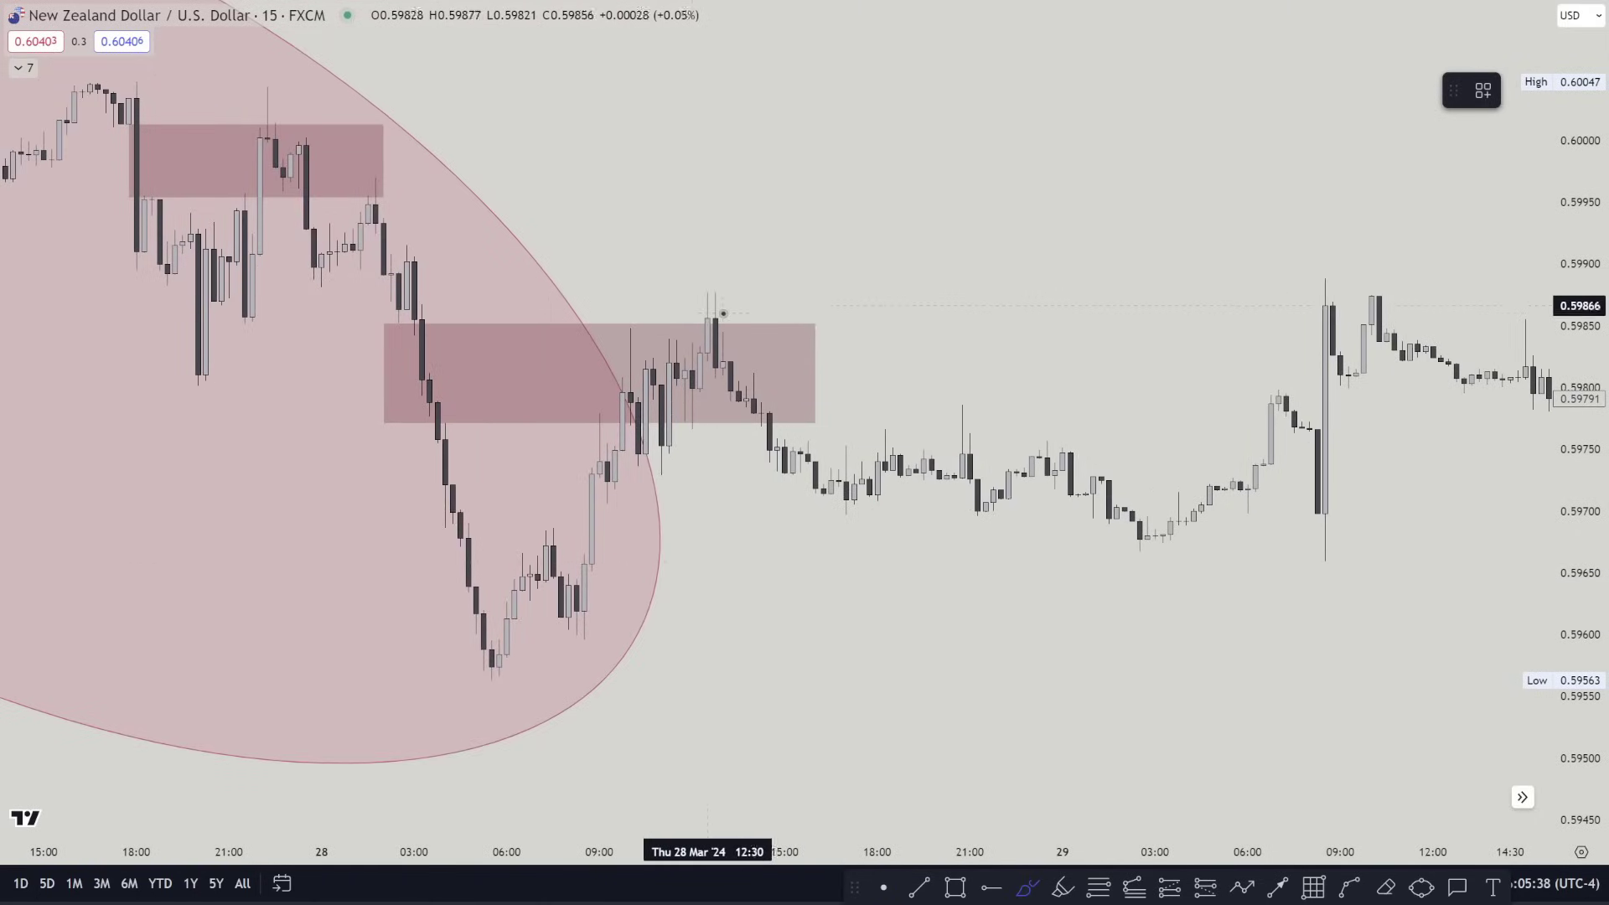
{"action": "mouse_move", "coordinate": [702, 309]}
{"action": "left_mouse_down"}
{"action": "mouse_move", "coordinate": [693, 359]}
{"action": "mouse_move", "coordinate": [715, 312]}
{"action": "left_mouse_up"}
Shrink the fourth gap rectangle to start at 28 March 03:15 and span about 0.59842 to 0.59806
{"action": "left_click_drag", "start_coordinate": [777, 572], "coordinate": [1219, 543]}
{"action": "scroll", "coordinate": [1257, 553], "scroll_direction": "up", "scroll_amount": 3}
{"action": "left_click_drag", "start_coordinate": [1569, 612], "coordinate": [1569, 260]}
{"action": "left_click_drag", "start_coordinate": [581, 168], "coordinate": [716, 349]}
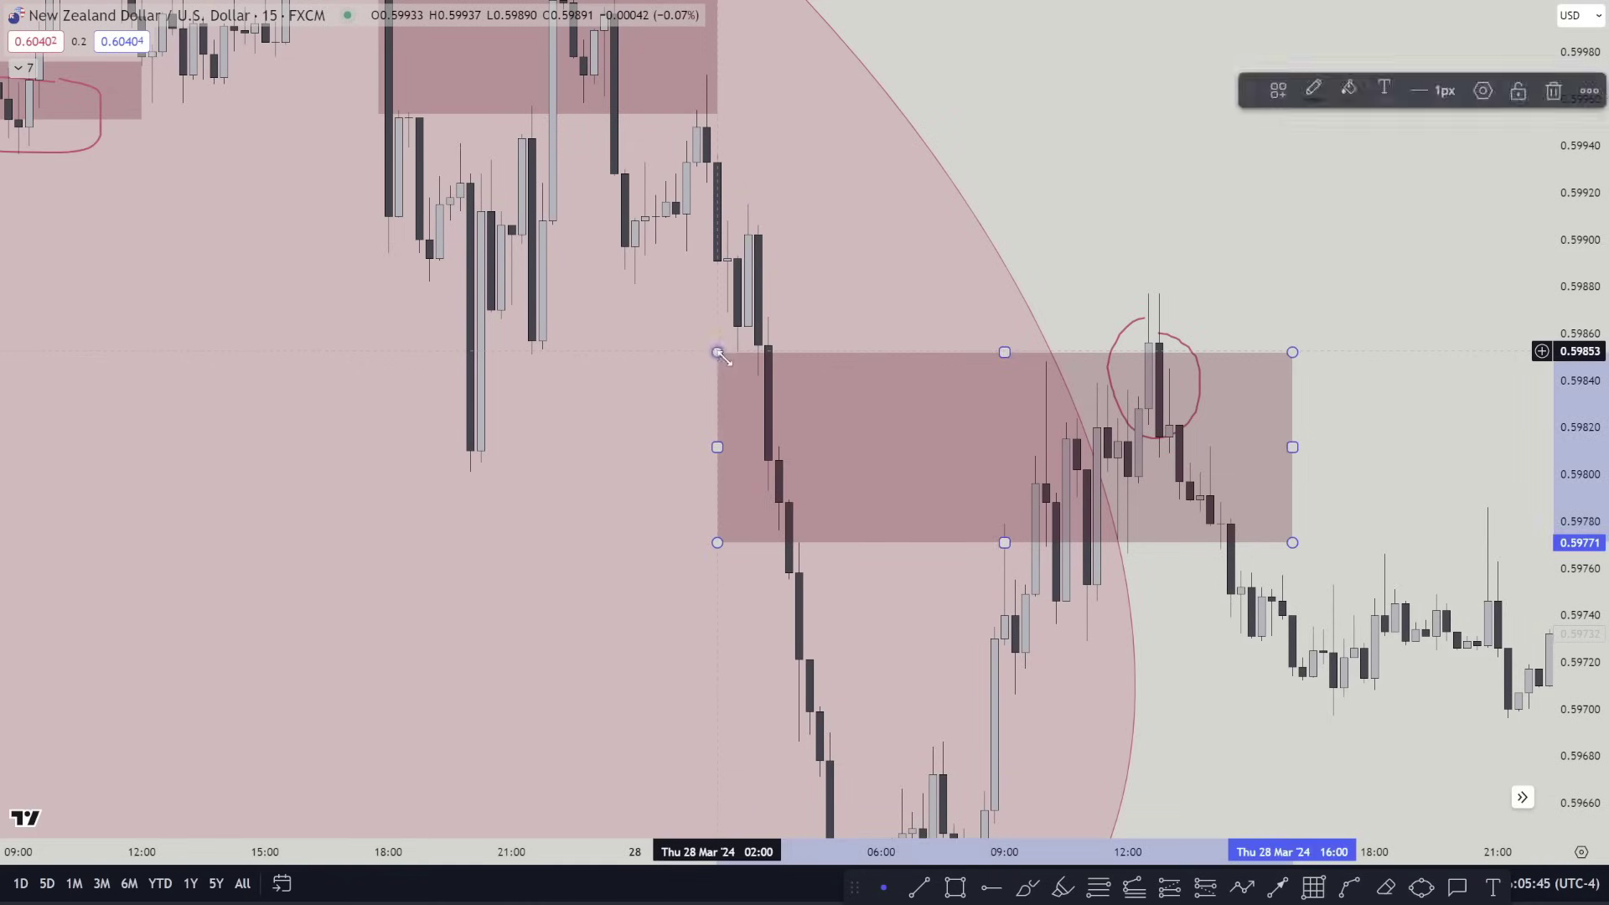
{"action": "left_click_drag", "start_coordinate": [718, 350], "coordinate": [758, 376]}
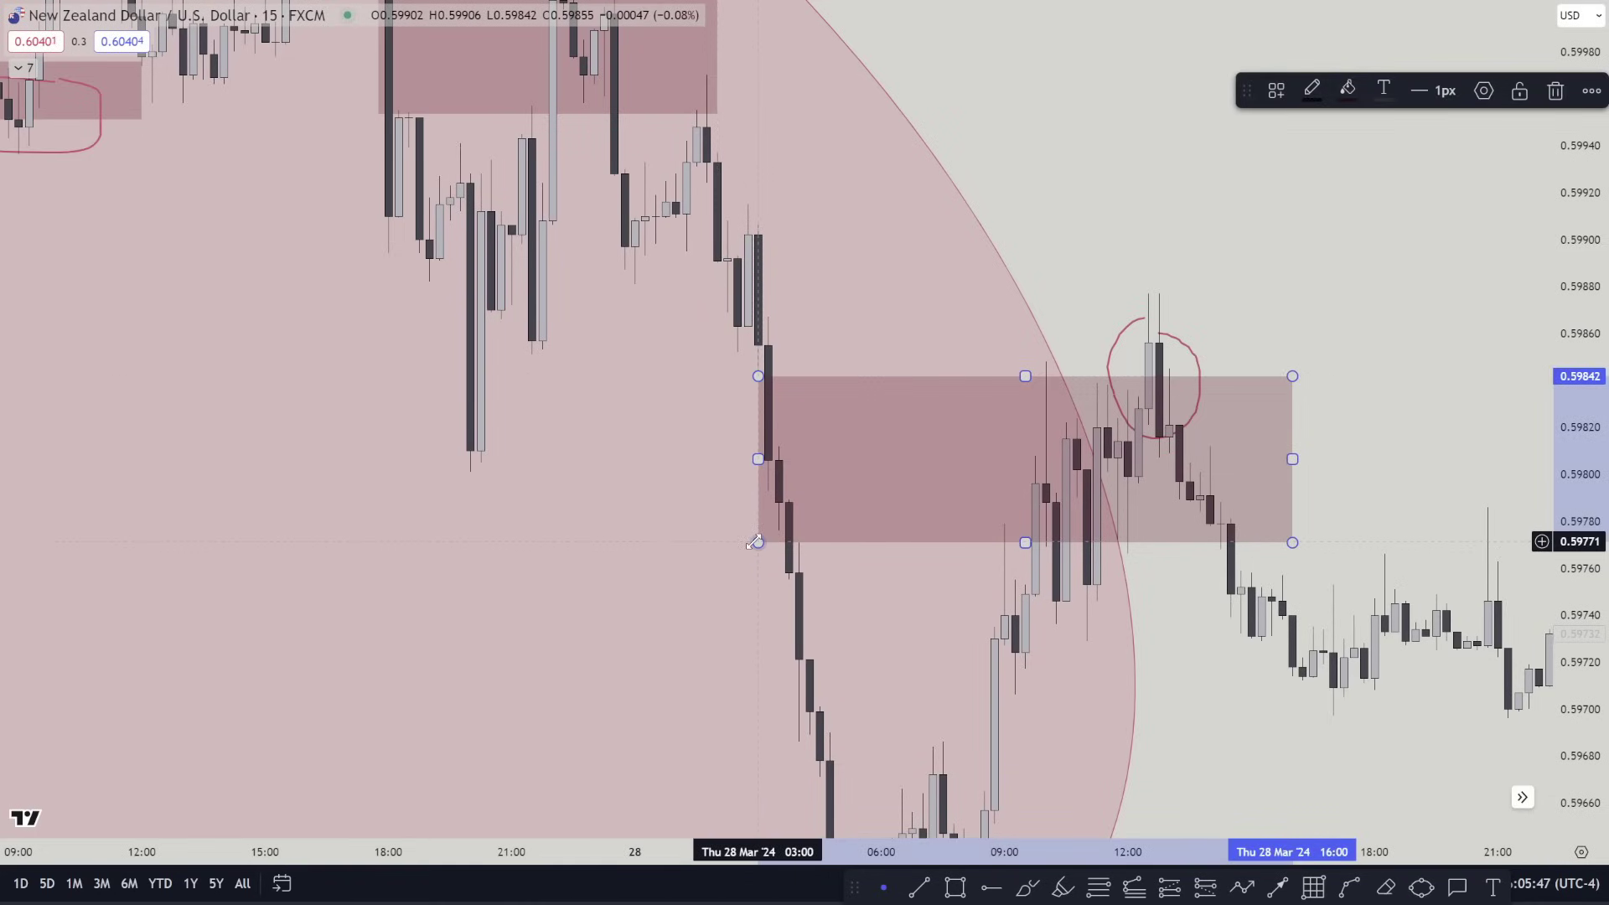
{"action": "mouse_move", "coordinate": [754, 543]}
{"action": "left_mouse_down"}
{"action": "mouse_move", "coordinate": [783, 537]}
{"action": "mouse_move", "coordinate": [768, 537]}
{"action": "left_mouse_up"}
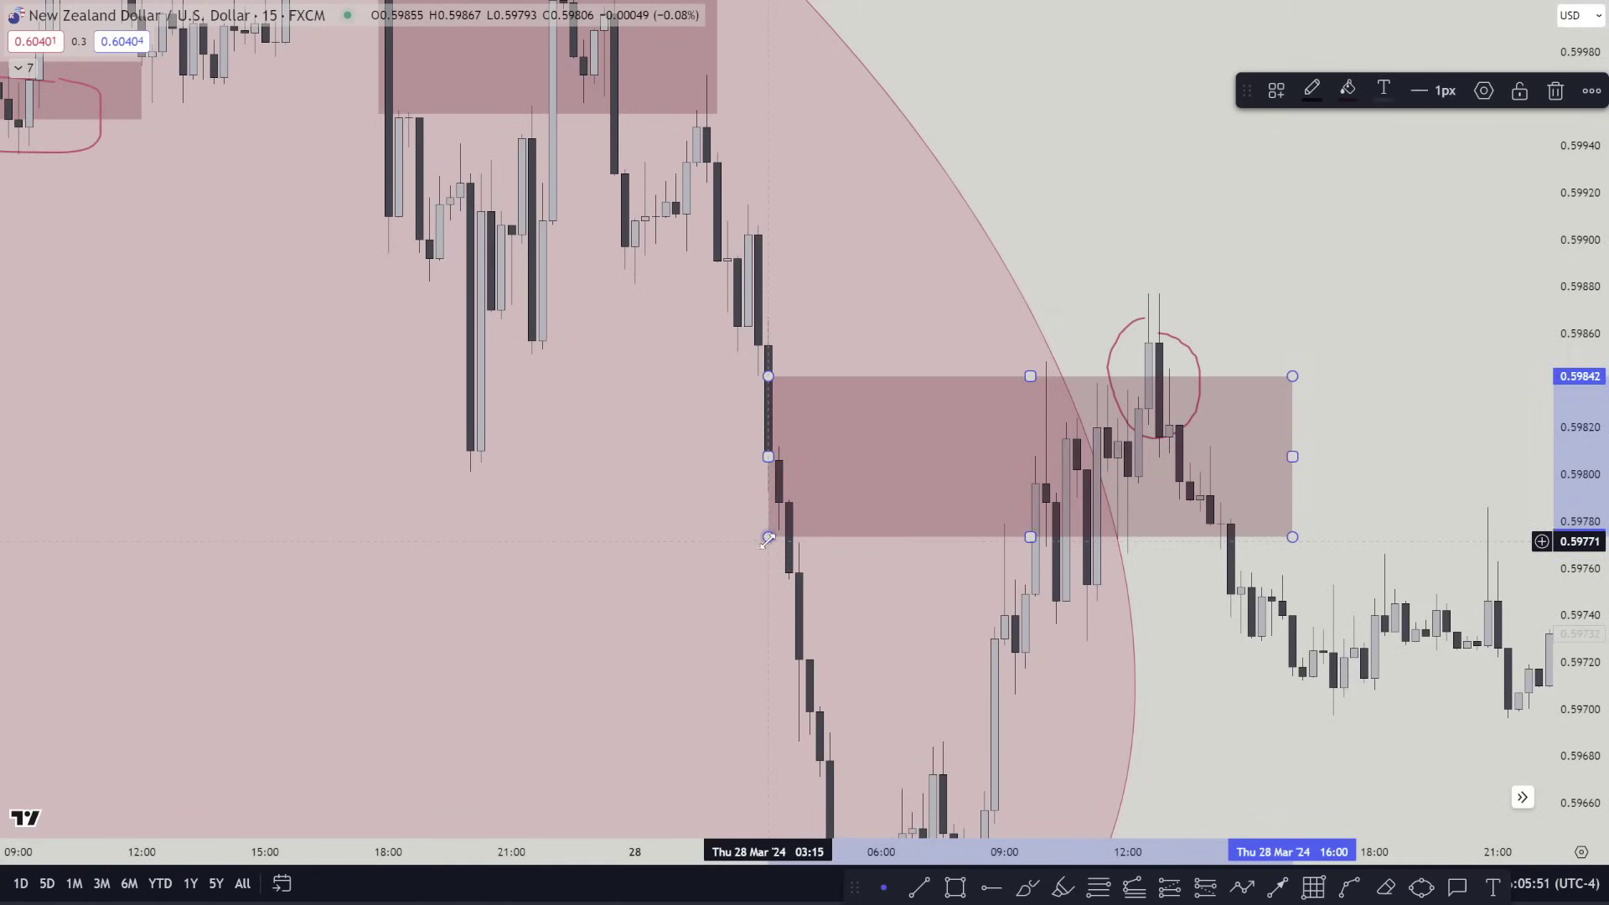
{"action": "left_click_drag", "start_coordinate": [768, 537], "coordinate": [768, 460]}
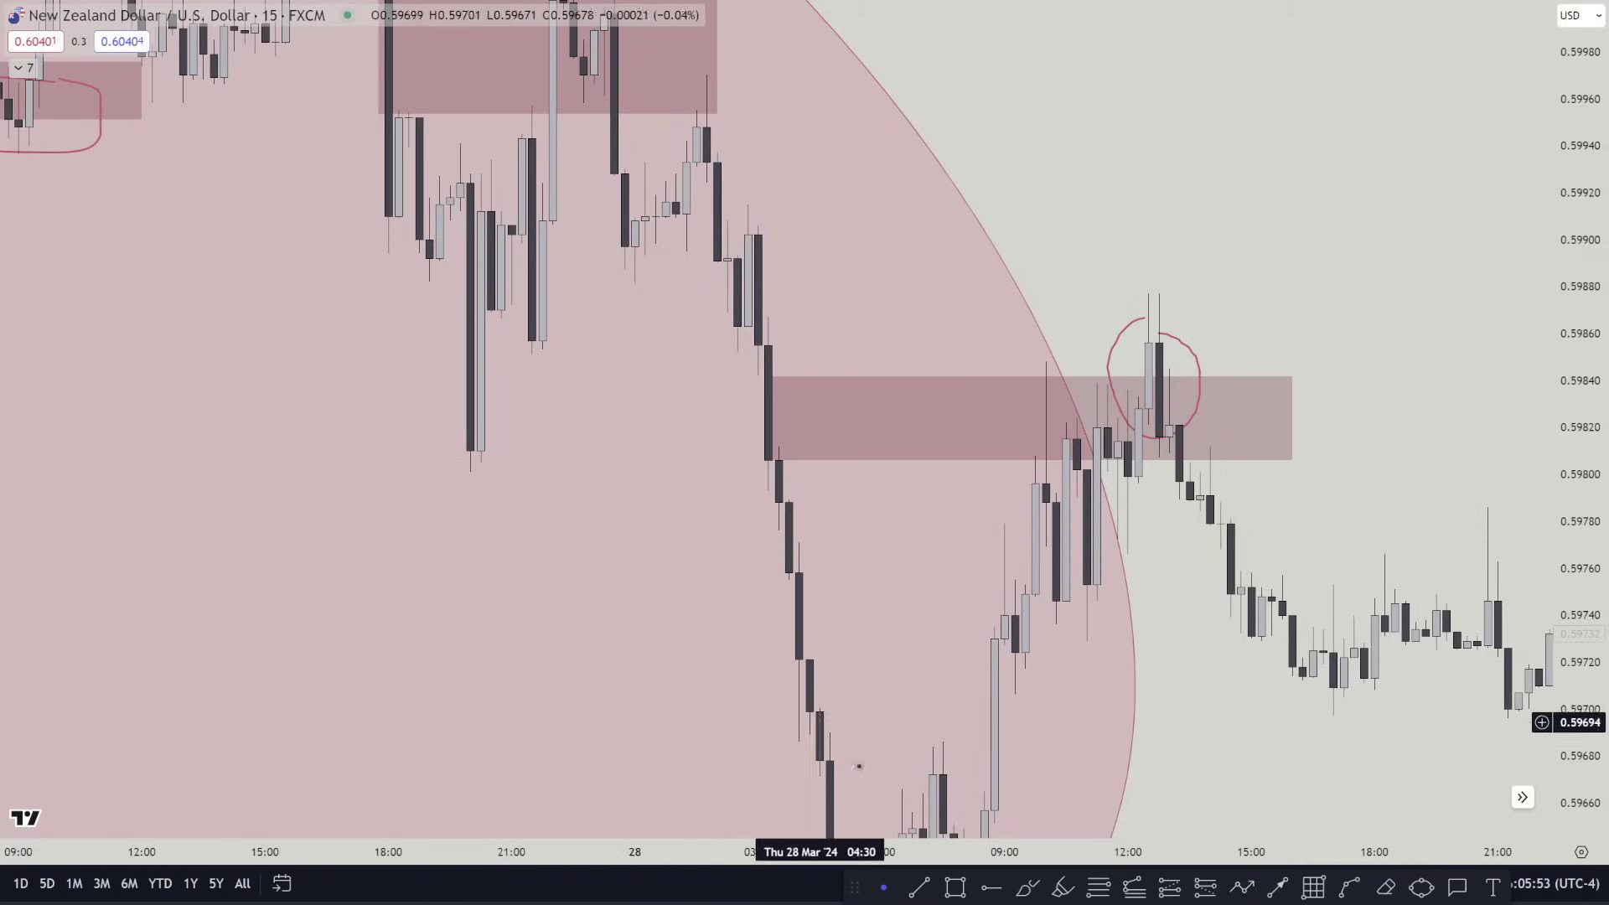
Draw horizontal trend lines at 0.59810 from 27 March 20:15 and at 0.59851 from 27 March 21:30 into the fourth gap rectangle
{"action": "left_click", "coordinate": [919, 887]}
{"action": "left_click", "coordinate": [480, 447]}
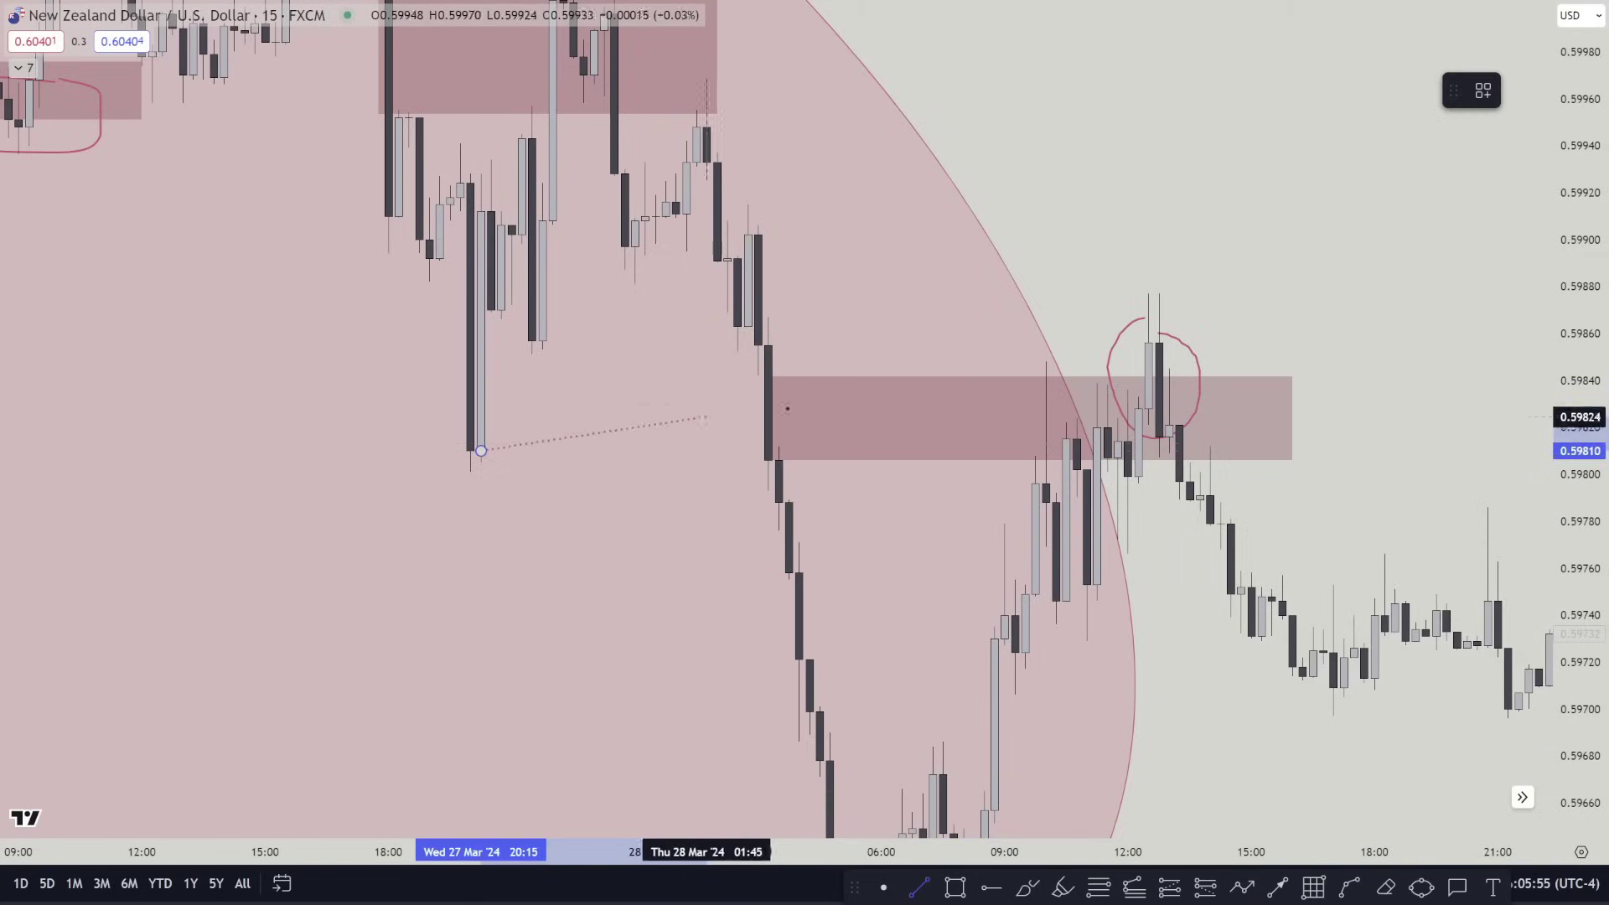
{"action": "left_click", "coordinate": [1098, 451]}
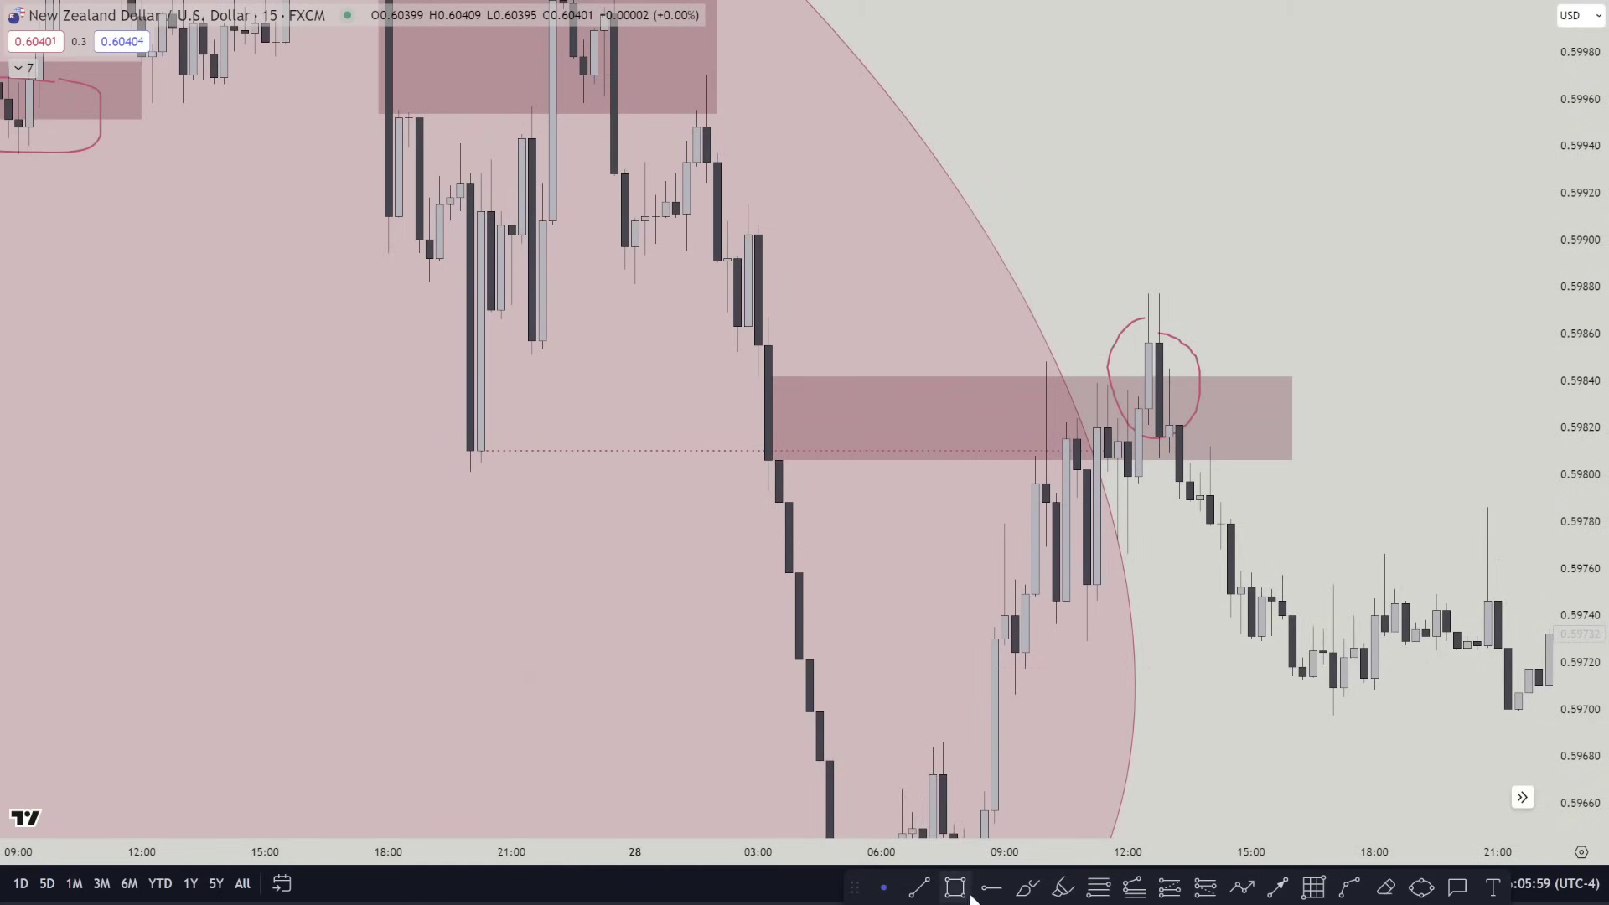
{"action": "left_click", "coordinate": [918, 890]}
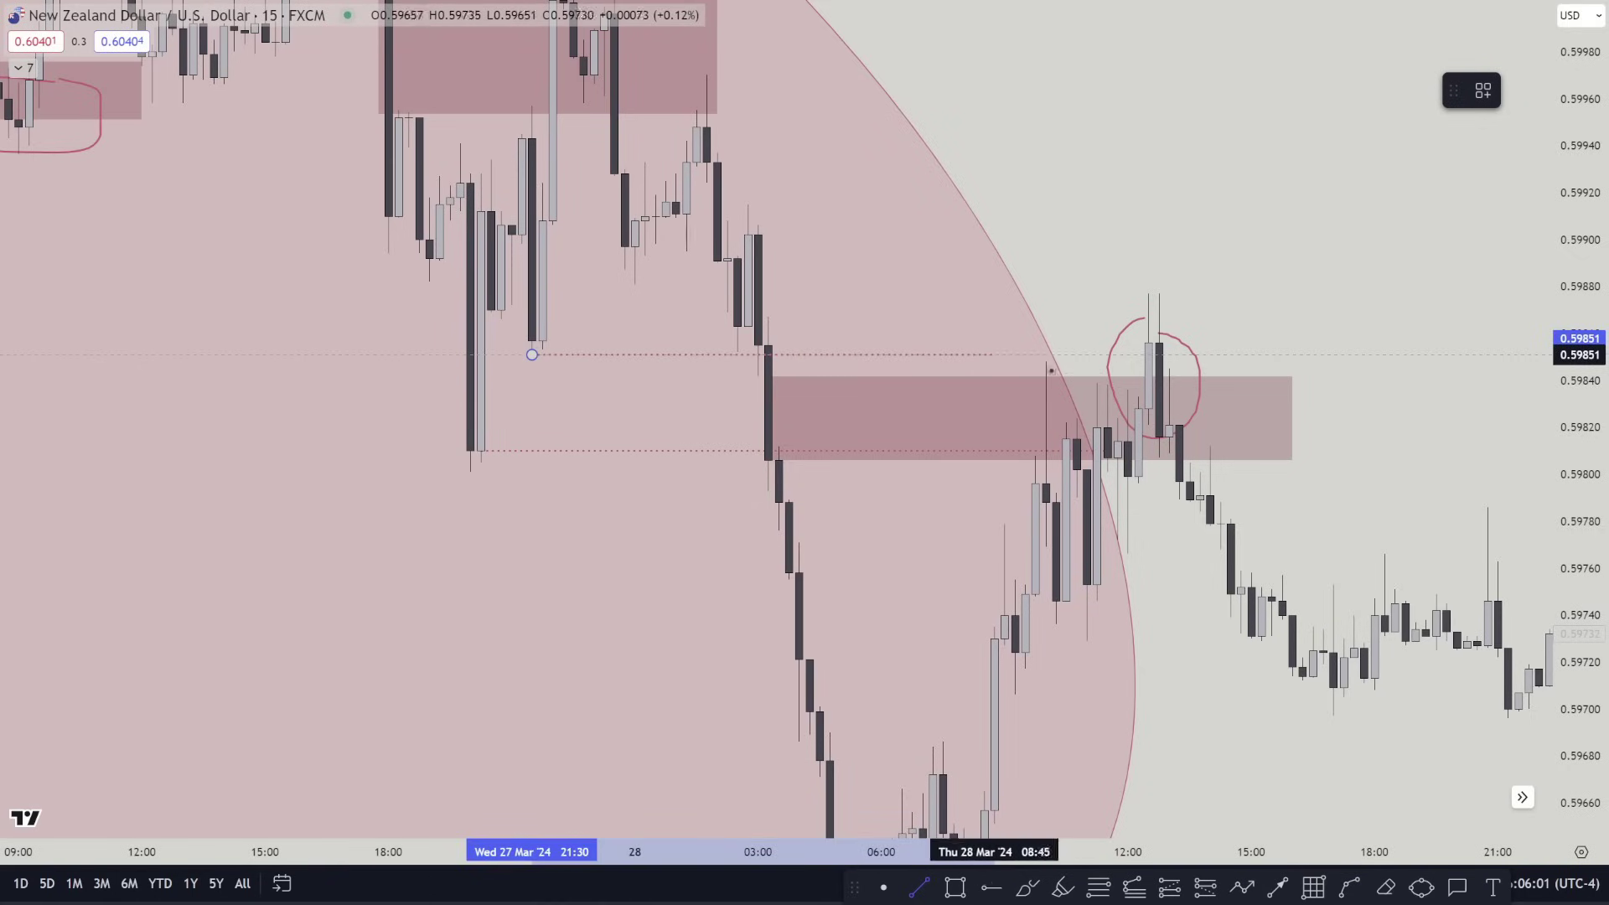
{"action": "left_click", "coordinate": [1160, 373], "text": "shift"}
{"action": "left_click", "coordinate": [1224, 305]}
Raise the fourth gap rectangle's upper edge to 0.59856 and extend its start back to 28 March 02:45
{"action": "left_click_drag", "start_coordinate": [767, 376], "coordinate": [748, 343]}
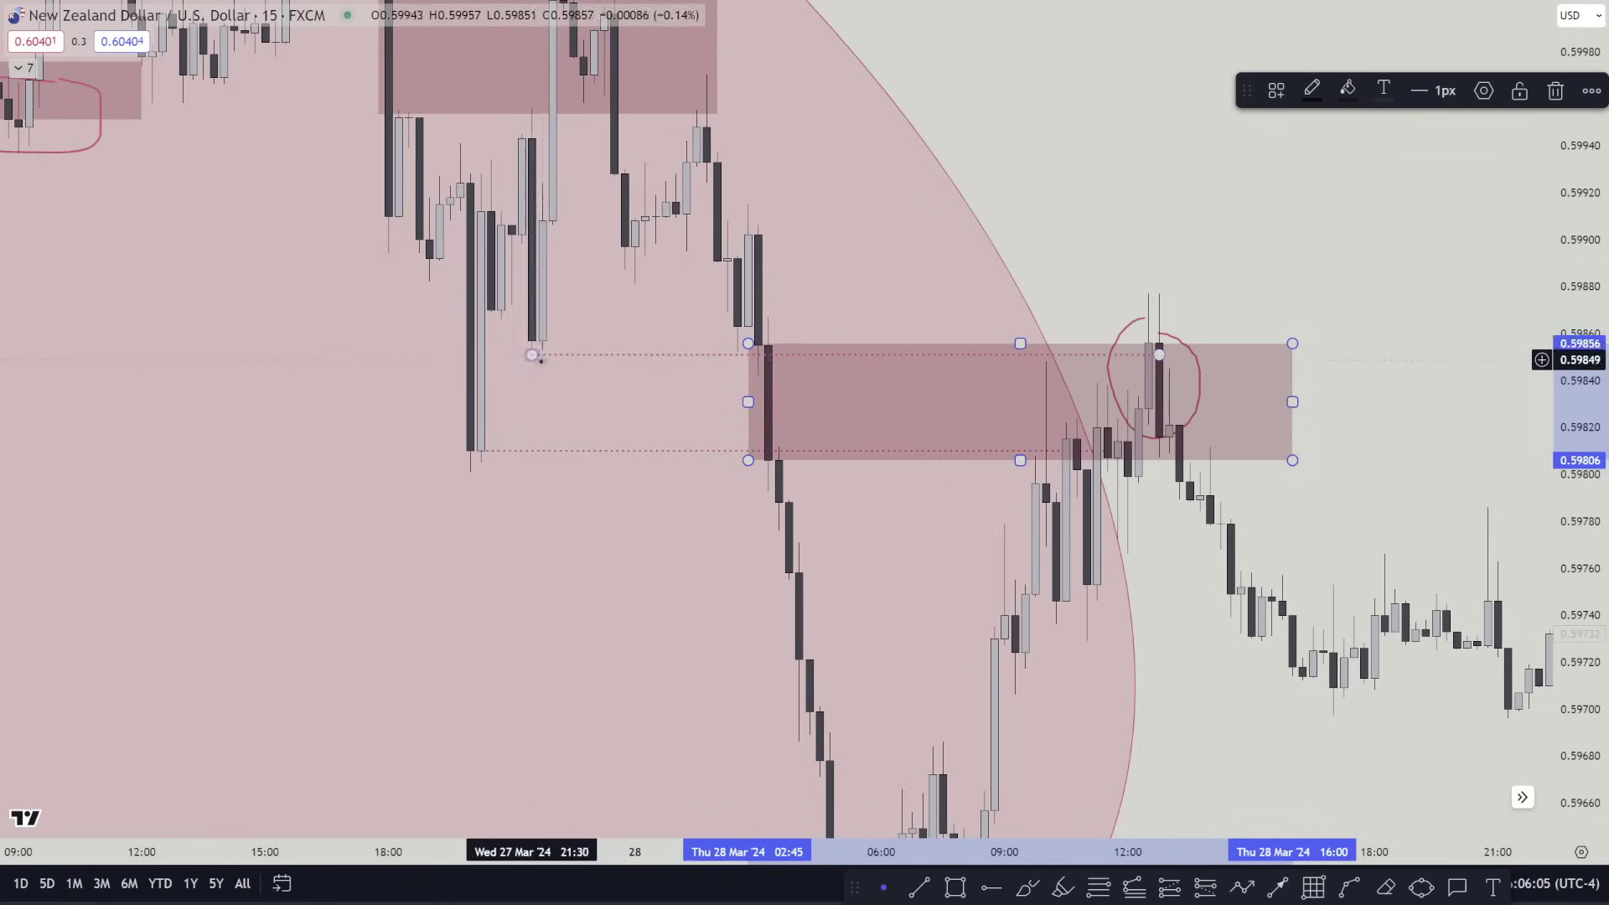
{"action": "right_click", "coordinate": [1142, 270]}
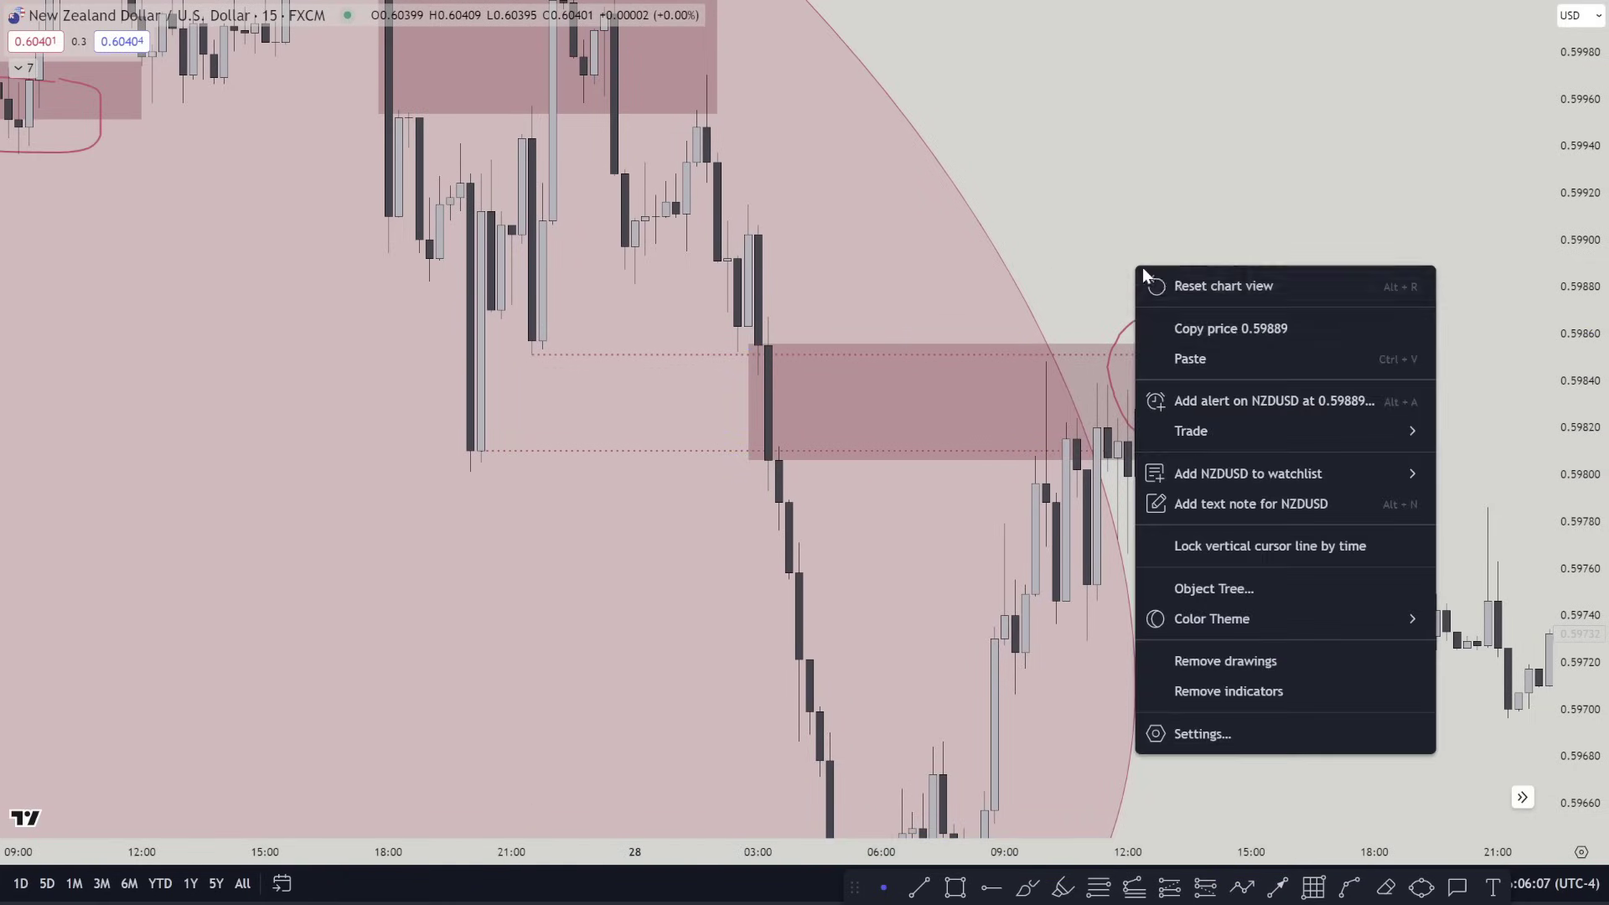
{"action": "left_click_drag", "start_coordinate": [1302, 242], "coordinate": [800, 53]}
Review the marked gap rectangles and trend lines together across the price action of 25 to 28 March
{"action": "scroll", "coordinate": [1117, 603], "scroll_direction": "down", "scroll_amount": 4}
{"action": "left_click_drag", "start_coordinate": [1596, 423], "coordinate": [1601, 712]}
{"action": "scroll", "coordinate": [1294, 556], "scroll_direction": "down", "scroll_amount": 6}
{"action": "left_click_drag", "start_coordinate": [520, 392], "coordinate": [513, 657]}
{"action": "scroll", "coordinate": [512, 657], "scroll_direction": "up", "scroll_amount": 3}
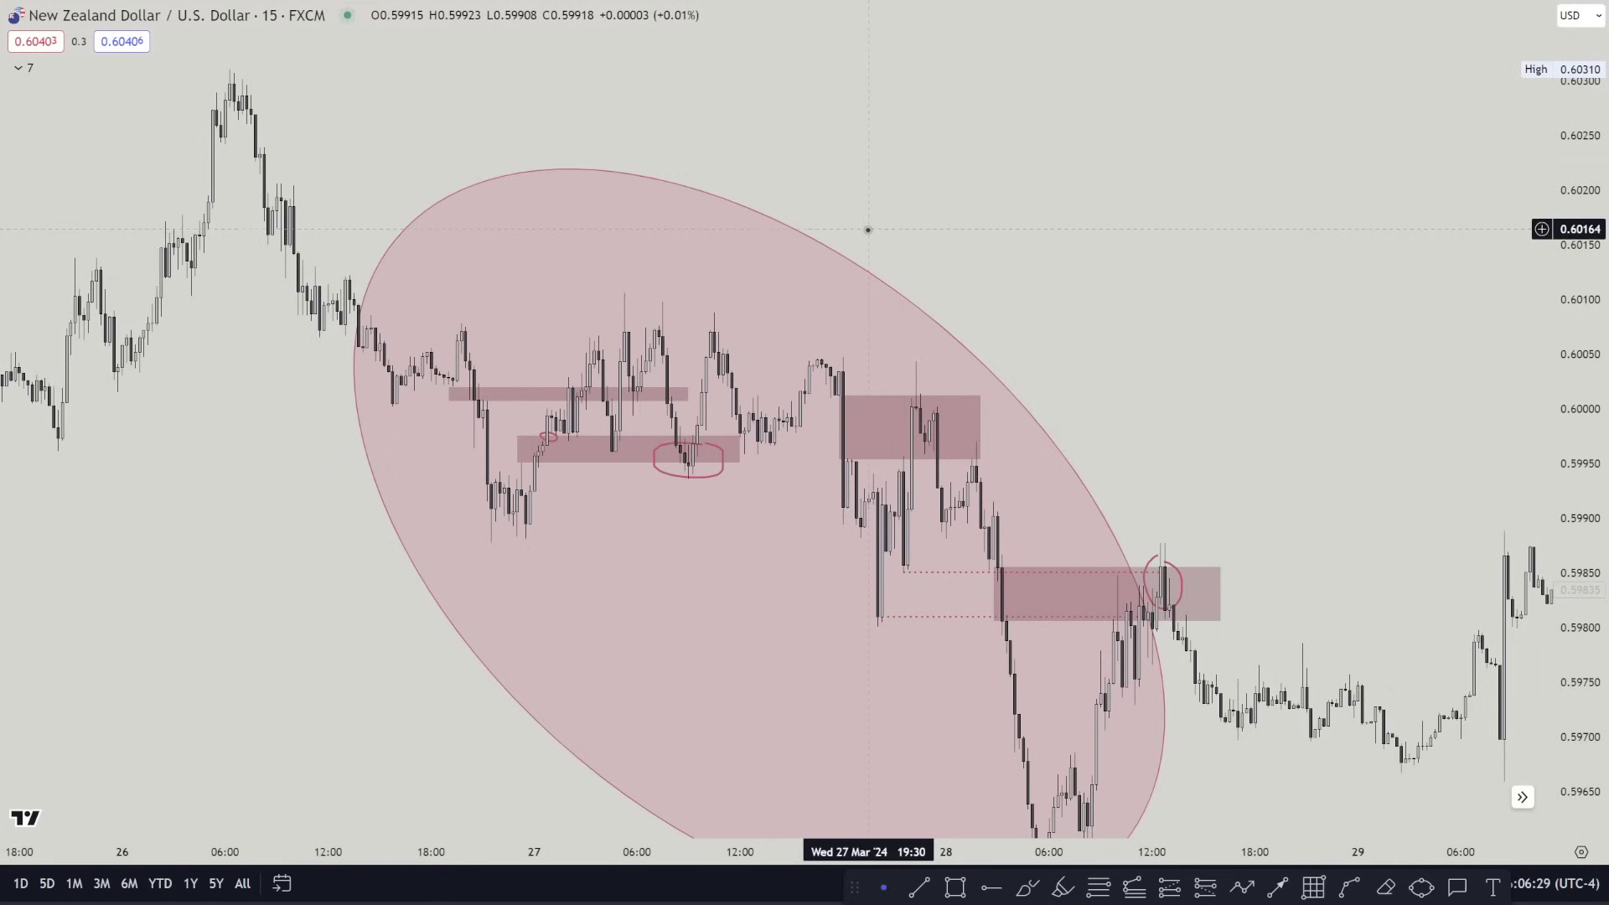
{"action": "left_click_drag", "start_coordinate": [819, 254], "coordinate": [1101, 93]}
{"action": "scroll", "coordinate": [388, 398], "scroll_direction": "up", "scroll_amount": 2}
{"action": "left_click_drag", "start_coordinate": [382, 433], "coordinate": [596, 582]}
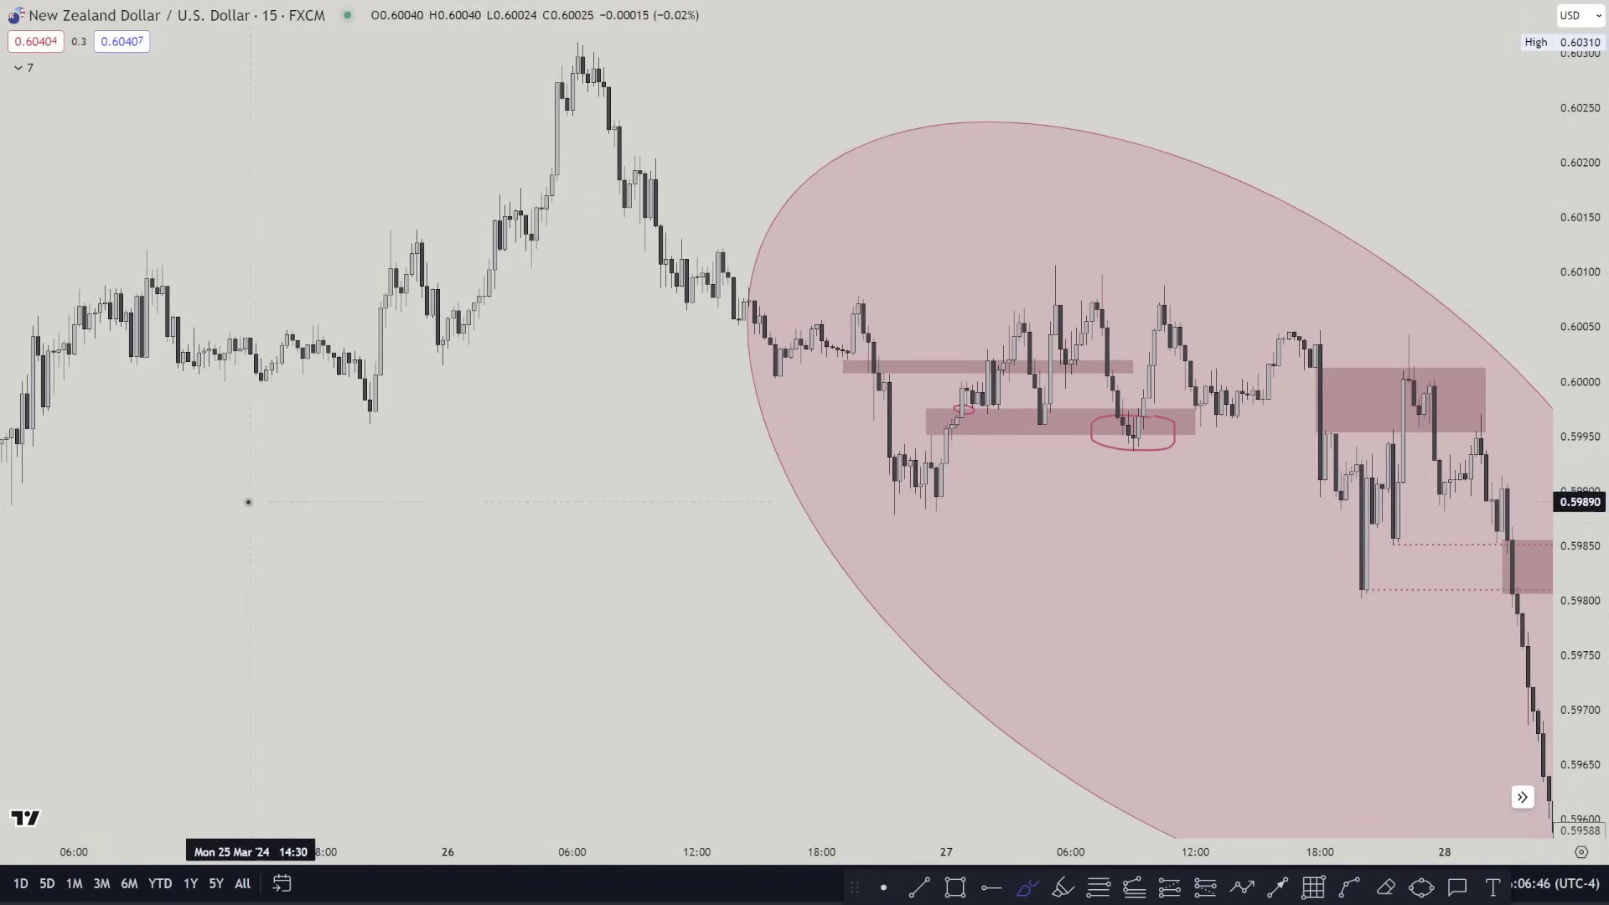
Handwrite 1, 5, 15 and 1H below the candles with the brush, add a wavy underline beneath 5 through 1H, and undo everything
{"action": "left_click_drag", "start_coordinate": [230, 515], "coordinate": [230, 658]}
{"action": "mouse_move", "coordinate": [558, 525]}
{"action": "left_mouse_down"}
{"action": "mouse_move", "coordinate": [509, 527]}
{"action": "mouse_move", "coordinate": [477, 622]}
{"action": "left_mouse_up"}
{"action": "left_click_drag", "start_coordinate": [687, 539], "coordinate": [698, 624]}
{"action": "mouse_move", "coordinate": [790, 540]}
{"action": "left_mouse_down"}
{"action": "mouse_move", "coordinate": [742, 578]}
{"action": "mouse_move", "coordinate": [812, 597]}
{"action": "left_mouse_up"}
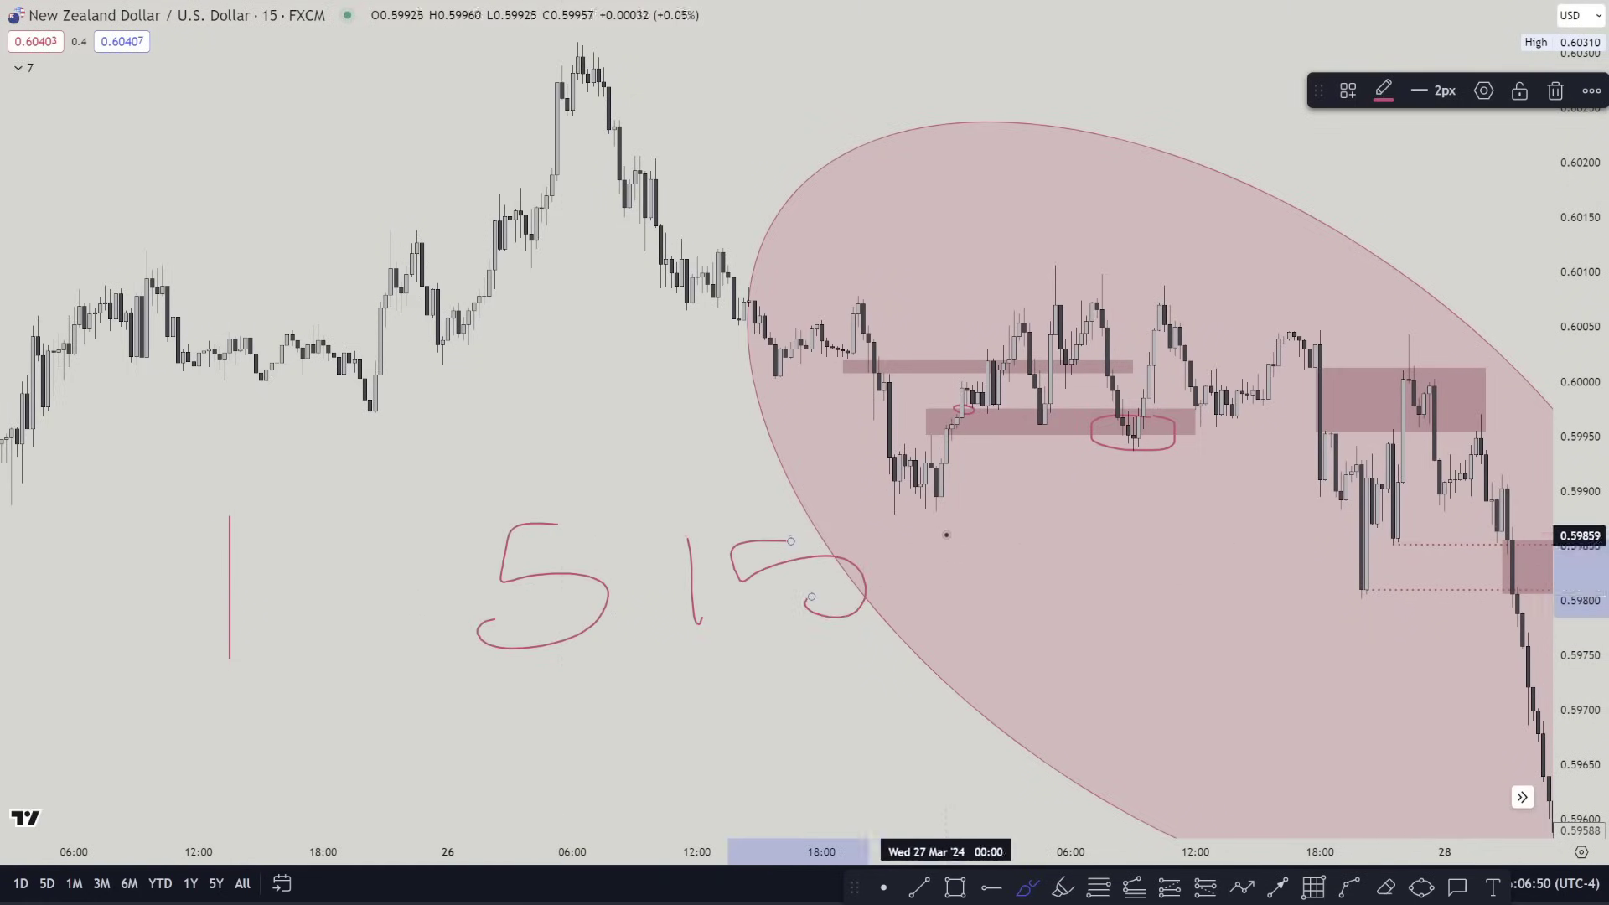
{"action": "left_click_drag", "start_coordinate": [948, 538], "coordinate": [993, 622]}
{"action": "mouse_move", "coordinate": [1022, 546]}
{"action": "left_mouse_down"}
{"action": "mouse_move", "coordinate": [1046, 605]}
{"action": "mouse_move", "coordinate": [1125, 549]}
{"action": "left_mouse_up"}
{"action": "mouse_move", "coordinate": [1111, 524]}
{"action": "left_mouse_down"}
{"action": "mouse_move", "coordinate": [1159, 629]}
{"action": "mouse_move", "coordinate": [790, 676]}
{"action": "mouse_move", "coordinate": [482, 670]}
{"action": "left_mouse_up"}
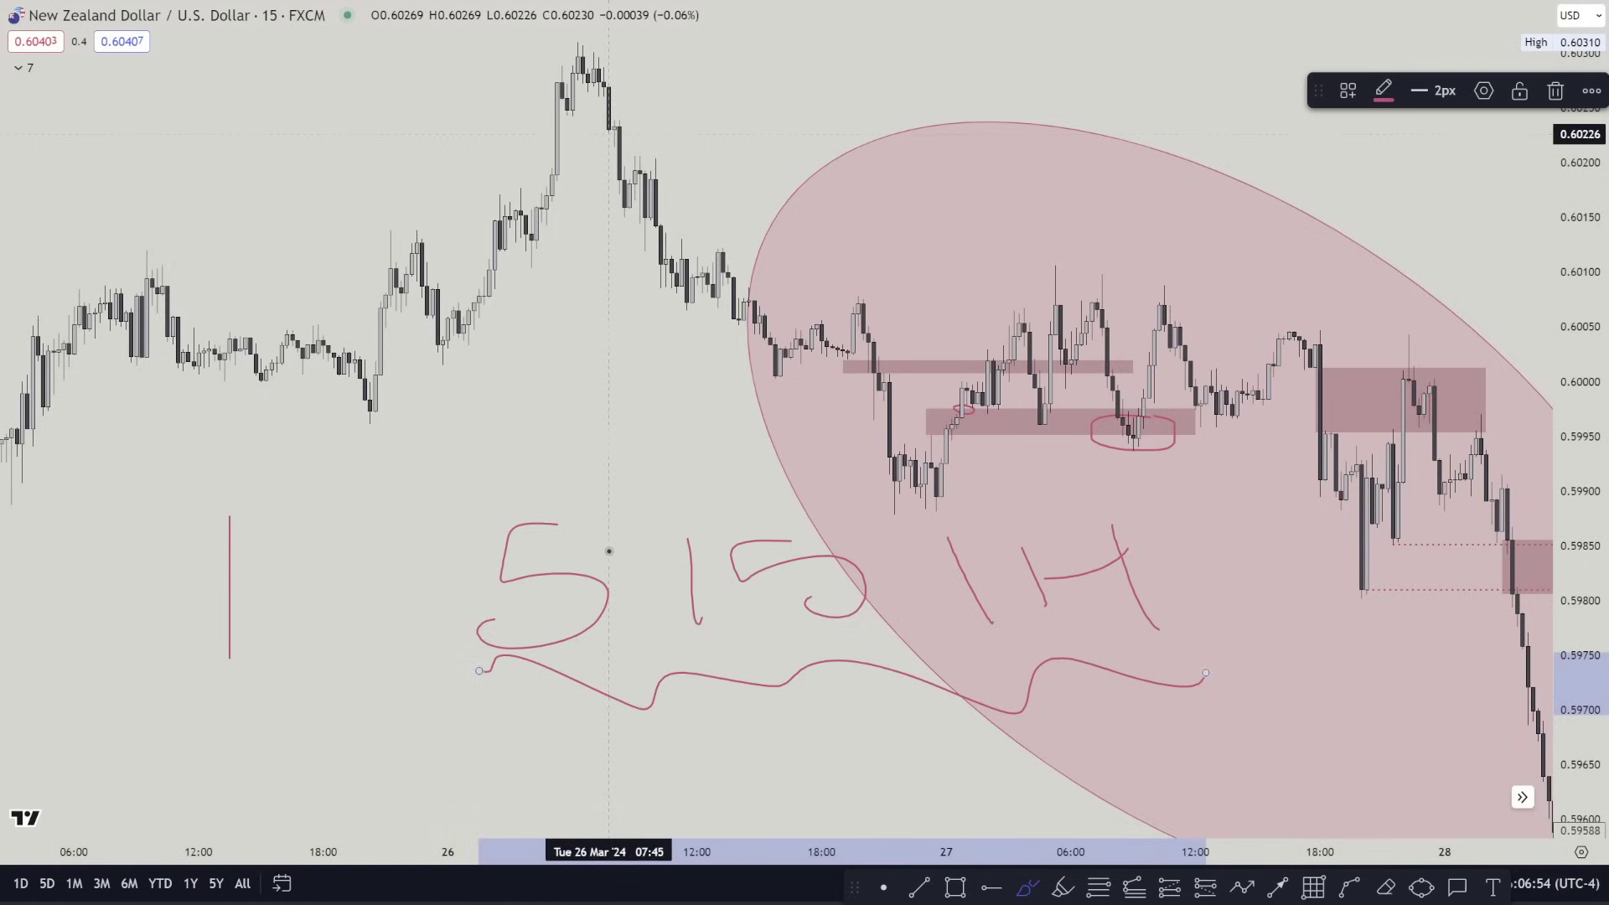
{"action": "key", "text": "ctrl+z"}
{"action": "key", "text": "ctrl+z"}
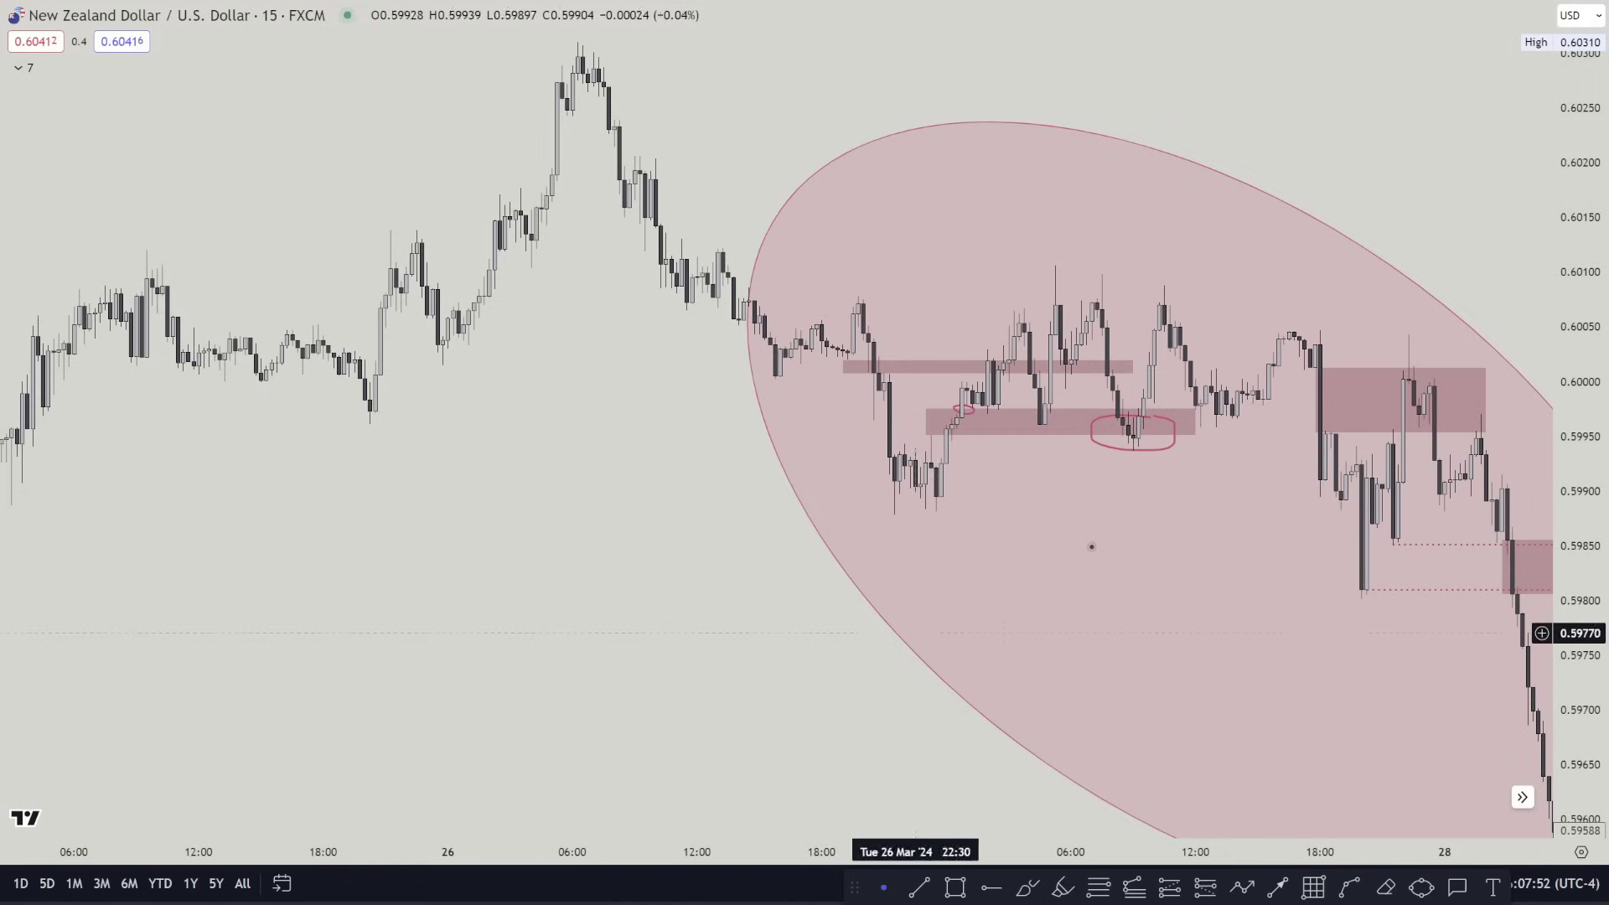
Brush circles around the first gap, the high before it, the falling leg and the 26 March 05:30 candles near the peak
{"action": "left_click_drag", "start_coordinate": [718, 151], "coordinate": [467, 168]}
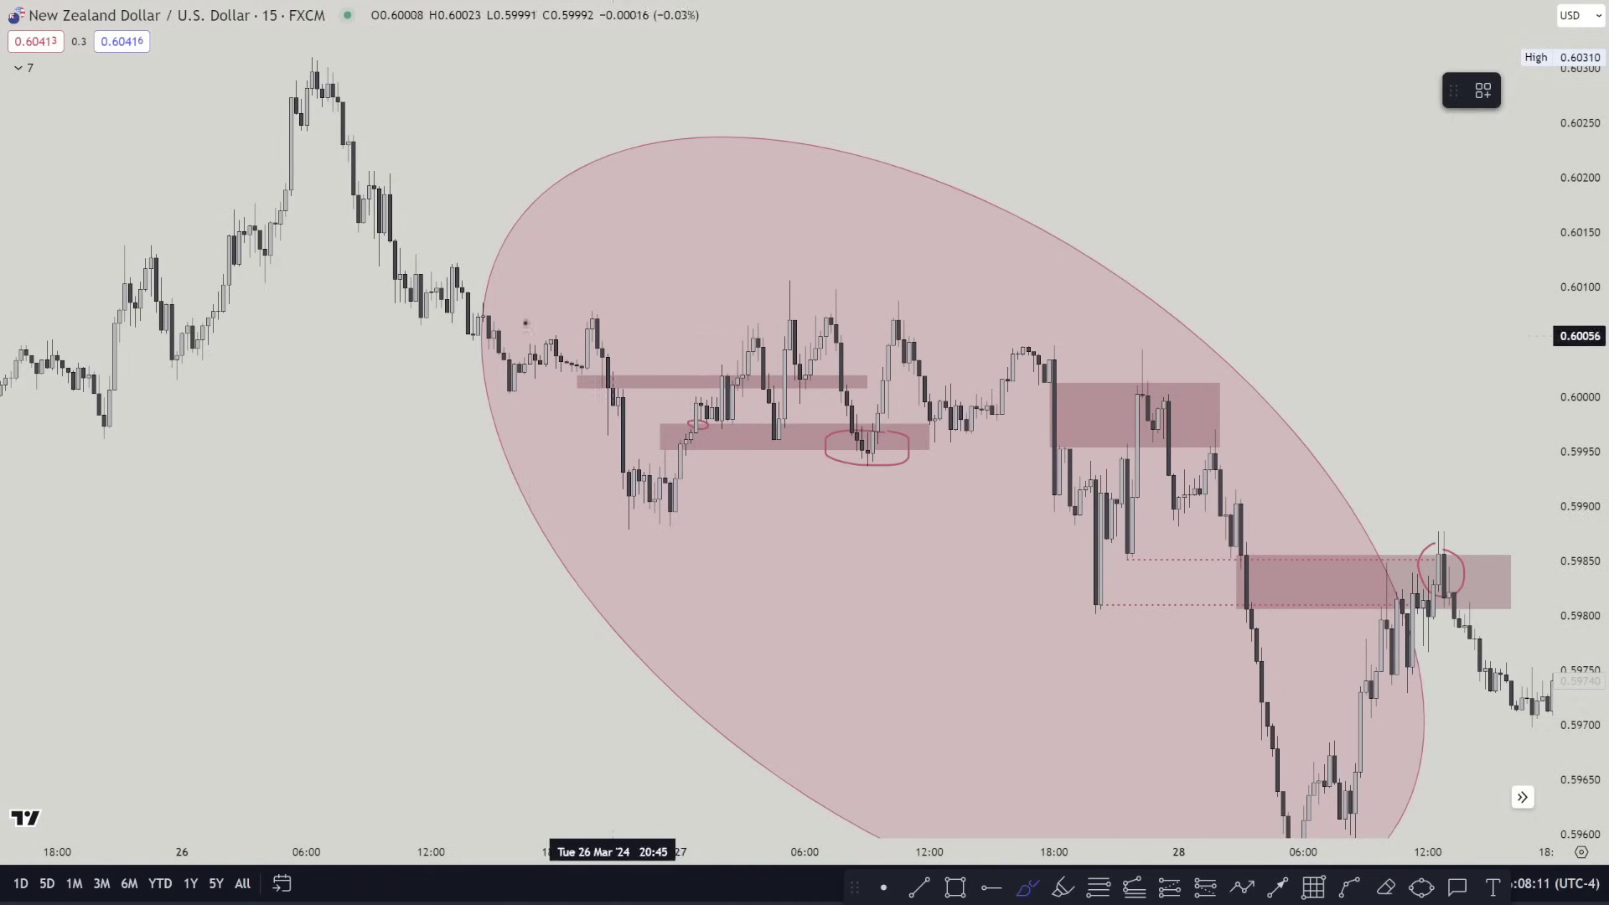
{"action": "mouse_move", "coordinate": [629, 369]}
{"action": "left_mouse_down"}
{"action": "mouse_move", "coordinate": [596, 362]}
{"action": "mouse_move", "coordinate": [643, 505]}
{"action": "left_mouse_up"}
{"action": "mouse_move", "coordinate": [591, 301]}
{"action": "left_mouse_down"}
{"action": "mouse_move", "coordinate": [586, 376]}
{"action": "mouse_move", "coordinate": [576, 286]}
{"action": "left_mouse_up"}
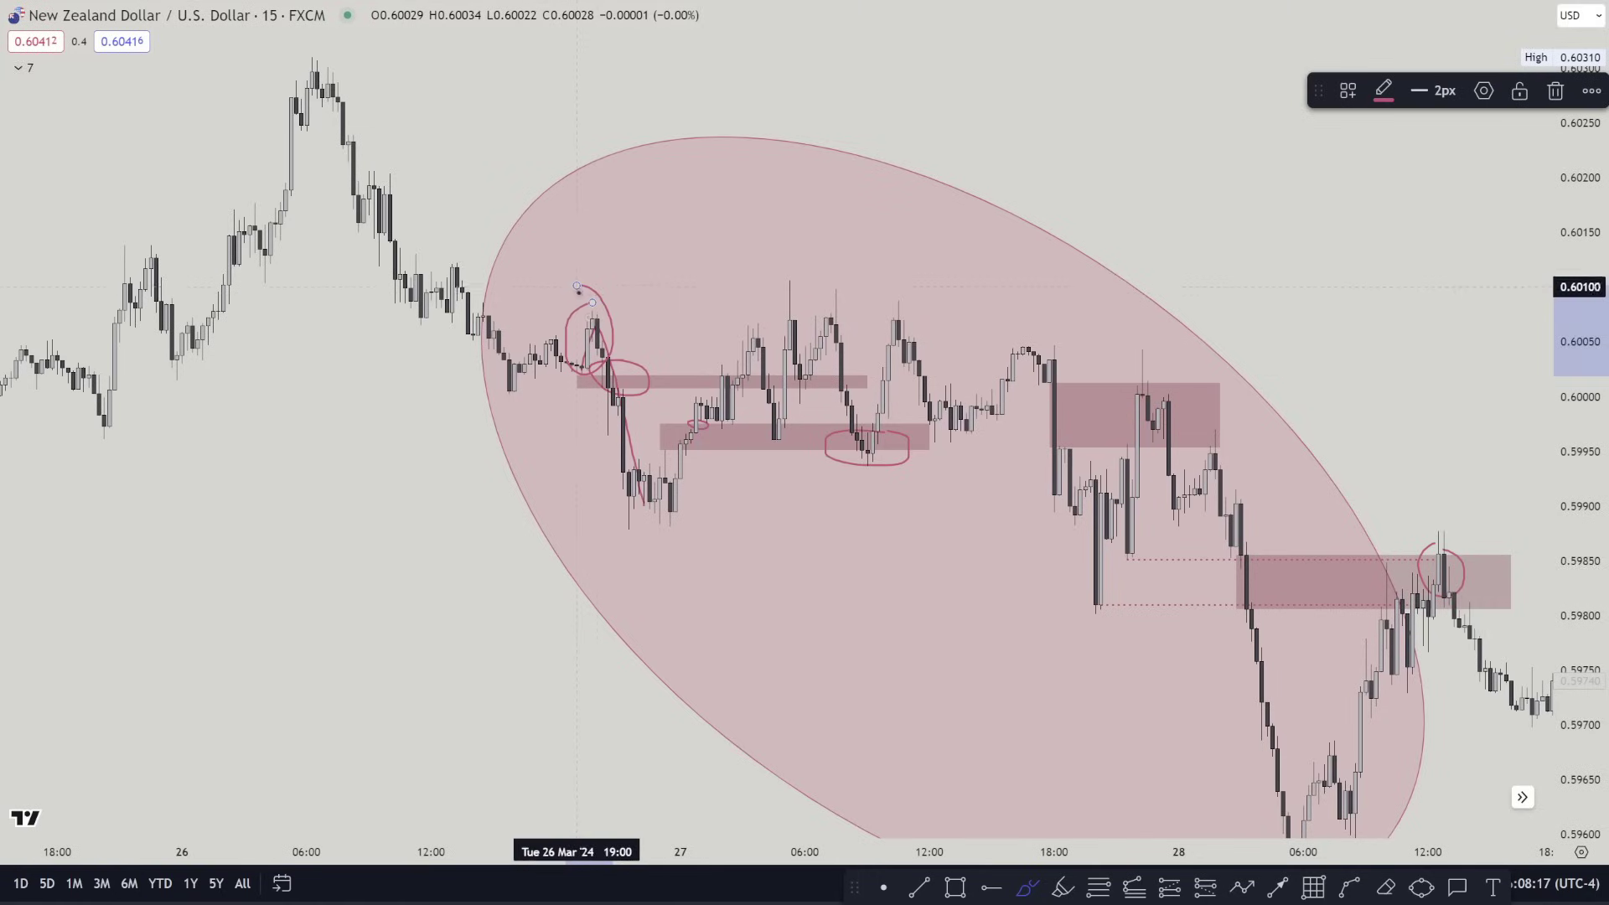
{"action": "mouse_move", "coordinate": [614, 337]}
{"action": "left_mouse_down"}
{"action": "mouse_move", "coordinate": [621, 499]}
{"action": "mouse_move", "coordinate": [618, 347]}
{"action": "left_mouse_up"}
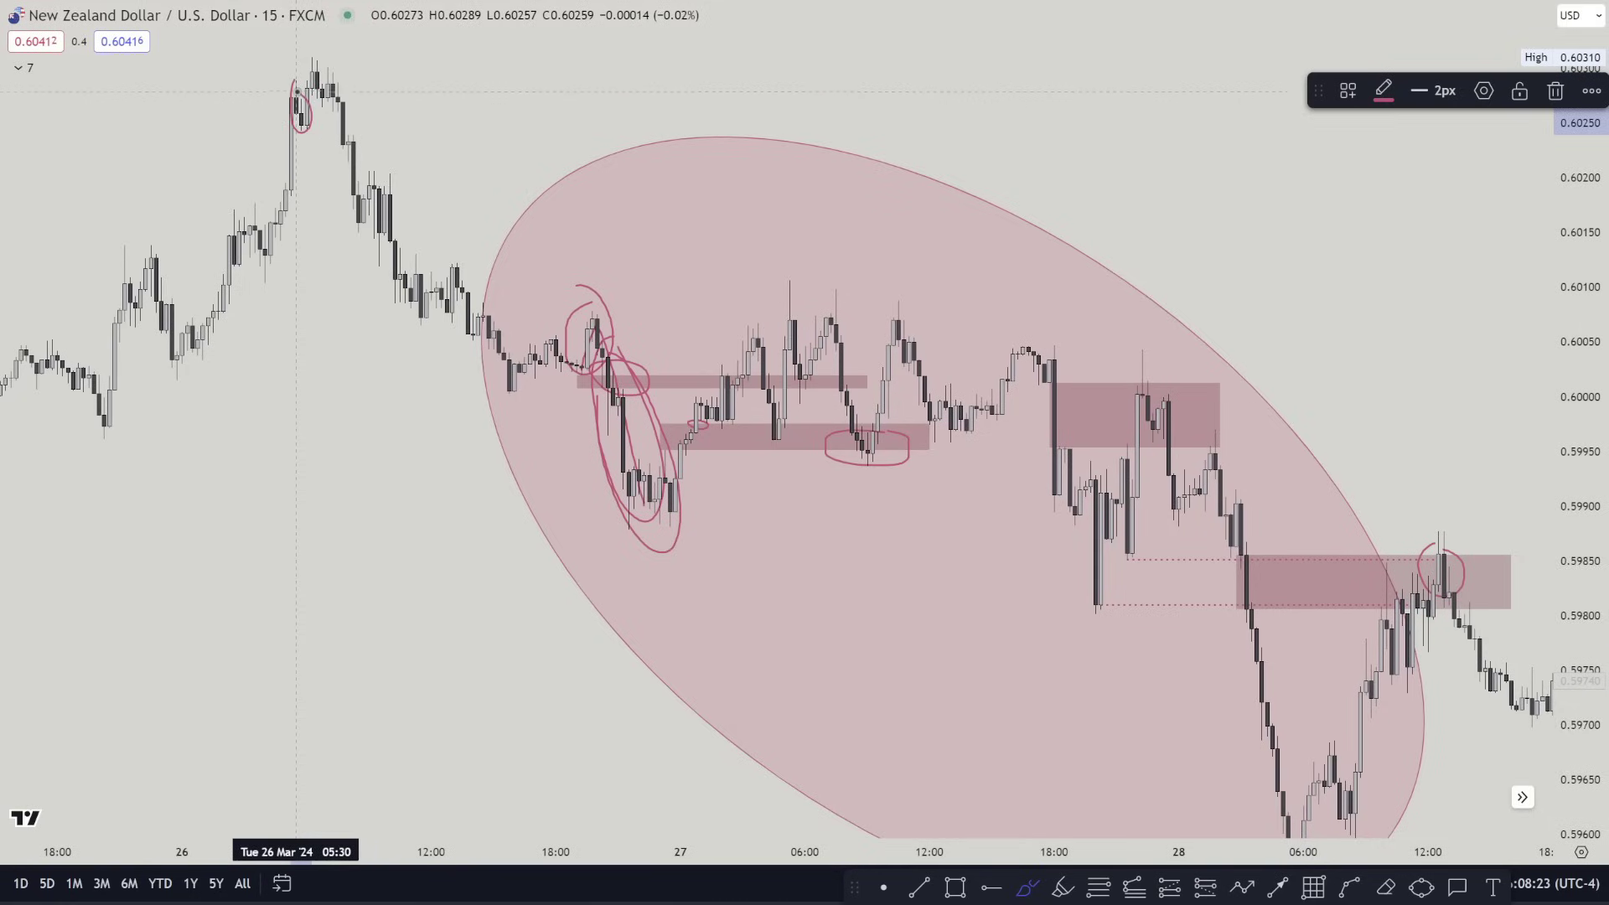
{"action": "mouse_move", "coordinate": [295, 130]}
{"action": "left_mouse_down"}
{"action": "mouse_move", "coordinate": [316, 124]}
{"action": "mouse_move", "coordinate": [417, 271]}
{"action": "mouse_move", "coordinate": [321, 63]}
{"action": "left_mouse_up"}
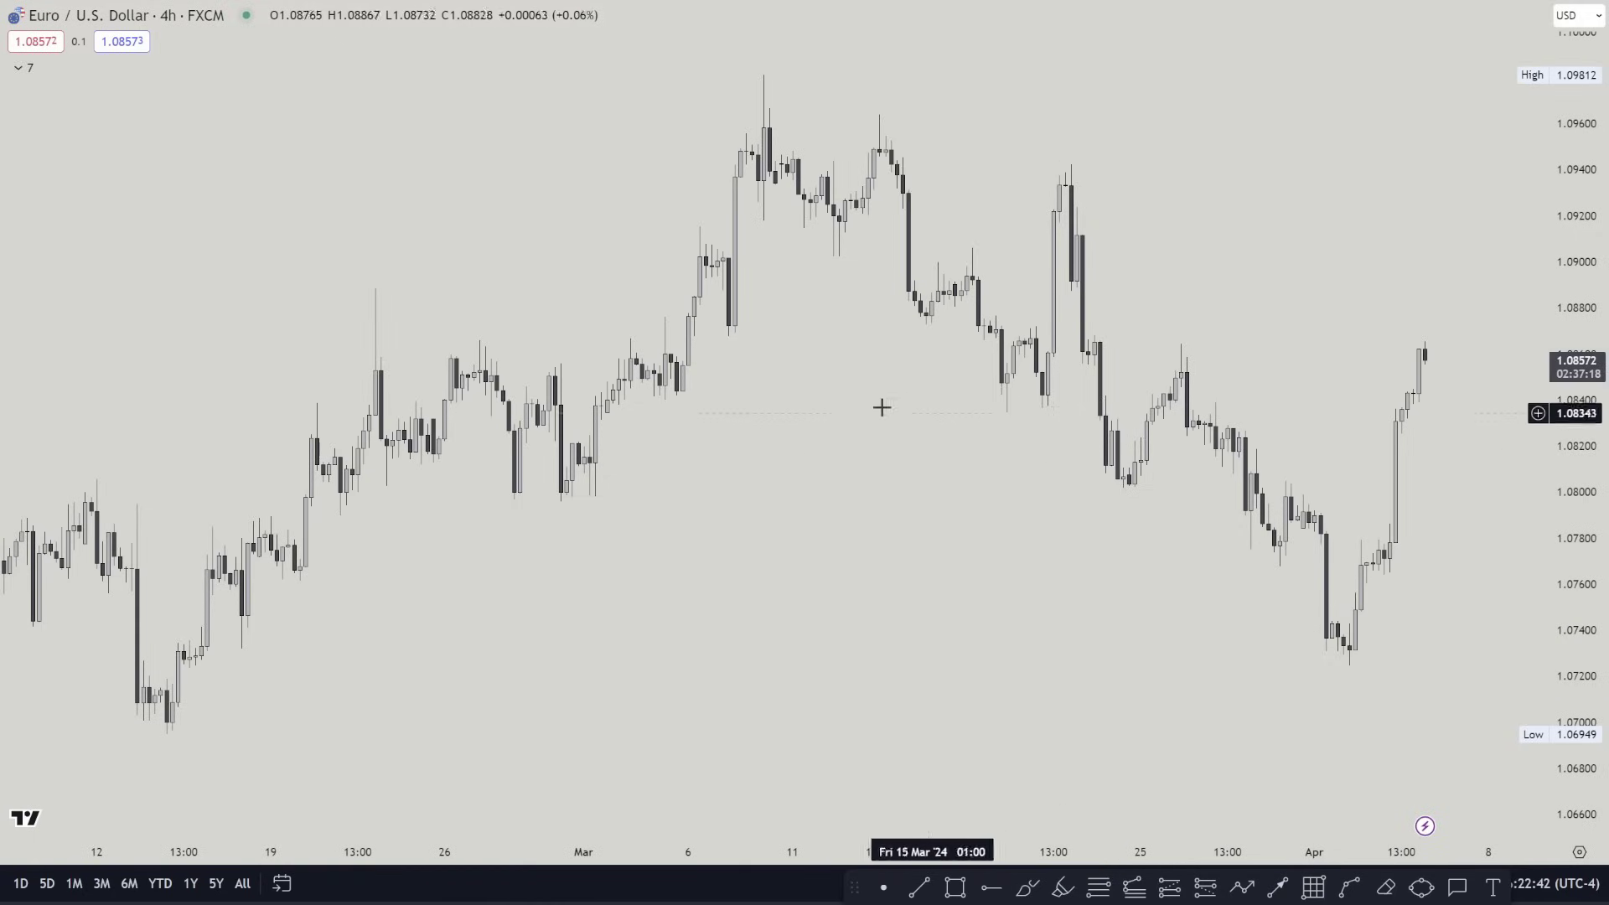
Draw a gap rectangle from about 1.0889 to 1.0870 on the EUR/USD 4h drop after 20 March and brush an arc through it
{"action": "scroll", "coordinate": [959, 442], "scroll_direction": "up", "scroll_amount": 2}
{"action": "mouse_move", "coordinate": [789, 499]}
{"action": "left_mouse_down"}
{"action": "mouse_move", "coordinate": [686, 531]}
{"action": "mouse_move", "coordinate": [784, 530]}
{"action": "left_mouse_up"}
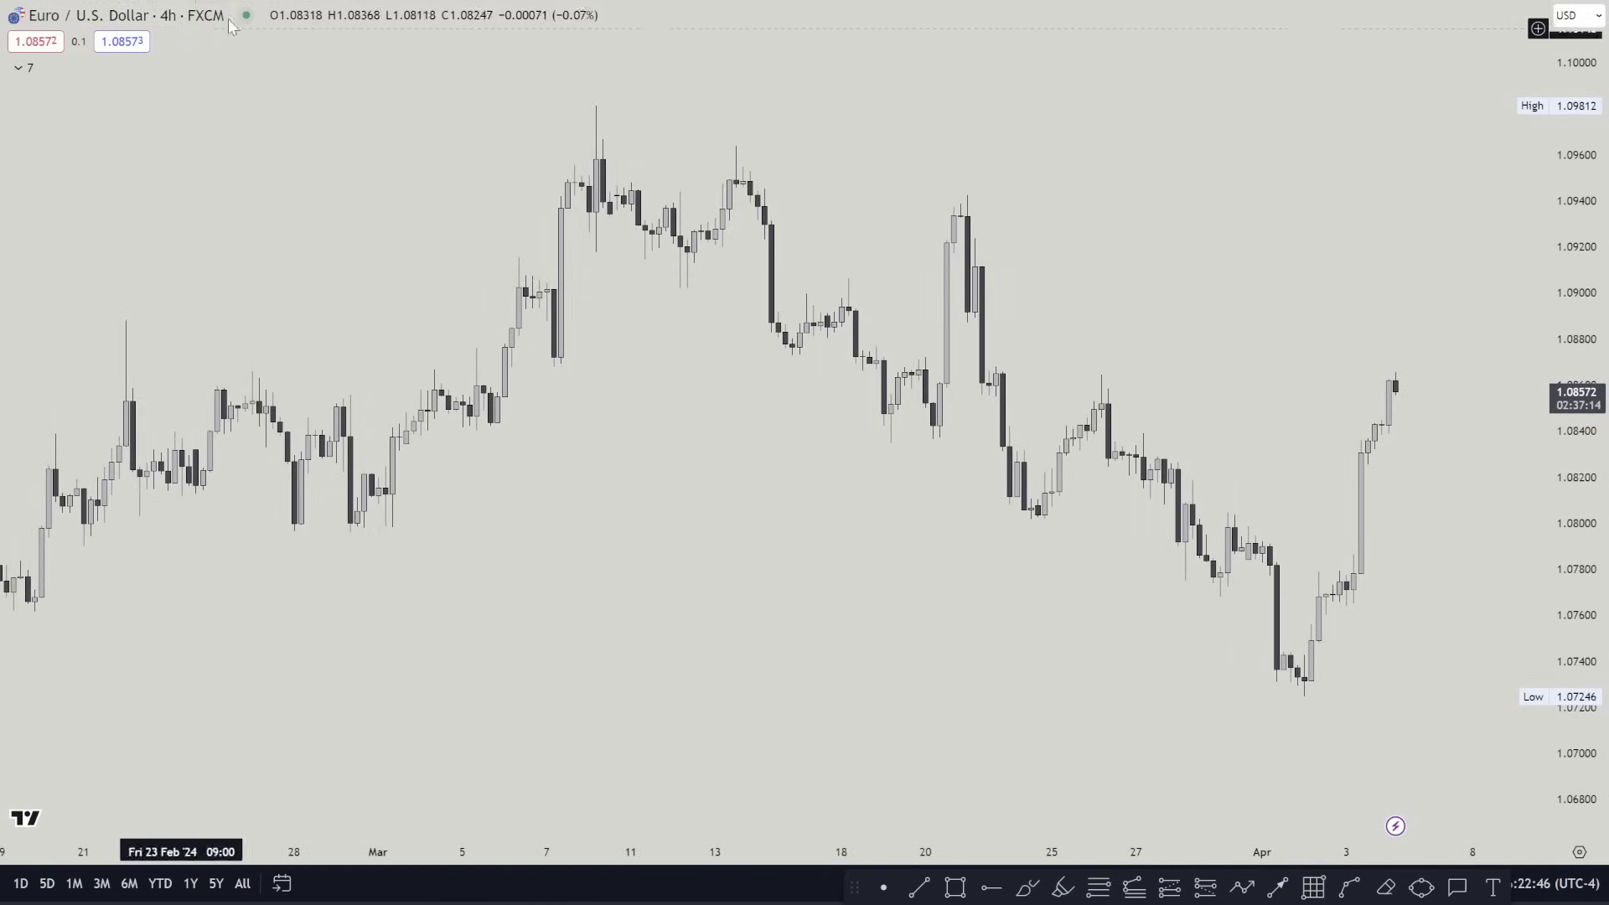
{"action": "left_click", "coordinate": [955, 887]}
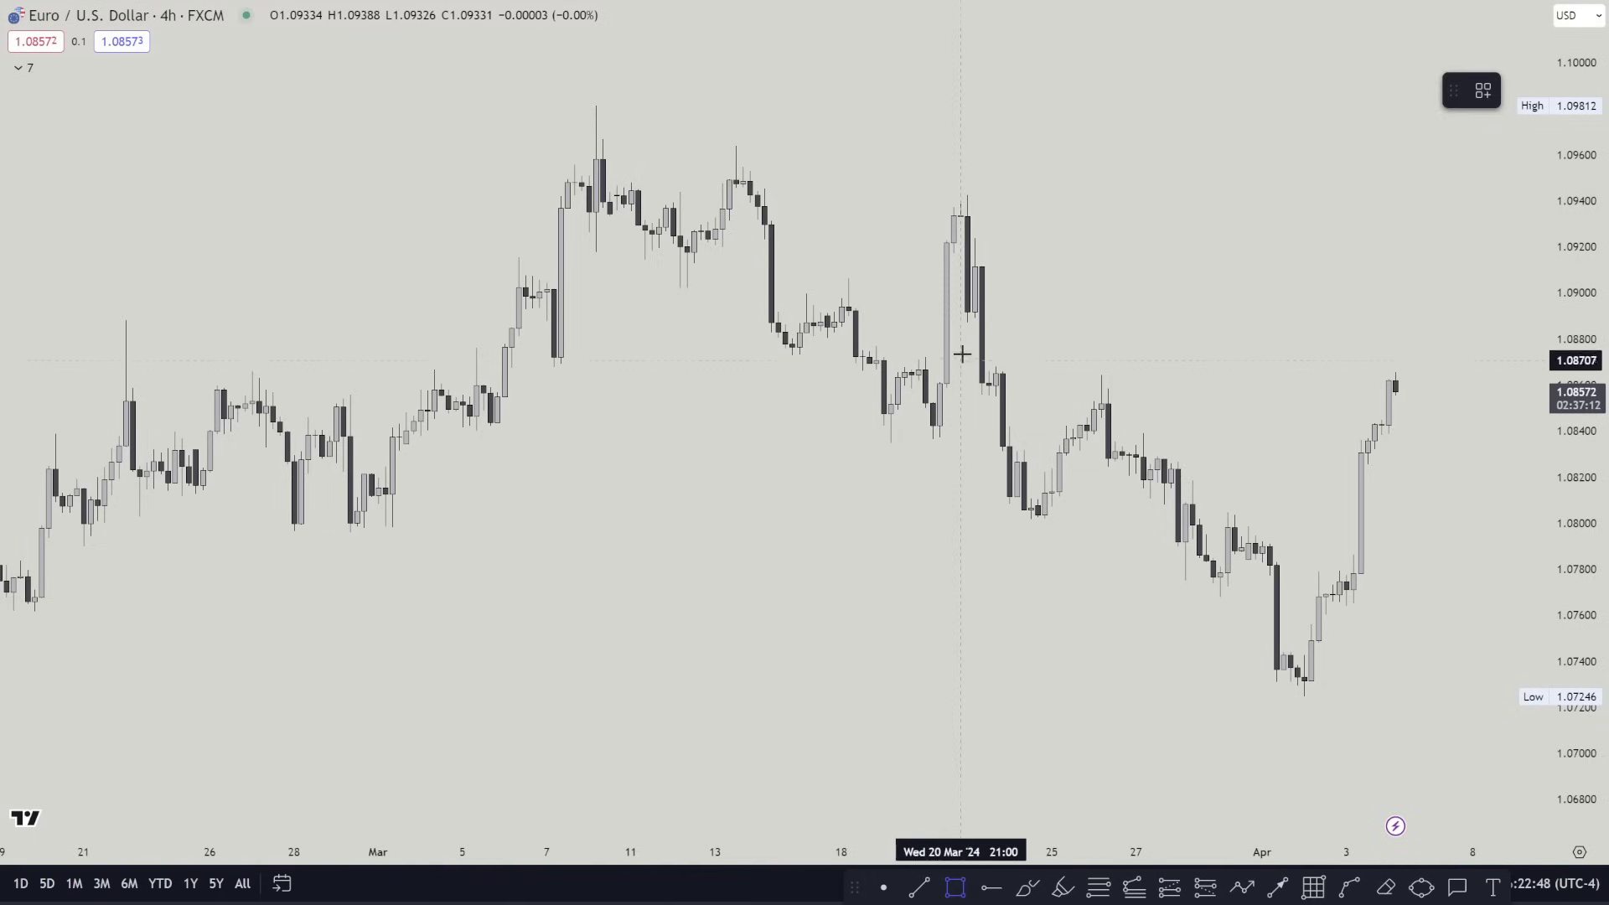
{"action": "mouse_move", "coordinate": [967, 317]}
{"action": "left_mouse_down"}
{"action": "mouse_move", "coordinate": [1073, 363]}
{"action": "mouse_move", "coordinate": [1047, 361]}
{"action": "mouse_move", "coordinate": [1084, 343]}
{"action": "mouse_move", "coordinate": [1114, 379]}
{"action": "left_mouse_up"}
{"action": "left_click", "coordinate": [1028, 887]}
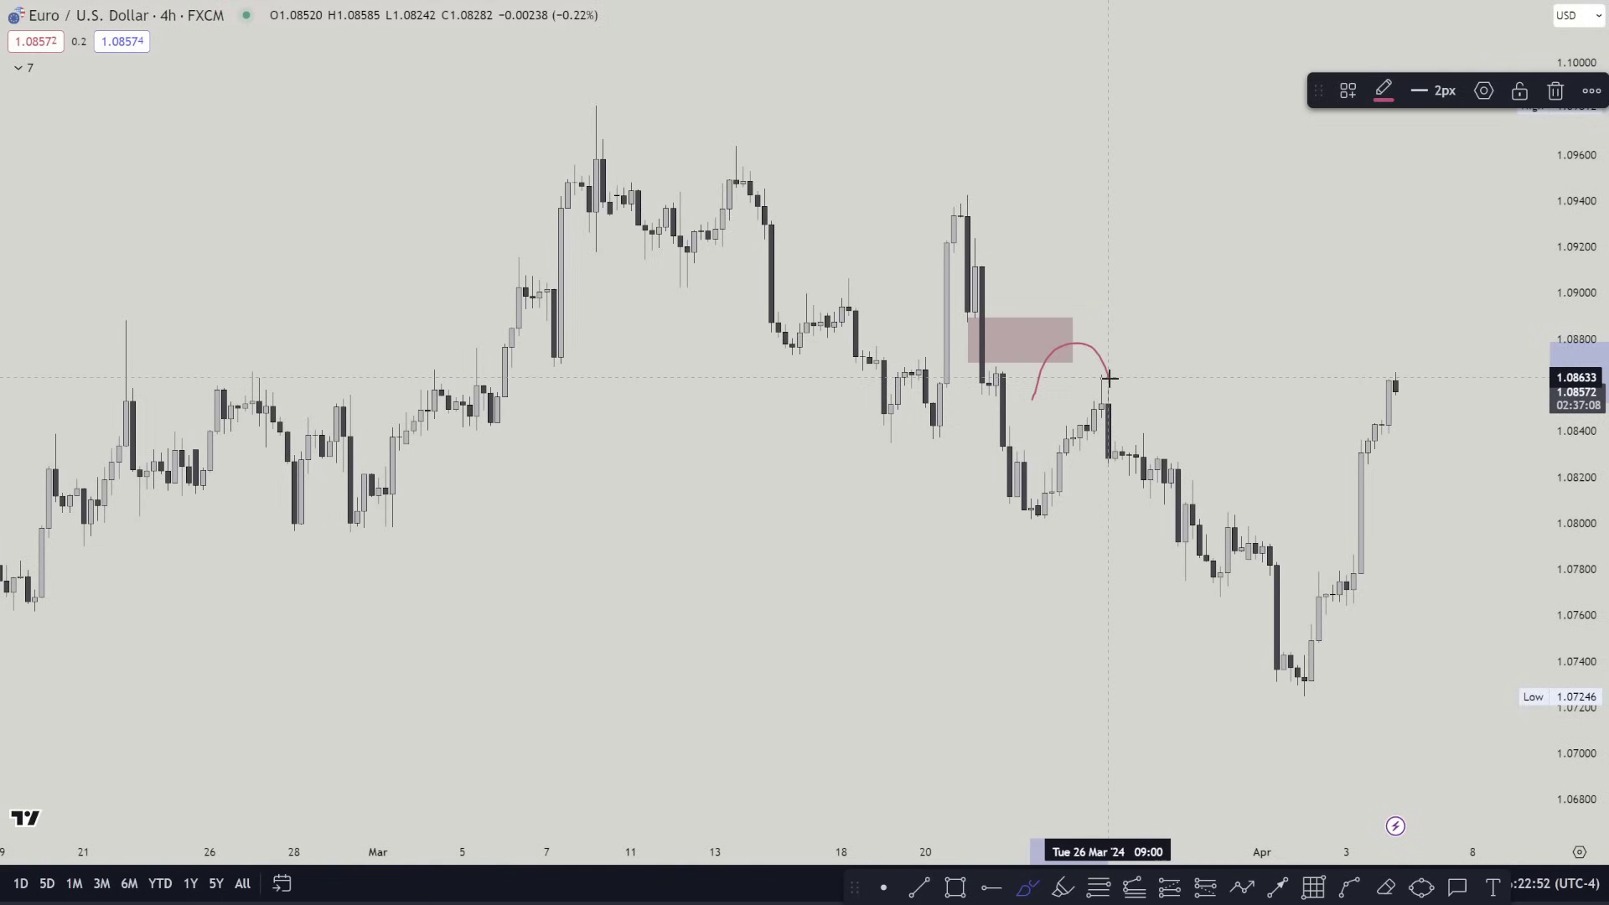
Brush marks beneath the chart's symbol and interval label, and undo them together with the arc and the gap rectangle
{"action": "left_click_drag", "start_coordinate": [209, 114], "coordinate": [202, 176]}
{"action": "mouse_move", "coordinate": [268, 126]}
{"action": "left_mouse_down"}
{"action": "mouse_move", "coordinate": [237, 165]}
{"action": "mouse_move", "coordinate": [244, 189]}
{"action": "left_mouse_up"}
{"action": "key", "text": "ctrl+z"}
{"action": "key", "text": "ctrl+z"}
{"action": "key", "text": "ctrl+z"}
{"action": "key", "text": "ctrl+z"}
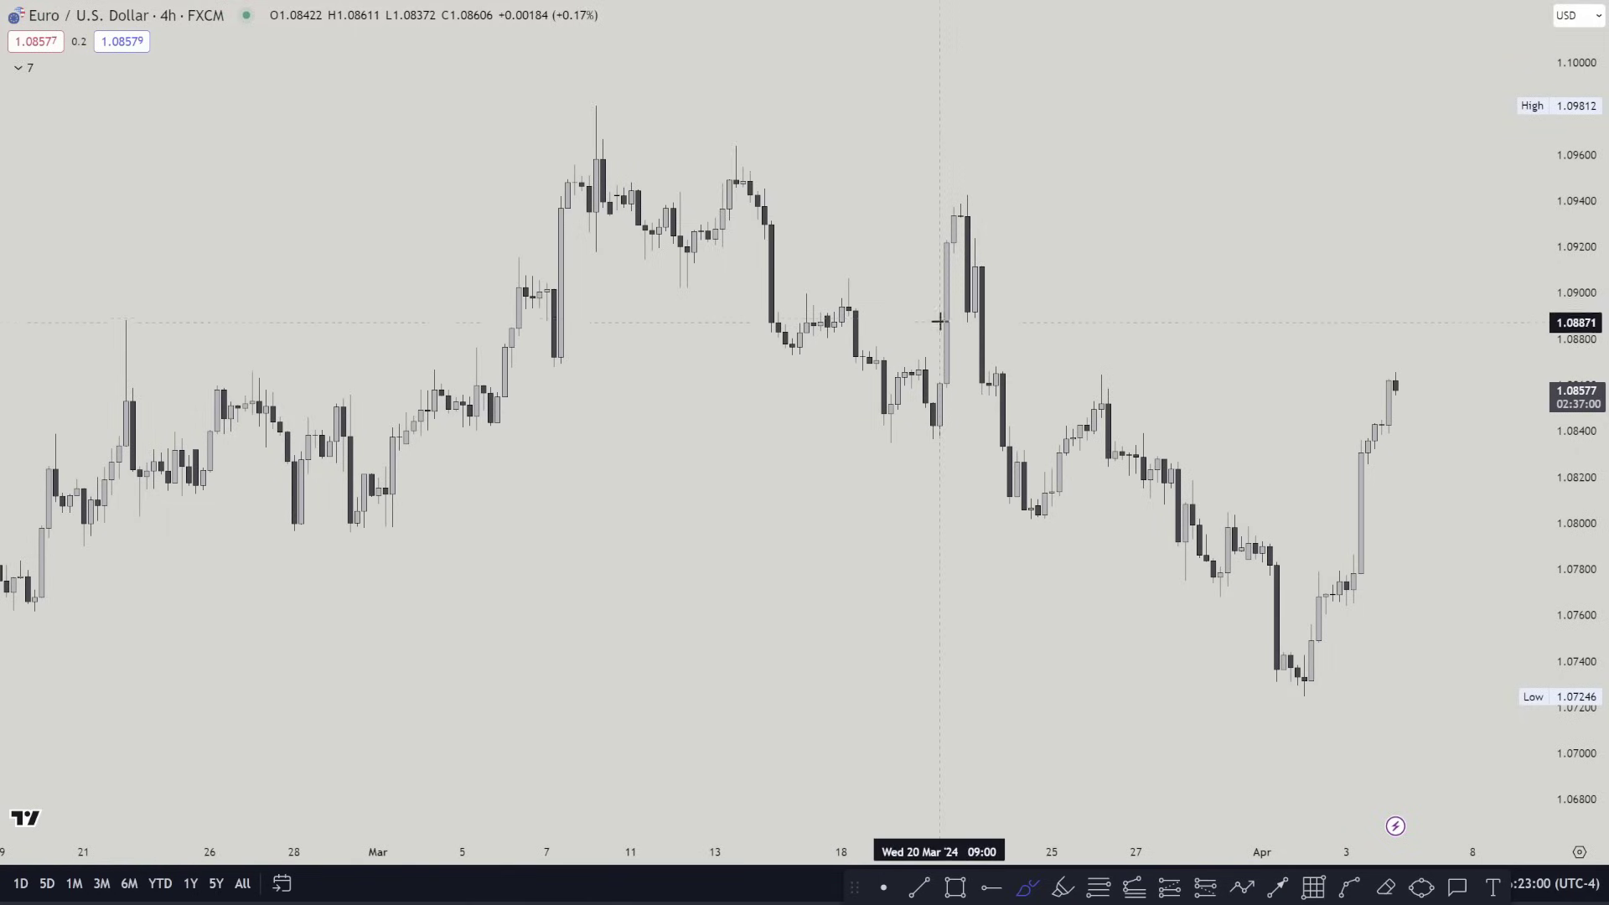
Brush two horizontal lines at about 1.0891 and 1.0872 across the same EUR/USD gap, undo both and leave the brush
{"action": "left_click_drag", "start_coordinate": [971, 314], "coordinate": [1235, 315]}
{"action": "left_click_drag", "start_coordinate": [986, 362], "coordinate": [1168, 355]}
{"action": "key", "text": "ctrl+z"}
{"action": "key", "text": "ctrl+z"}
{"action": "key", "text": "Escape"}
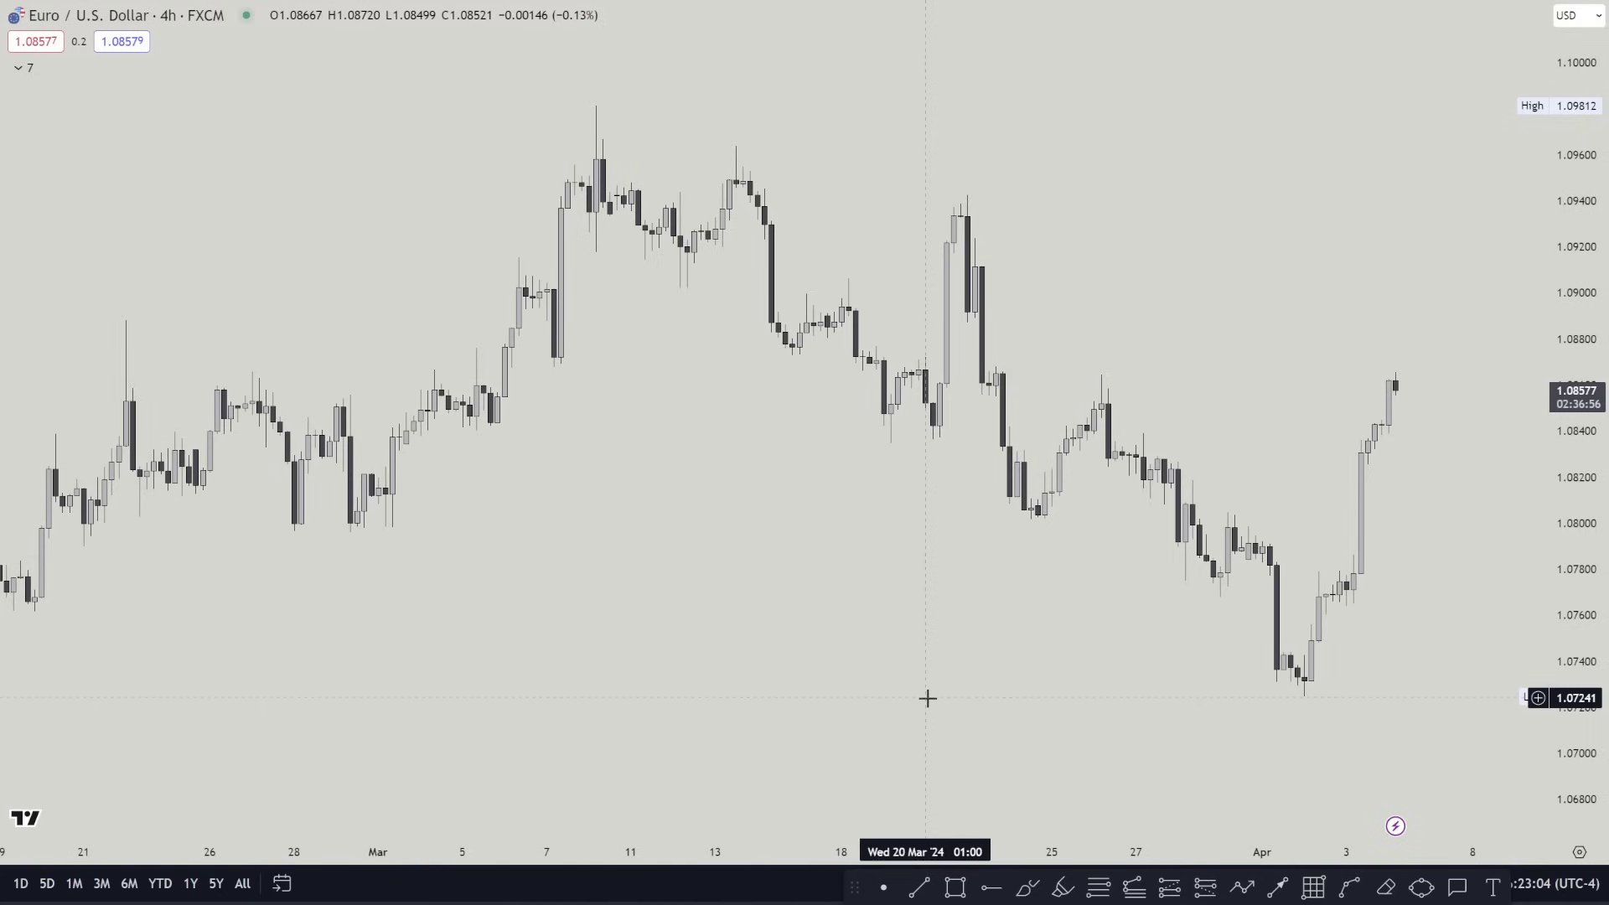
Set the EUR/USD chart's interval to 1D
{"action": "type", "text": "1D"}
{"action": "key", "text": "Return"}
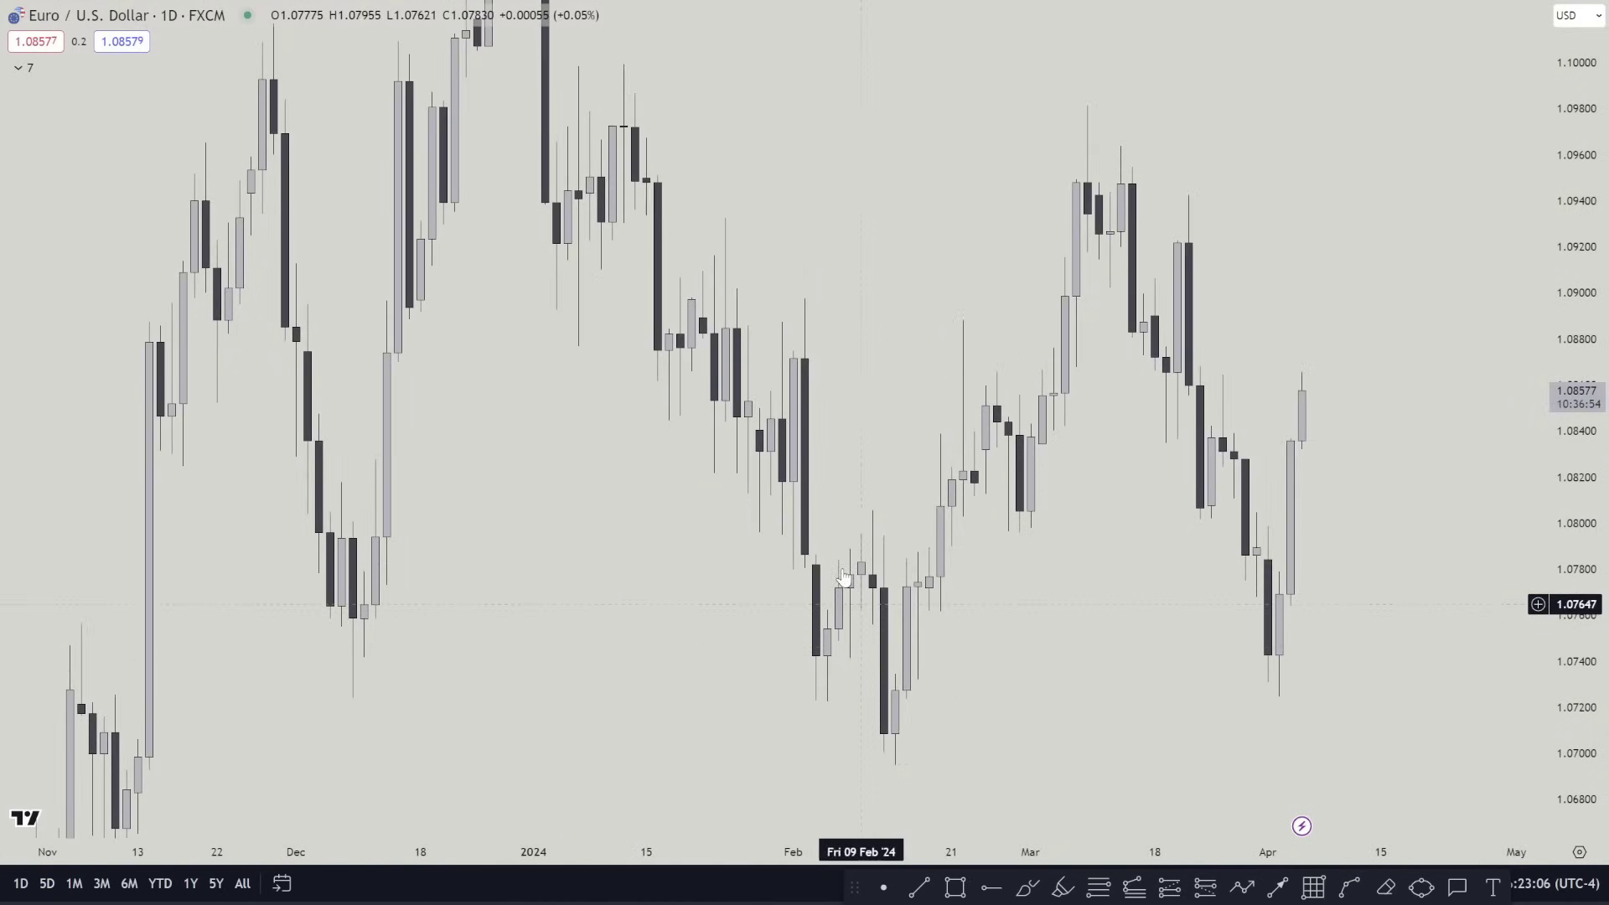
Draw a gap rectangle on the EUR/USD daily chart from 1.08315 to 1.07062, spanning 13 November to 19 December 2023
{"action": "scroll", "coordinate": [1110, 499], "scroll_direction": "down", "scroll_amount": 5}
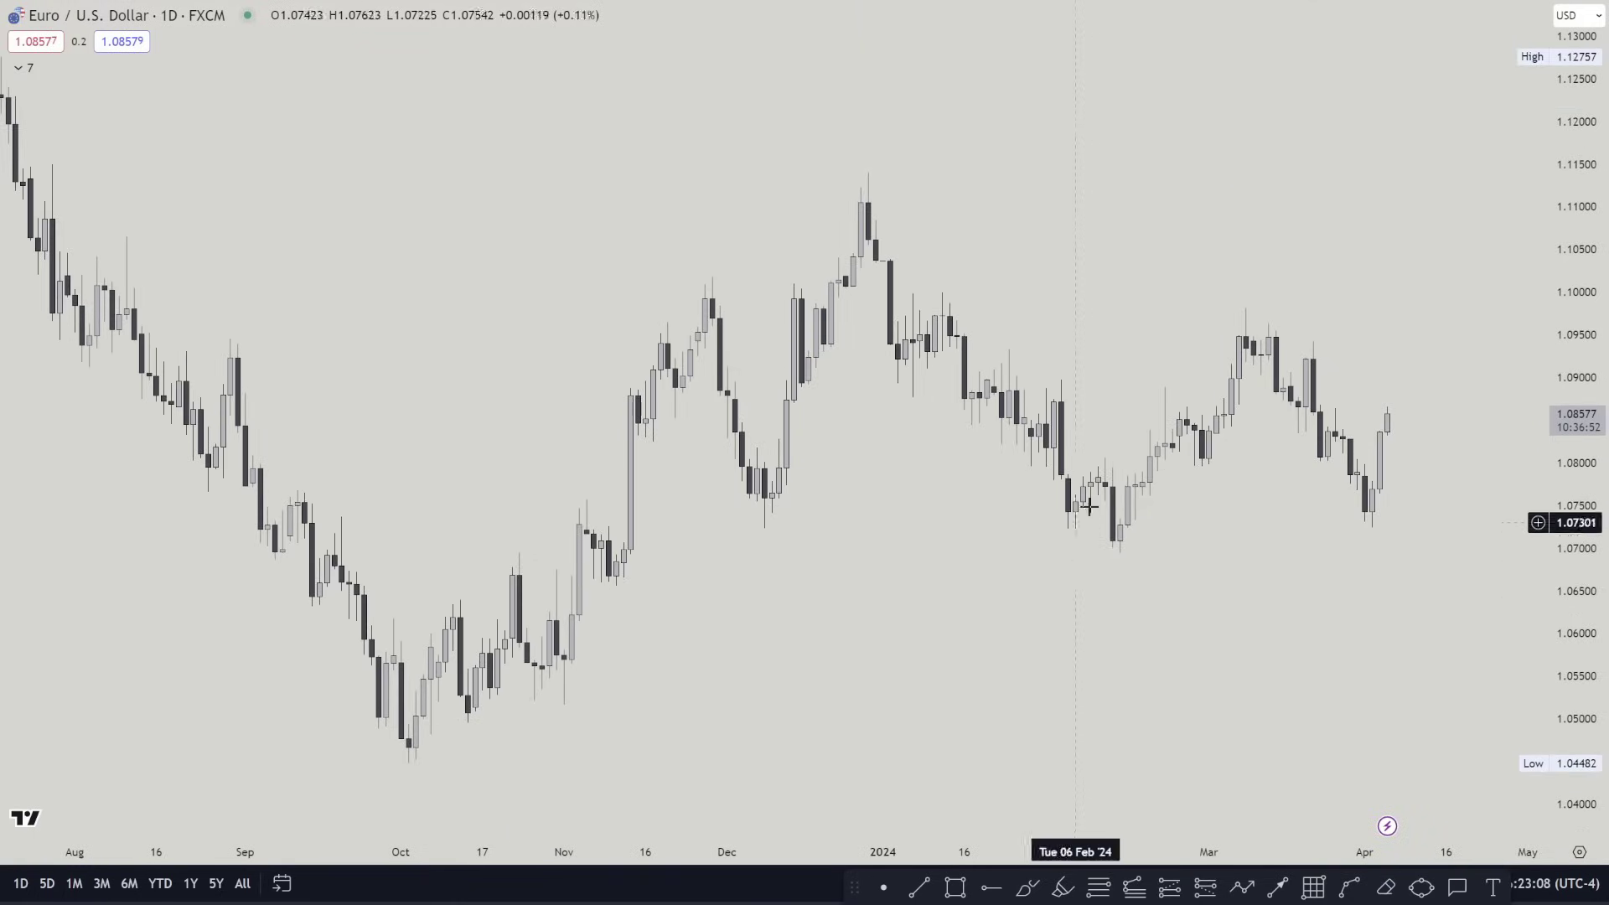
{"action": "mouse_move", "coordinate": [1150, 588]}
{"action": "left_mouse_down"}
{"action": "mouse_move", "coordinate": [934, 600]}
{"action": "mouse_move", "coordinate": [1178, 602]}
{"action": "left_mouse_up"}
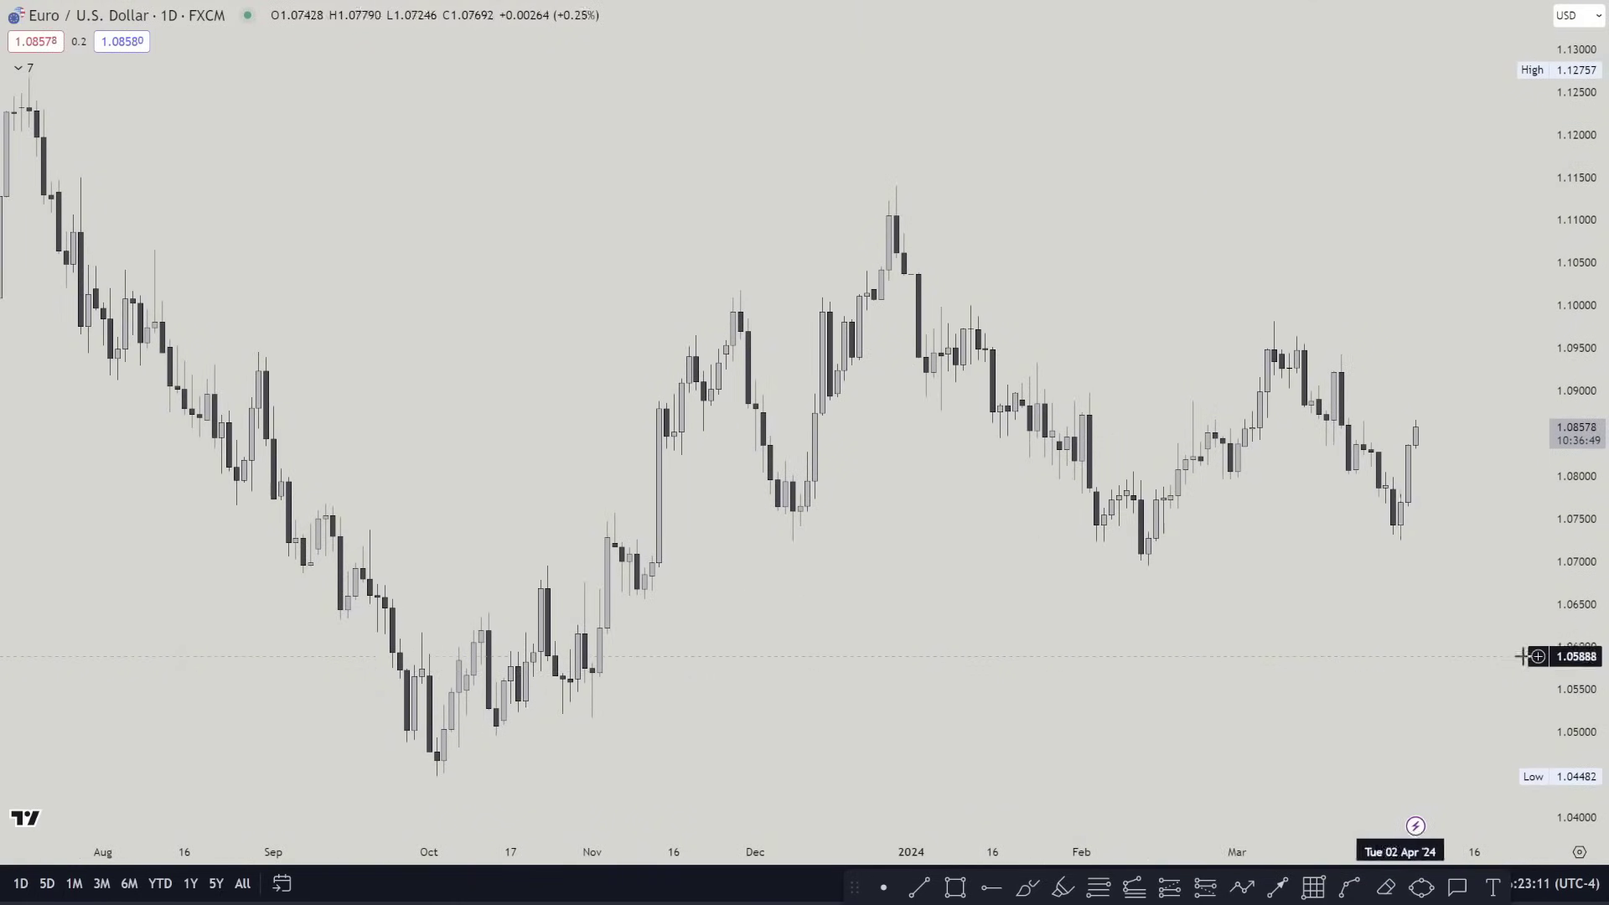
{"action": "left_click_drag", "start_coordinate": [1444, 611], "coordinate": [1249, 610]}
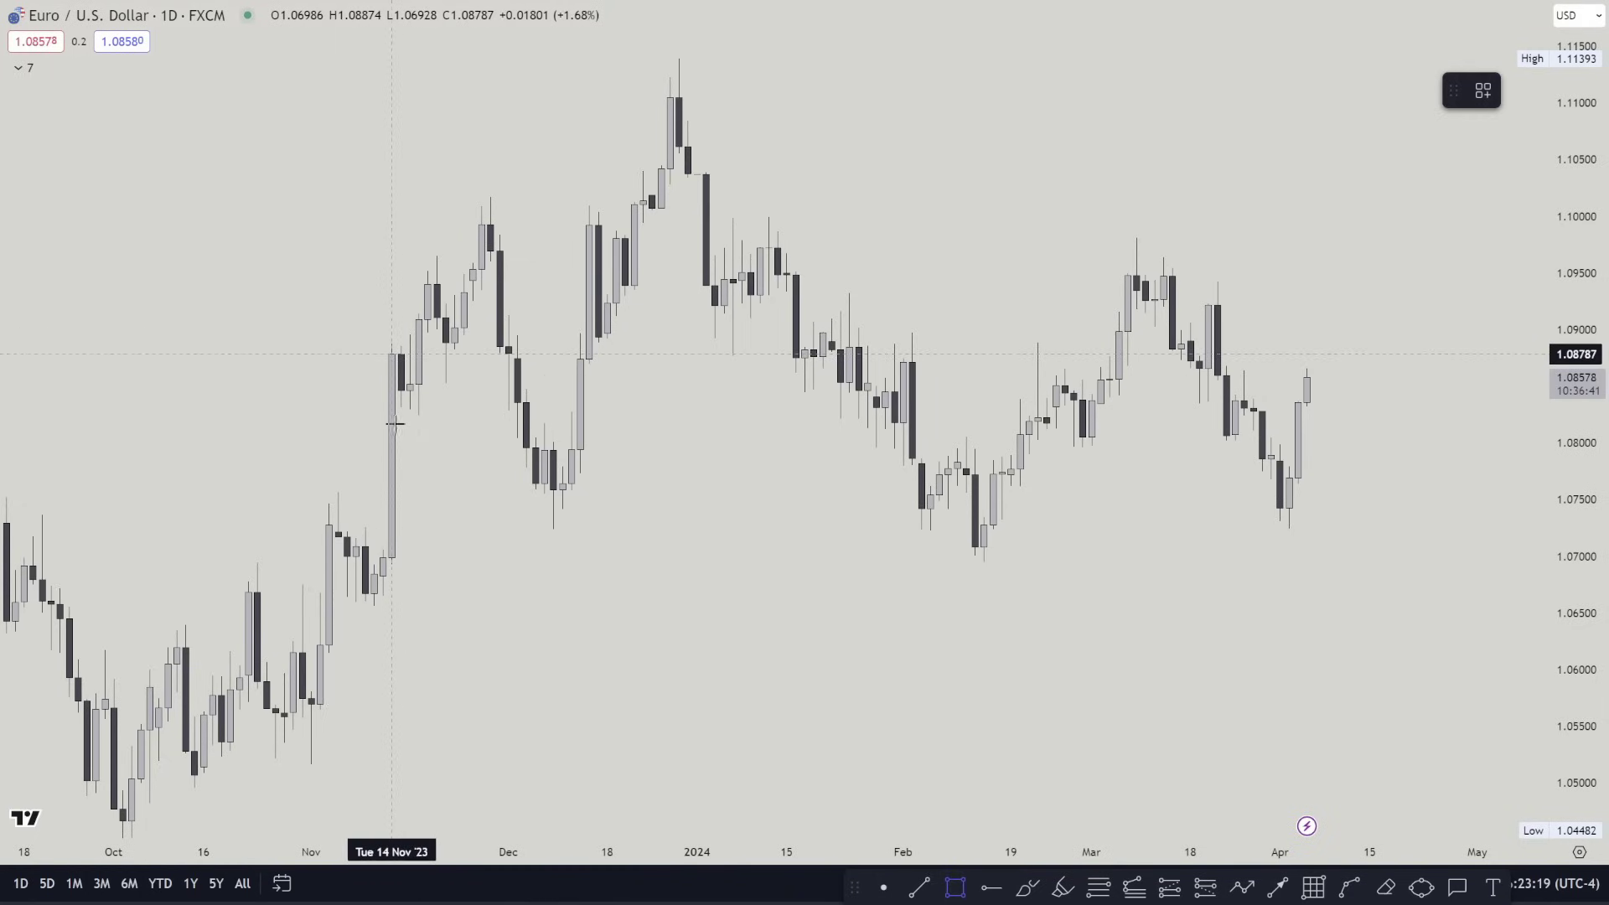
{"action": "left_click_drag", "start_coordinate": [384, 408], "coordinate": [616, 549]}
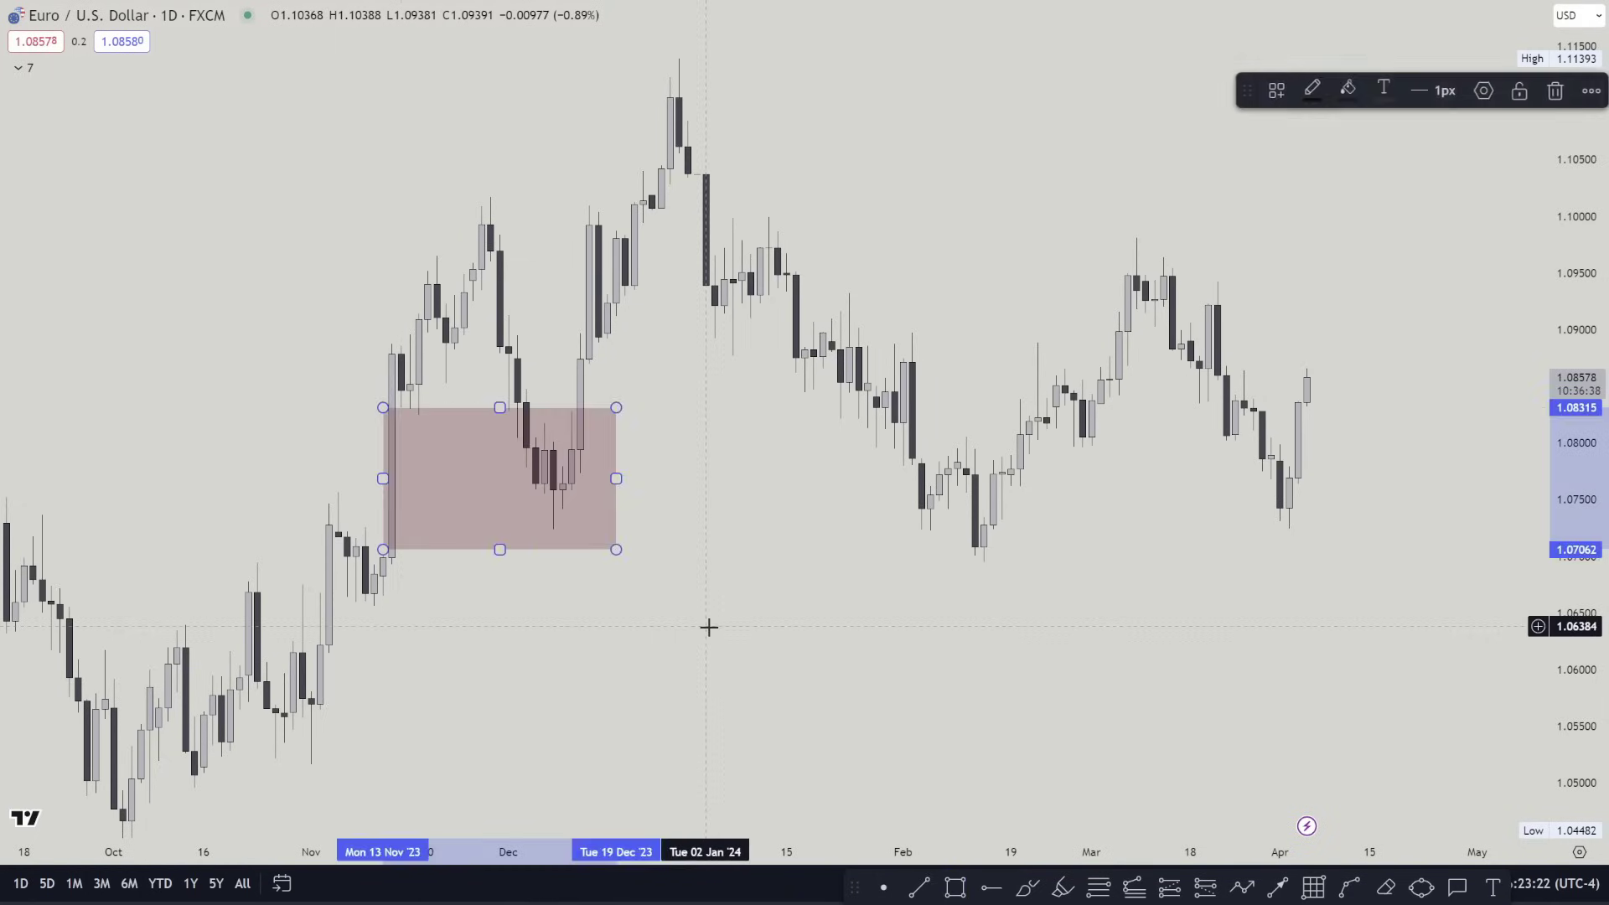
{"action": "left_click", "coordinate": [708, 625]}
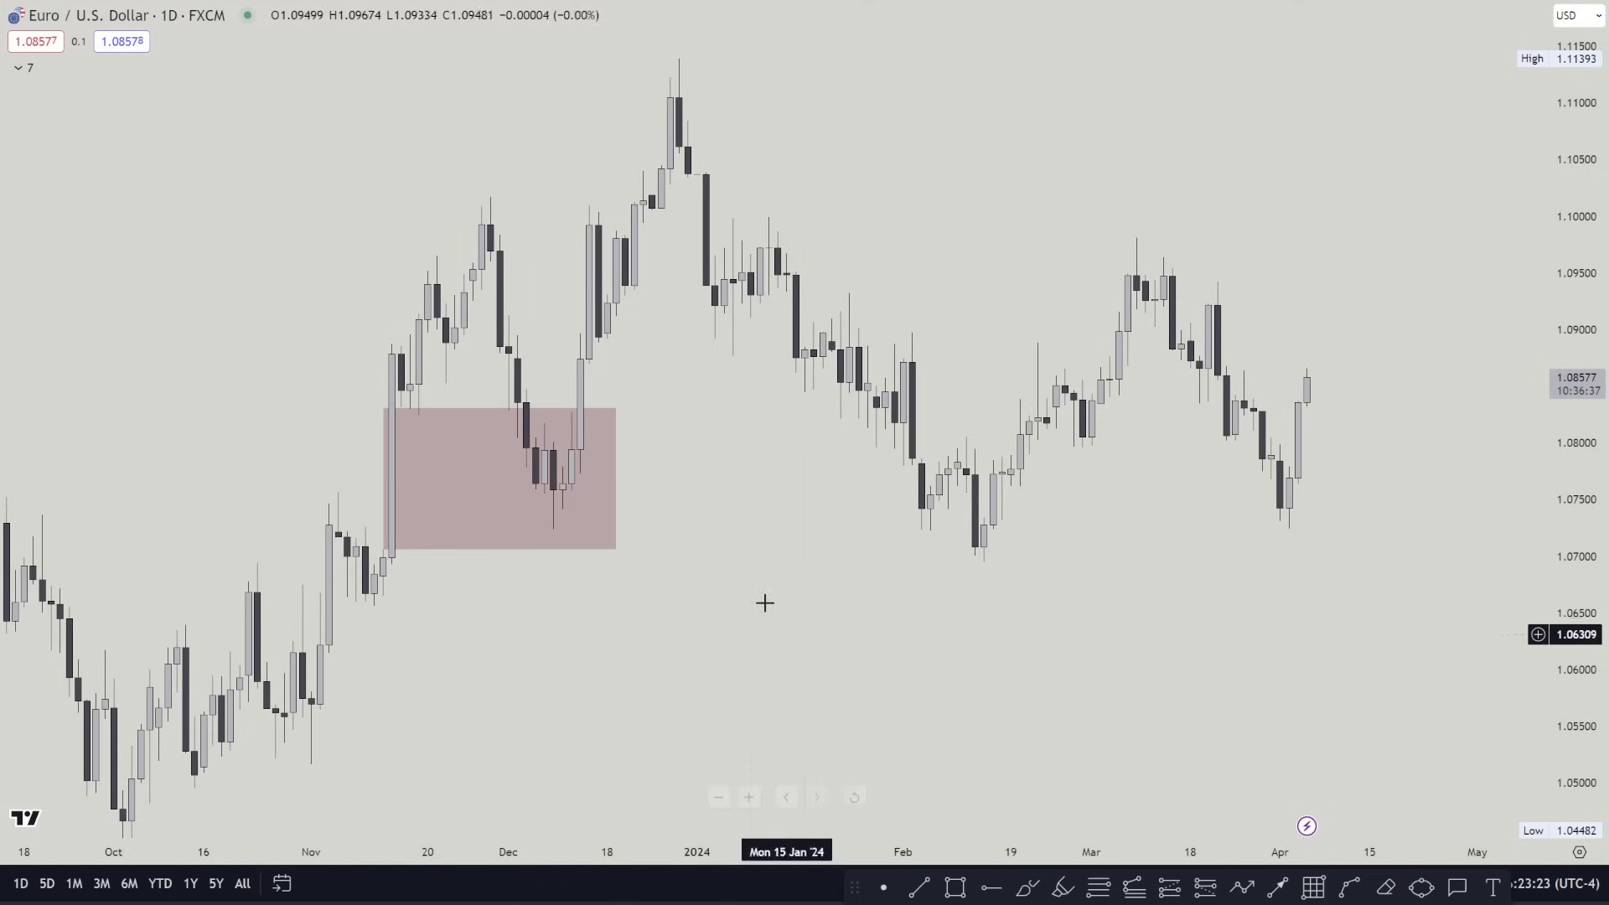
Draw two dashed horizontal lines across the November gap rectangle, from the 6 November high near 1.0756 and the 9 November high at 1.07255
{"action": "left_click_drag", "start_coordinate": [761, 604], "coordinate": [882, 593]}
{"action": "left_click", "coordinate": [919, 887]}
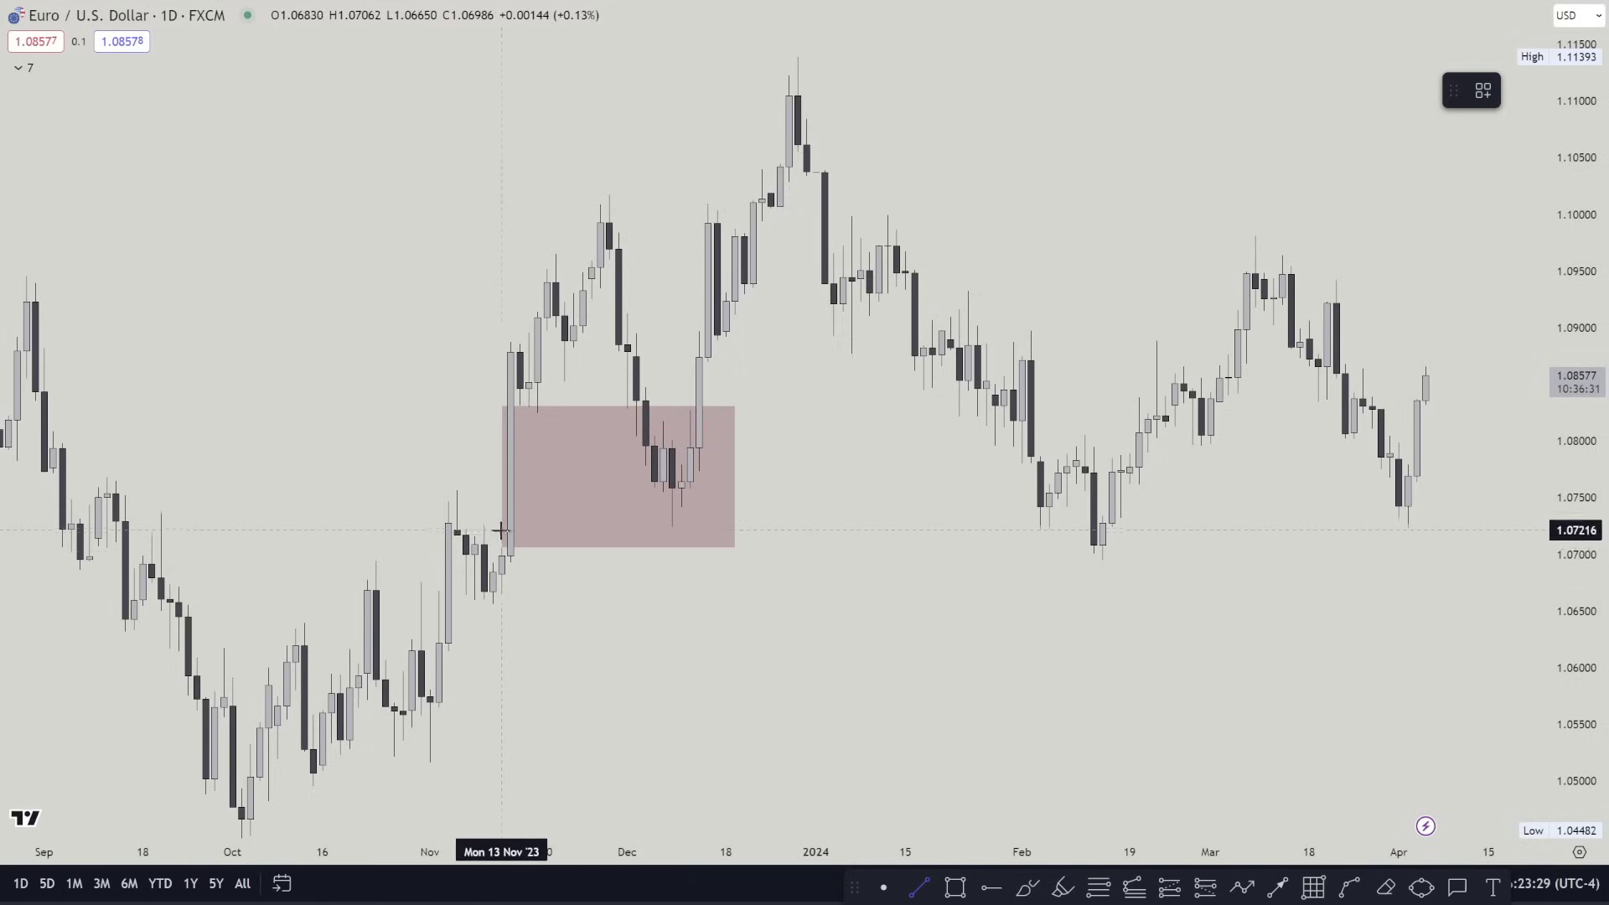
{"action": "left_click", "coordinate": [456, 492]}
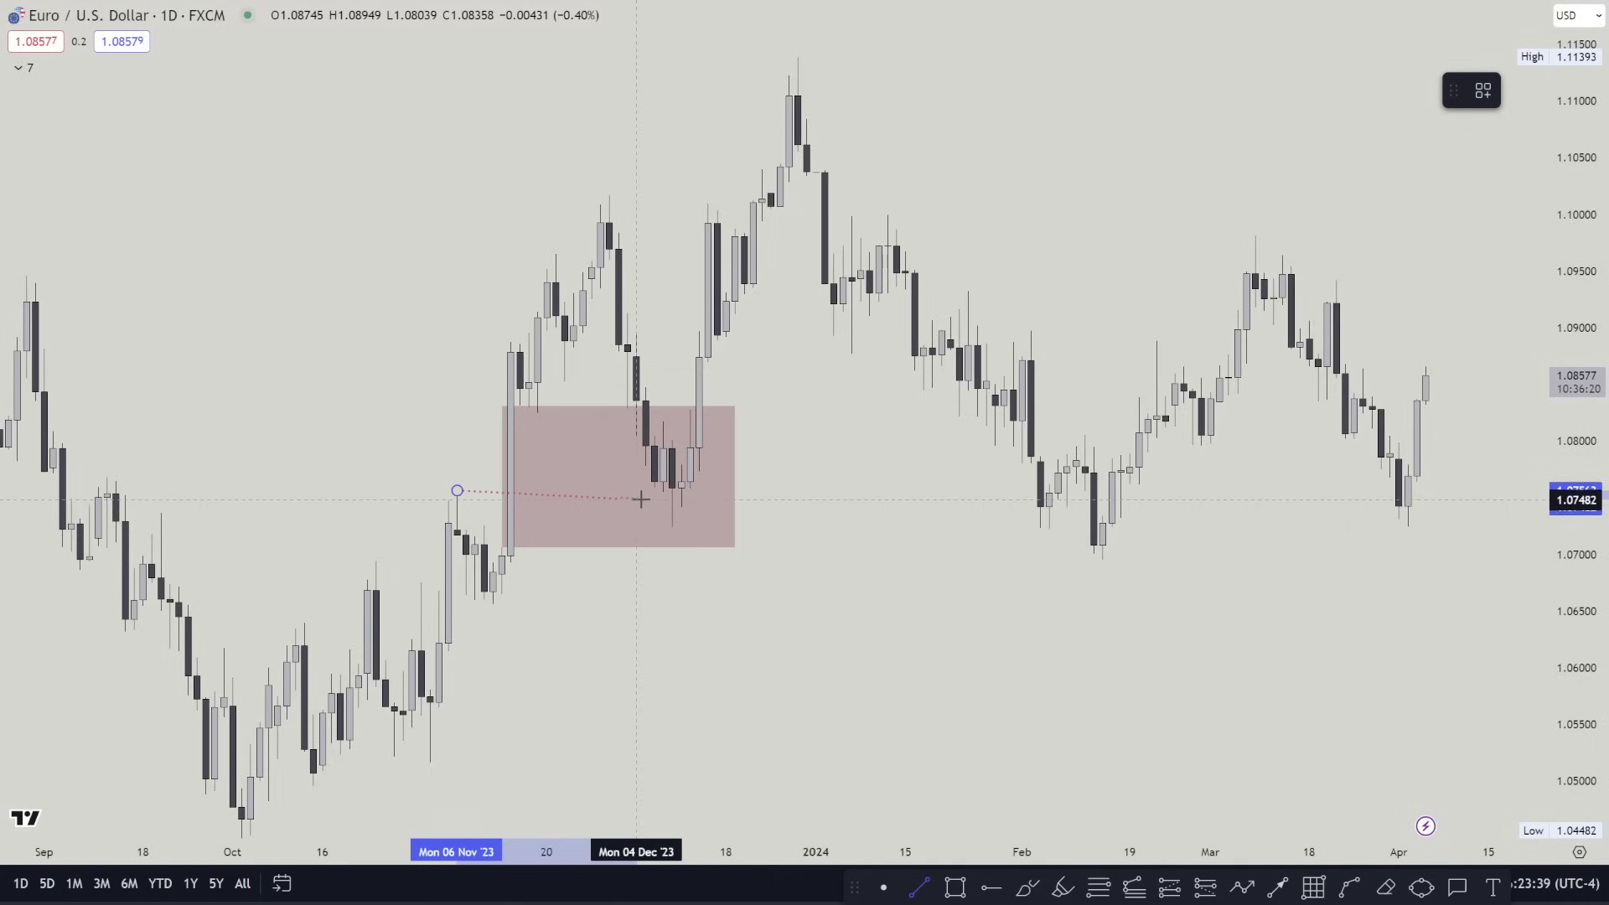
{"action": "left_click", "coordinate": [688, 497]}
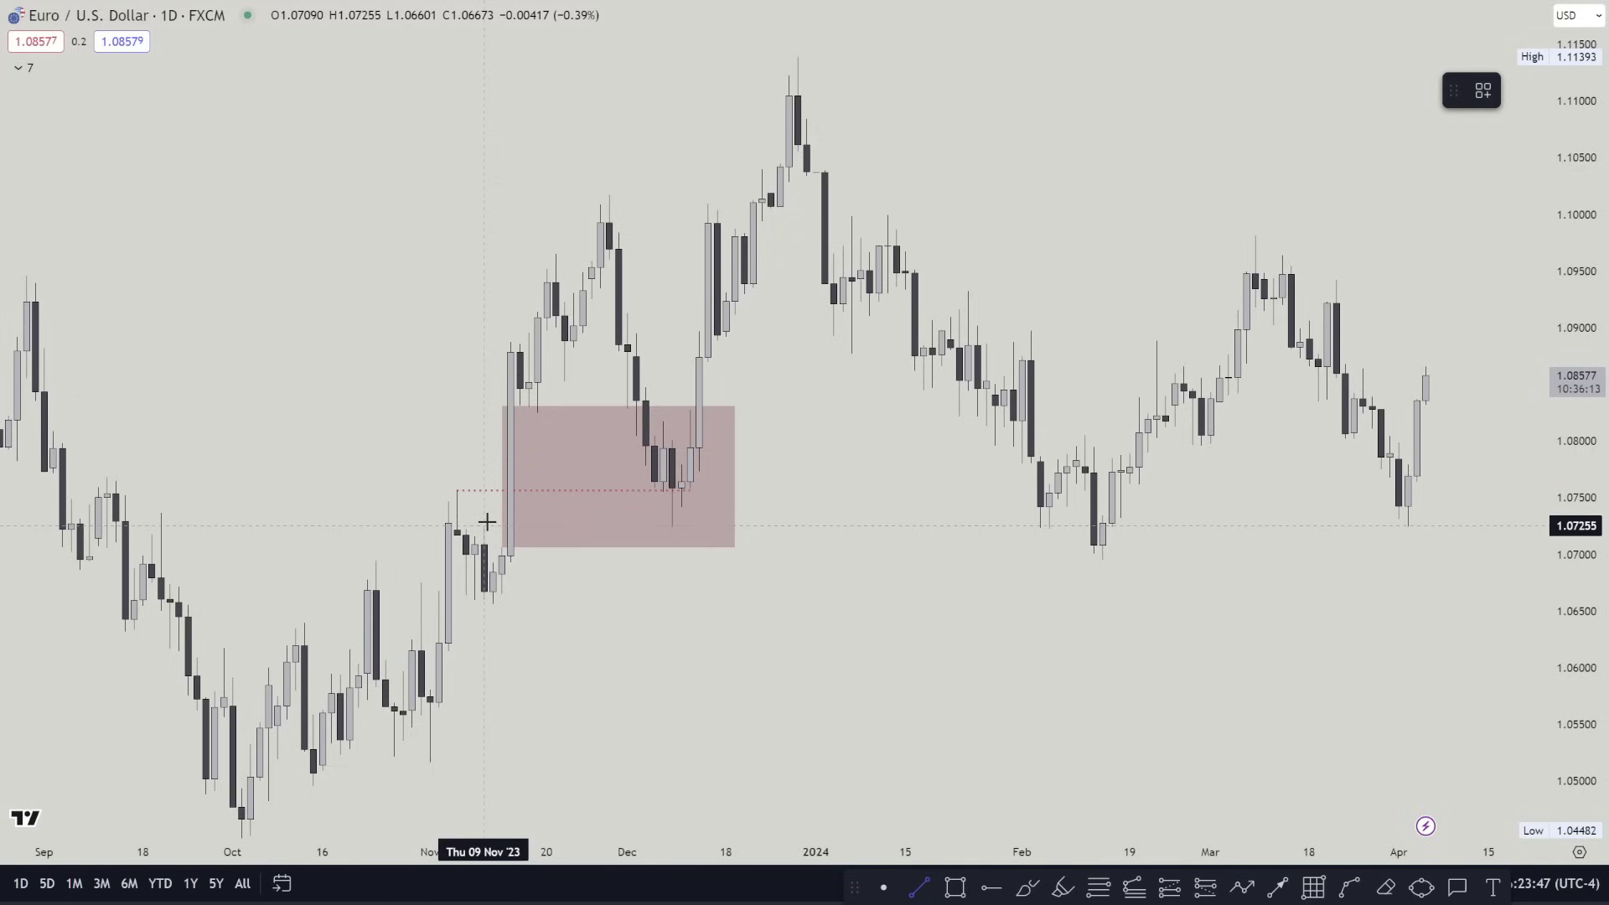
{"action": "left_click", "coordinate": [486, 523]}
{"action": "left_click", "coordinate": [691, 525]}
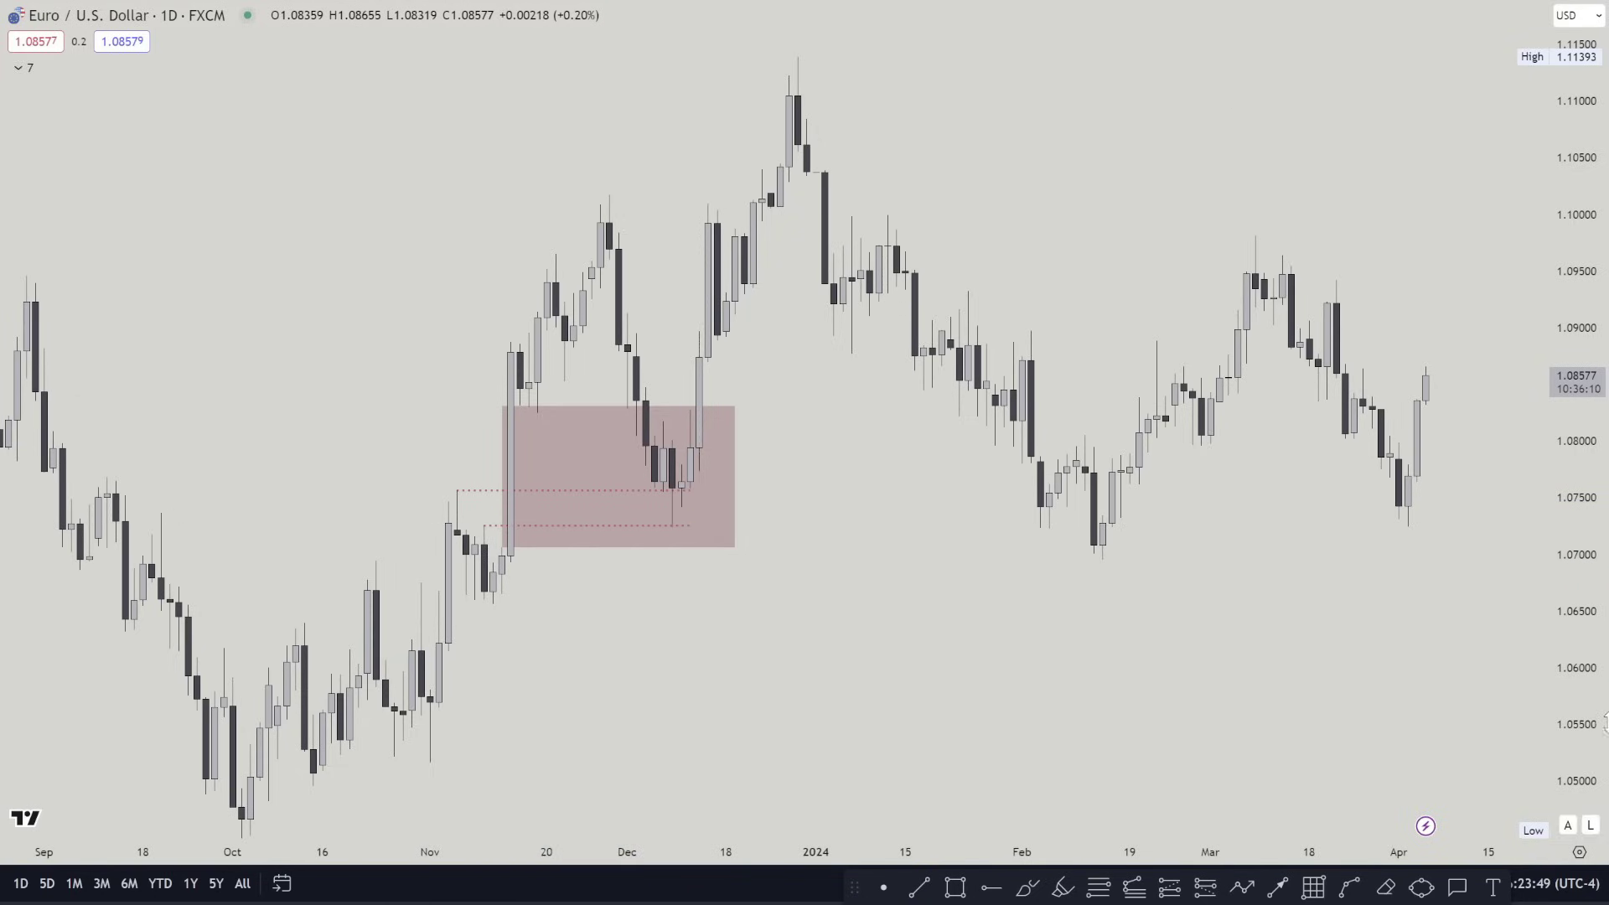
Draw a gap rectangle from 1.07163 to 1.06675 starting at 2 November 2023 and extend it to about 15 November
{"action": "left_click_drag", "start_coordinate": [1575, 687], "coordinate": [1576, 301]}
{"action": "scroll", "coordinate": [928, 627], "scroll_direction": "down", "scroll_amount": 4}
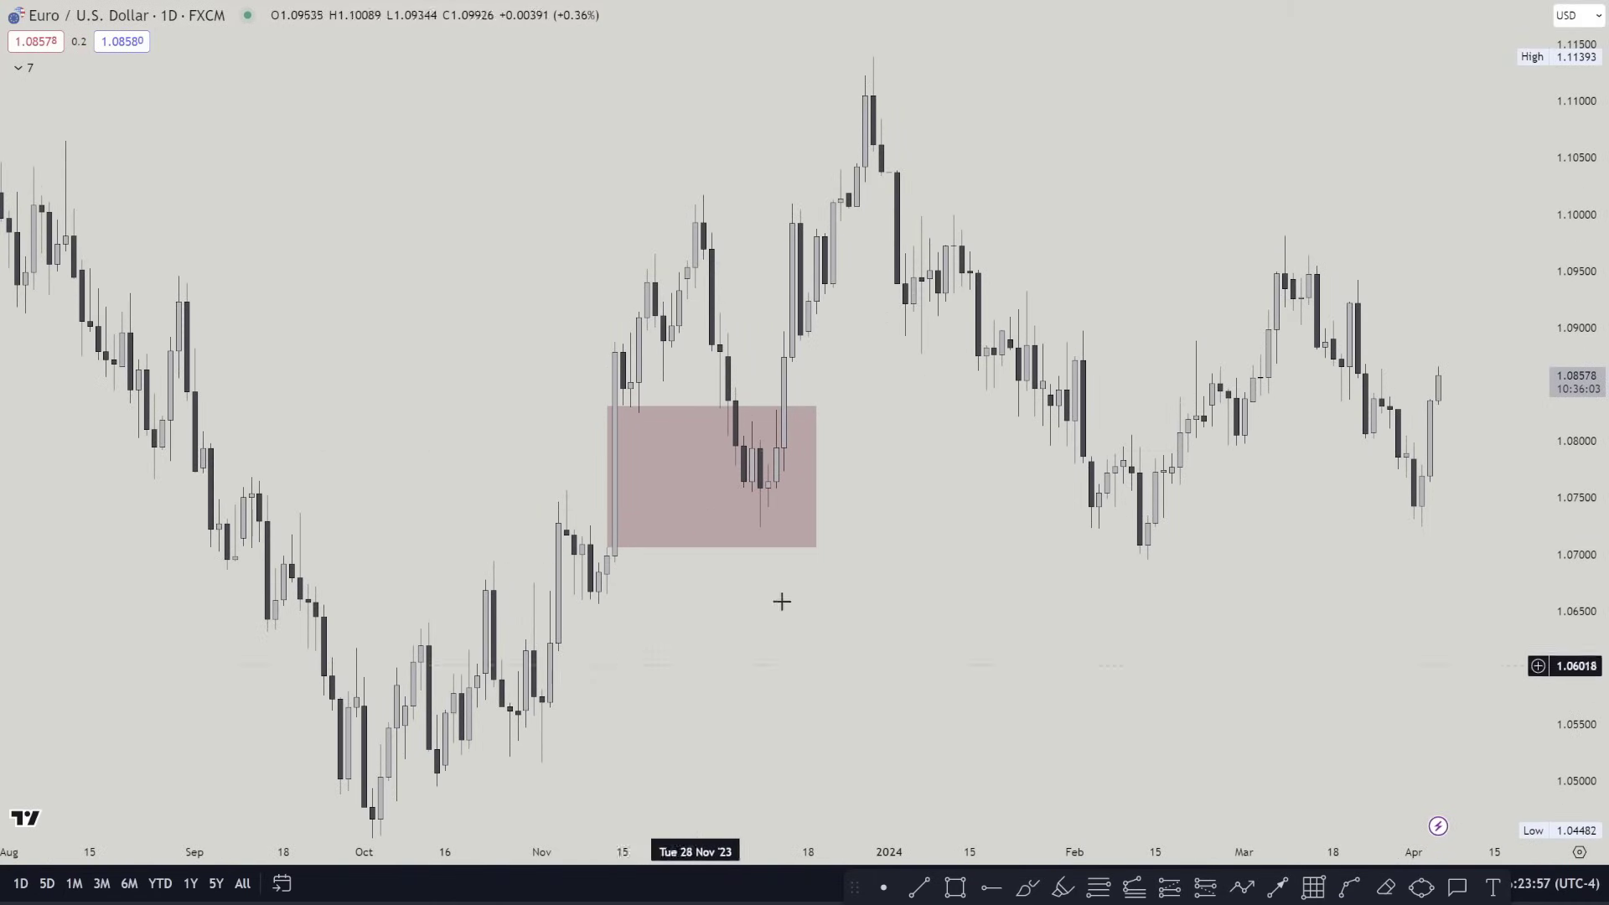
{"action": "left_click_drag", "start_coordinate": [586, 481], "coordinate": [528, 522]}
{"action": "left_click_drag", "start_coordinate": [874, 636], "coordinate": [726, 654]}
{"action": "scroll", "coordinate": [531, 642], "scroll_direction": "left", "scroll_amount": 3}
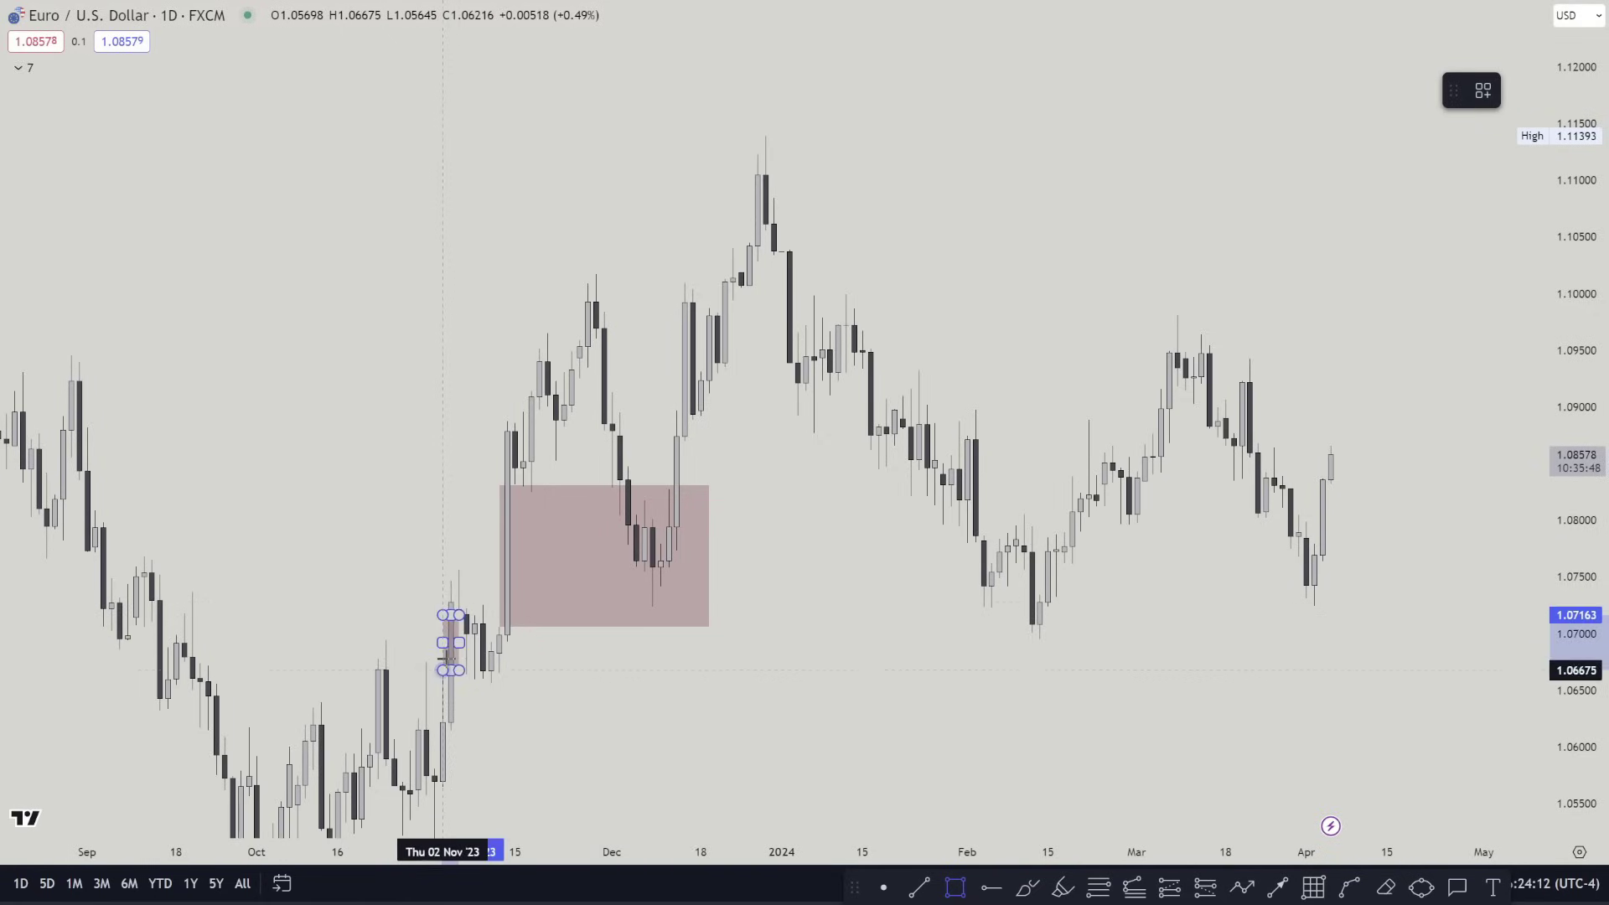
{"action": "left_click", "coordinate": [443, 670]}
{"action": "left_click_drag", "start_coordinate": [459, 643], "coordinate": [515, 643]}
{"action": "key", "text": "Escape"}
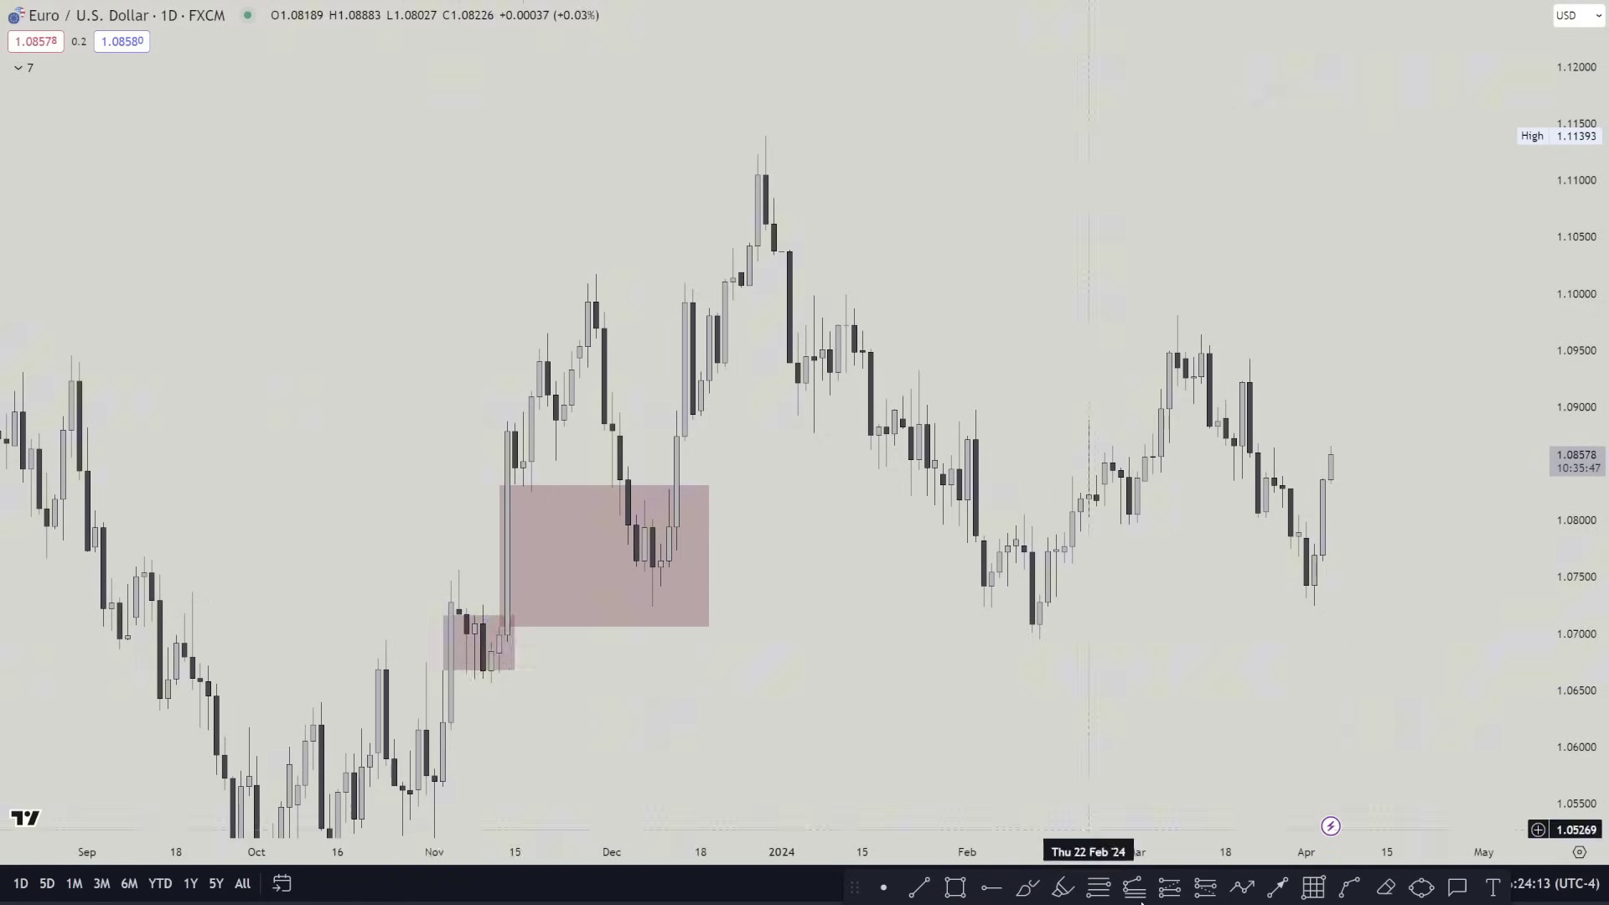
Draw a gap rectangle from 1.0960 to about 1.0913 on the drop starting 29 November 2023
{"action": "left_click", "coordinate": [955, 887]}
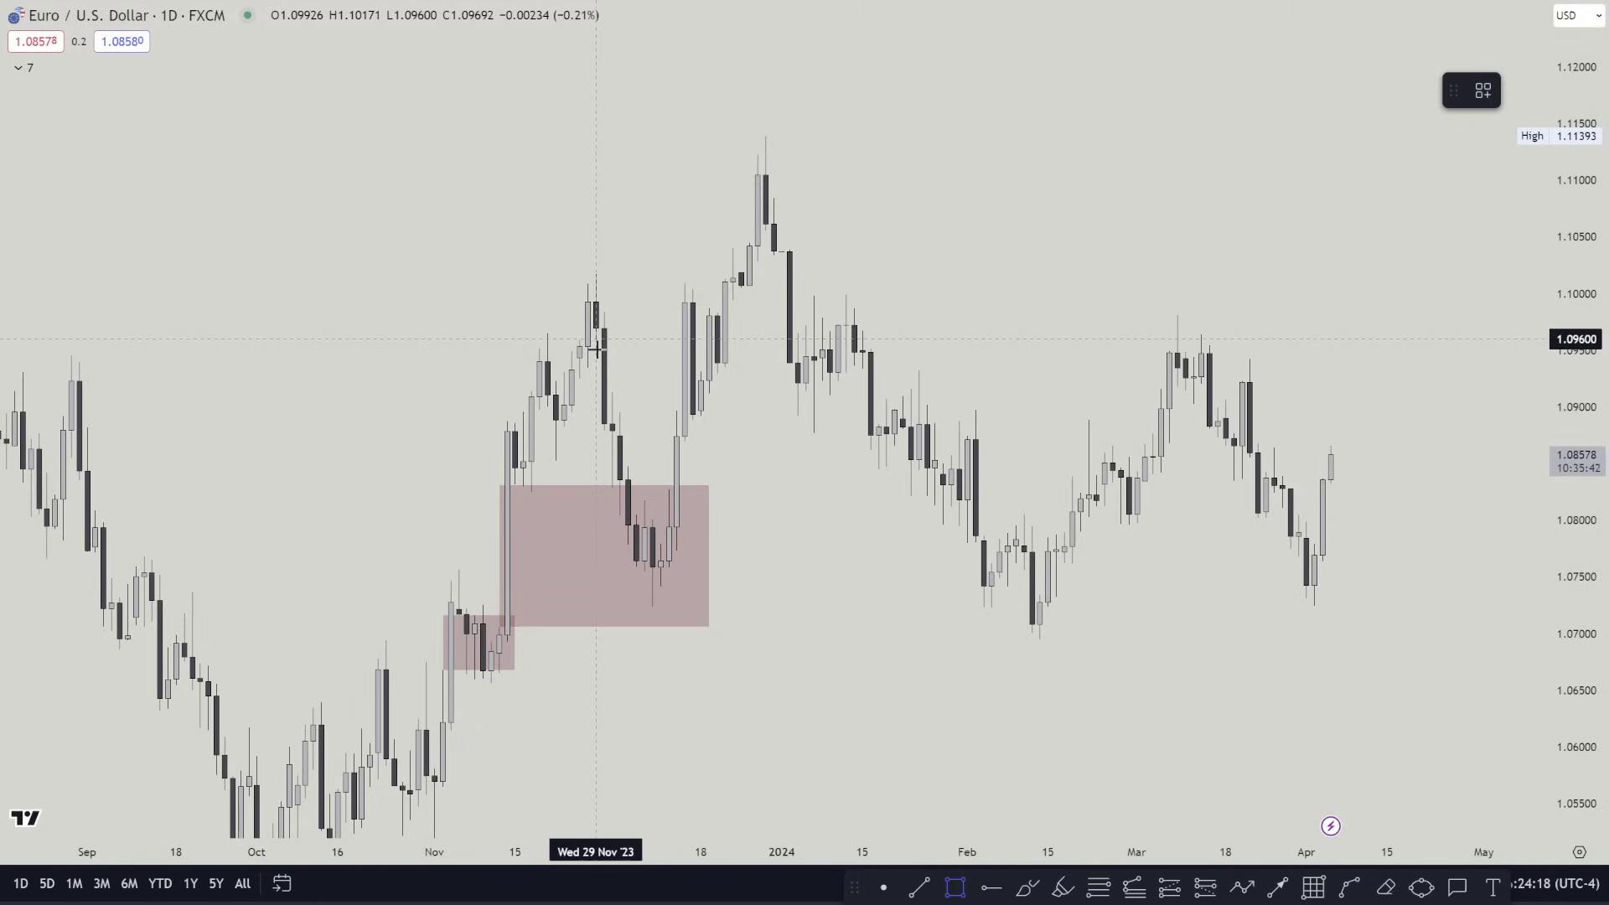
{"action": "mouse_move", "coordinate": [596, 339]}
{"action": "left_mouse_down"}
{"action": "mouse_move", "coordinate": [616, 392]}
{"action": "mouse_move", "coordinate": [636, 366]}
{"action": "left_mouse_up"}
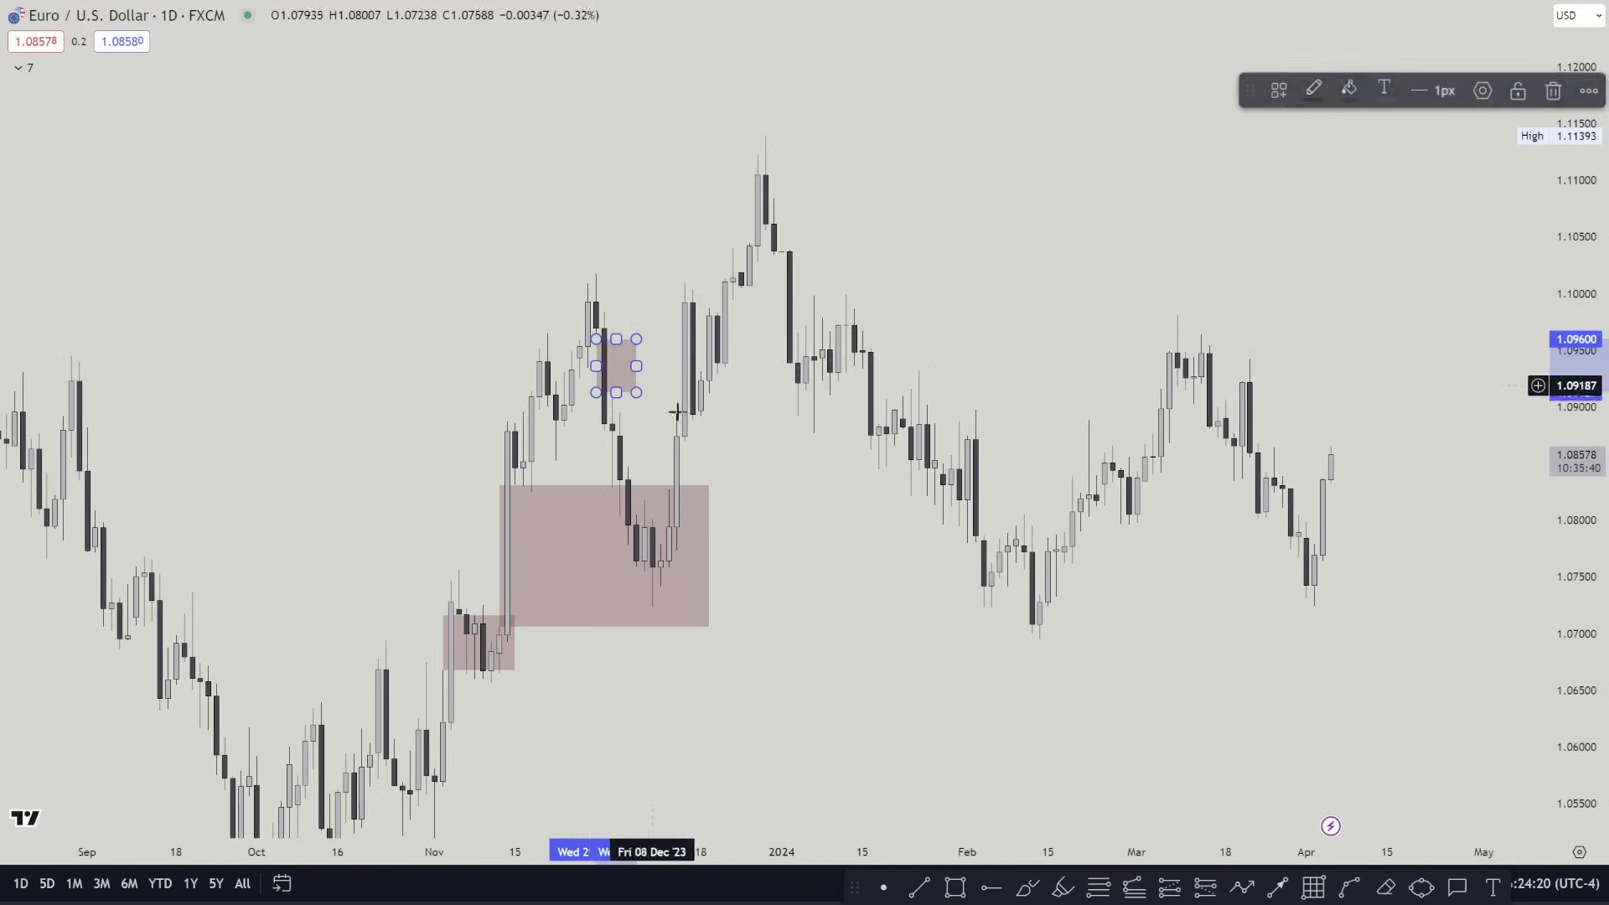
{"action": "key", "text": "Escape"}
Draw gap rectangles from about 1.1037 to 1.0965 starting 1 January 2024 and from 1.09334 to 1.08844 spanning 15 to 29 January
{"action": "left_click", "coordinate": [959, 890]}
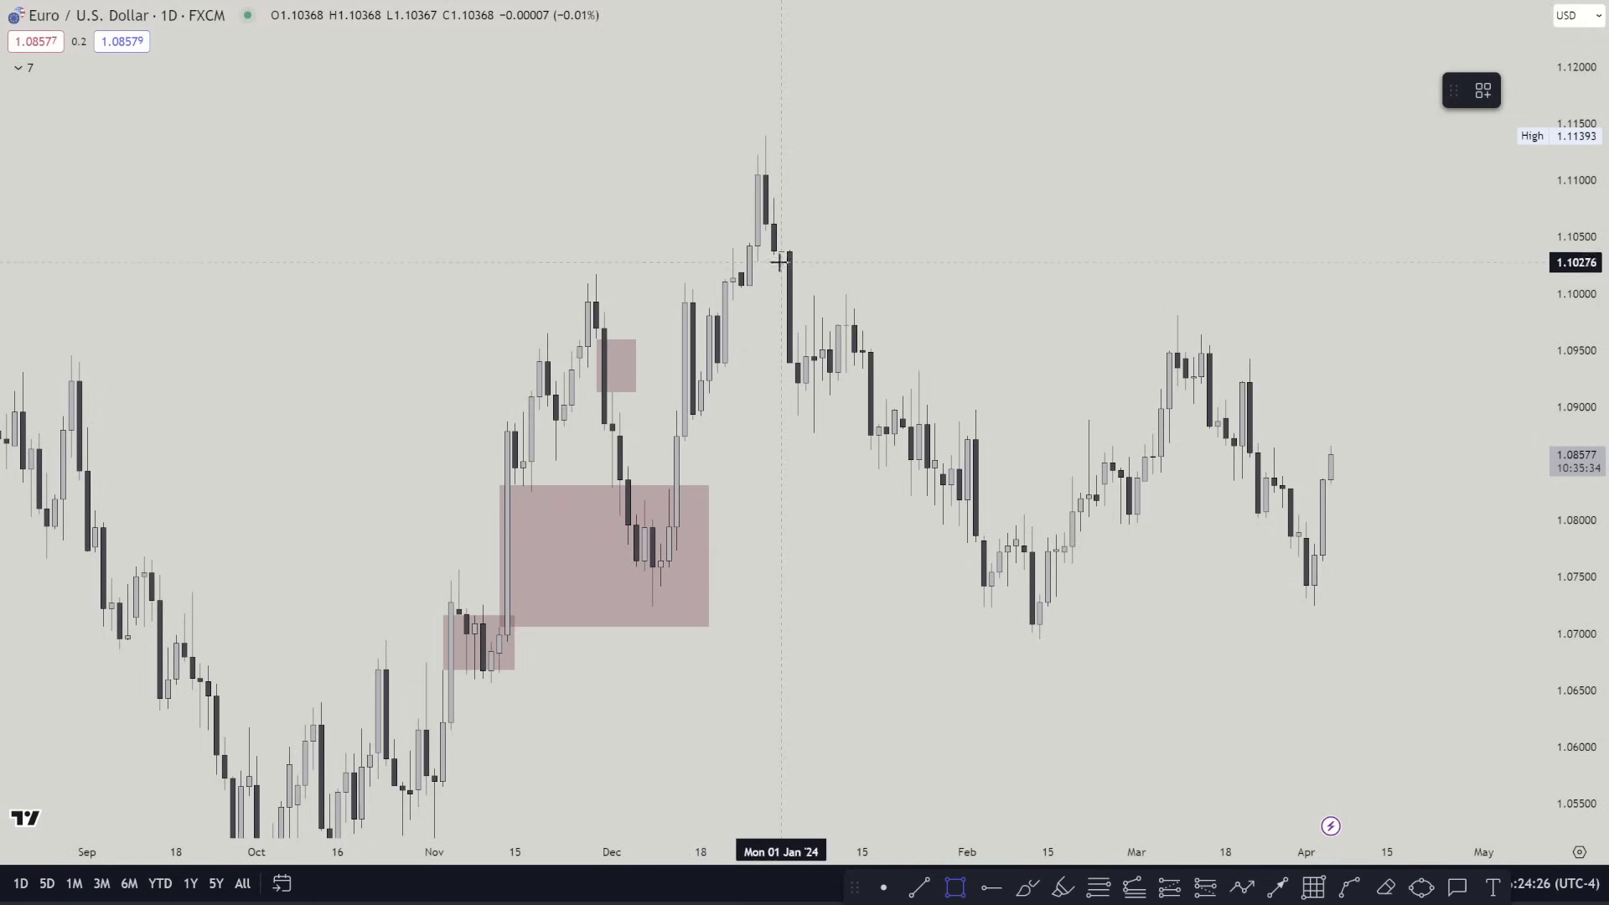
{"action": "mouse_move", "coordinate": [781, 252]}
{"action": "left_mouse_down"}
{"action": "mouse_move", "coordinate": [788, 331]}
{"action": "mouse_move", "coordinate": [846, 333]}
{"action": "left_mouse_up"}
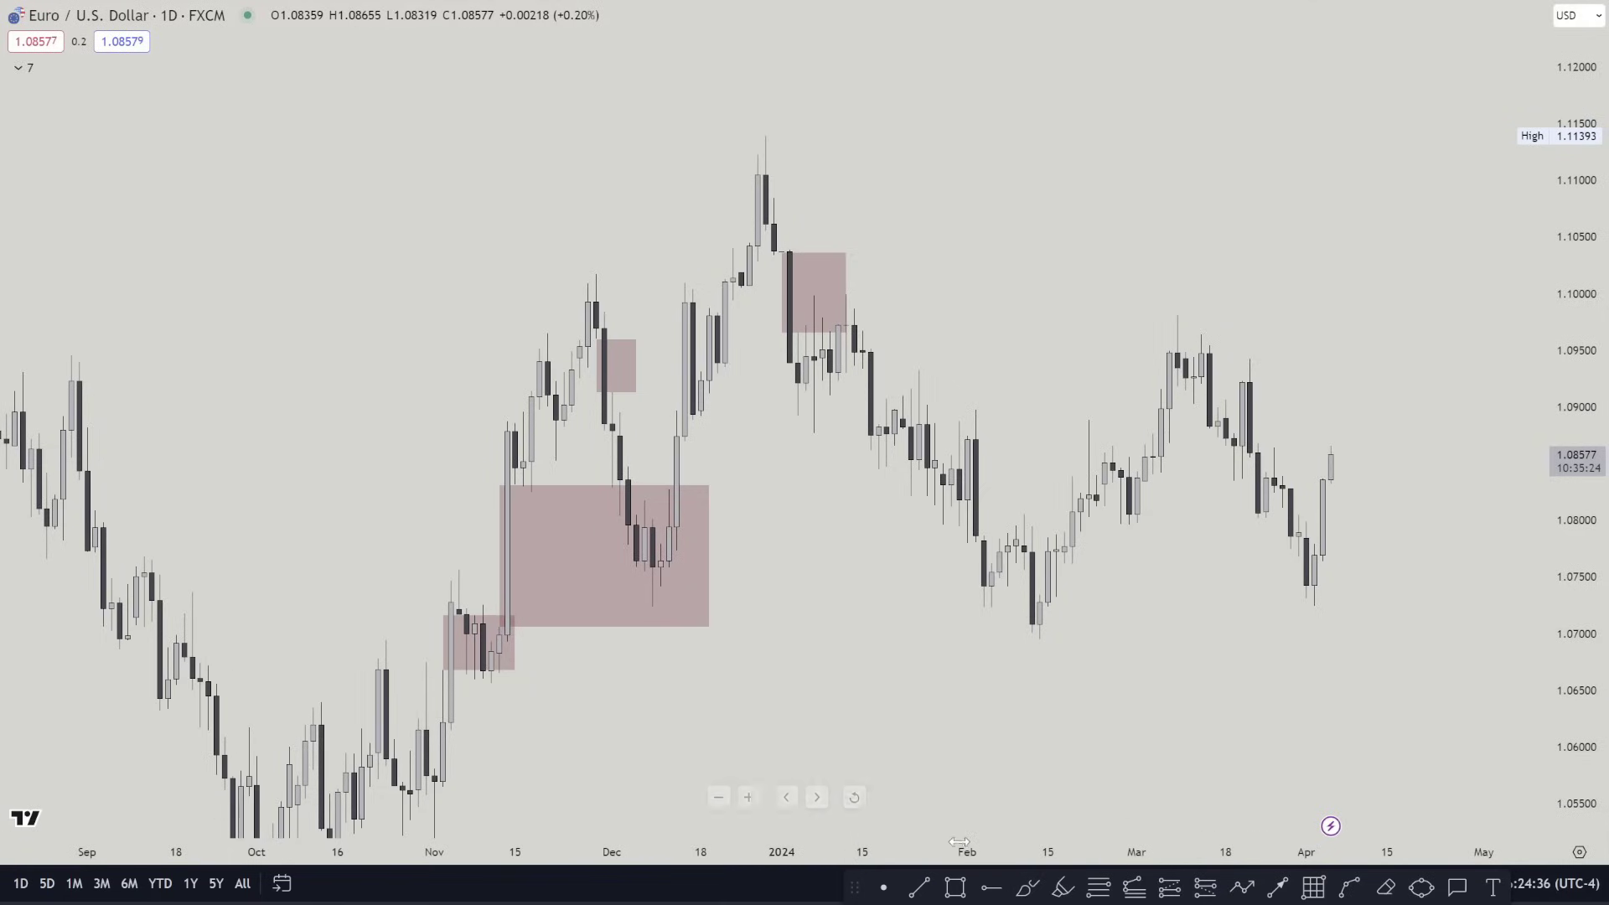
{"action": "left_click", "coordinate": [962, 893]}
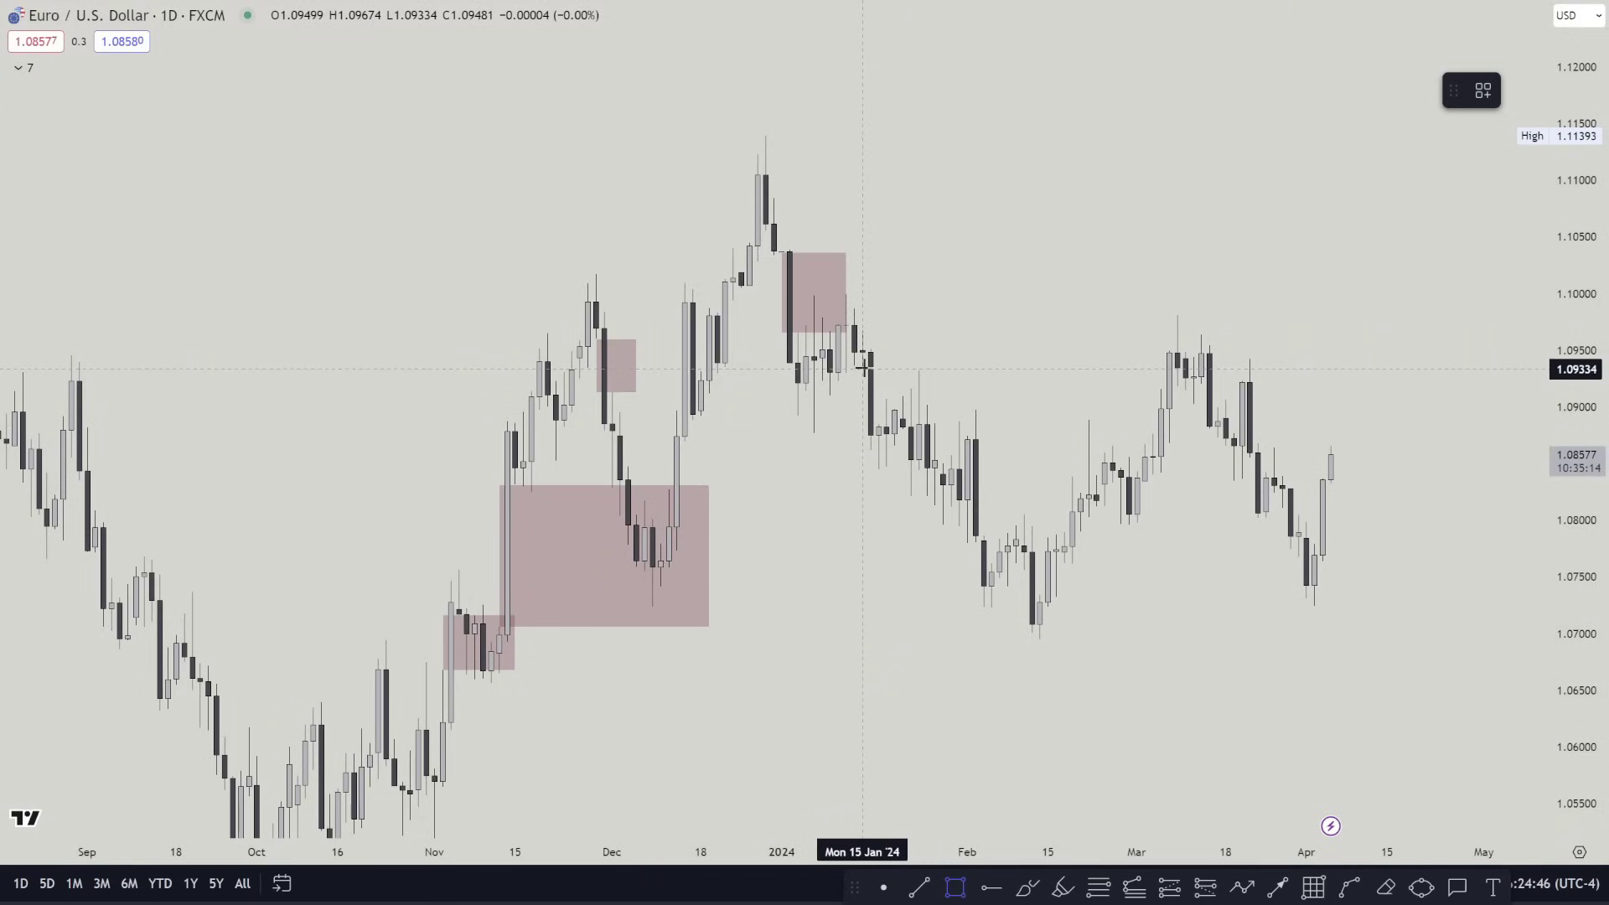
{"action": "mouse_move", "coordinate": [863, 369]}
{"action": "left_mouse_down"}
{"action": "mouse_move", "coordinate": [897, 424]}
{"action": "mouse_move", "coordinate": [942, 424]}
{"action": "left_mouse_up"}
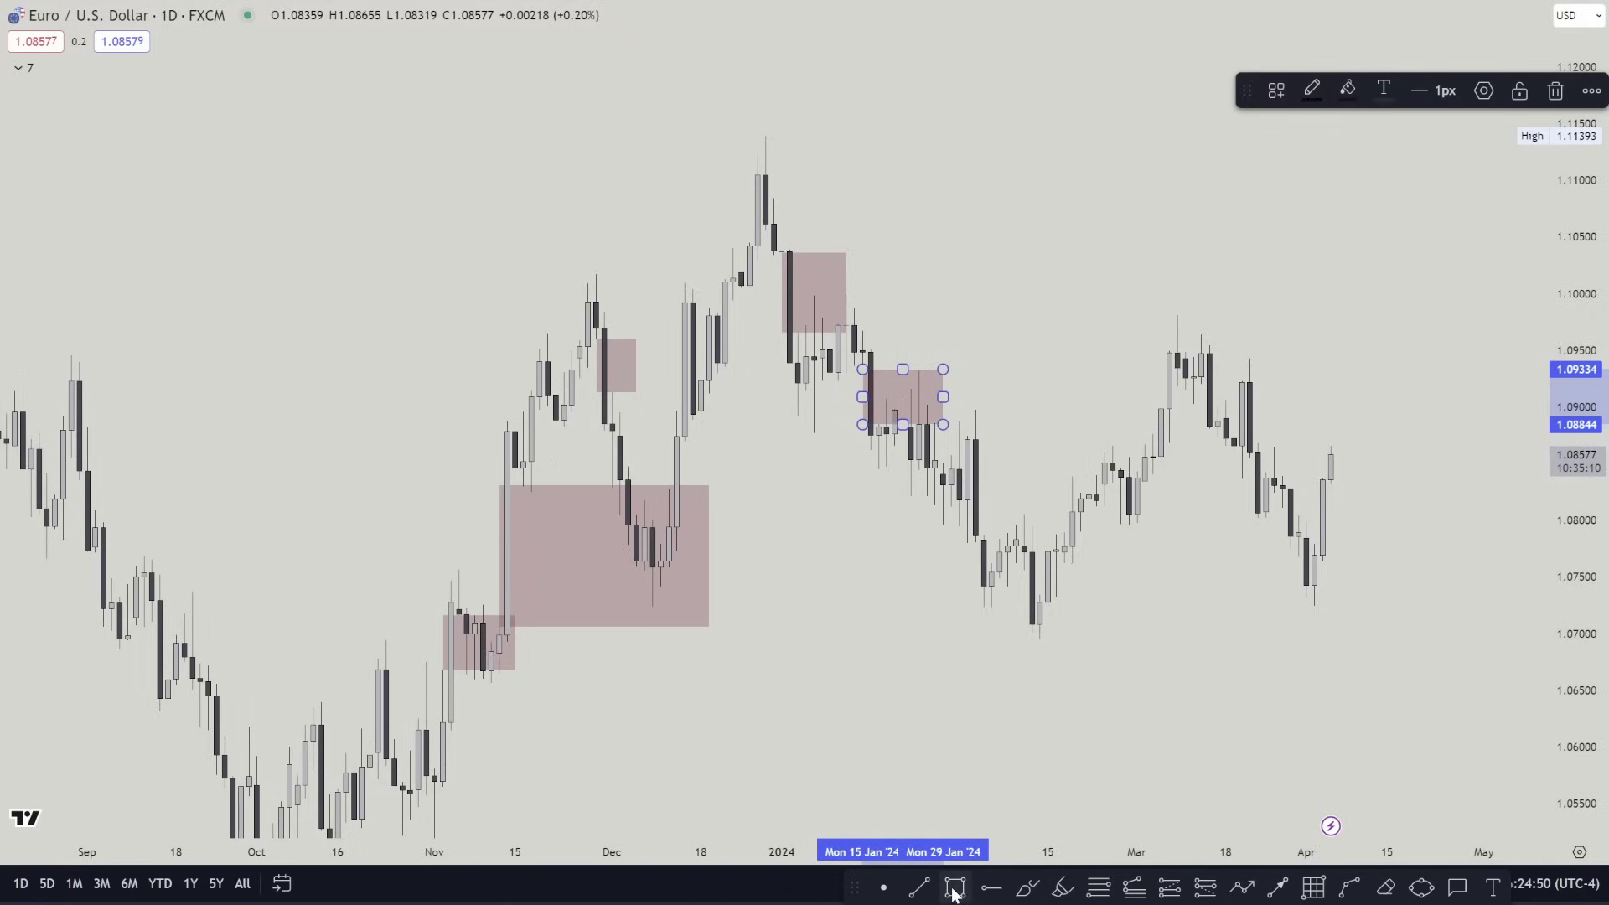
Draw a small gap rectangle from about 1.0782 to 1.0760 on the early February 2024 drop
{"action": "left_click", "coordinate": [955, 890]}
{"action": "left_click", "coordinate": [984, 562]}
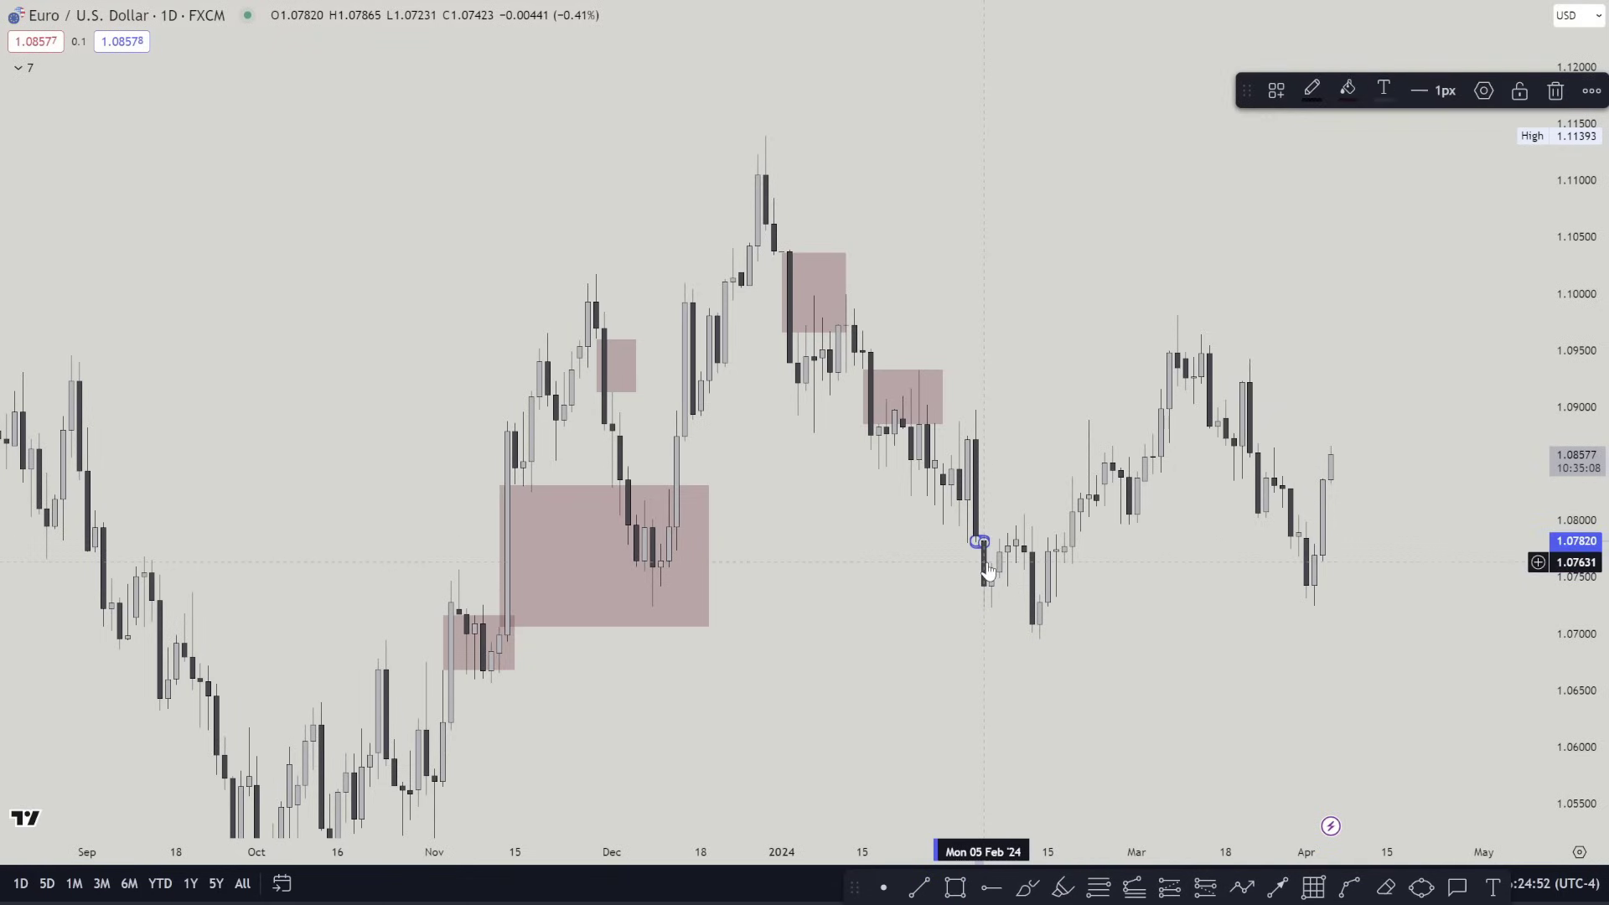
{"action": "scroll", "coordinate": [1028, 626], "scroll_direction": "up", "scroll_amount": 4}
{"action": "left_click_drag", "start_coordinate": [1576, 626], "coordinate": [1575, 172]}
{"action": "left_click_drag", "start_coordinate": [840, 581], "coordinate": [1063, 305]}
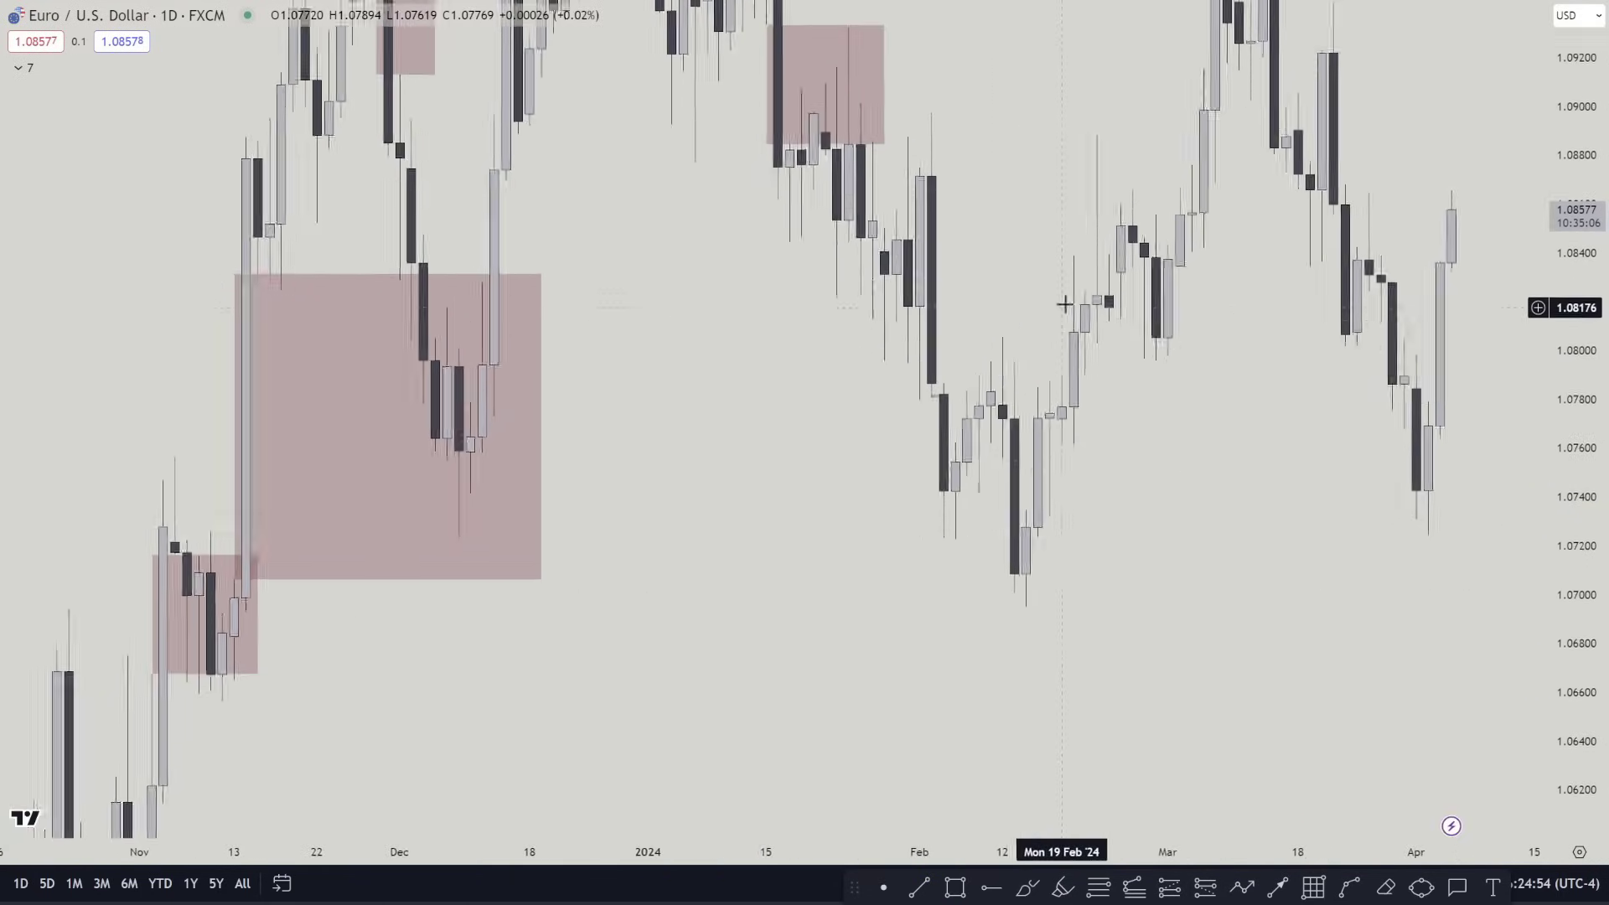
{"action": "scroll", "coordinate": [1065, 305], "scroll_direction": "up", "scroll_amount": 4}
{"action": "left_click_drag", "start_coordinate": [668, 400], "coordinate": [689, 446]}
{"action": "left_click", "coordinate": [1257, 688]}
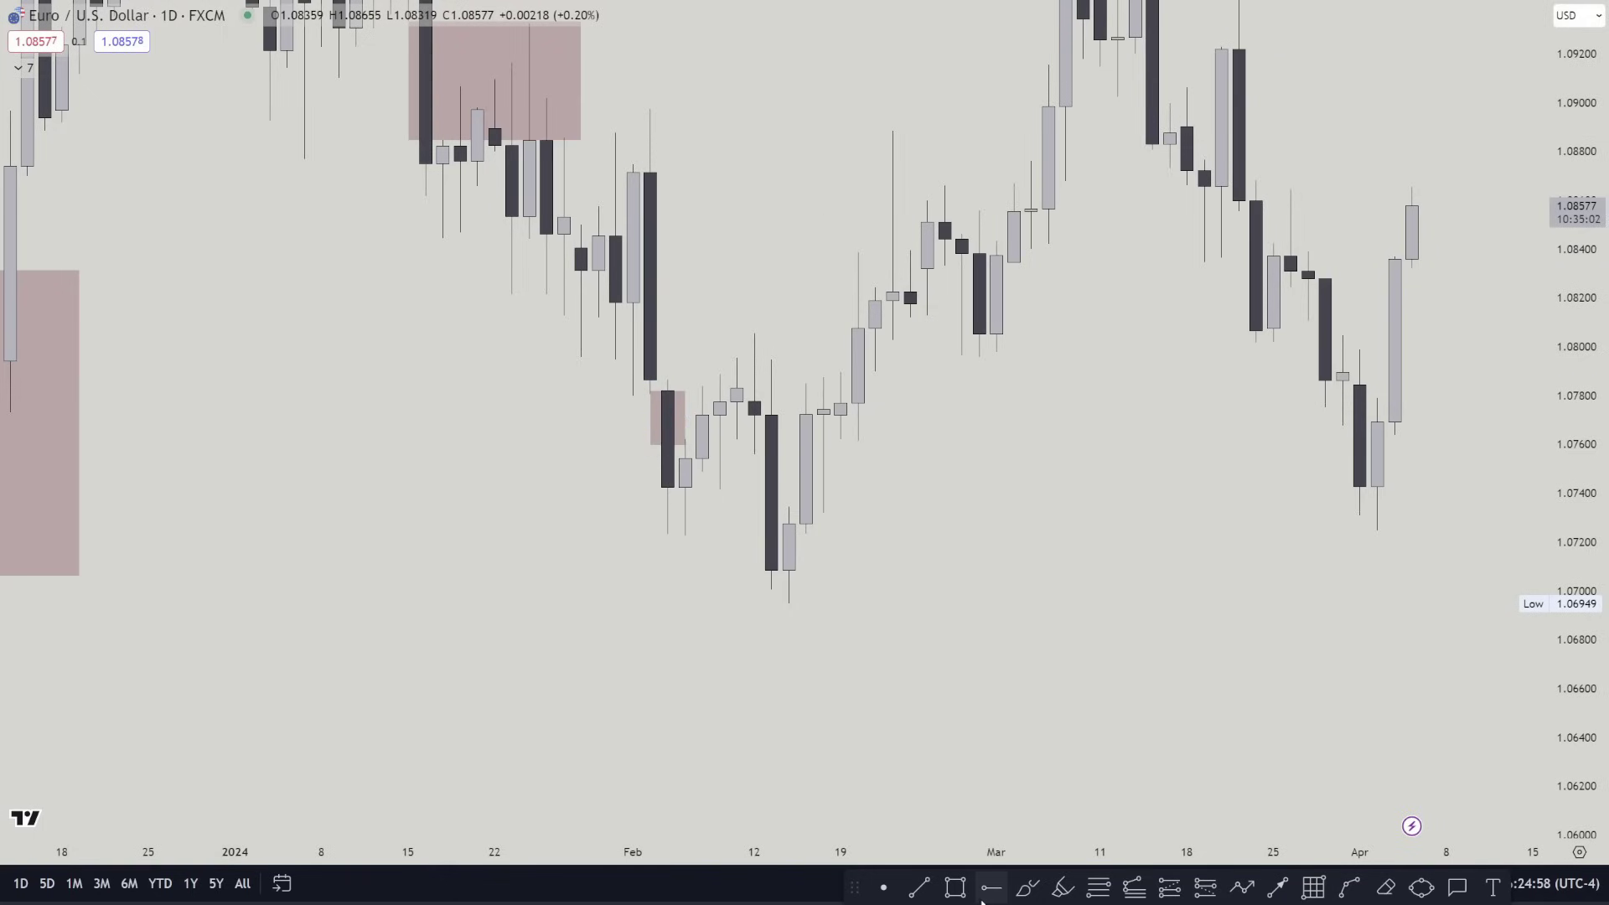
Draw a gap rectangle from about 1.0920 to 1.0900 on the mid-March drop, ending at the 20 March candle
{"action": "left_click_drag", "start_coordinate": [1089, 436], "coordinate": [659, 666]}
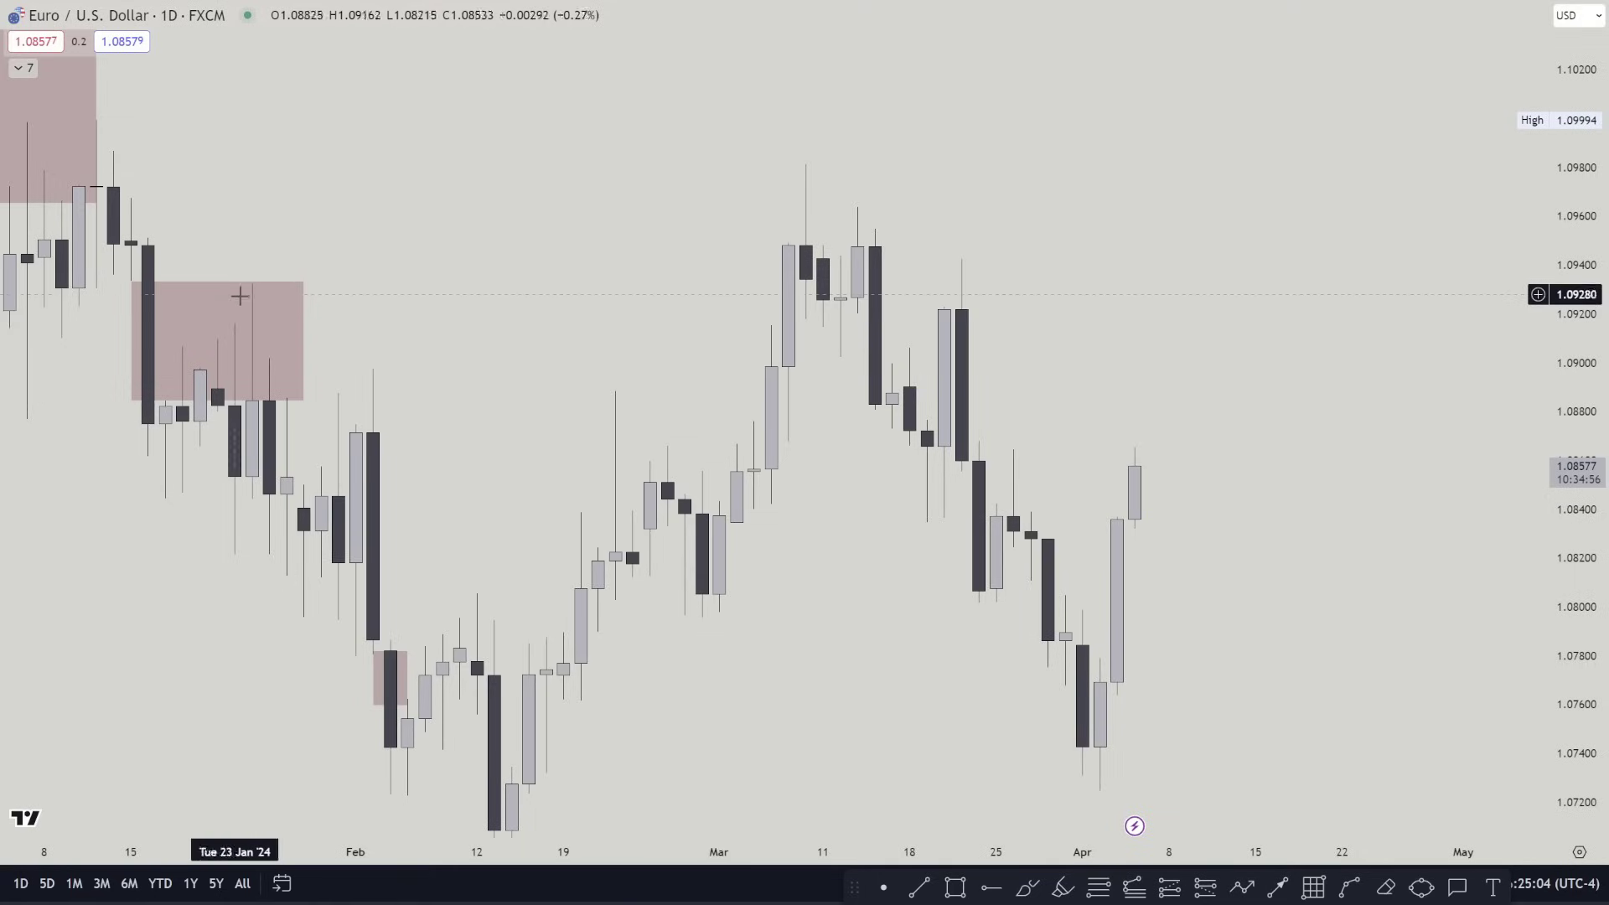
{"action": "left_click_drag", "start_coordinate": [819, 582], "coordinate": [692, 550]}
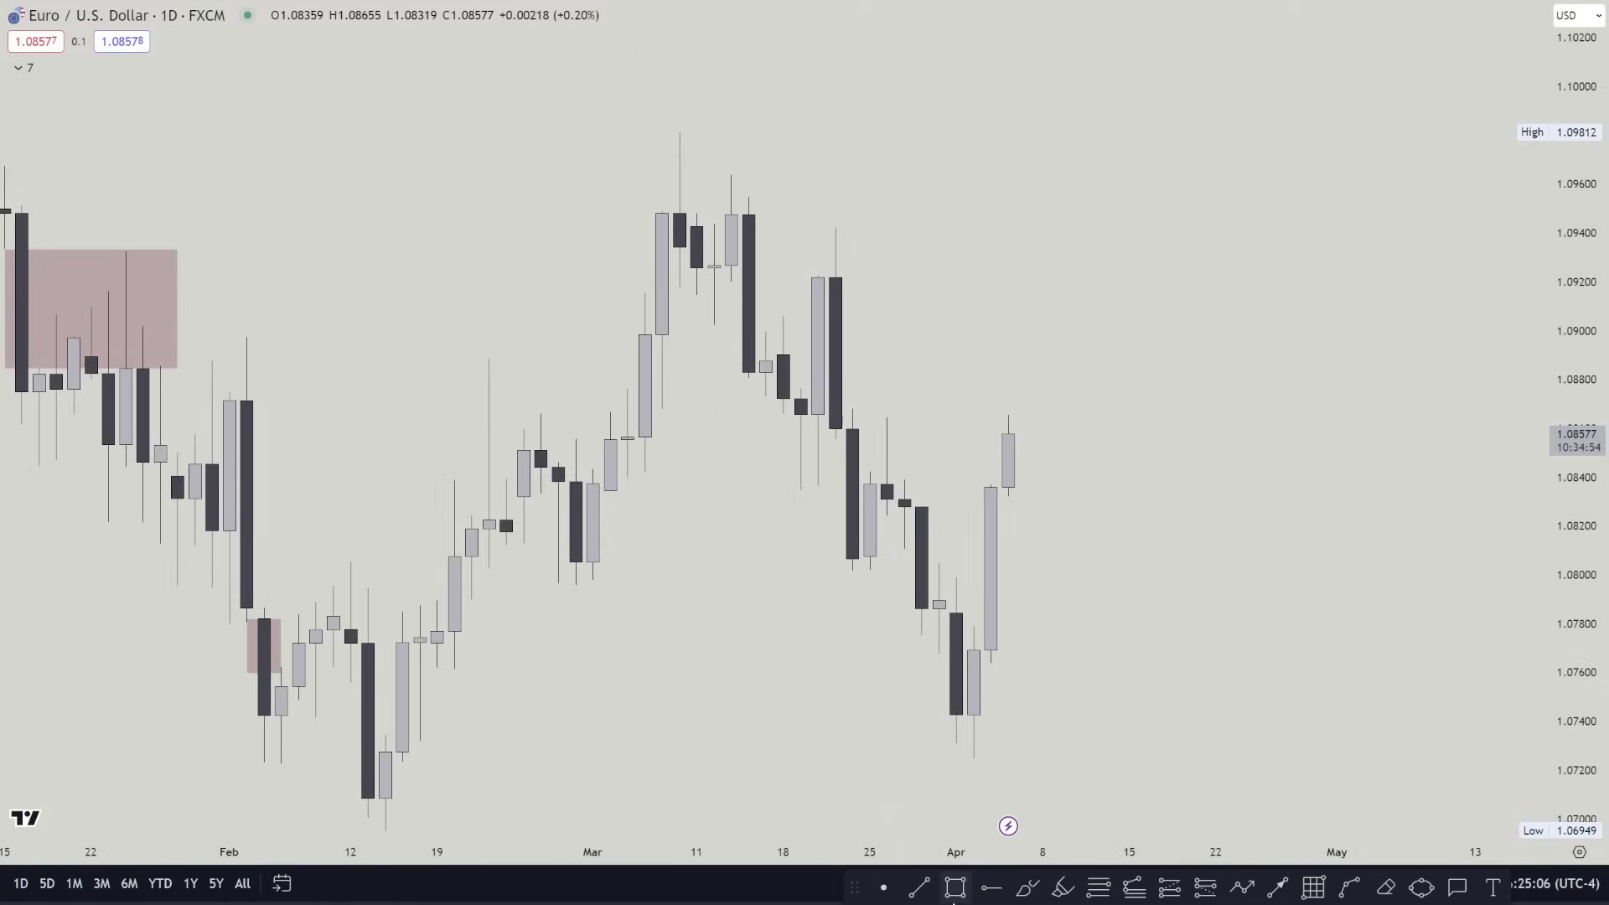
{"action": "mouse_move", "coordinate": [731, 281]}
{"action": "left_mouse_down"}
{"action": "mouse_move", "coordinate": [769, 331]}
{"action": "mouse_move", "coordinate": [818, 307]}
{"action": "left_mouse_up"}
{"action": "left_click", "coordinate": [944, 426]}
Draw a gap rectangle from about 1.0855 to 1.0842 starting at the 21 March candle and ending around 27 March
{"action": "left_click", "coordinate": [956, 887]}
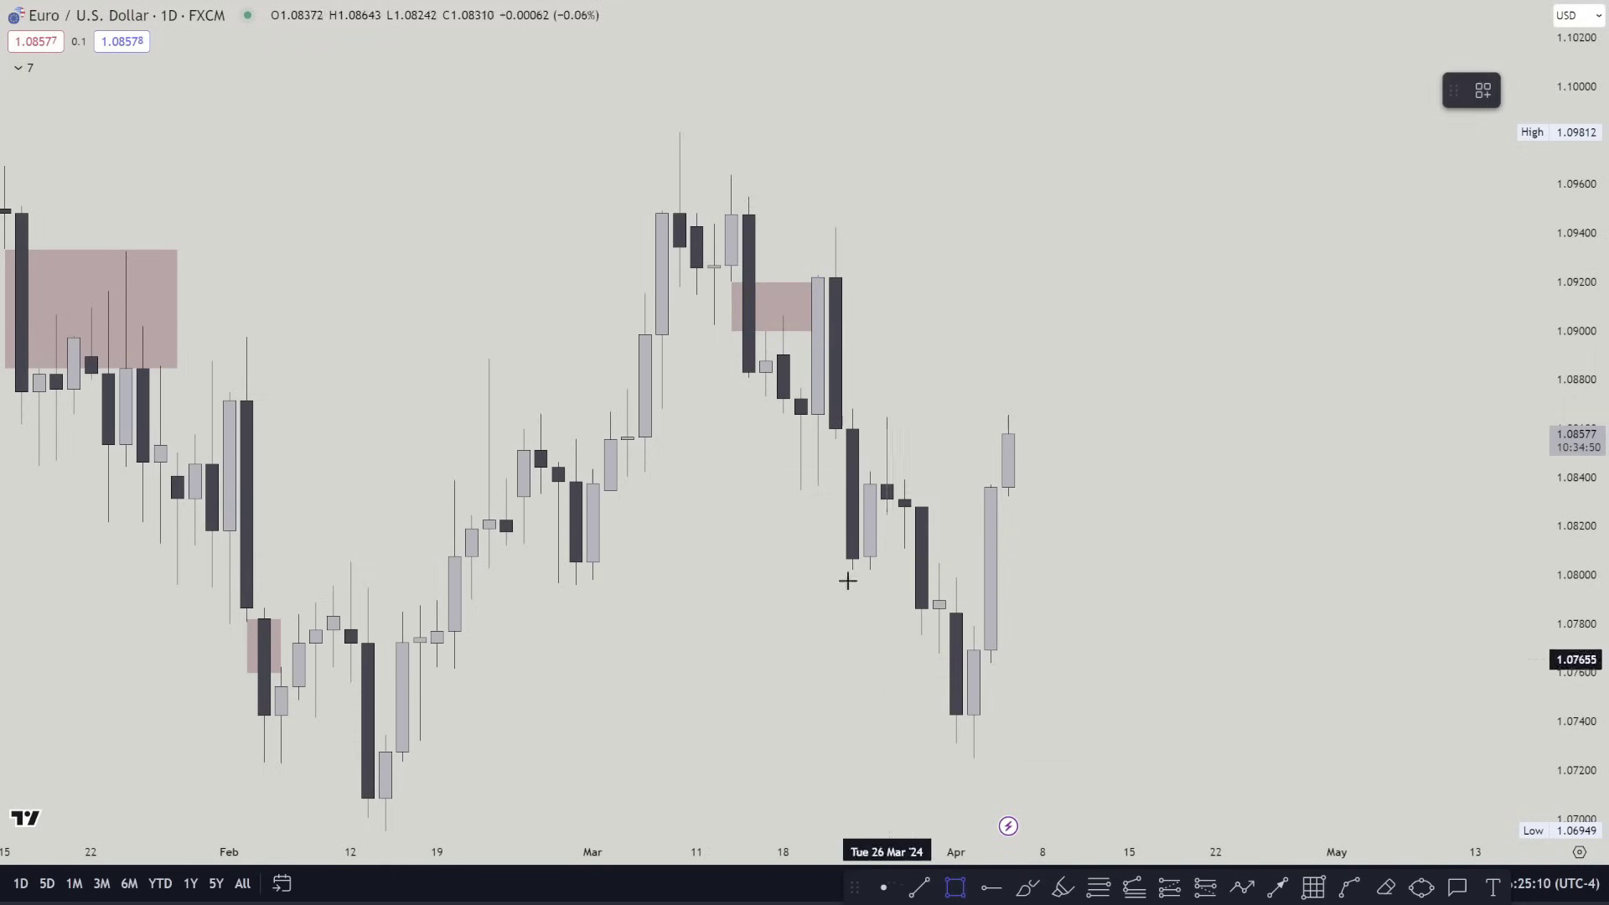
{"action": "mouse_move", "coordinate": [835, 440]}
{"action": "left_mouse_down"}
{"action": "mouse_move", "coordinate": [870, 471]}
{"action": "mouse_move", "coordinate": [931, 456]}
{"action": "left_mouse_up"}
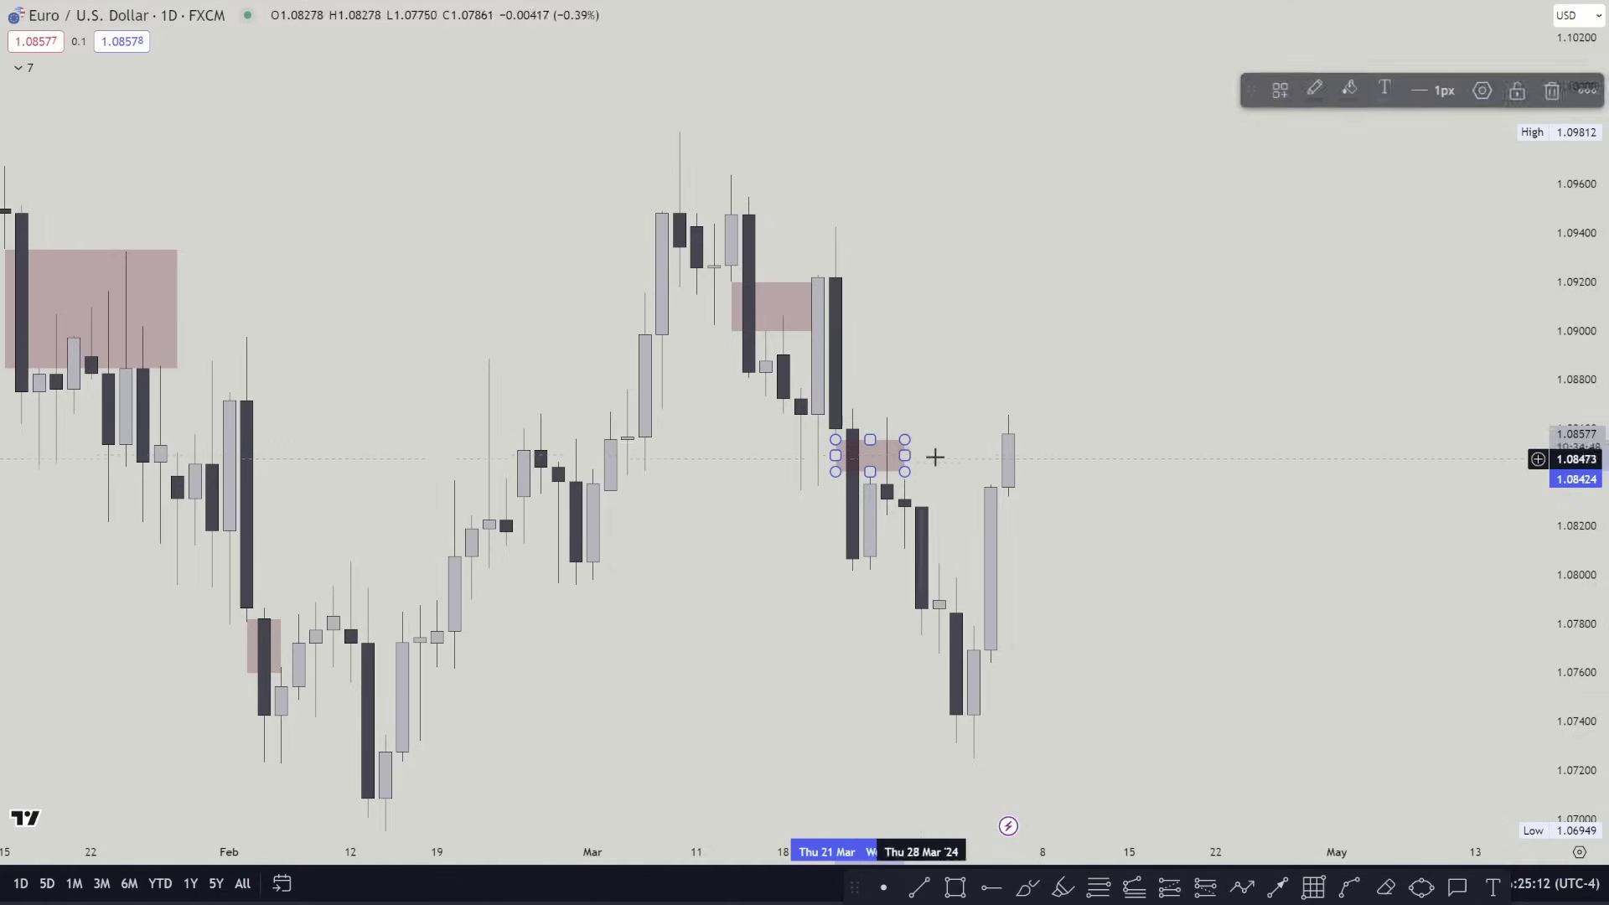
{"action": "left_click", "coordinate": [959, 556]}
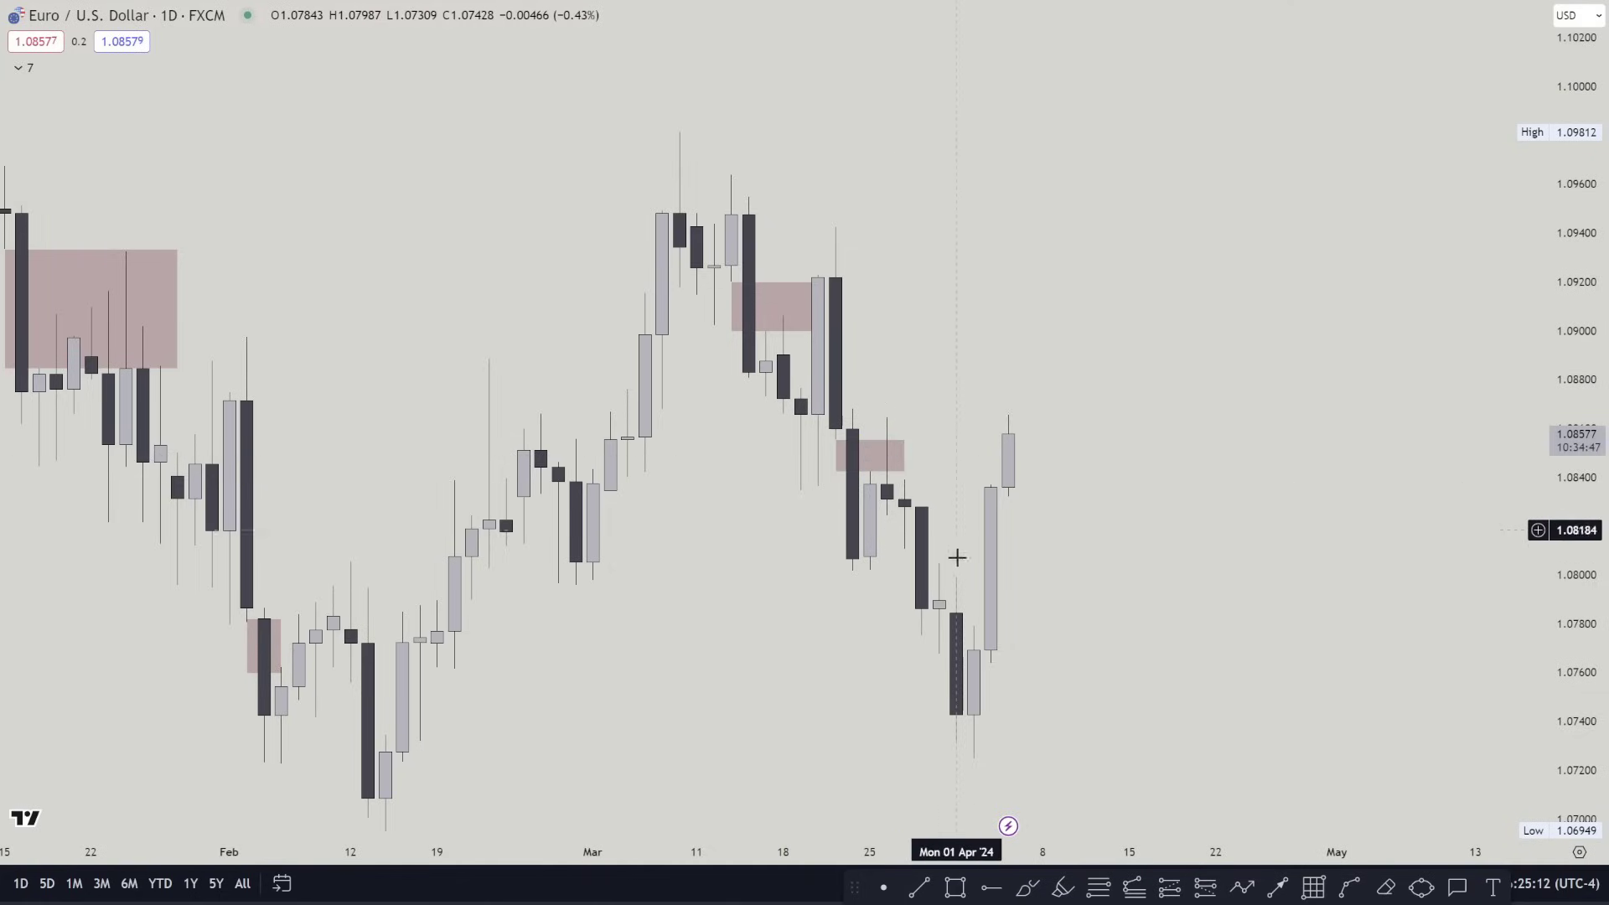
Draw a thin gap rectangle from about 1.0811 to 1.0805 spanning 27 March to 1 April
{"action": "left_click", "coordinate": [958, 888]}
{"action": "left_click_drag", "start_coordinate": [905, 549], "coordinate": [956, 556]}
{"action": "left_click", "coordinate": [1321, 646]}
Brush two horizontal lines at about 1.0871 and 1.0825 across the mid-December rally, and undo both
{"action": "left_click_drag", "start_coordinate": [1548, 659], "coordinate": [1533, 543]}
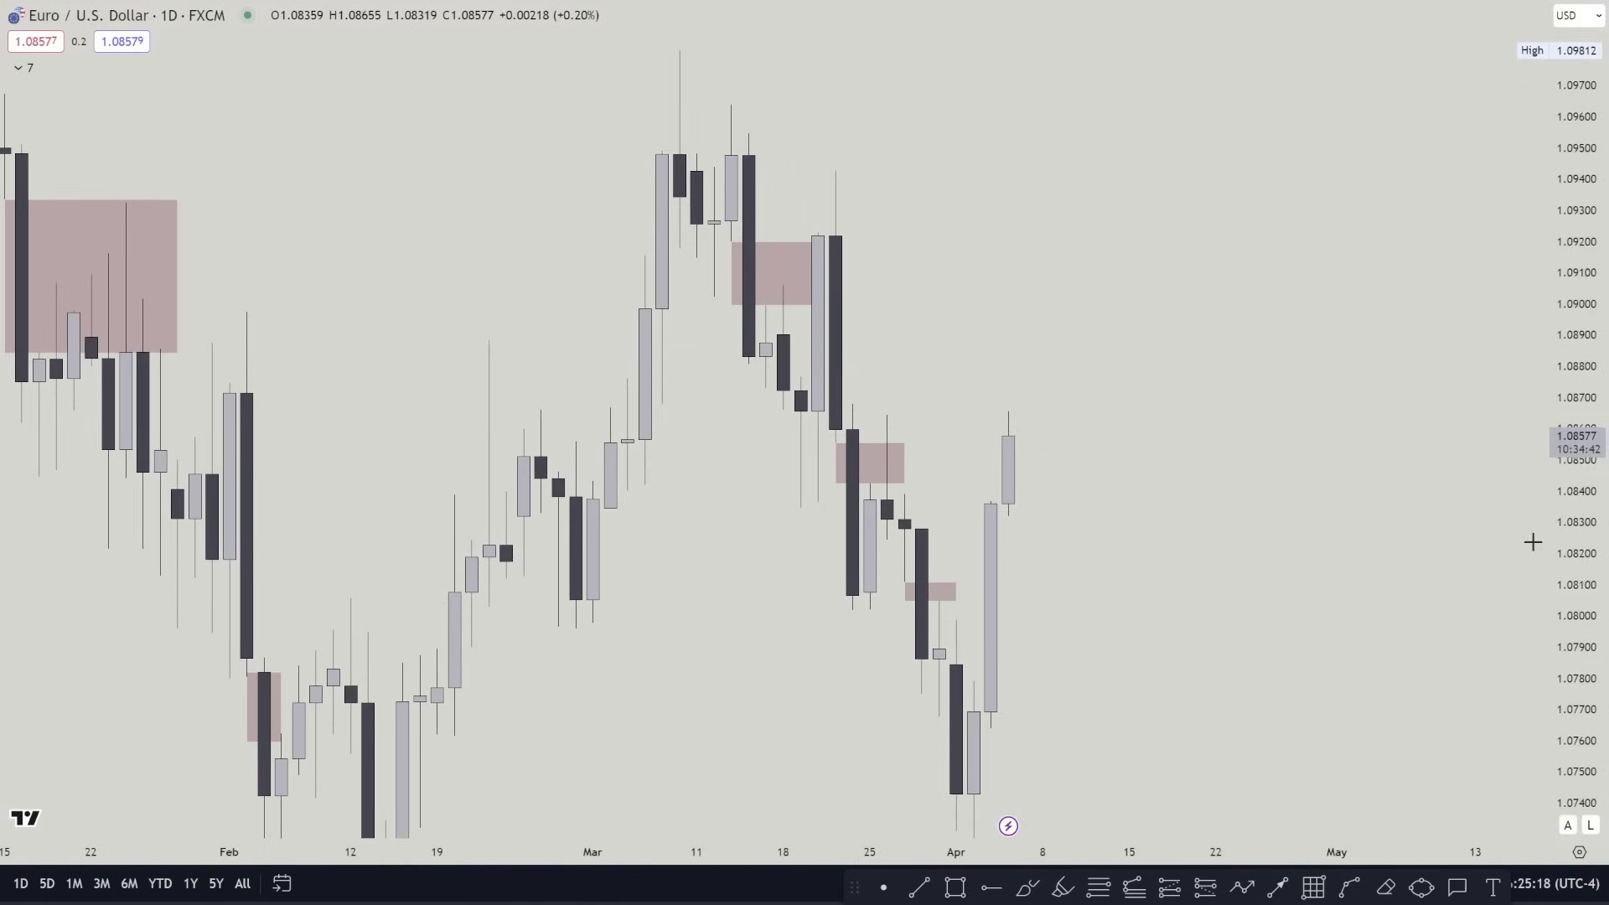
{"action": "scroll", "coordinate": [1104, 530], "scroll_direction": "down", "scroll_amount": 3}
{"action": "left_click_drag", "start_coordinate": [1564, 461], "coordinate": [1564, 795]}
{"action": "scroll", "coordinate": [596, 409], "scroll_direction": "down", "scroll_amount": 4}
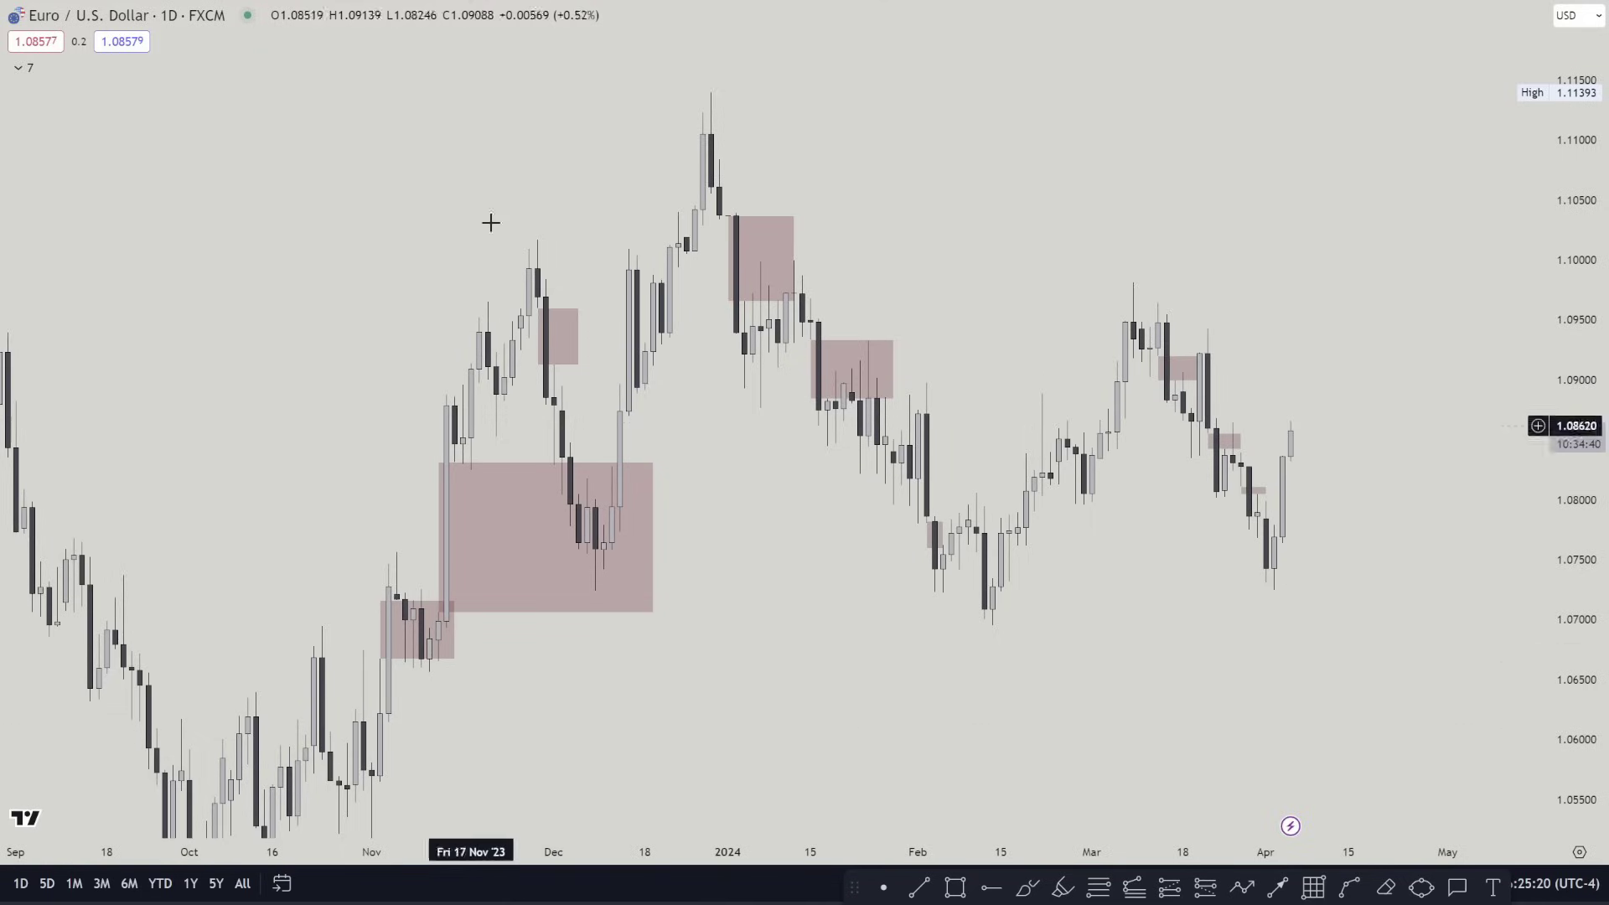
{"action": "left_click", "coordinate": [1030, 896]}
{"action": "left_click_drag", "start_coordinate": [620, 414], "coordinate": [651, 416]}
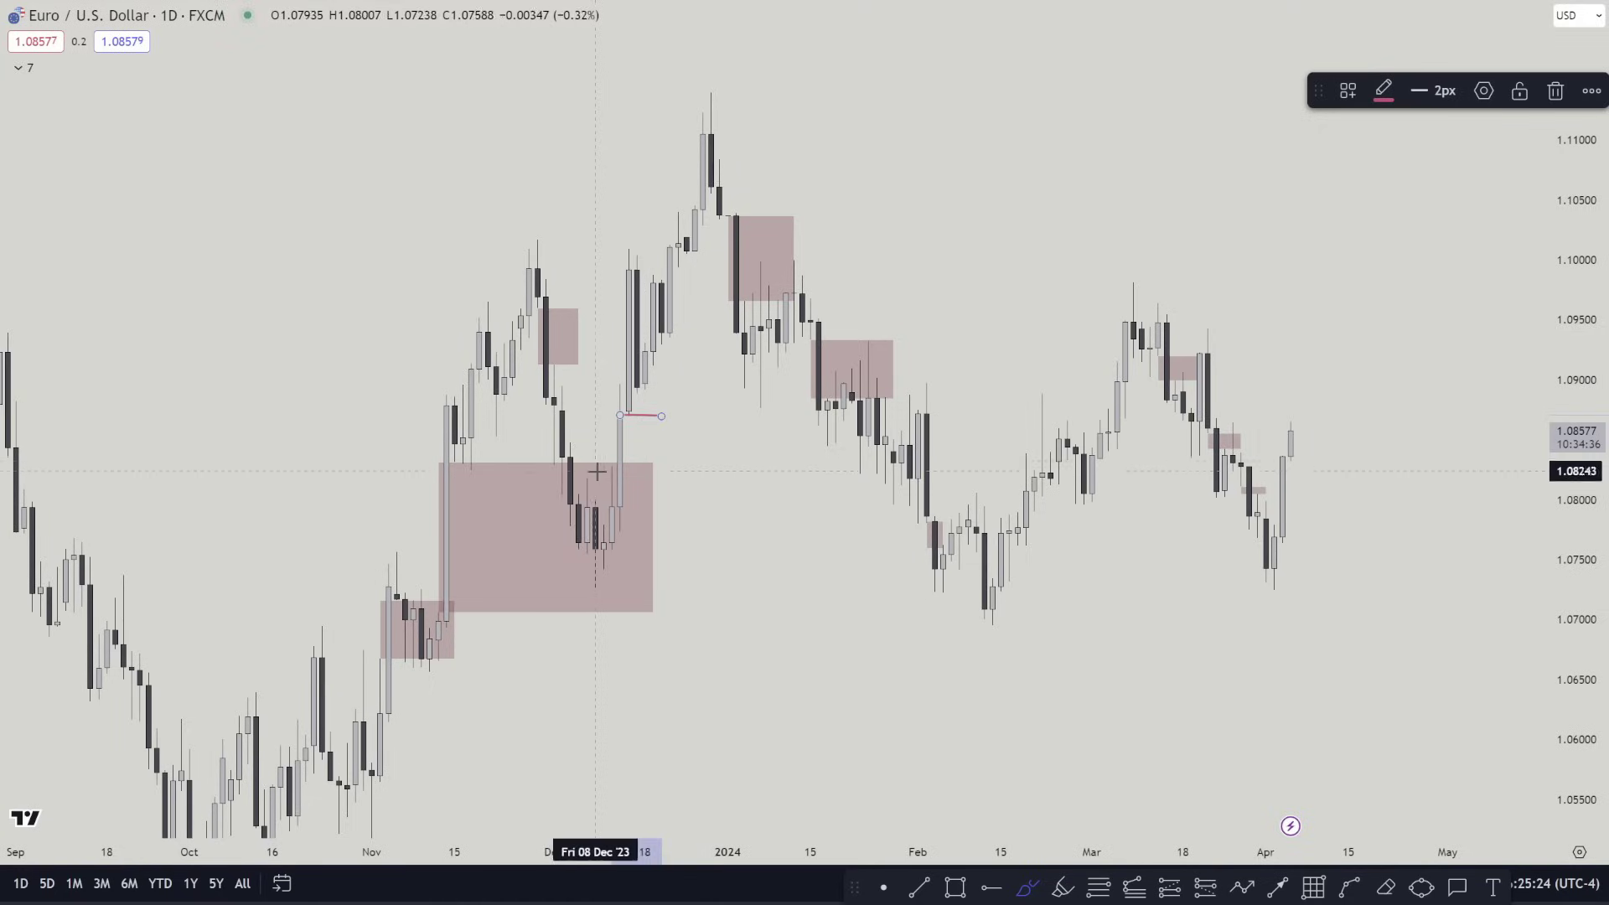
{"action": "left_click_drag", "start_coordinate": [612, 471], "coordinate": [702, 469]}
{"action": "key", "text": "ctrl+z"}
{"action": "key", "text": "ctrl+z"}
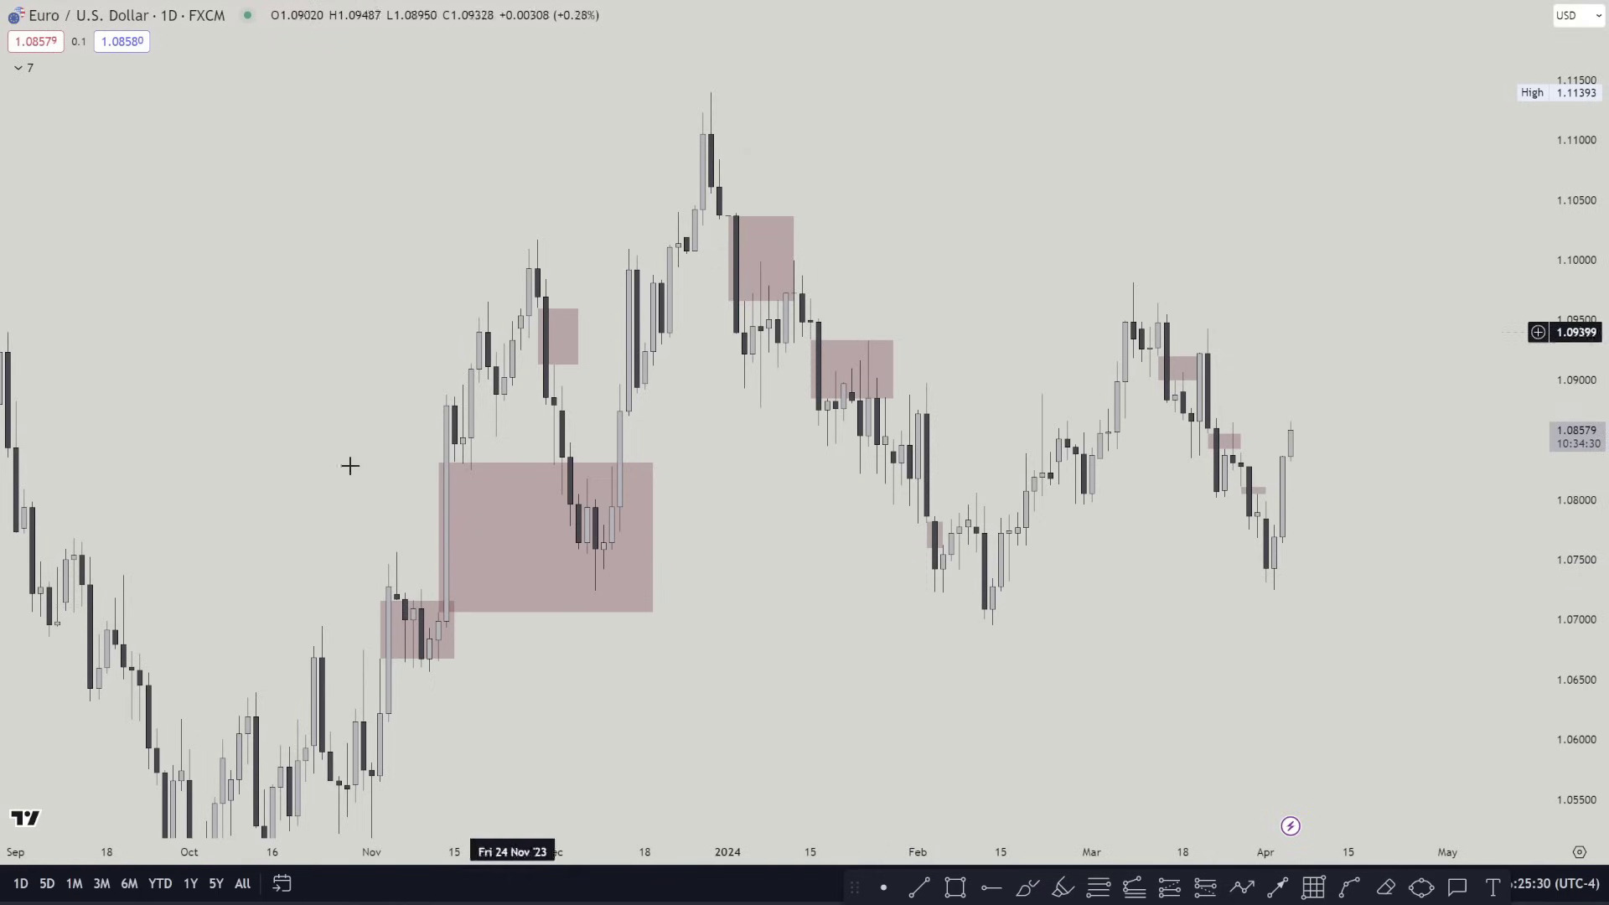
Set the EUR/USD chart's interval to 4h
{"action": "type", "text": "4h"}
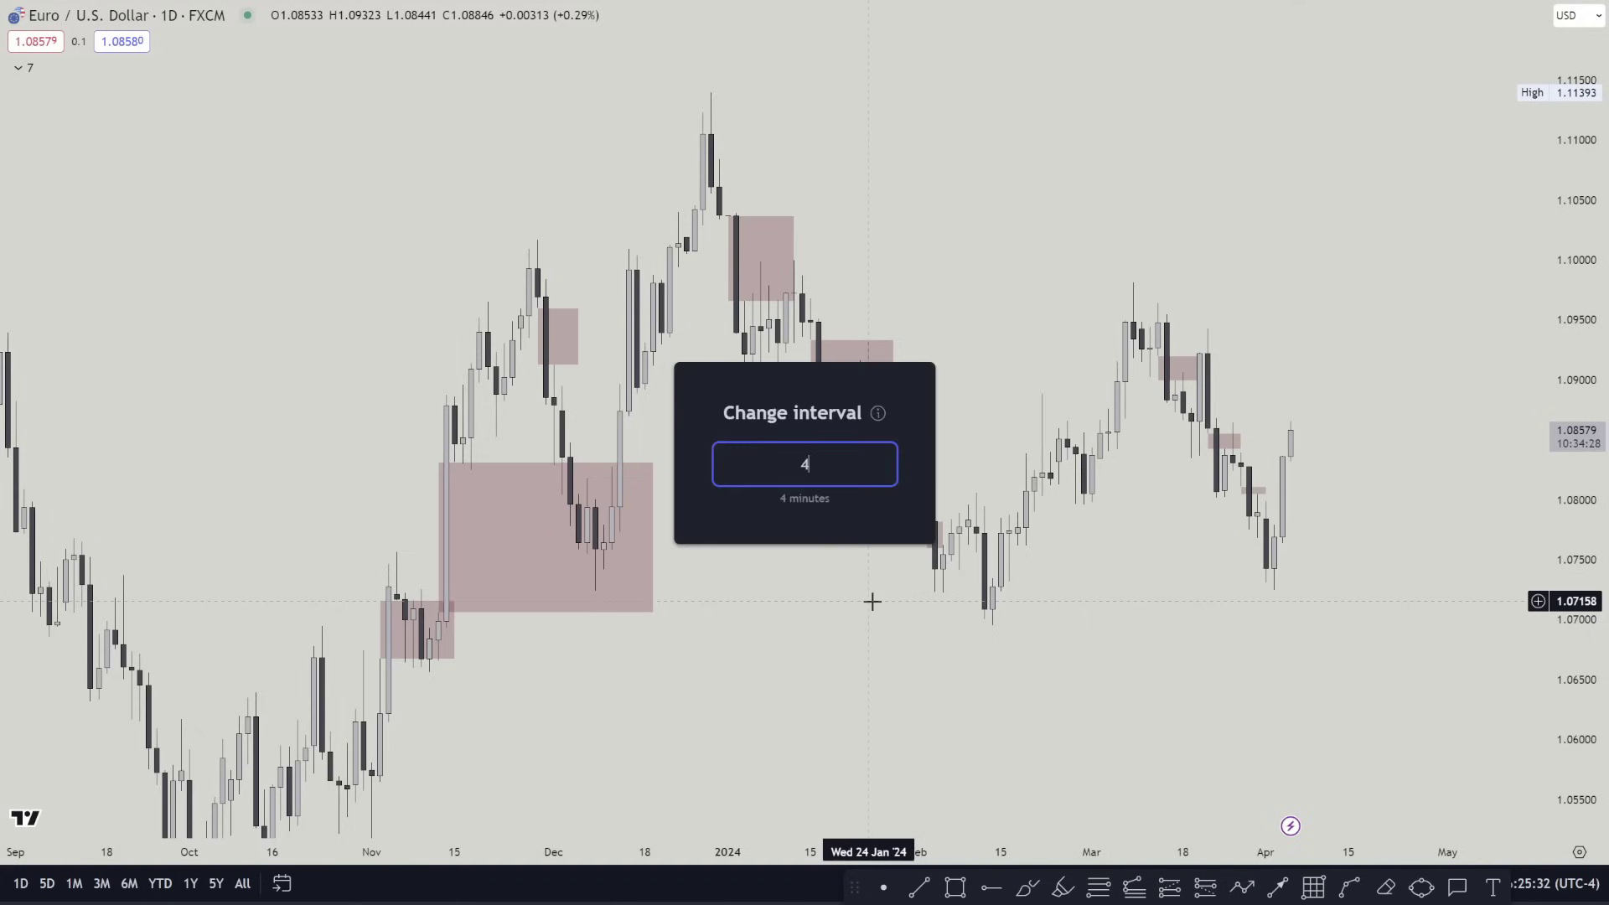
{"action": "key", "text": "Return"}
{"action": "scroll", "coordinate": [736, 664], "scroll_direction": "down", "scroll_amount": 10}
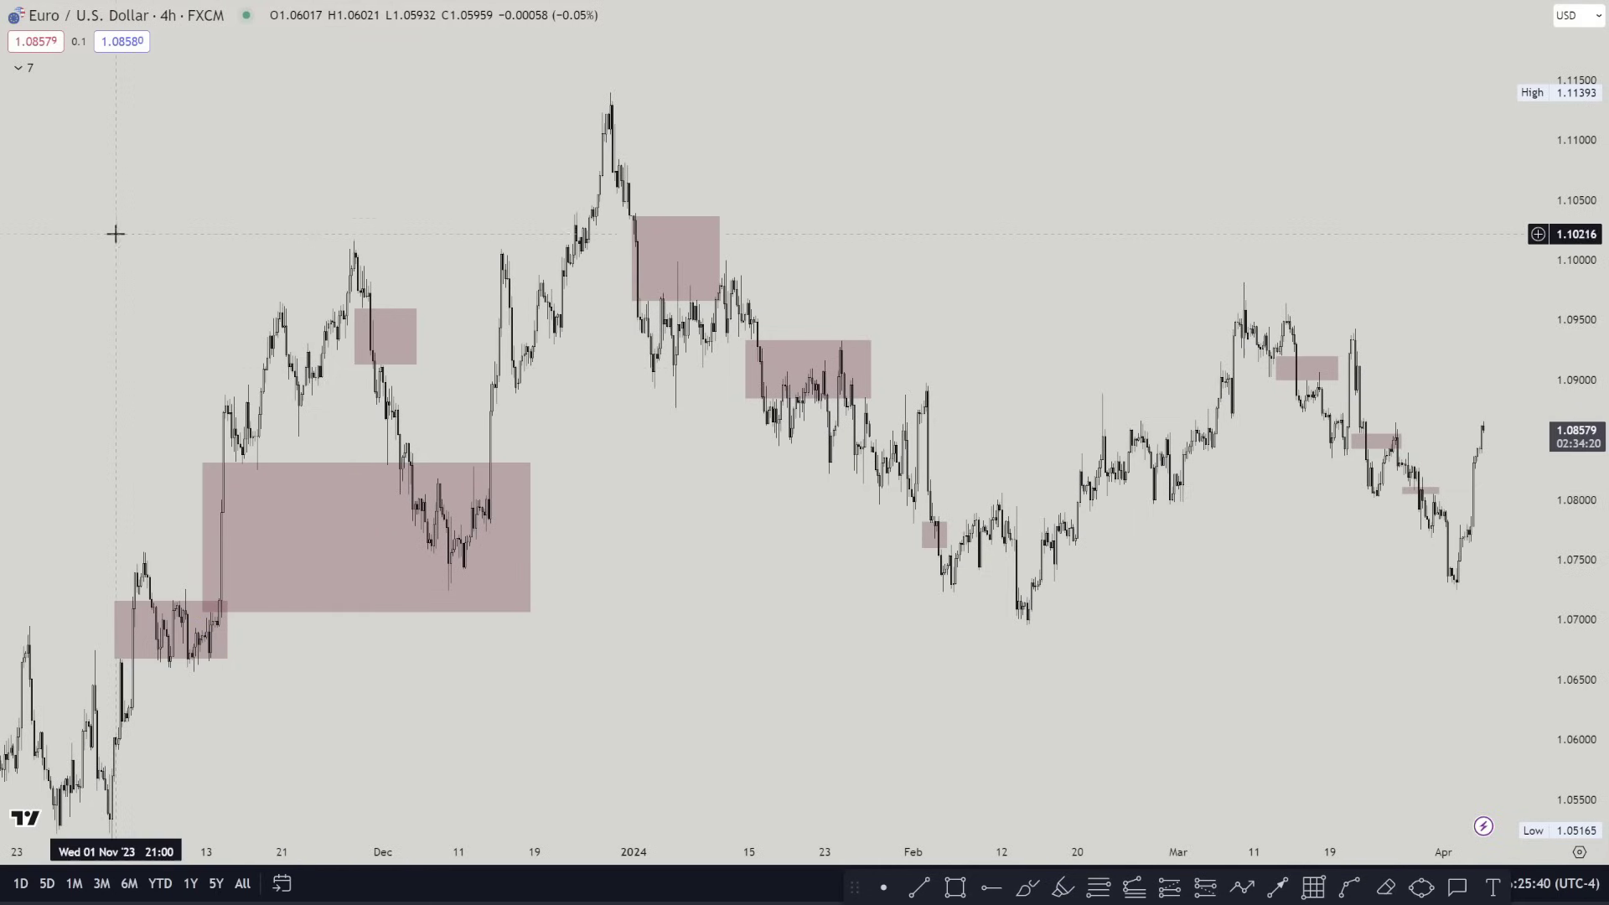
Reshape the early-November gap rectangle to span about 1.0634 to 1.06935, starting at the 3 November 01:00 candle
{"action": "left_click_drag", "start_coordinate": [115, 234], "coordinate": [436, 263]}
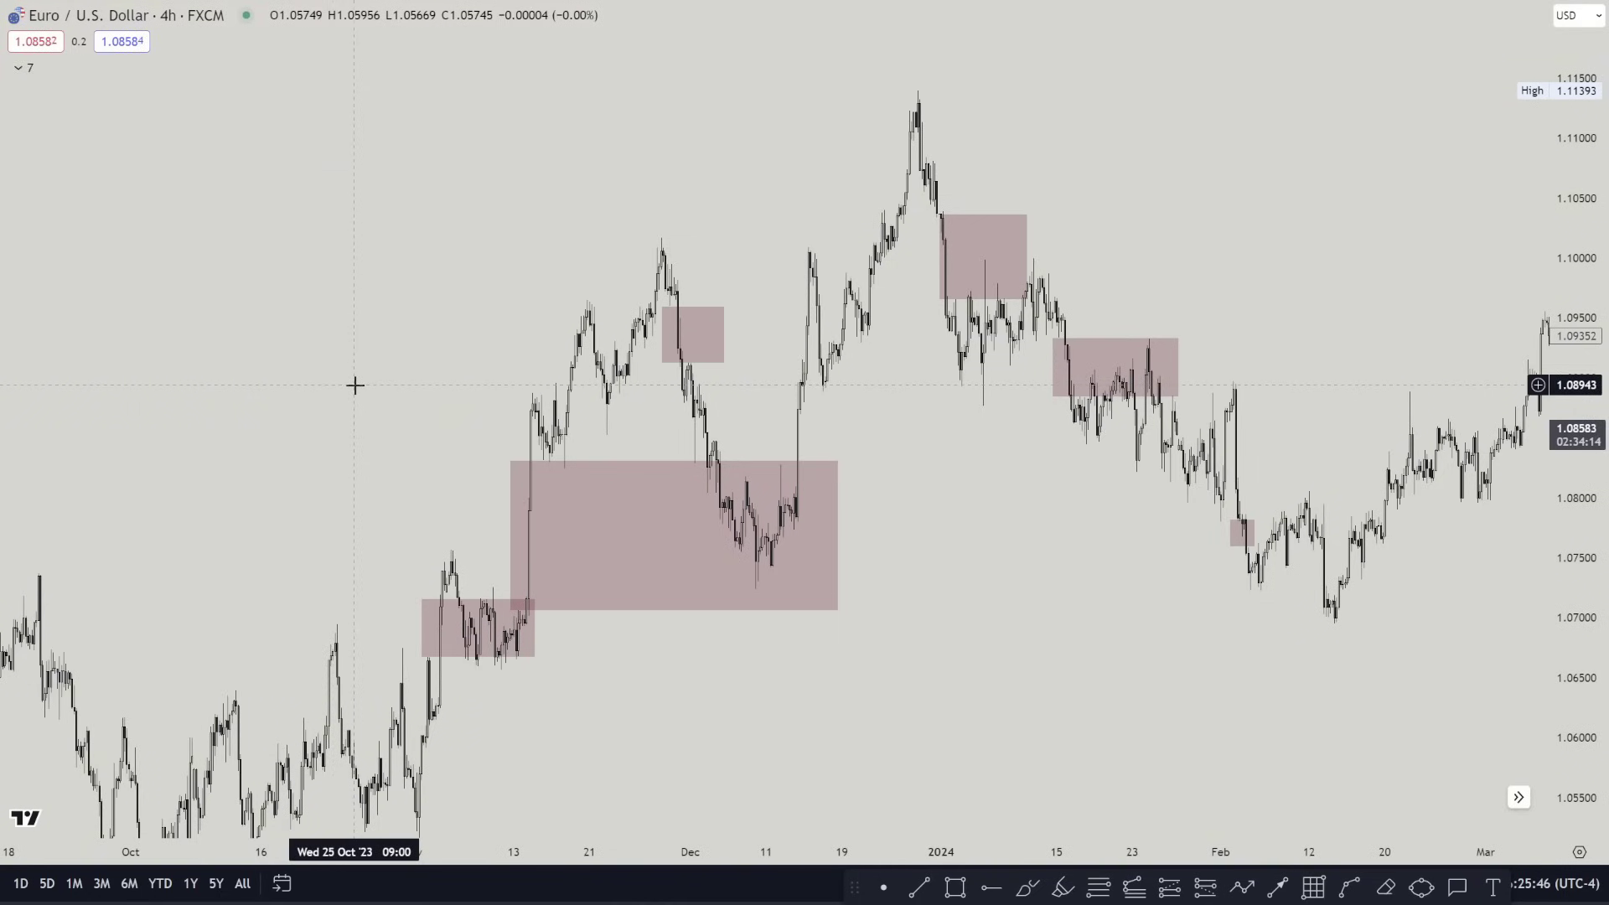
{"action": "scroll", "coordinate": [359, 387], "scroll_direction": "up", "scroll_amount": 2}
{"action": "left_click_drag", "start_coordinate": [184, 431], "coordinate": [1199, 238]}
{"action": "scroll", "coordinate": [1167, 330], "scroll_direction": "up", "scroll_amount": 5}
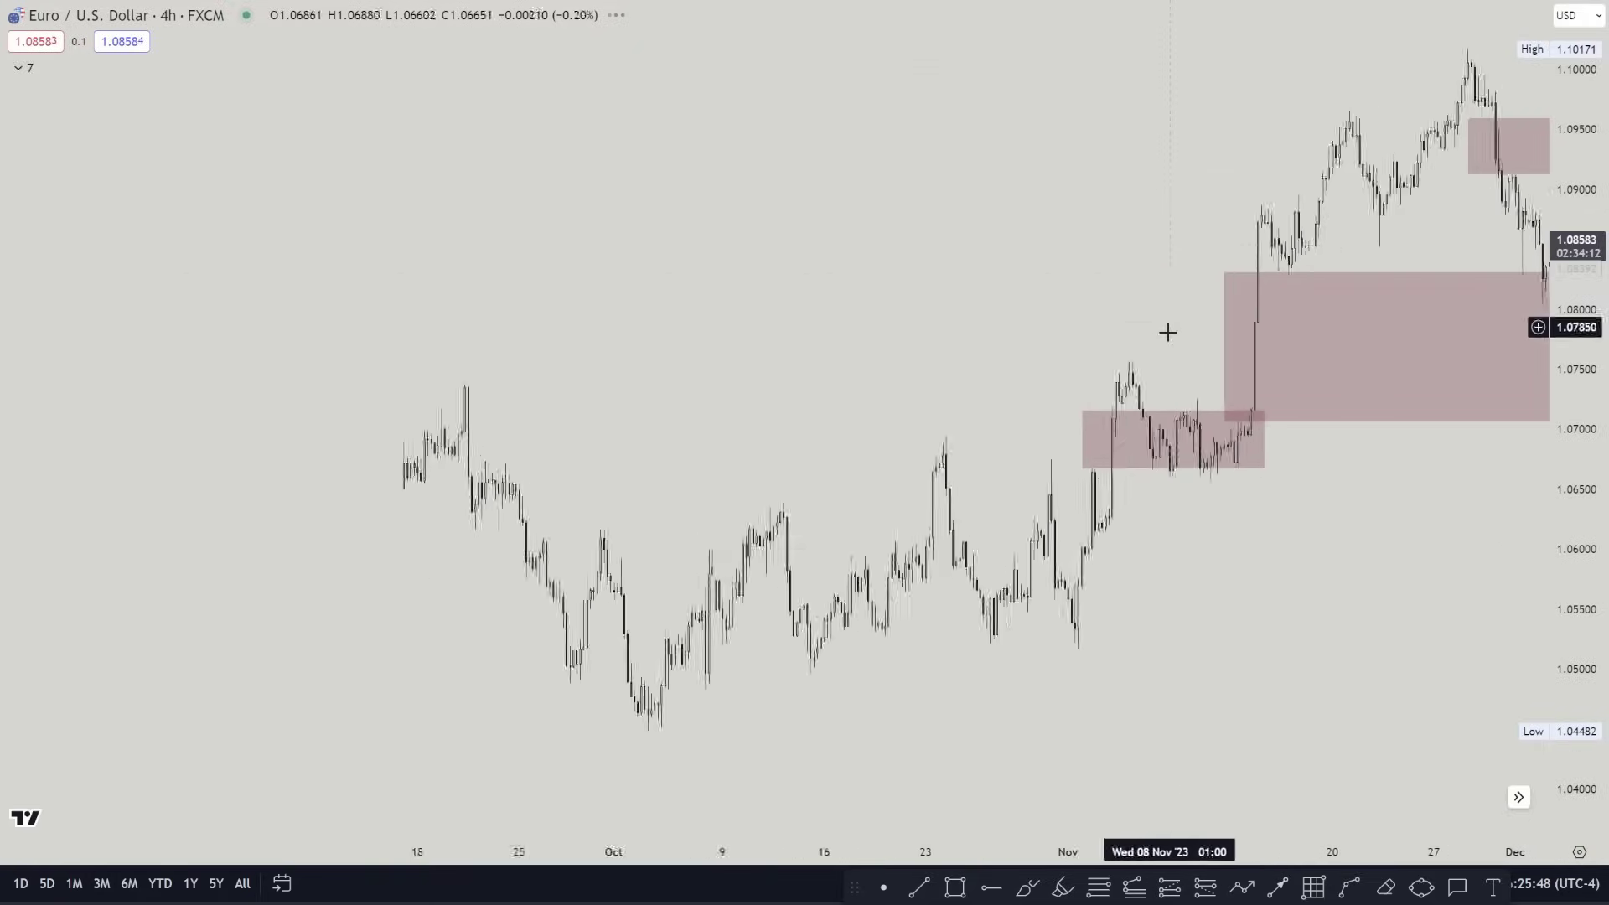
{"action": "left_click_drag", "start_coordinate": [1584, 611], "coordinate": [1596, 67]}
{"action": "scroll", "coordinate": [758, 413], "scroll_direction": "up", "scroll_amount": 3}
{"action": "left_click_drag", "start_coordinate": [581, 404], "coordinate": [878, 395]}
{"action": "scroll", "coordinate": [878, 394], "scroll_direction": "up", "scroll_amount": 5}
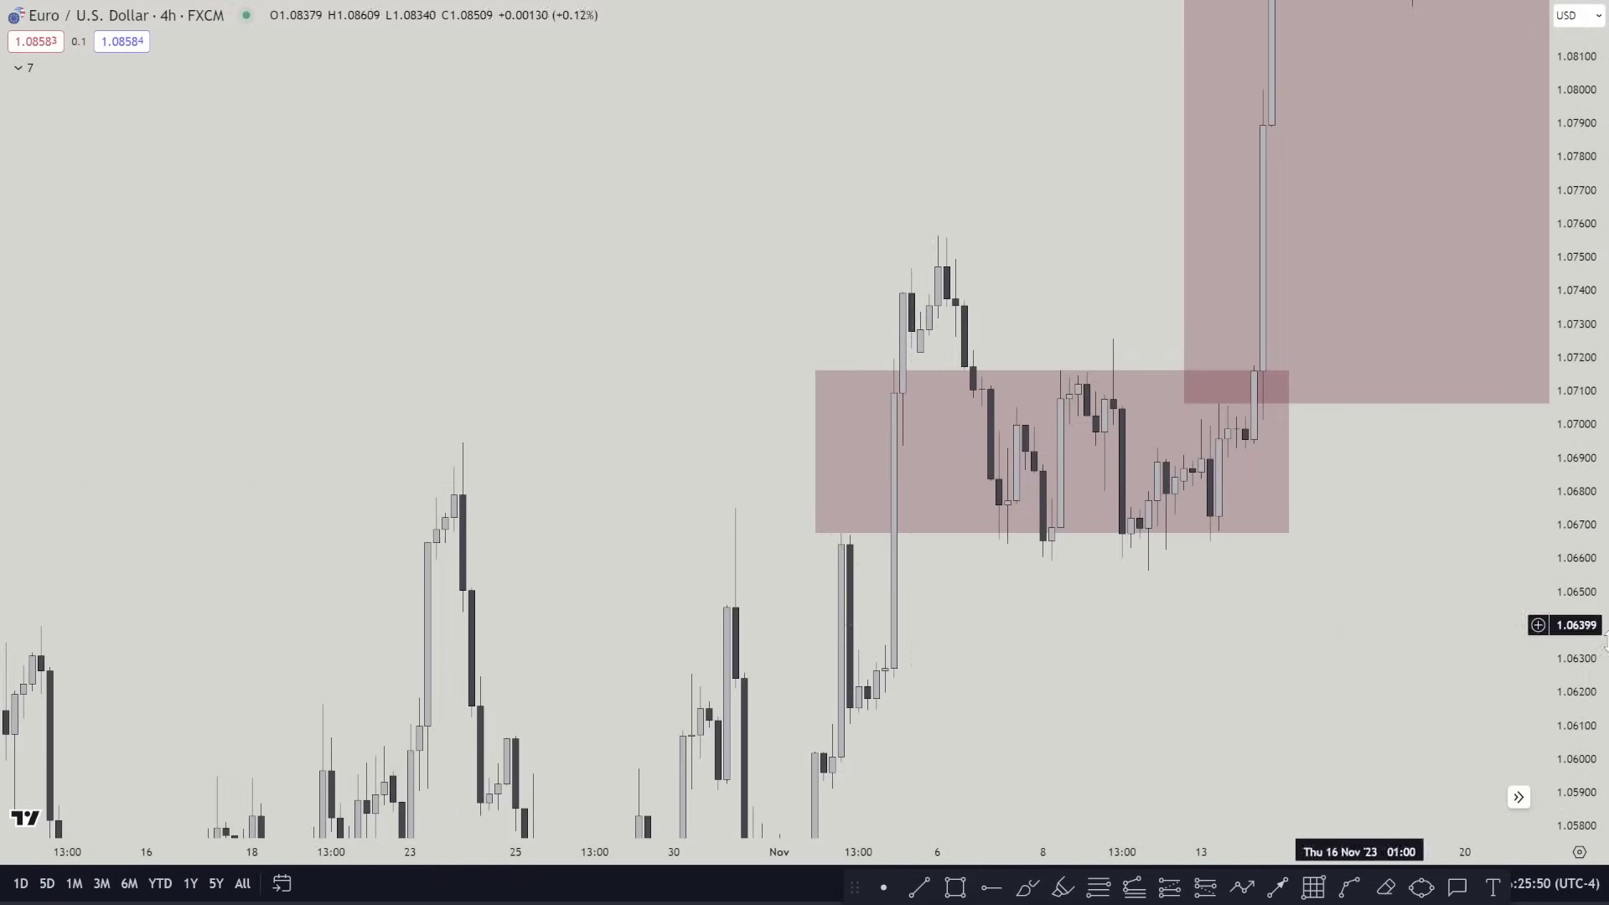
{"action": "left_click_drag", "start_coordinate": [1576, 624], "coordinate": [1579, 424]}
{"action": "scroll", "coordinate": [1232, 704], "scroll_direction": "up", "scroll_amount": 2}
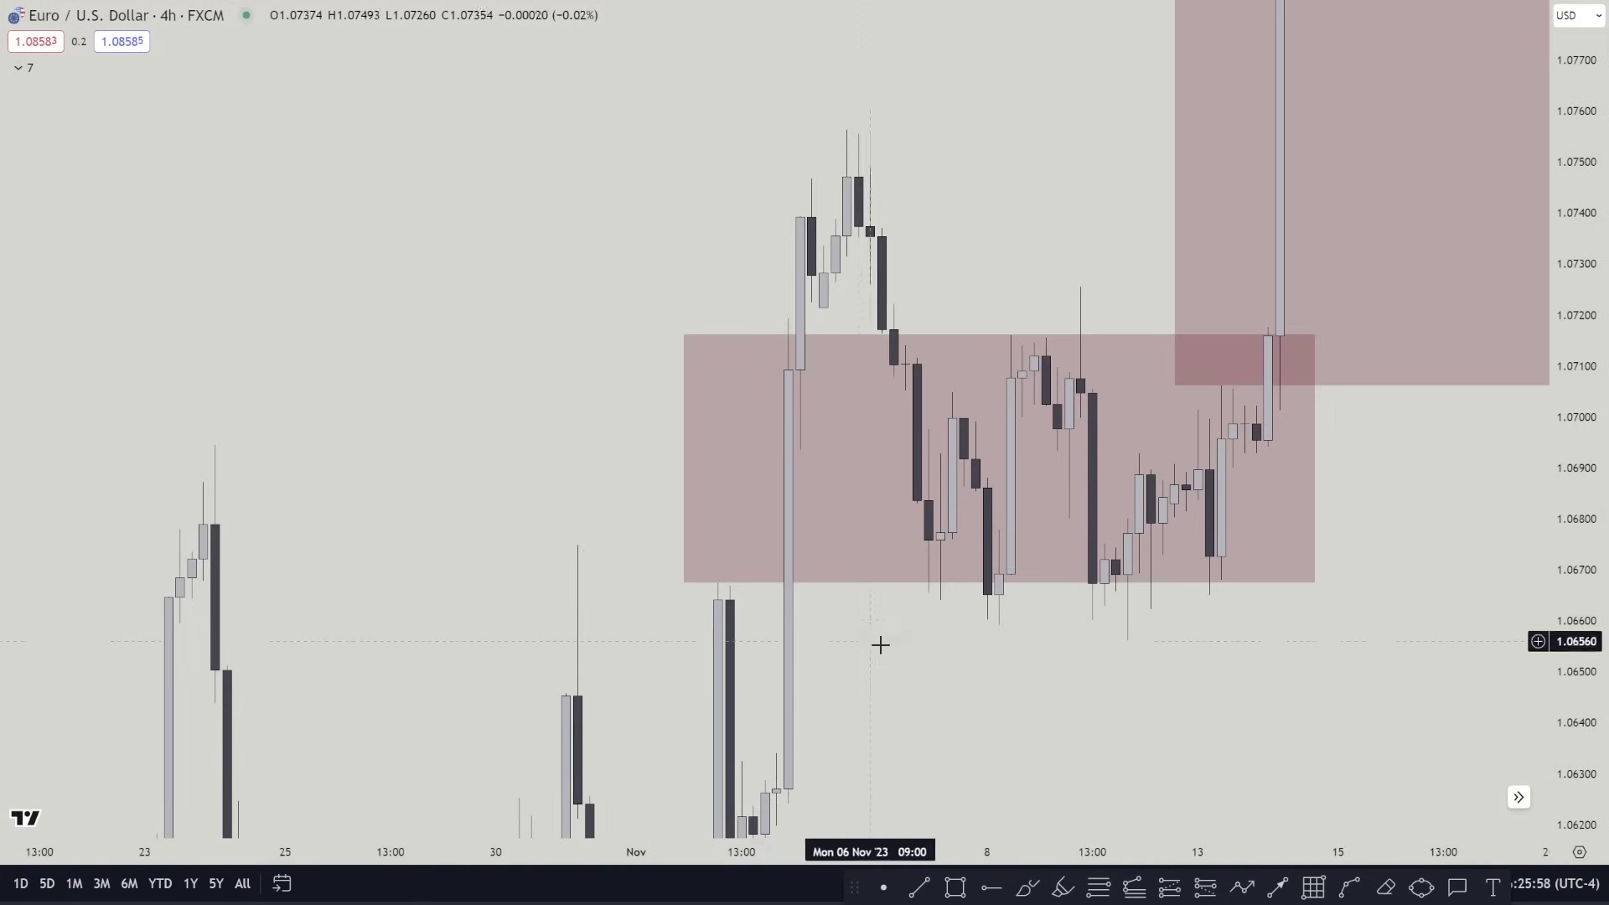
{"action": "left_click_drag", "start_coordinate": [880, 645], "coordinate": [783, 509]}
{"action": "left_click_drag", "start_coordinate": [1569, 524], "coordinate": [1569, 650]}
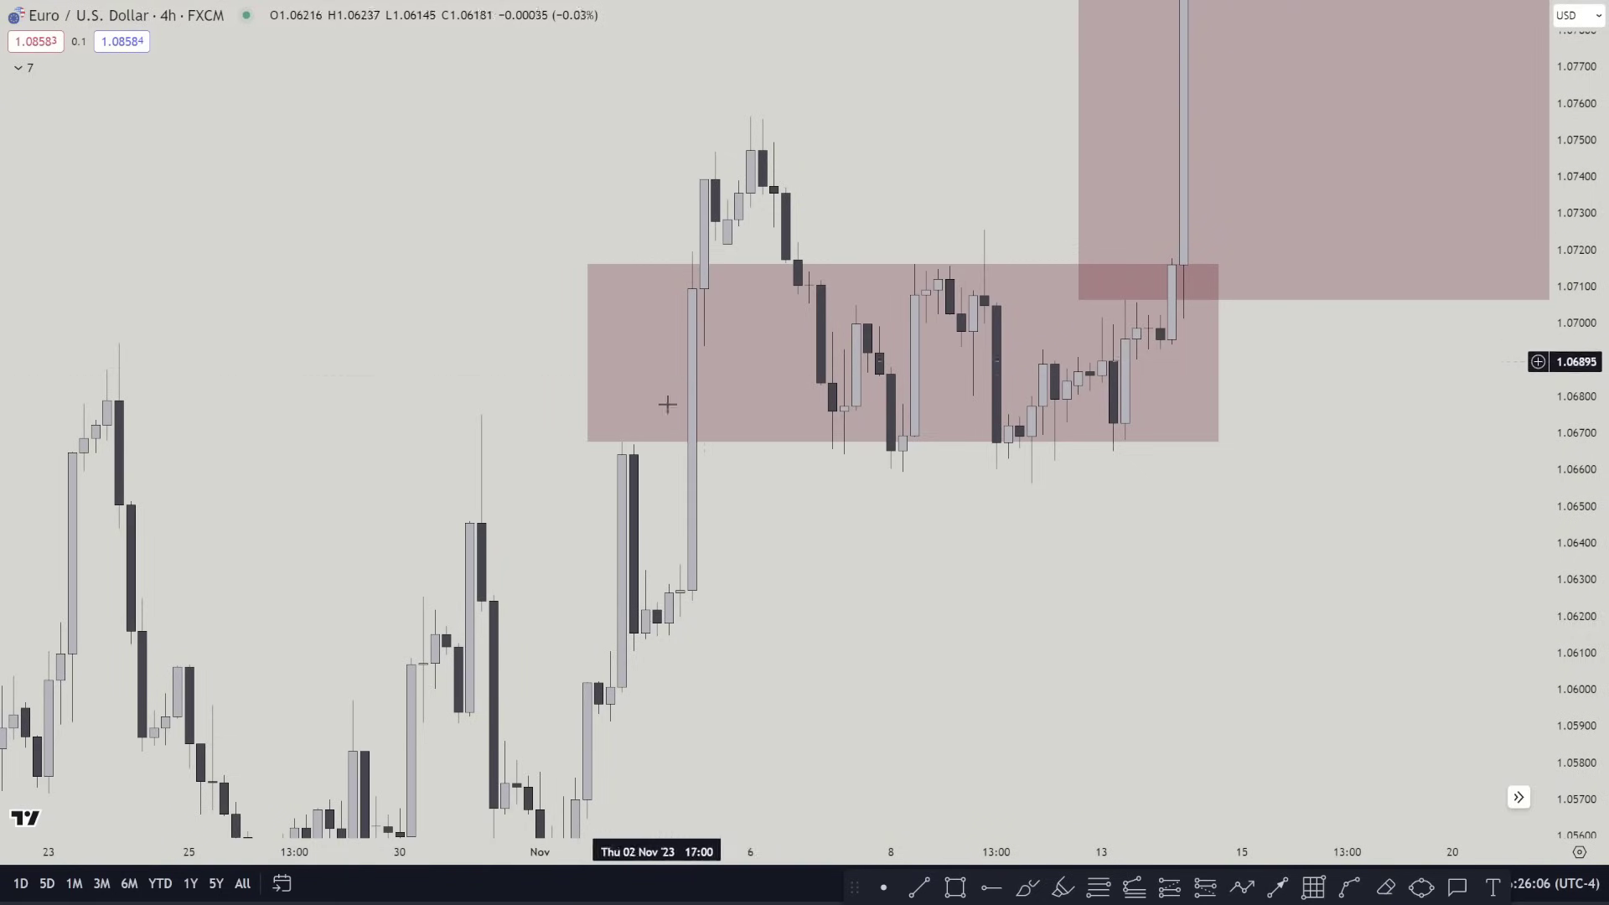
{"action": "left_click", "coordinate": [620, 419]}
{"action": "mouse_move", "coordinate": [589, 441]}
{"action": "left_mouse_down"}
{"action": "mouse_move", "coordinate": [672, 581]}
{"action": "mouse_move", "coordinate": [680, 565]}
{"action": "left_mouse_up"}
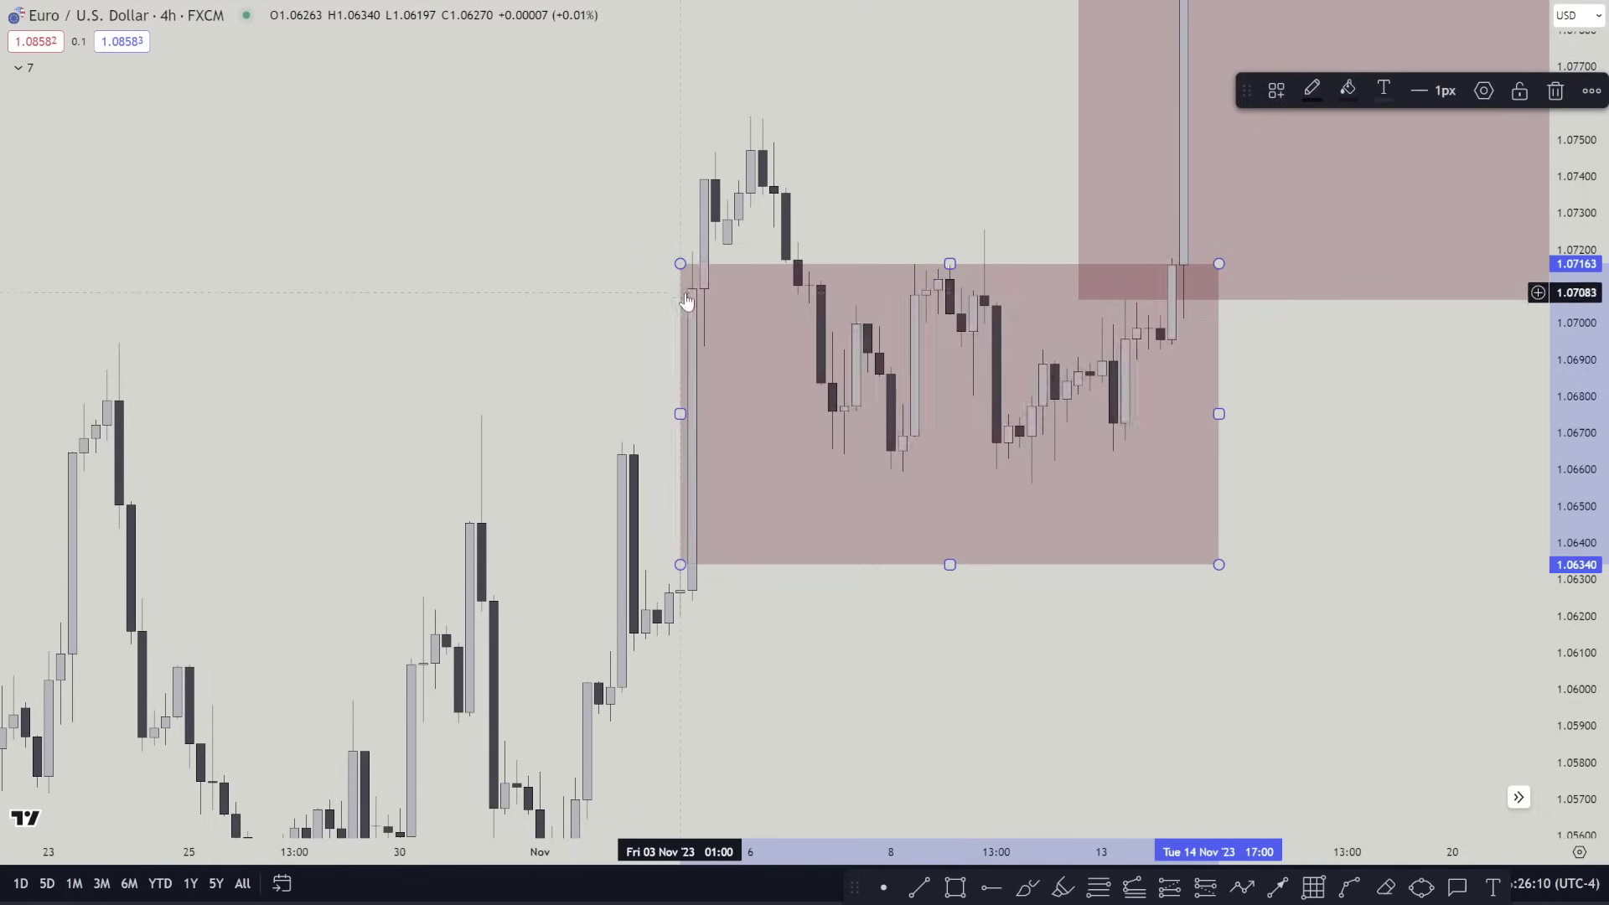
{"action": "left_click_drag", "start_coordinate": [680, 264], "coordinate": [704, 346]}
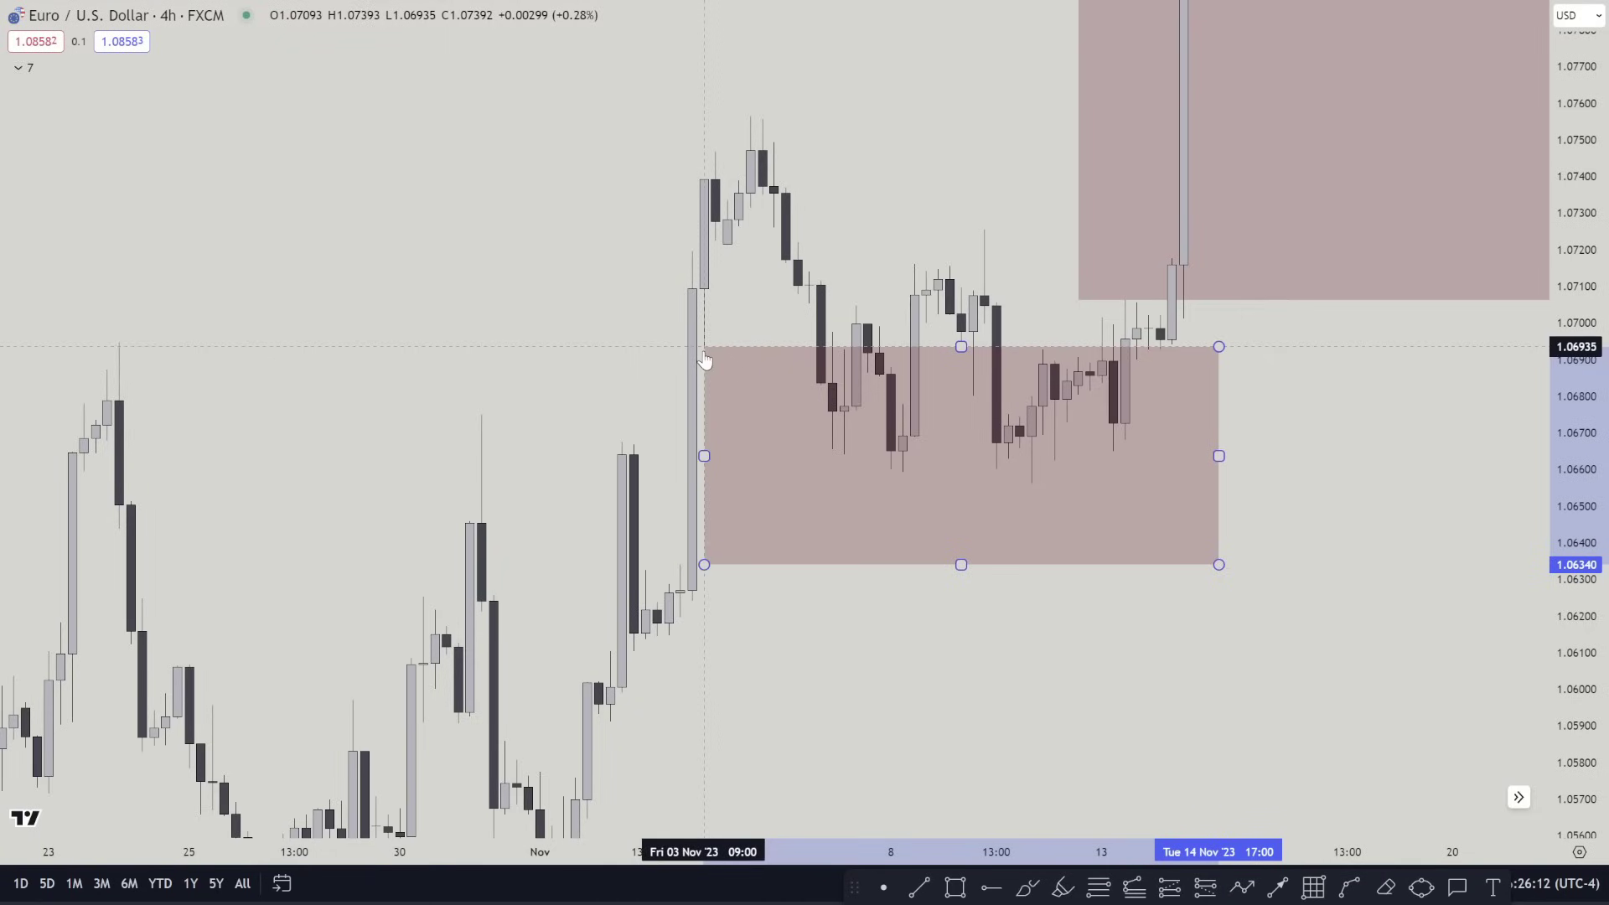
{"action": "left_click_drag", "start_coordinate": [704, 456], "coordinate": [681, 456]}
{"action": "left_click", "coordinate": [621, 387]}
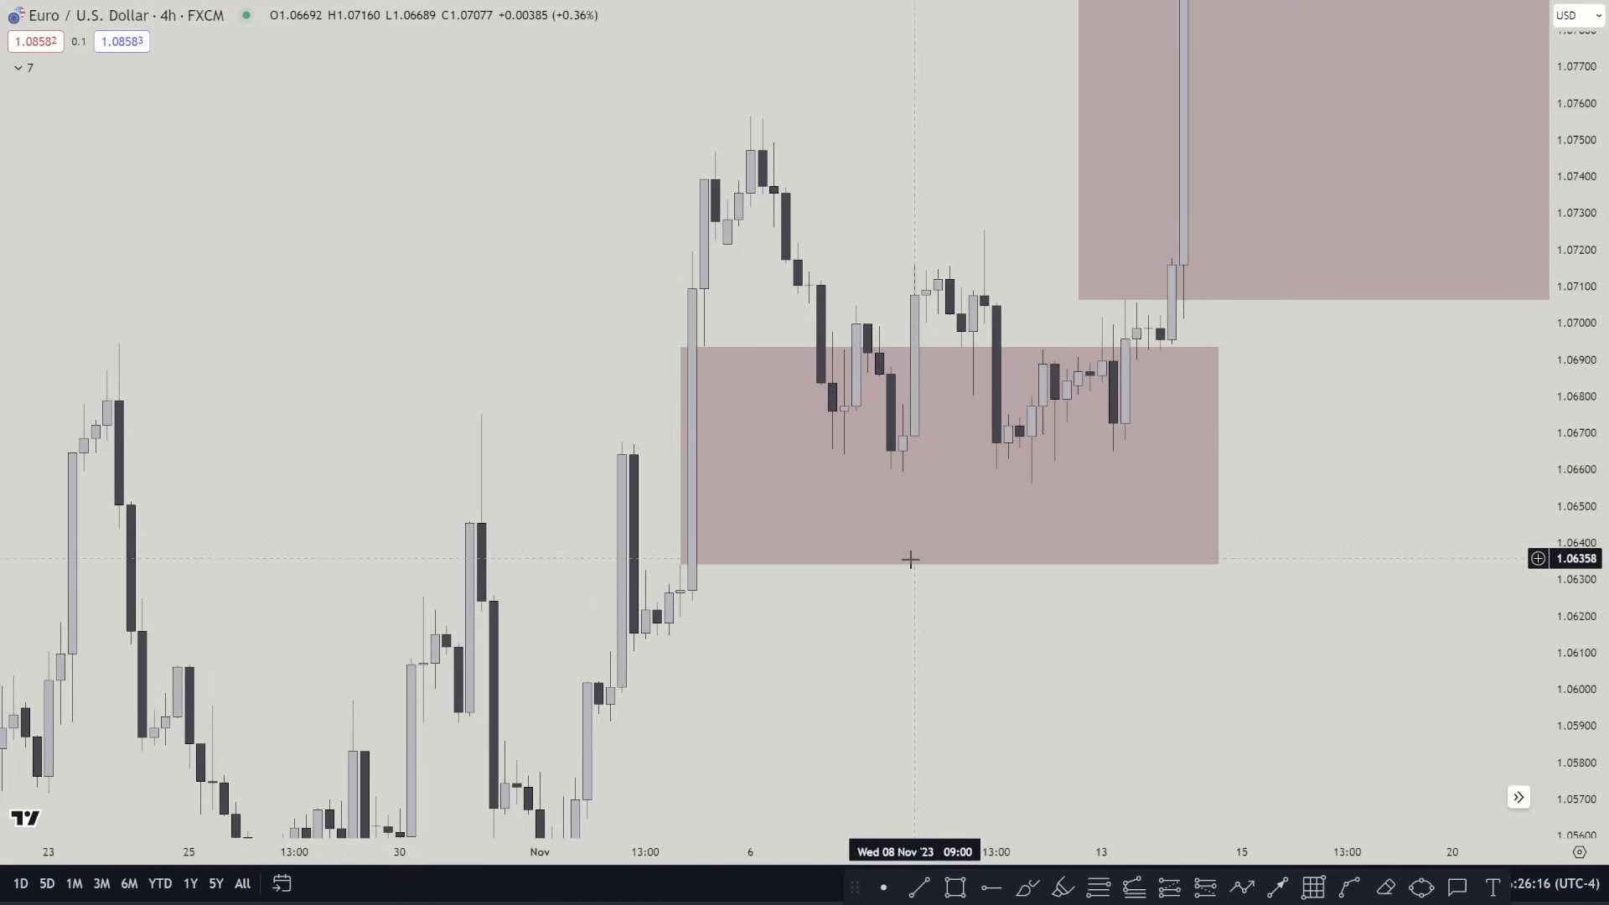
Draw a horizontal trend line at about 1.0668 from the 2 November high to the gap rectangle's end on 14 November
{"action": "left_click", "coordinate": [919, 888]}
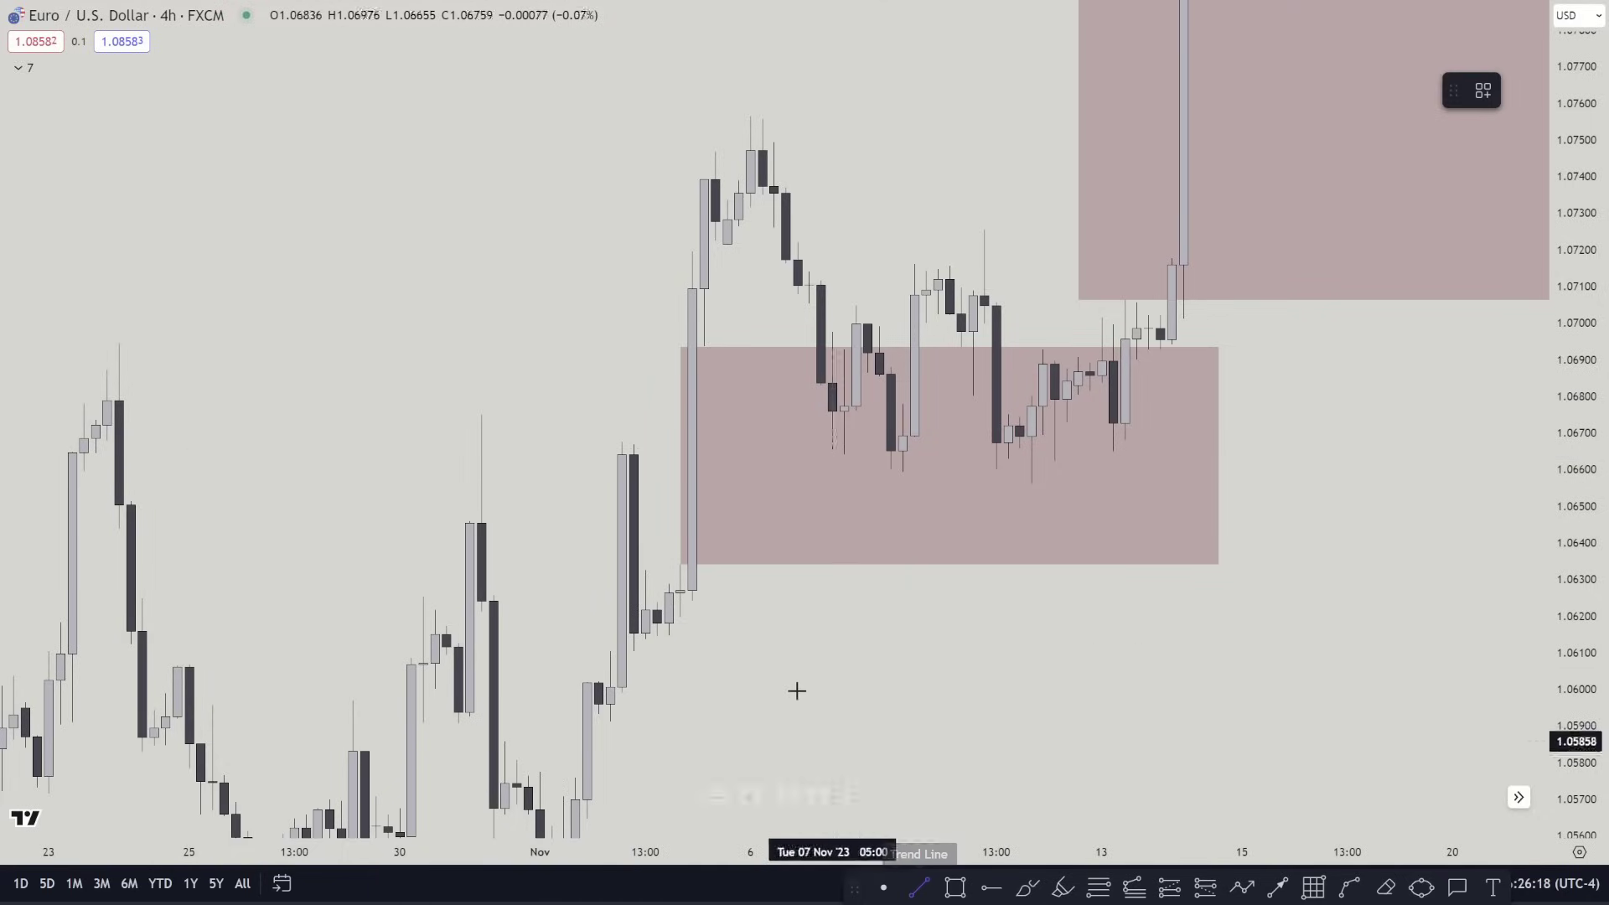
{"action": "left_click", "coordinate": [624, 440]}
{"action": "left_click", "coordinate": [1219, 442]}
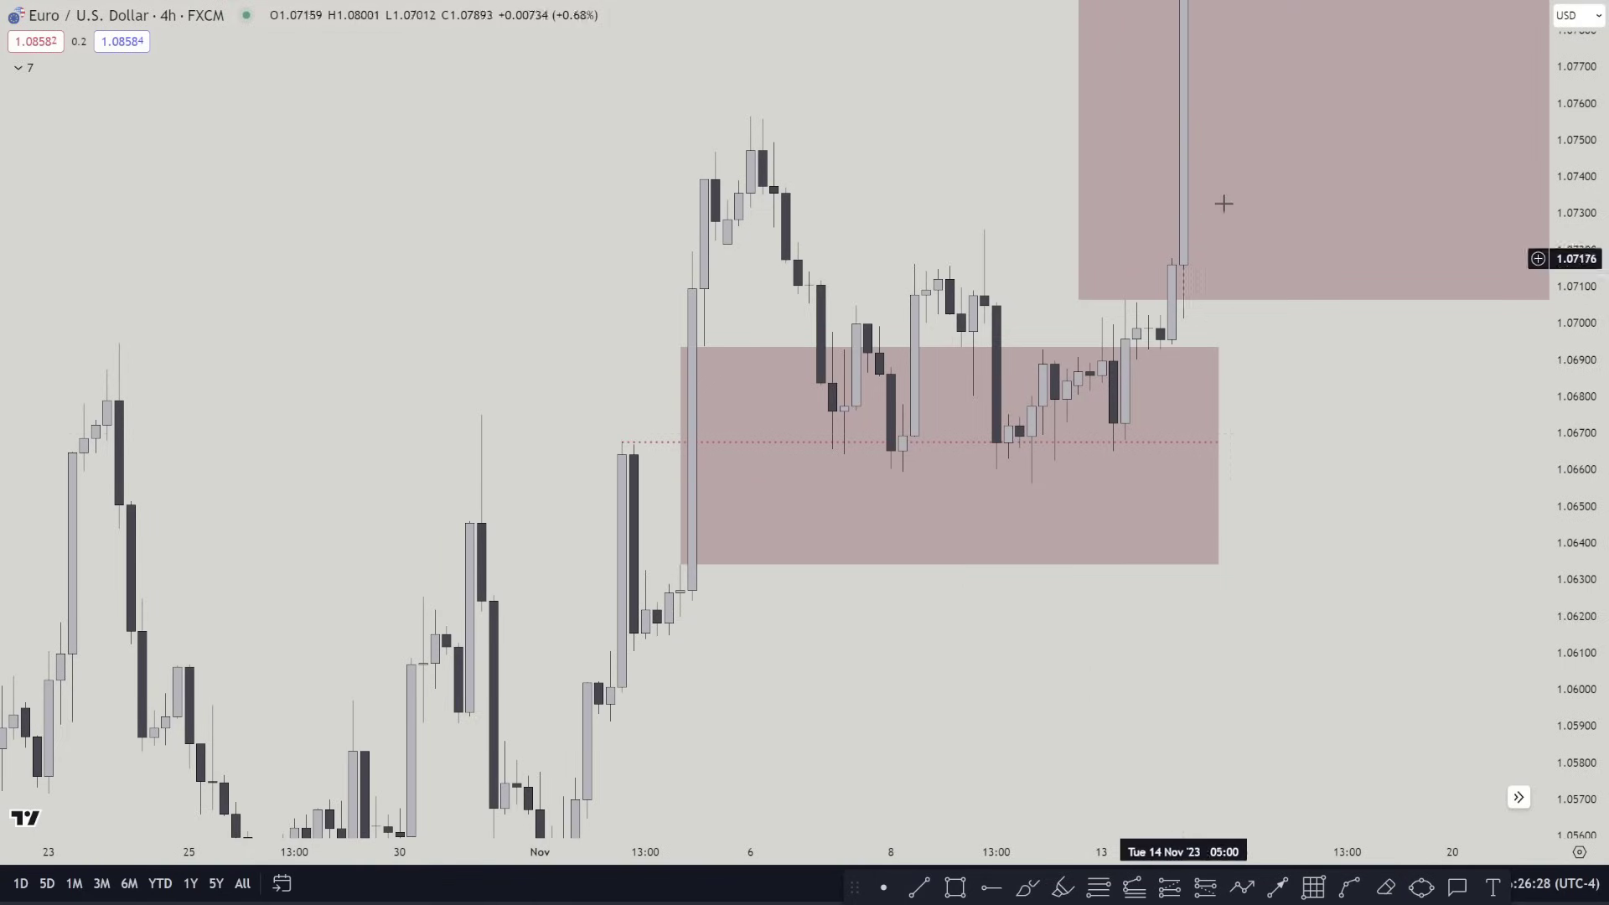
Circle the price action inside the early-November gap with the highlighter
{"action": "left_click_drag", "start_coordinate": [1349, 533], "coordinate": [1162, 548]}
{"action": "left_click", "coordinate": [1064, 887]}
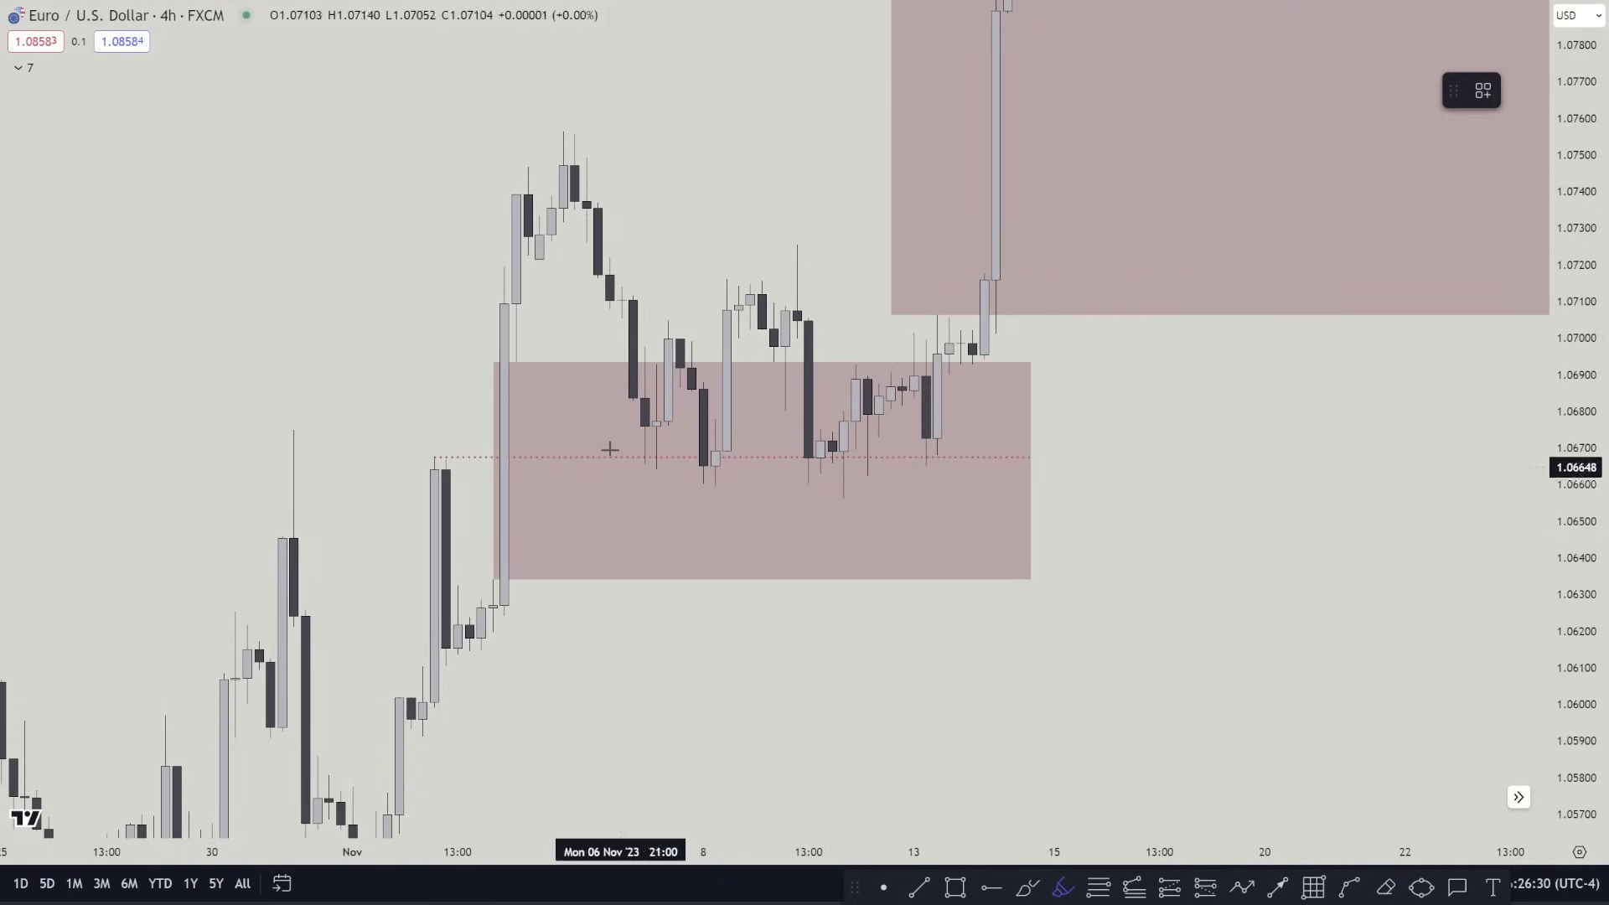
{"action": "mouse_move", "coordinate": [585, 374]}
{"action": "left_mouse_down"}
{"action": "mouse_move", "coordinate": [512, 449]}
{"action": "mouse_move", "coordinate": [569, 356]}
{"action": "left_mouse_up"}
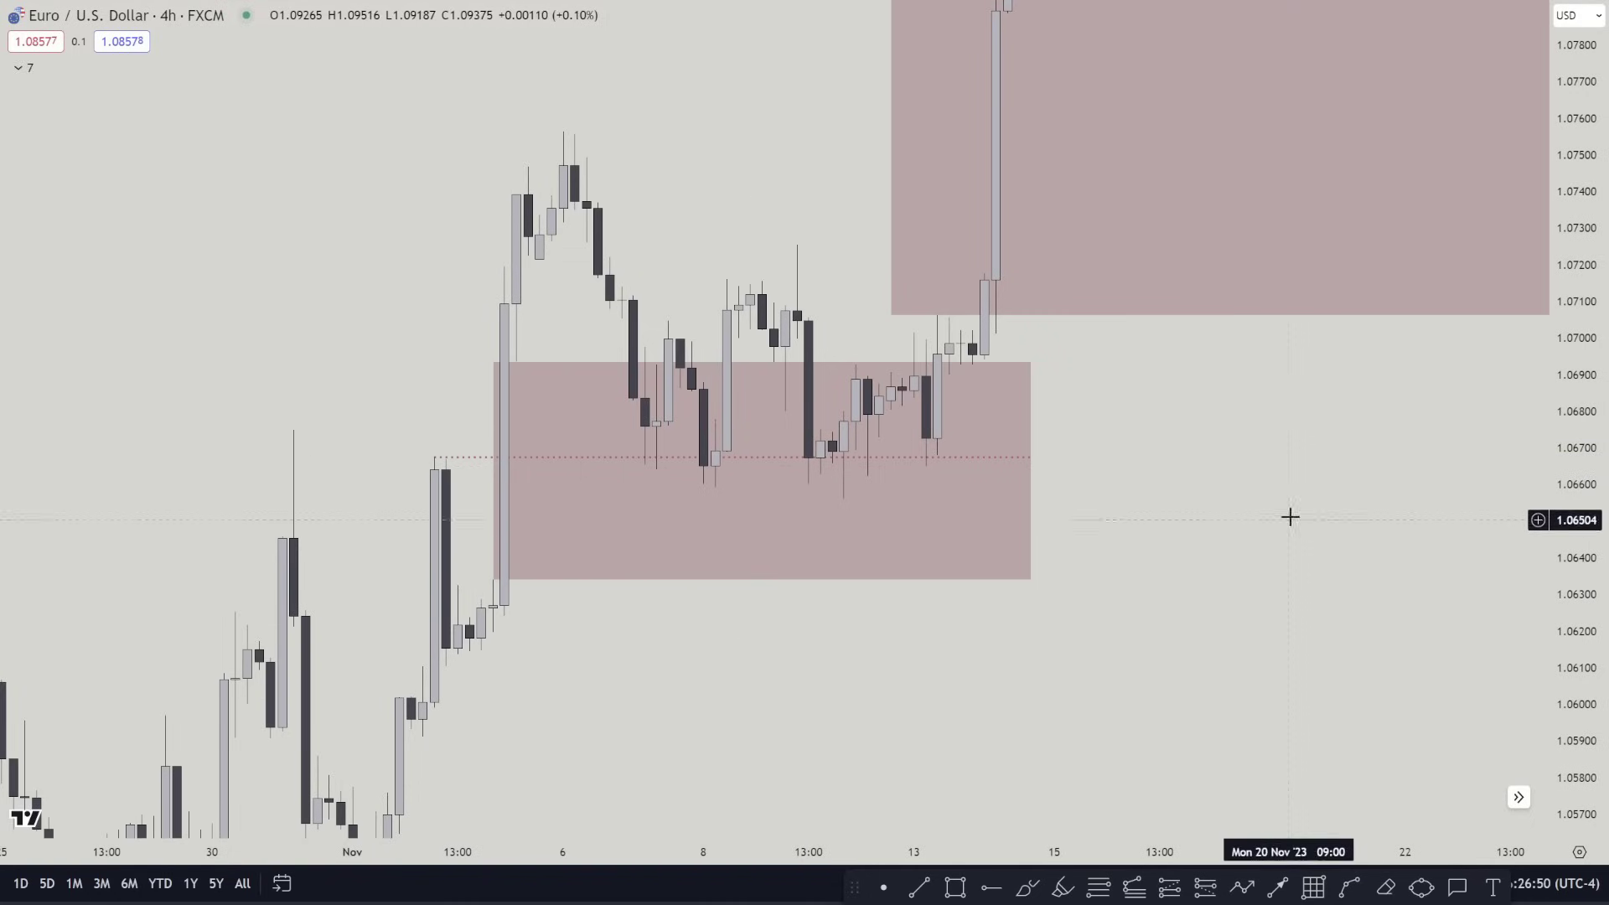
Reshape the mid-November gap rectangle to span about 1.0718 to 1.07887, starting at the 14 November 01:00 candle
{"action": "left_click_drag", "start_coordinate": [1290, 517], "coordinate": [701, 797]}
{"action": "left_click_drag", "start_coordinate": [750, 143], "coordinate": [751, 233]}
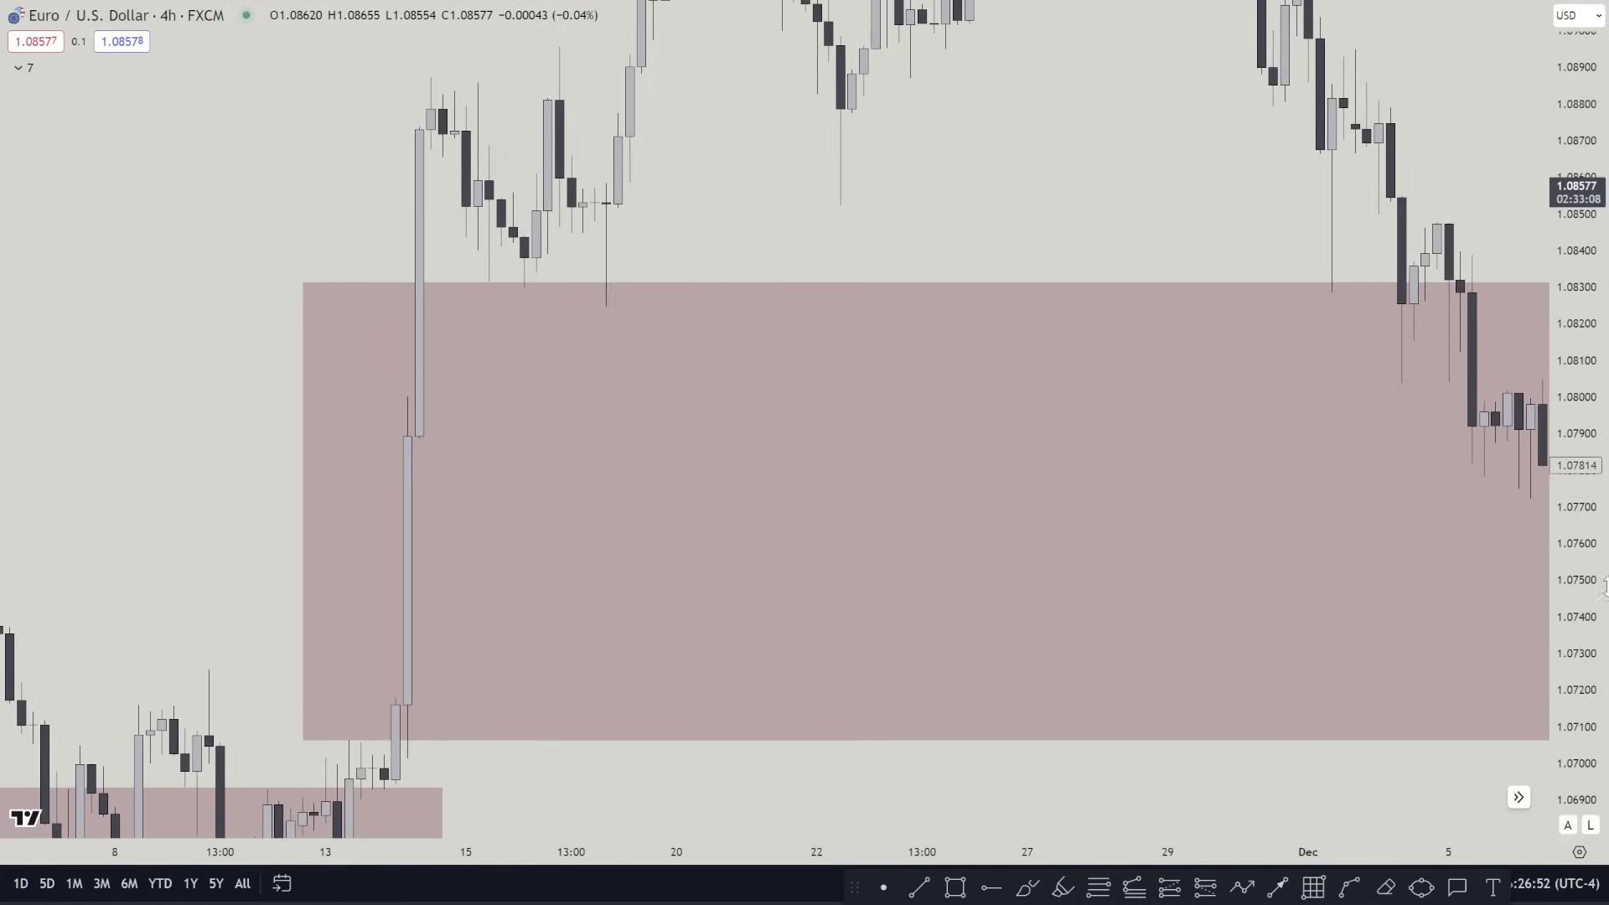
{"action": "left_click_drag", "start_coordinate": [1601, 587], "coordinate": [1596, 685]}
{"action": "scroll", "coordinate": [1123, 642], "scroll_direction": "down", "scroll_amount": 3}
{"action": "left_click_drag", "start_coordinate": [946, 192], "coordinate": [826, 228]}
{"action": "scroll", "coordinate": [952, 248], "scroll_direction": "up", "scroll_amount": 1}
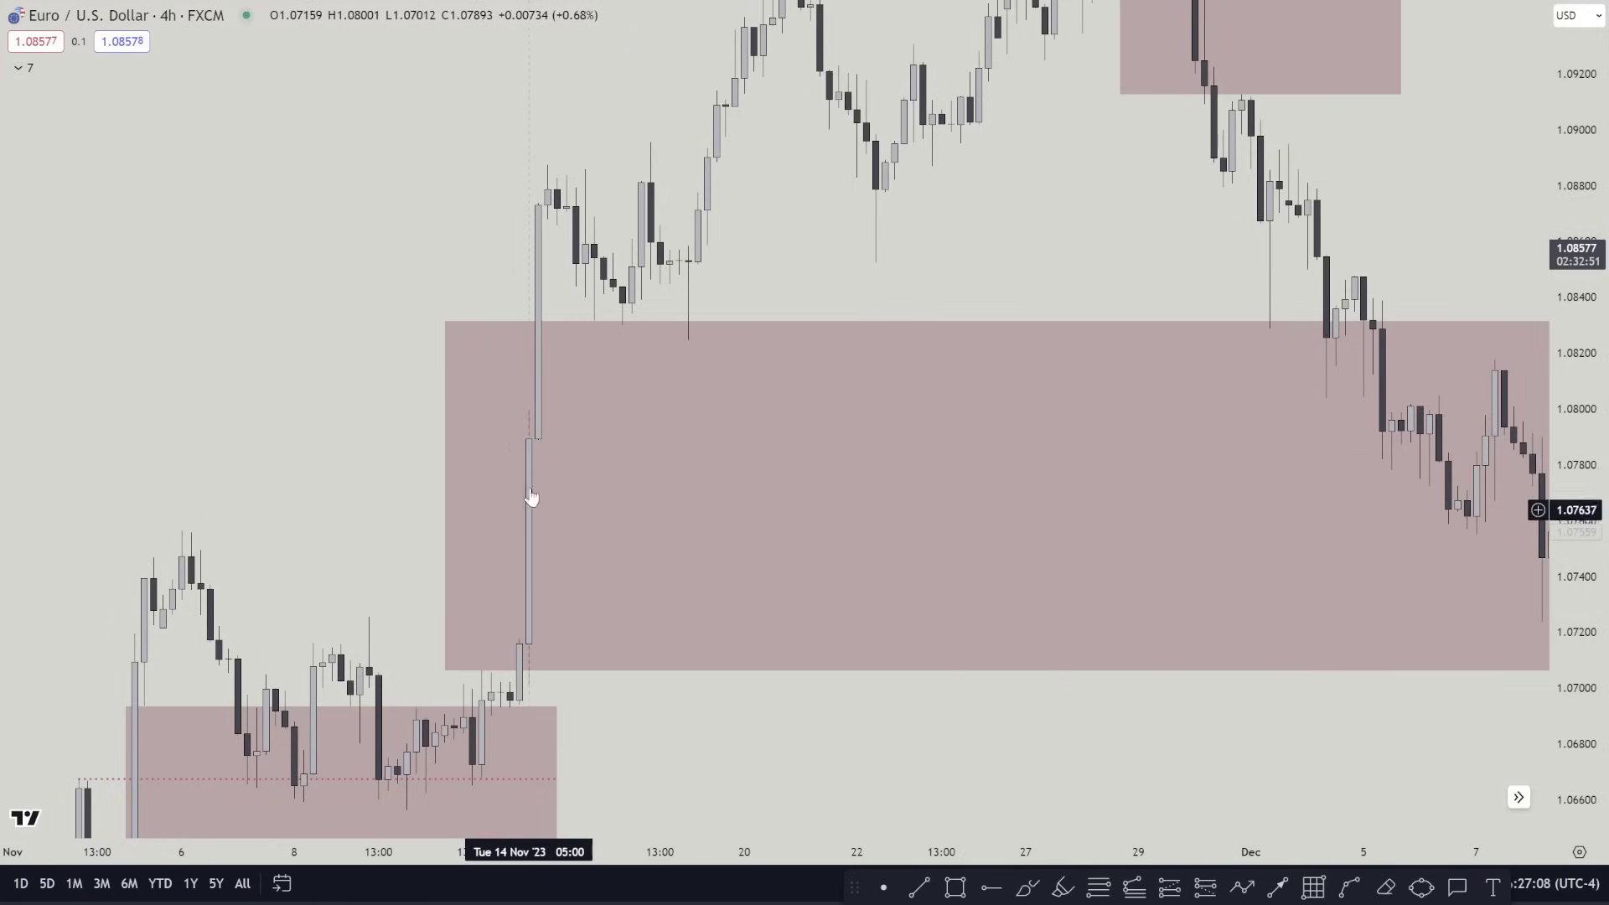
{"action": "left_click_drag", "start_coordinate": [447, 322], "coordinate": [536, 442]}
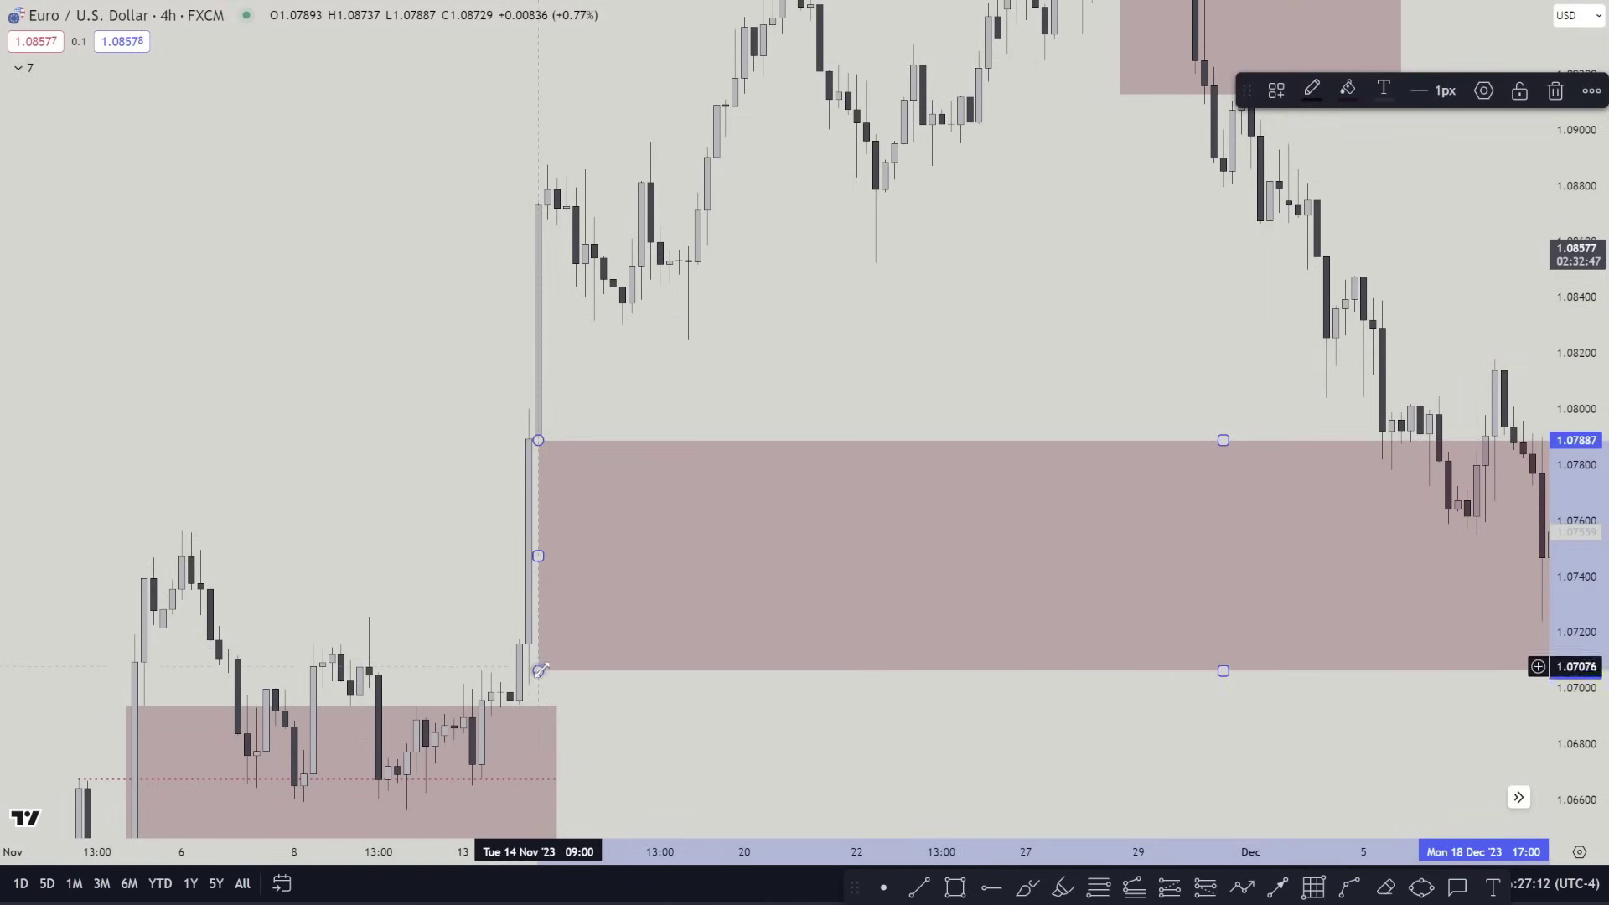
{"action": "left_click_drag", "start_coordinate": [538, 670], "coordinate": [521, 647]}
{"action": "left_click", "coordinate": [424, 556]}
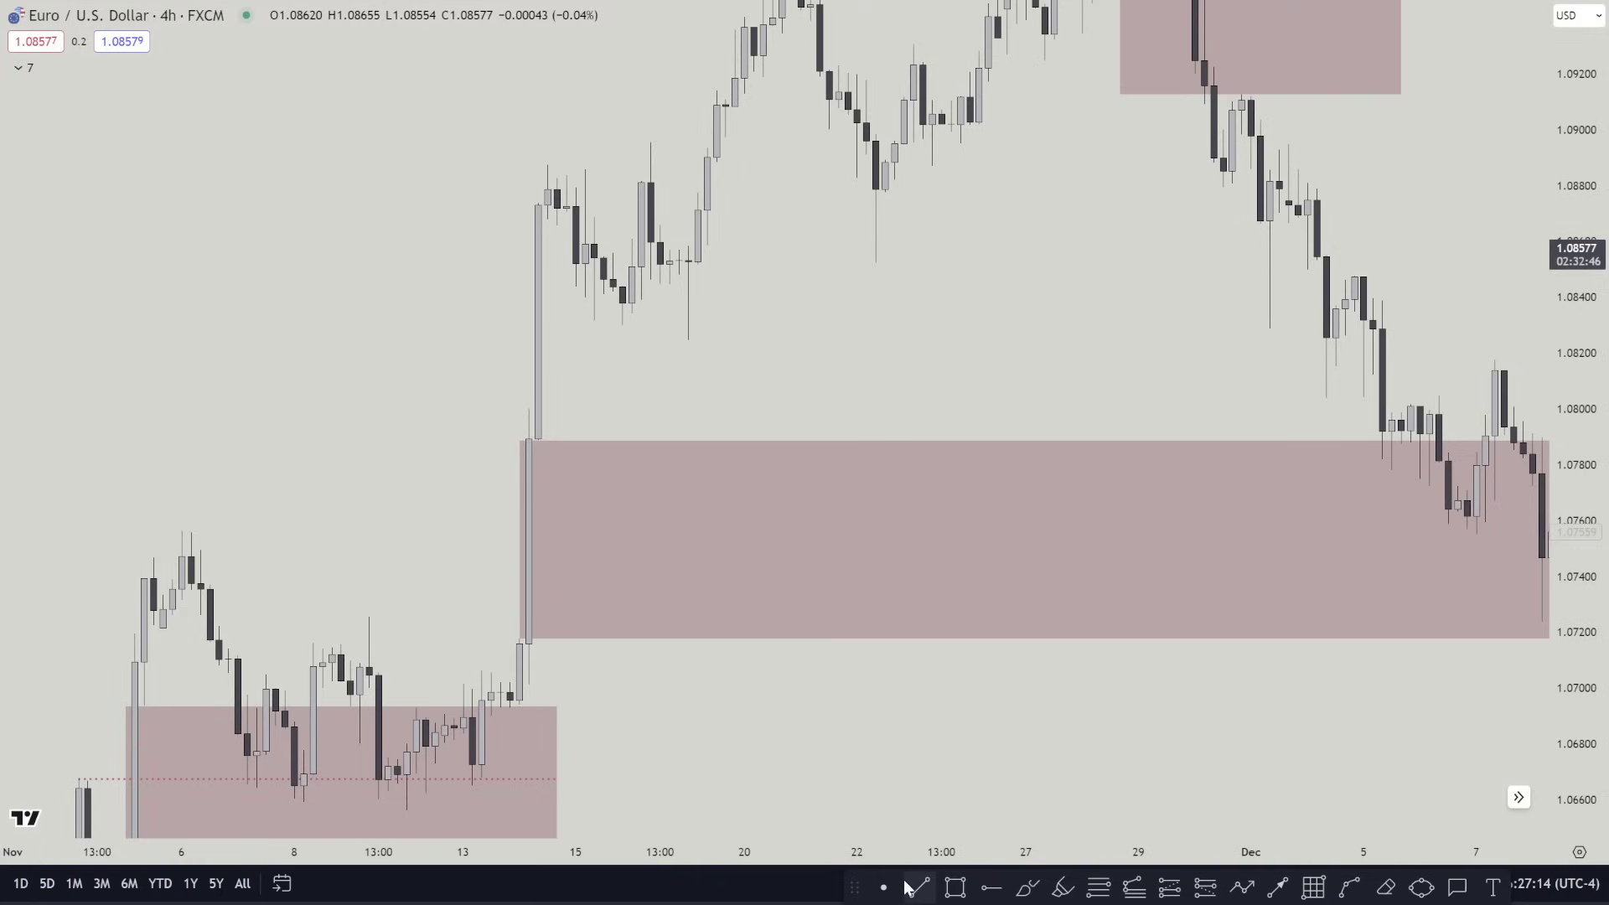
Draw horizontal trend lines through the mid-November gap from the 6 November high at 1.07563 and the 9 November high at about 1.0725
{"action": "left_click", "coordinate": [183, 528]}
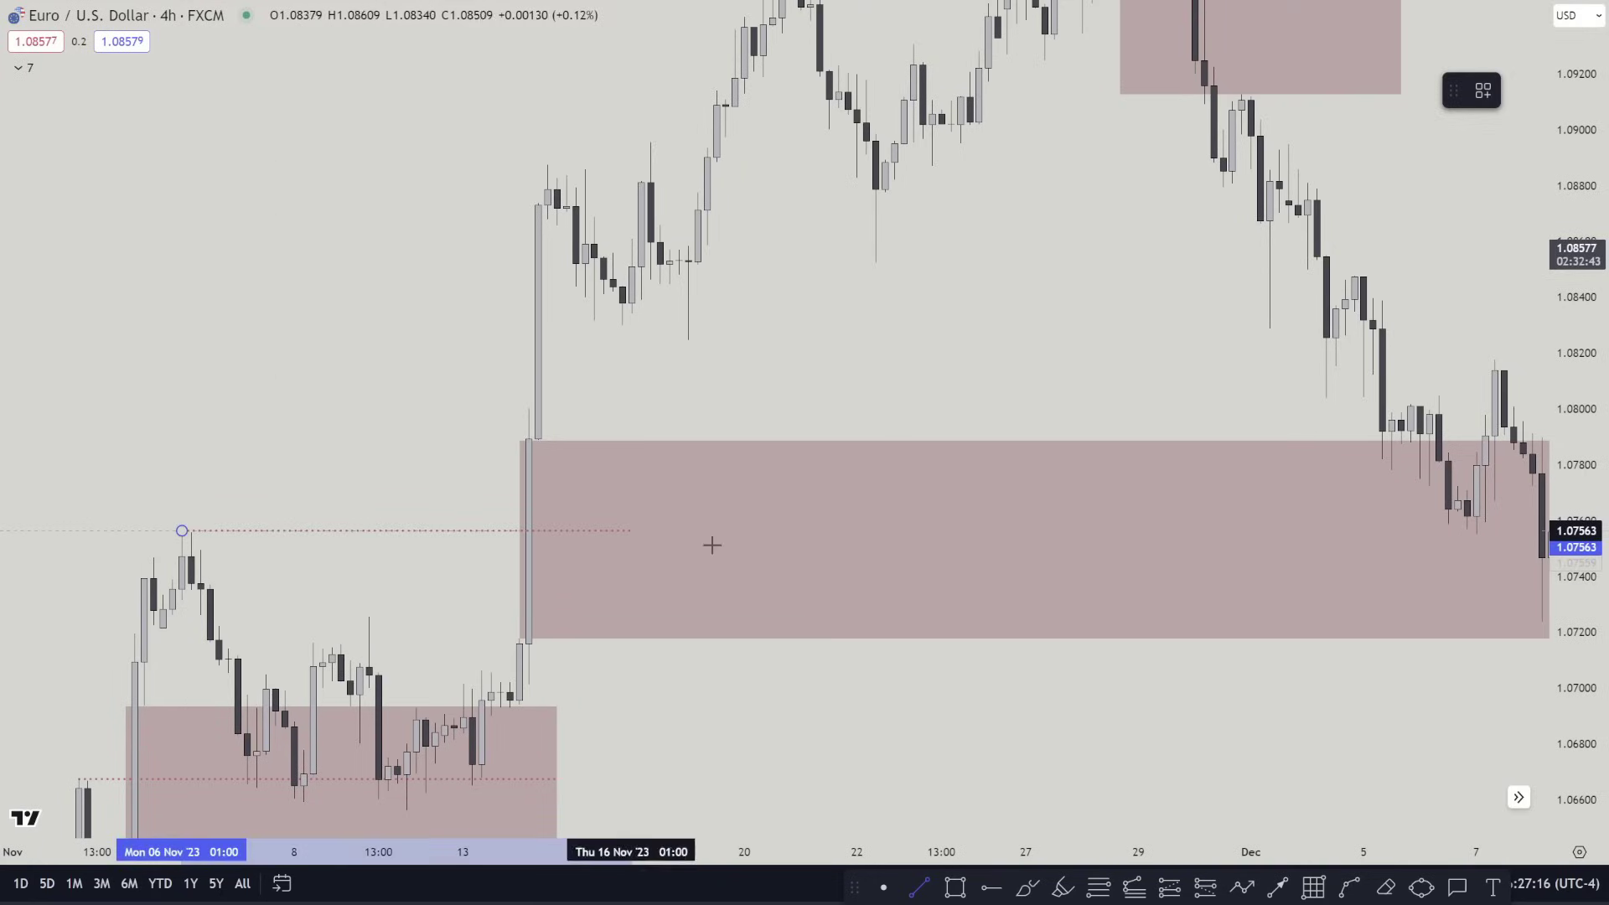
{"action": "left_click", "coordinate": [1204, 530]}
{"action": "left_click", "coordinate": [919, 887]}
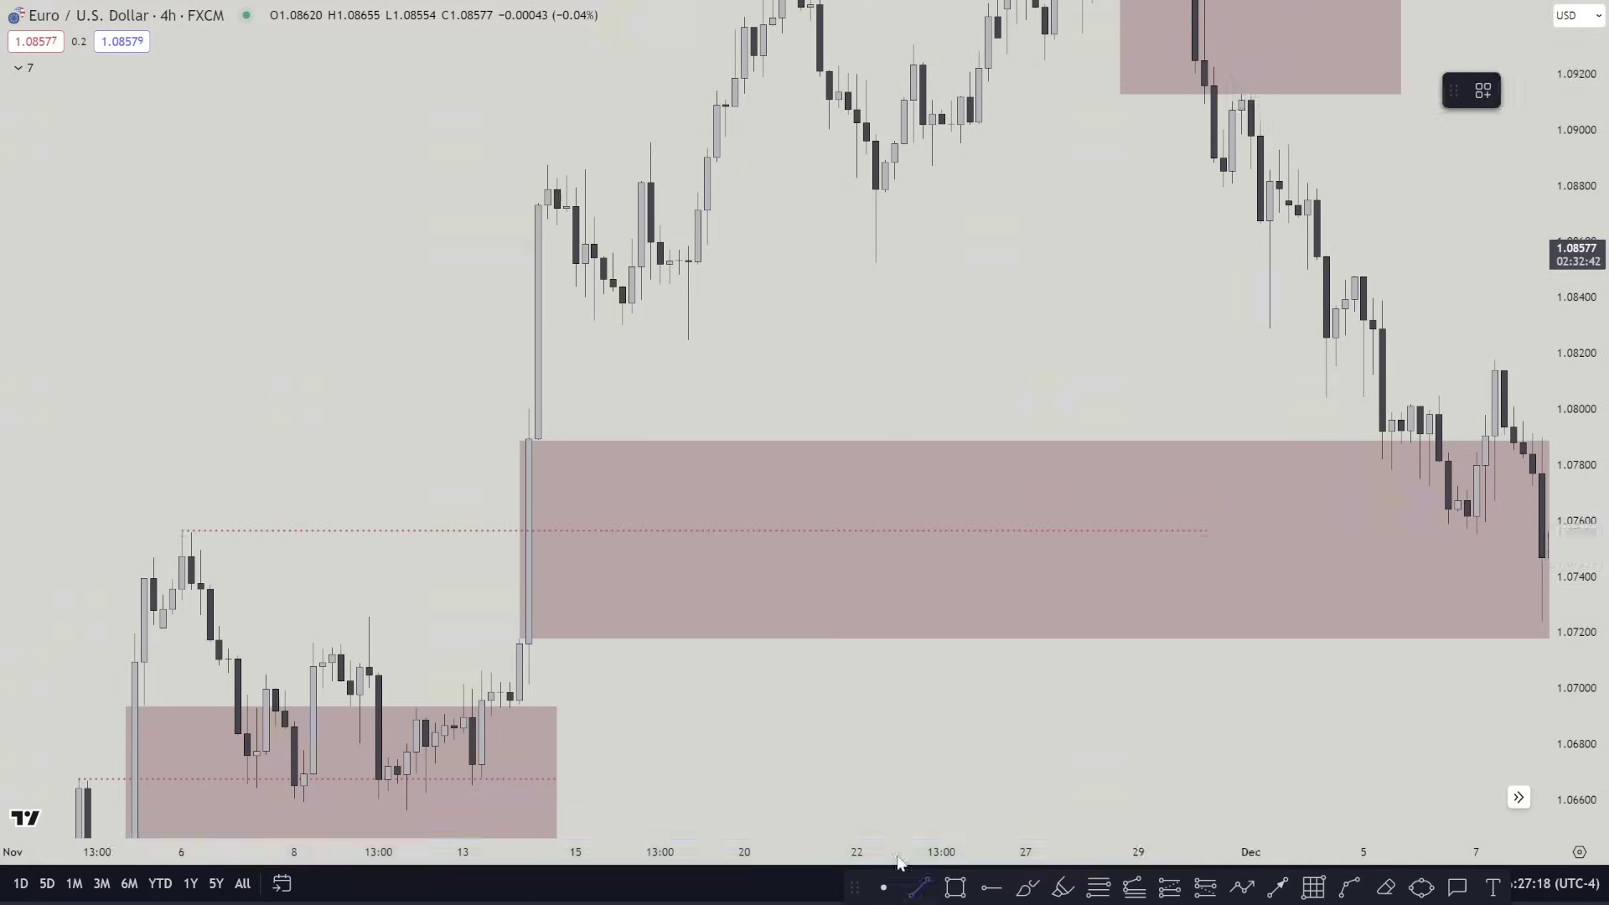
{"action": "left_click", "coordinate": [368, 609]}
{"action": "left_click", "coordinate": [1372, 617]}
{"action": "left_click", "coordinate": [1258, 735]}
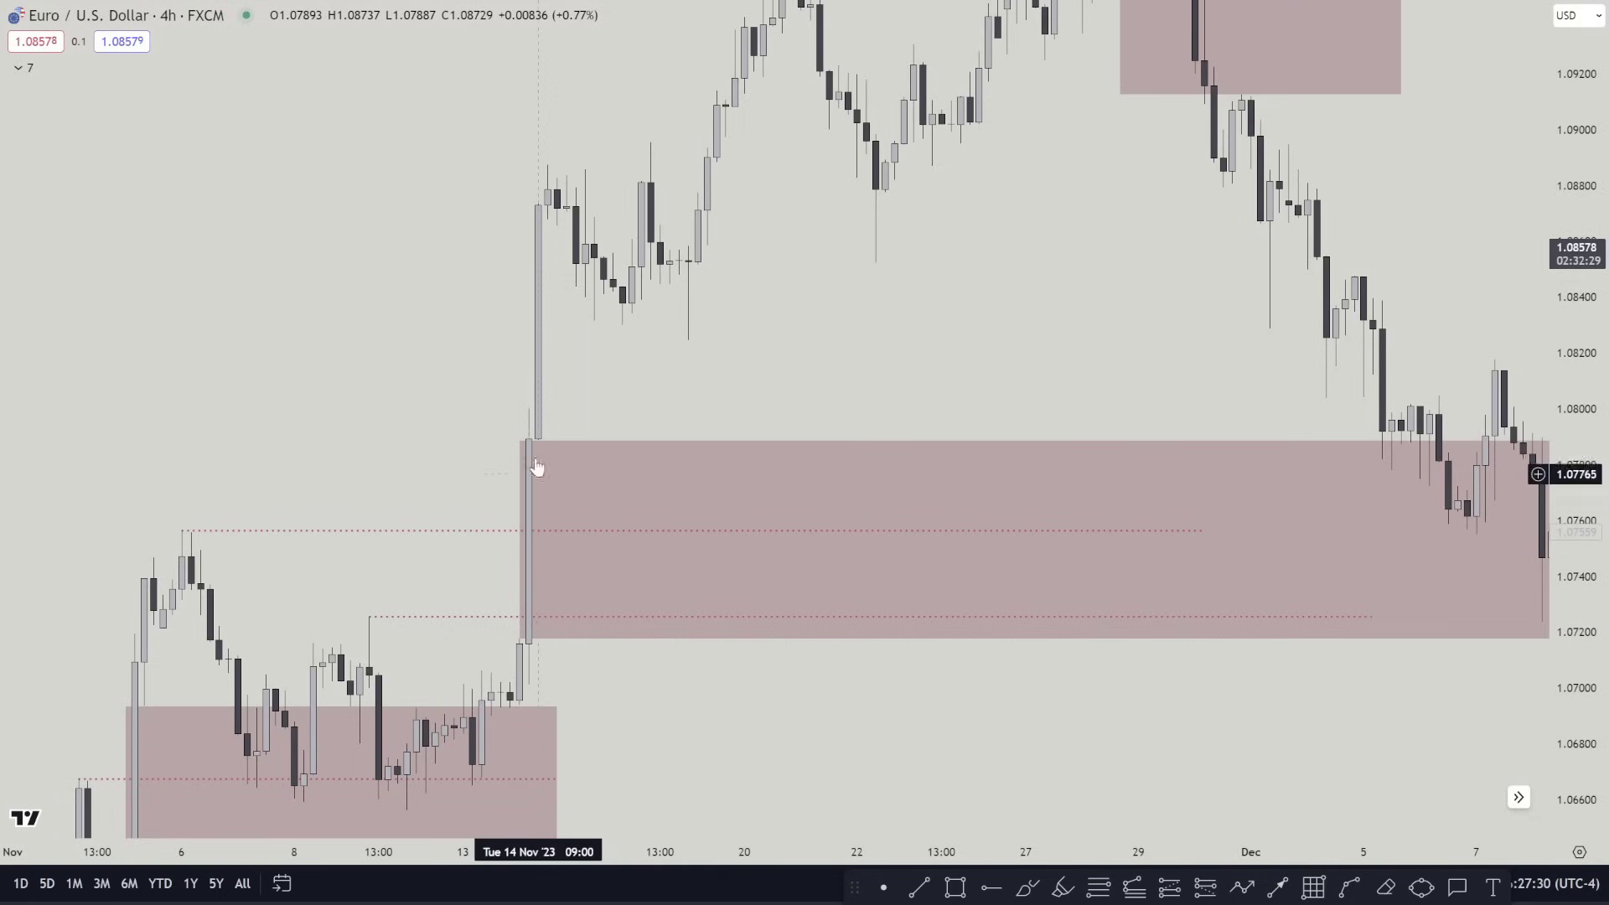
Extend the 1.07563 trend line to the 7 December low and the lower trend line to the 8 December low
{"action": "left_click_drag", "start_coordinate": [927, 722], "coordinate": [499, 703]}
{"action": "left_click_drag", "start_coordinate": [802, 522], "coordinate": [1075, 541]}
{"action": "left_click_drag", "start_coordinate": [1601, 665], "coordinate": [1601, 469]}
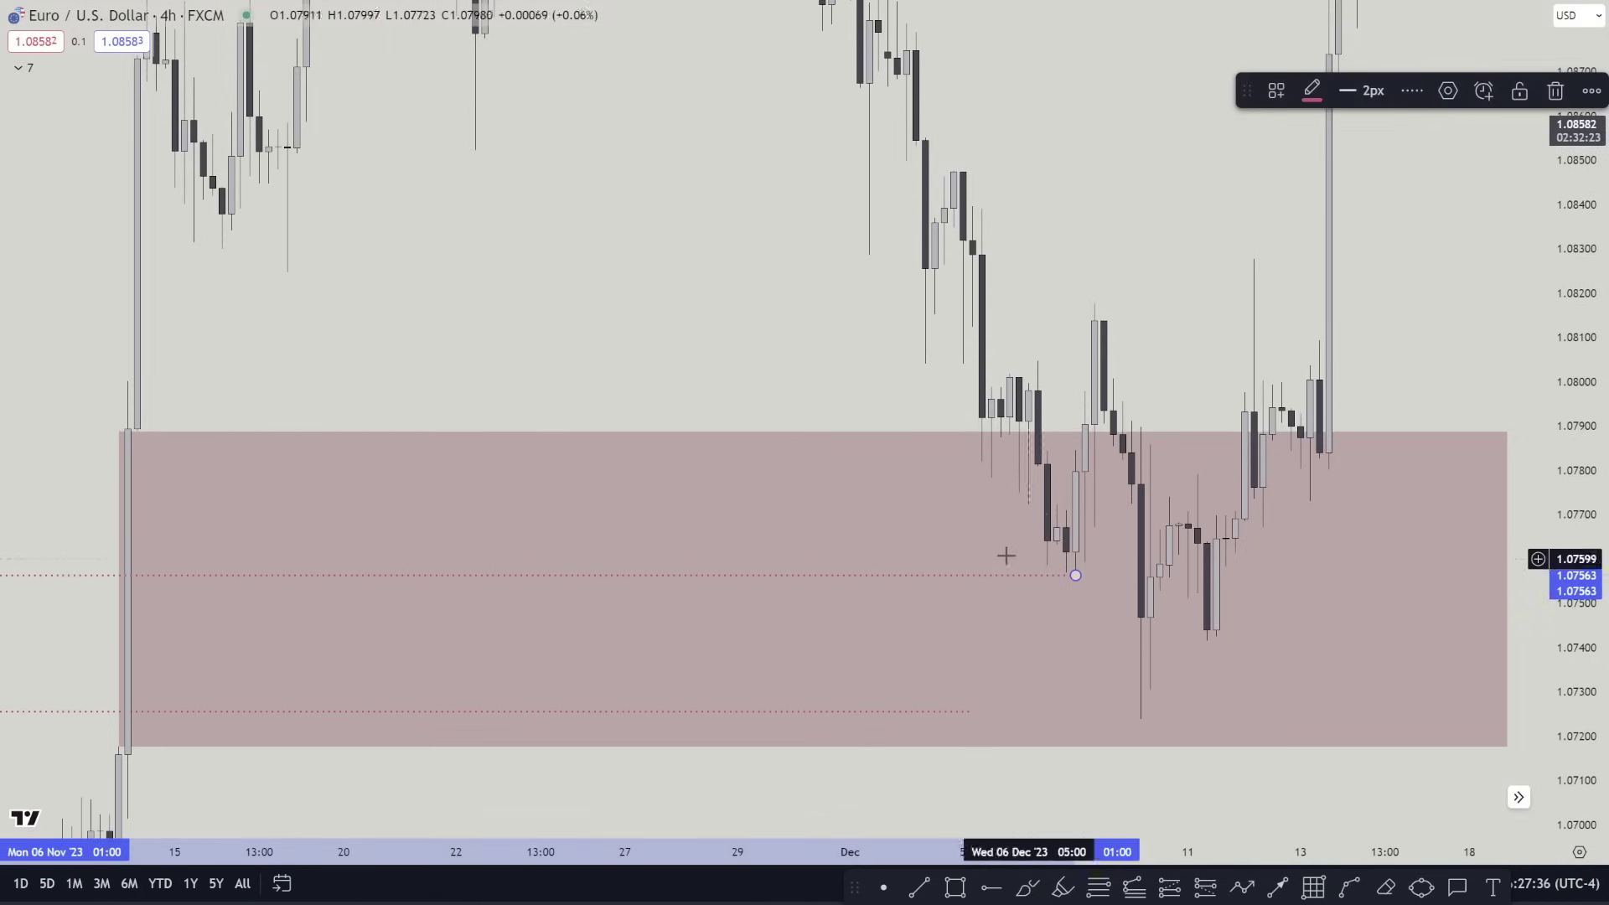
{"action": "left_click", "coordinate": [1094, 585]}
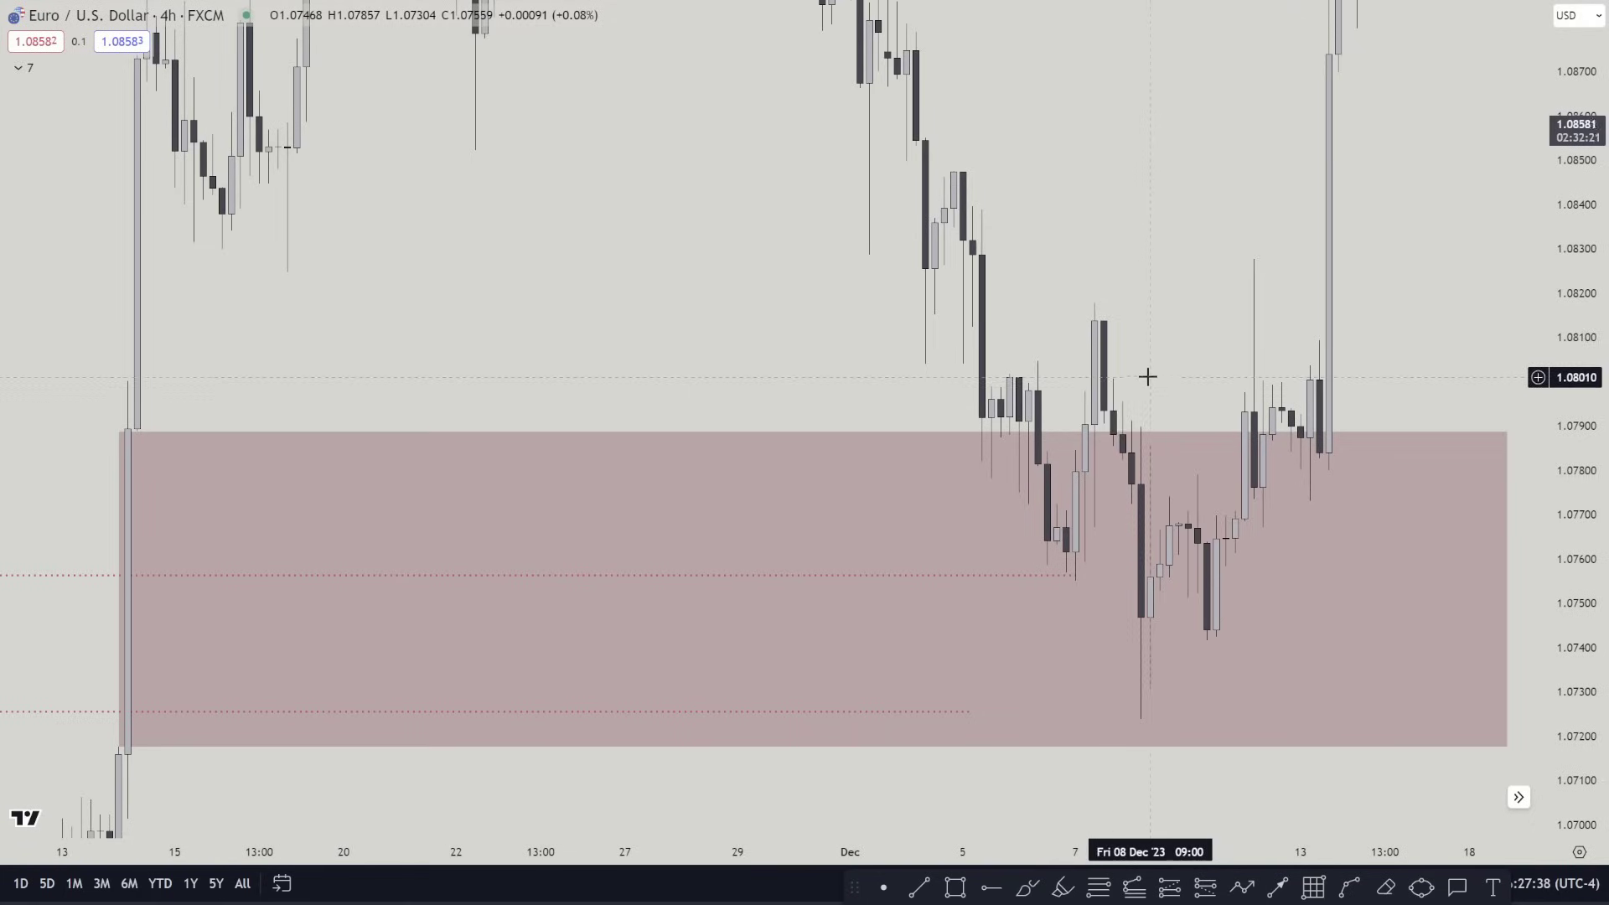
{"action": "left_click_drag", "start_coordinate": [1140, 366], "coordinate": [880, 187]}
{"action": "left_click_drag", "start_coordinate": [726, 536], "coordinate": [876, 536]}
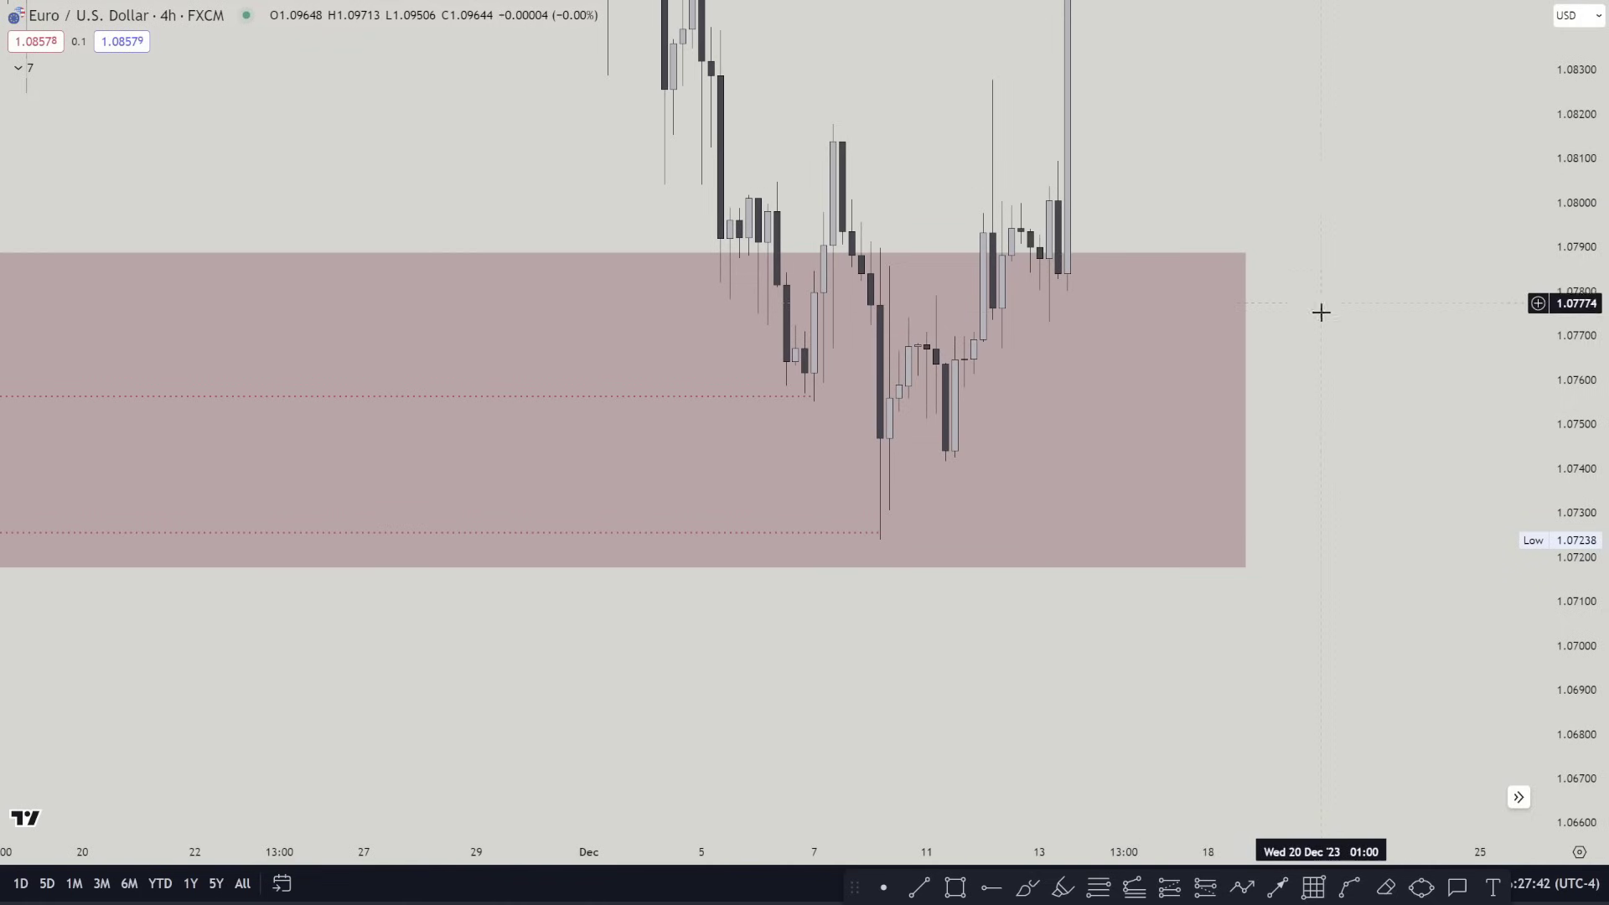
Brush circles around the upper wick and the lower body of the 30 November 05:00 candle, and delete them
{"action": "left_click_drag", "start_coordinate": [1318, 313], "coordinate": [827, 679]}
{"action": "scroll", "coordinate": [827, 679], "scroll_direction": "down", "scroll_amount": 5}
{"action": "left_click_drag", "start_coordinate": [1604, 185], "coordinate": [1584, 633]}
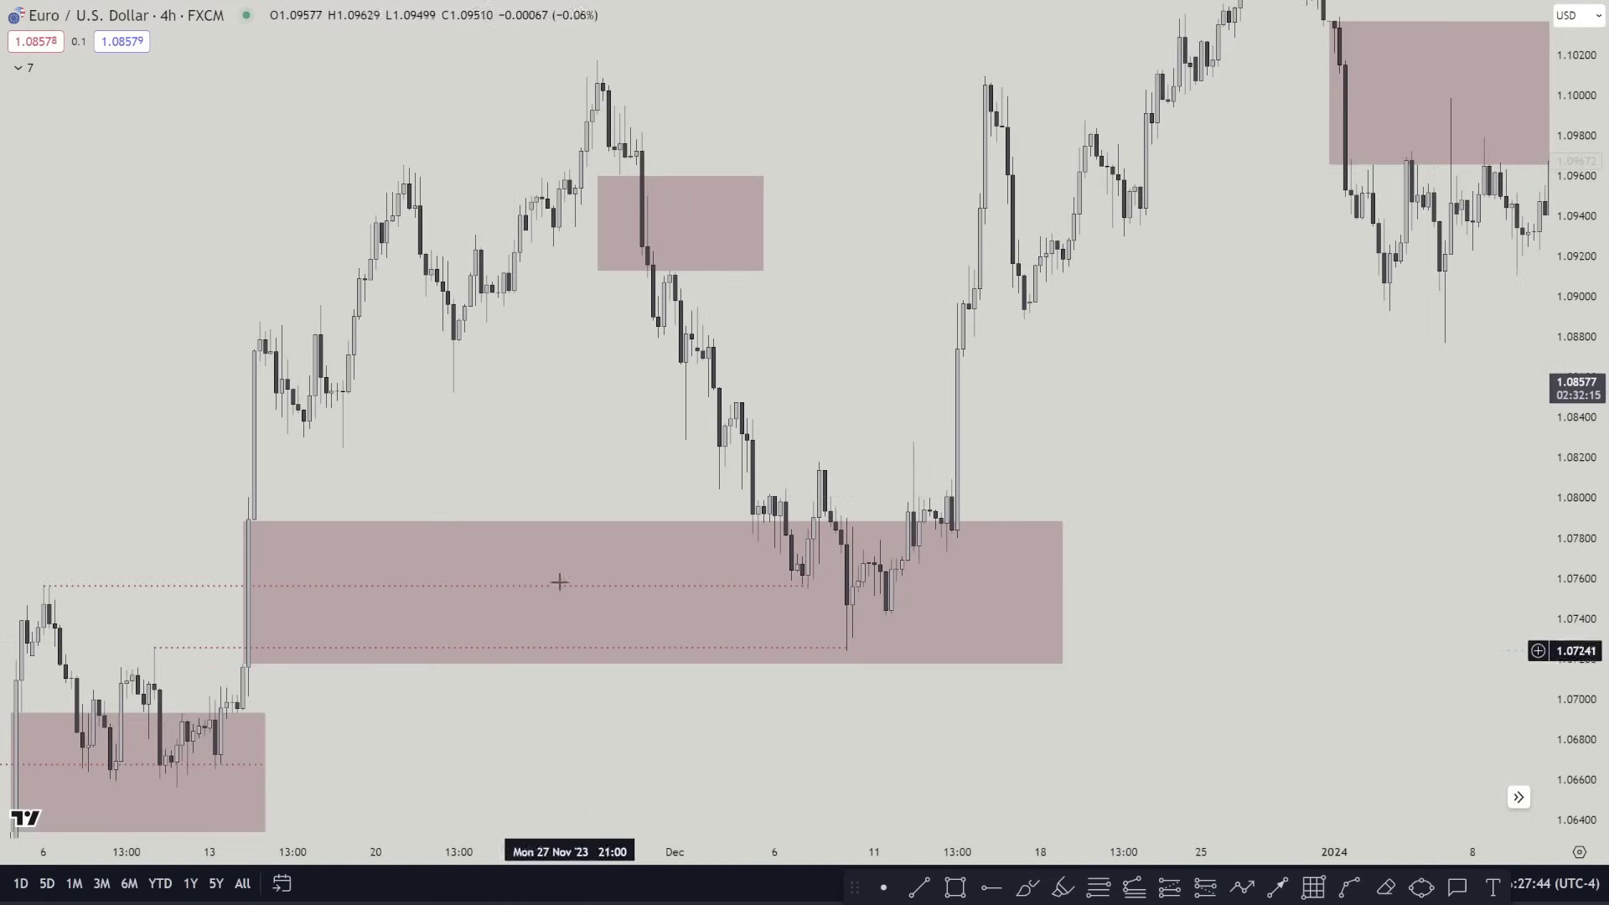
{"action": "left_click_drag", "start_coordinate": [549, 412], "coordinate": [978, 682]}
{"action": "scroll", "coordinate": [977, 682], "scroll_direction": "up", "scroll_amount": 3}
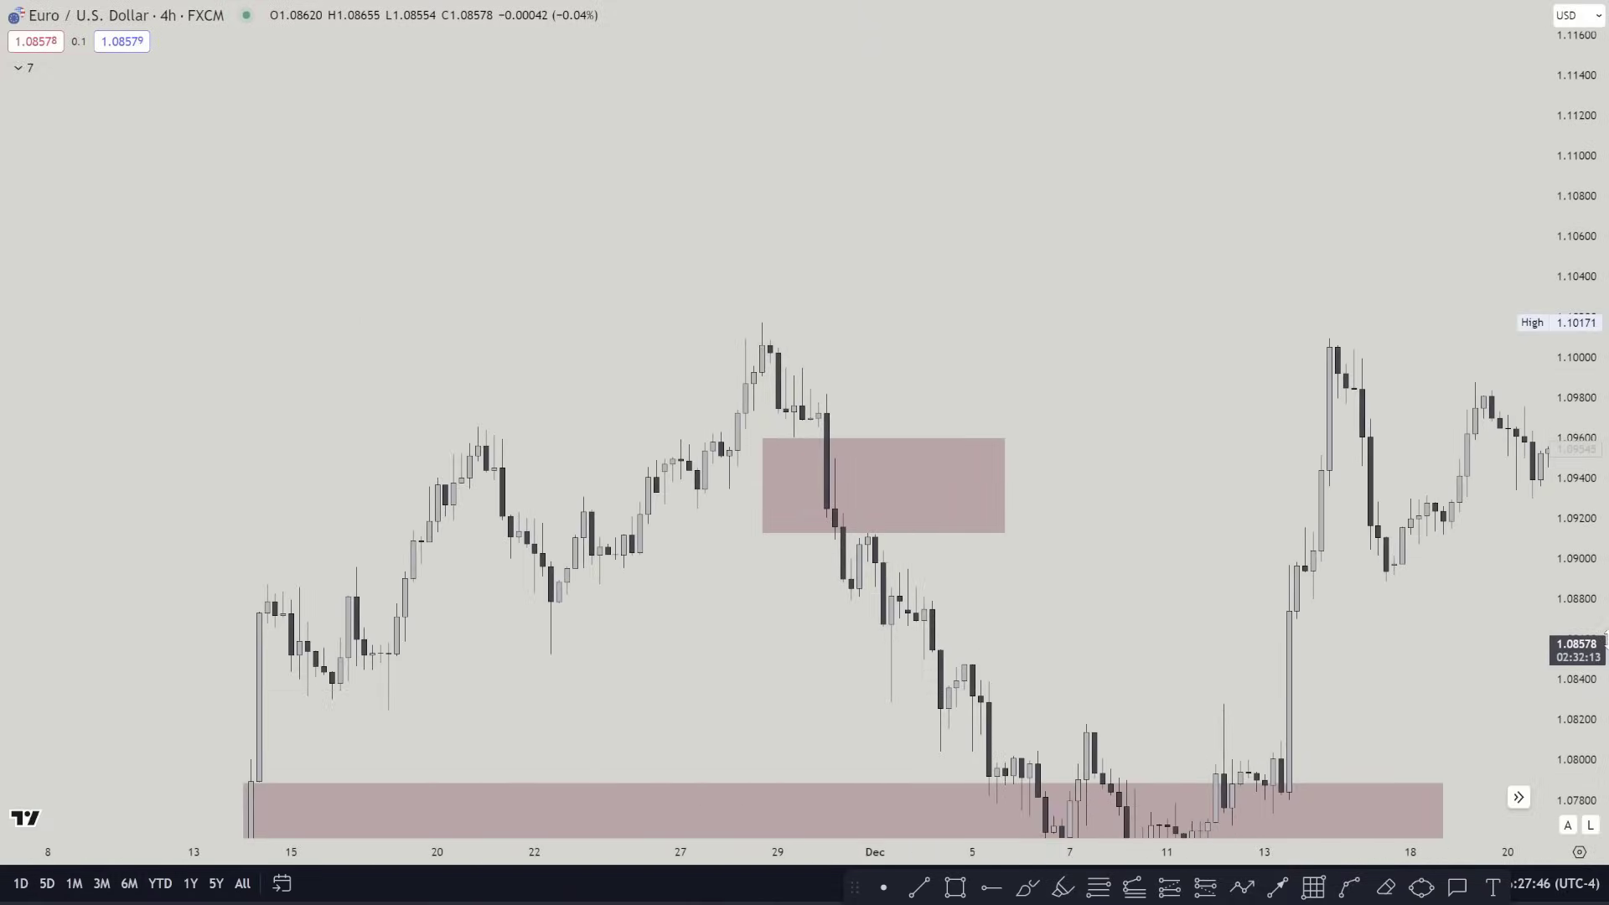
{"action": "scroll", "coordinate": [790, 460], "scroll_direction": "up", "scroll_amount": 3}
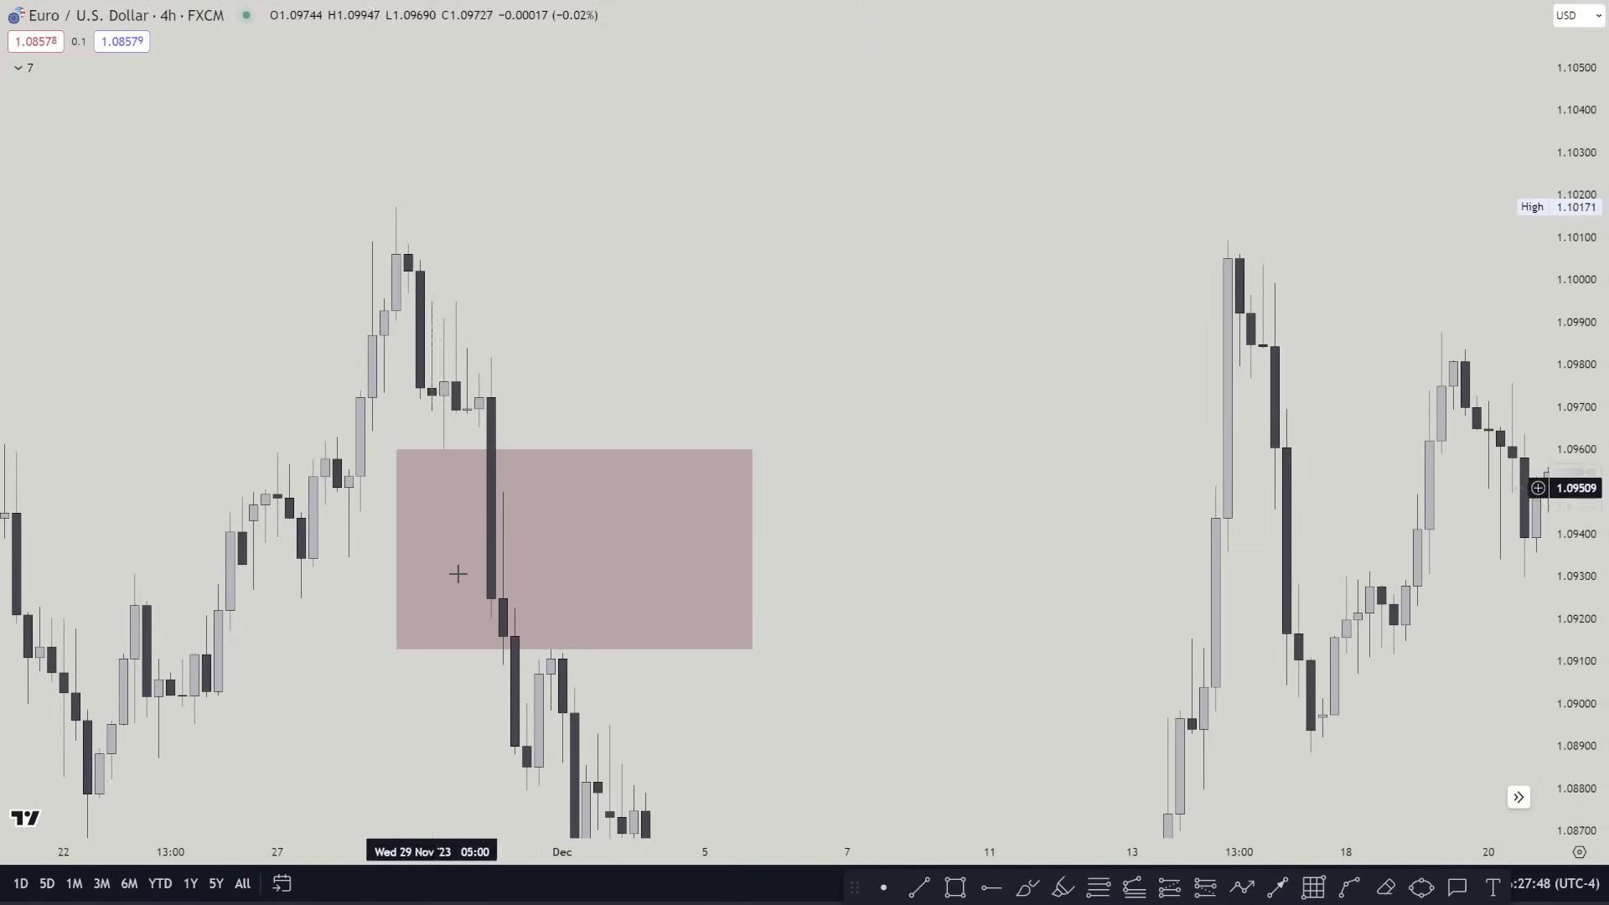
{"action": "scroll", "coordinate": [890, 671], "scroll_direction": "up", "scroll_amount": 2}
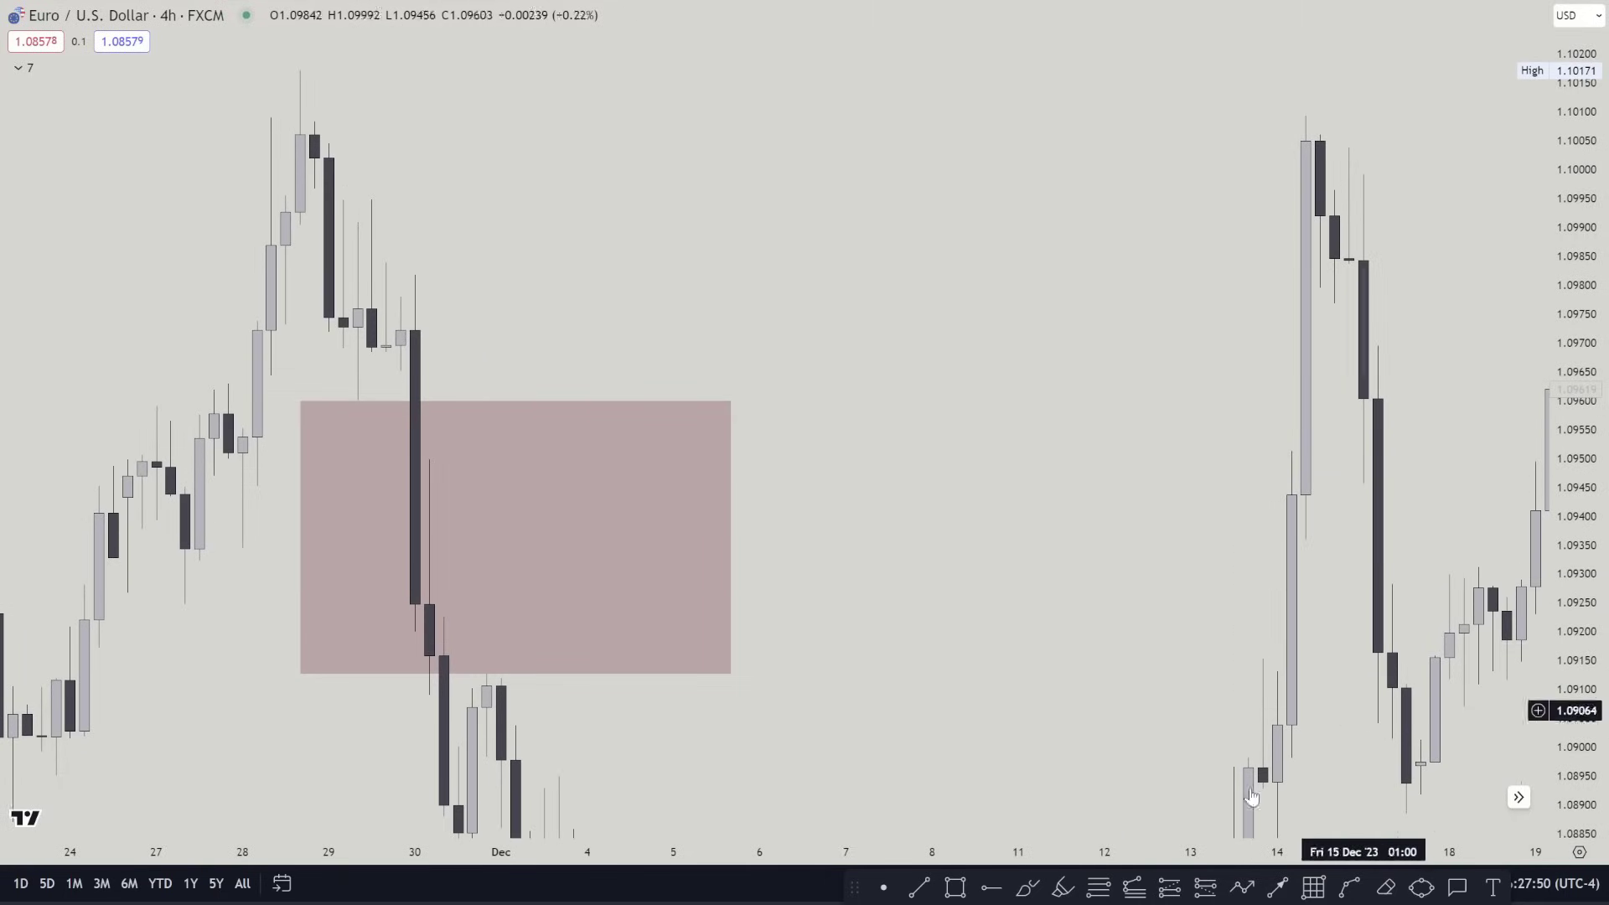
{"action": "left_click", "coordinate": [1027, 888]}
{"action": "mouse_move", "coordinate": [427, 453]}
{"action": "left_mouse_down"}
{"action": "mouse_move", "coordinate": [413, 460]}
{"action": "mouse_move", "coordinate": [433, 567]}
{"action": "left_mouse_up"}
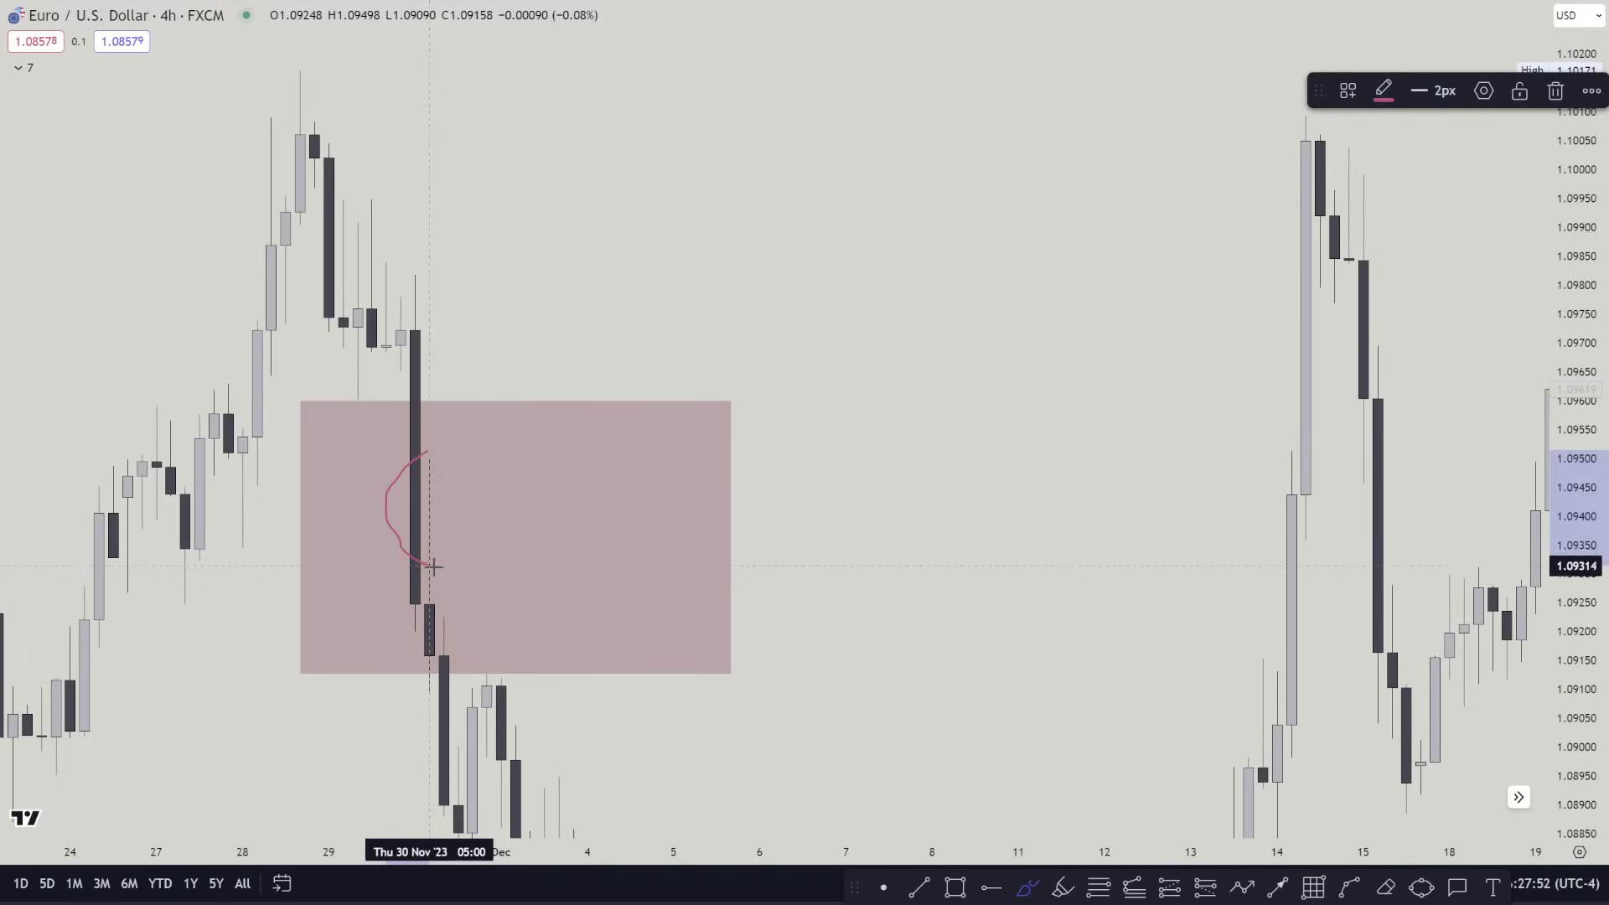
{"action": "left_click_drag", "start_coordinate": [446, 453], "coordinate": [444, 447]}
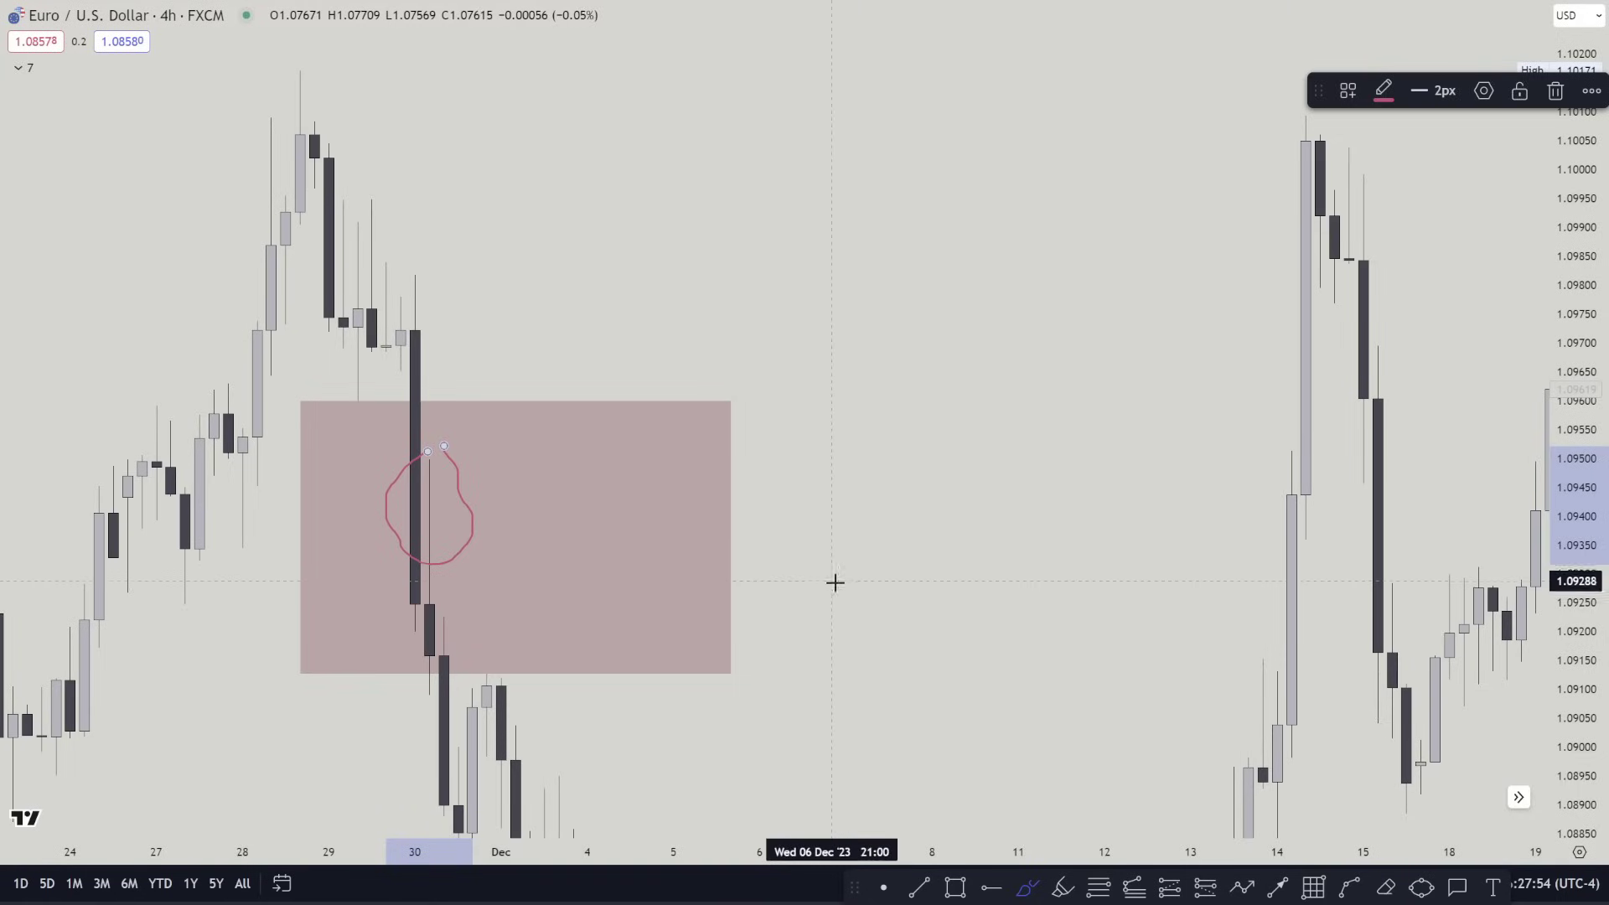
{"action": "left_click_drag", "start_coordinate": [425, 621], "coordinate": [414, 627]}
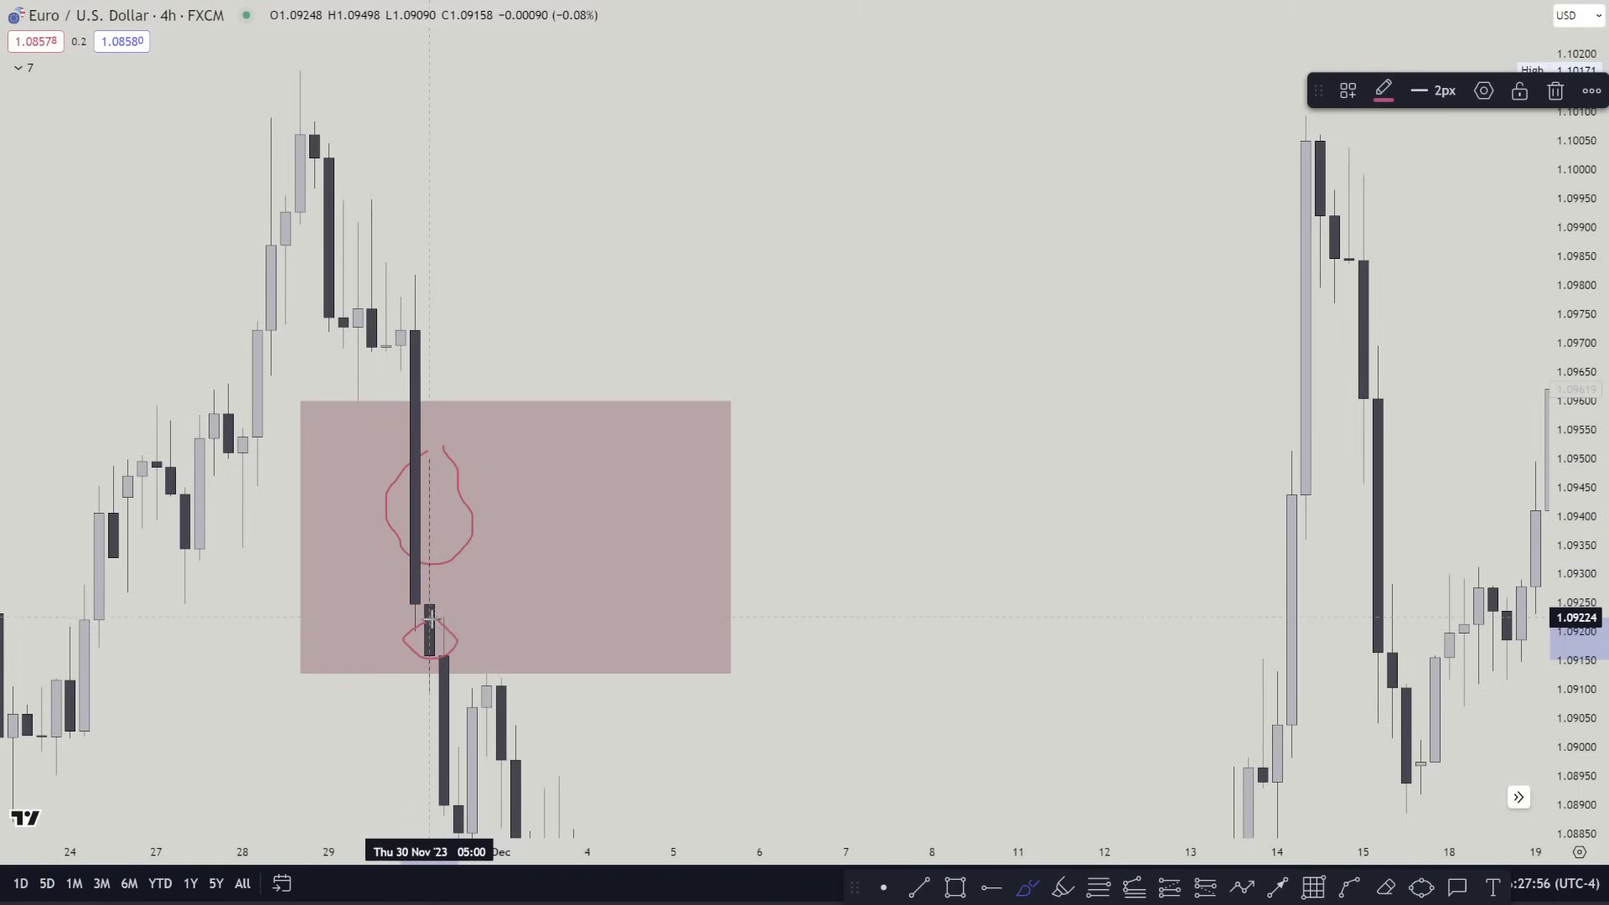
{"action": "key", "text": "Delete"}
Brush circles at the late-November gap's upper part near 1.0955 and beside its lower edge near 1.0910, and delete them
{"action": "left_click_drag", "start_coordinate": [415, 390], "coordinate": [412, 406]}
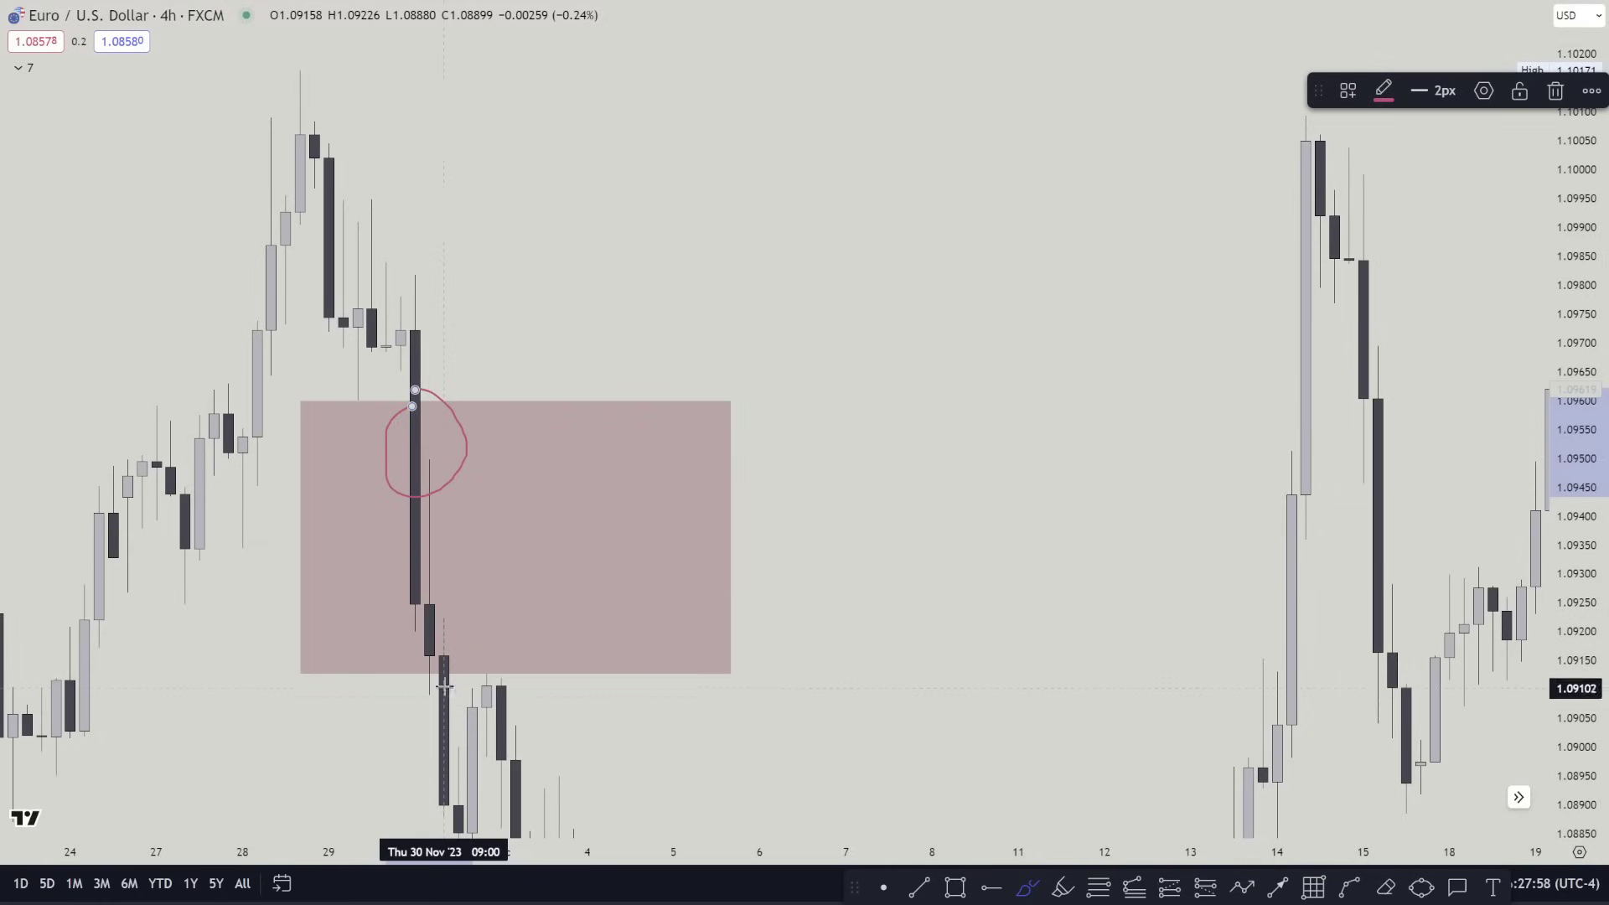
{"action": "left_click_drag", "start_coordinate": [444, 687], "coordinate": [435, 698]}
{"action": "key", "text": "Delete"}
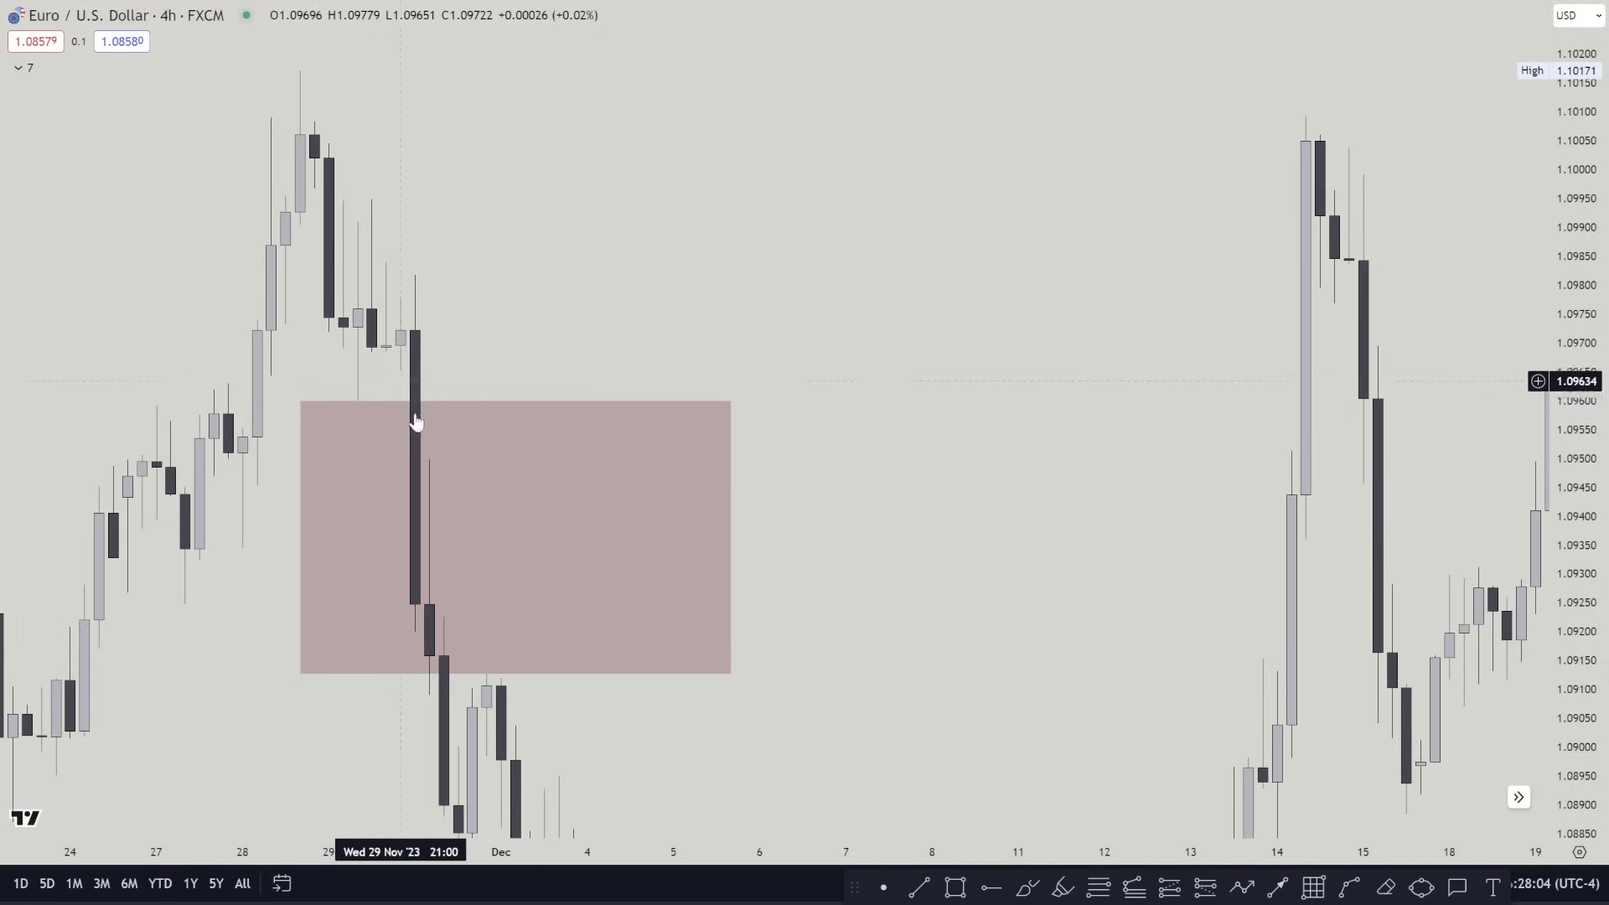
Reshape the late-November gap rectangle to about 1.0950 to 1.0965, running from the 29 November 21:00 candle to 14 December
{"action": "left_click_drag", "start_coordinate": [300, 402], "coordinate": [401, 371]}
{"action": "left_click_drag", "start_coordinate": [401, 673], "coordinate": [402, 414]}
{"action": "left_click", "coordinate": [741, 407]}
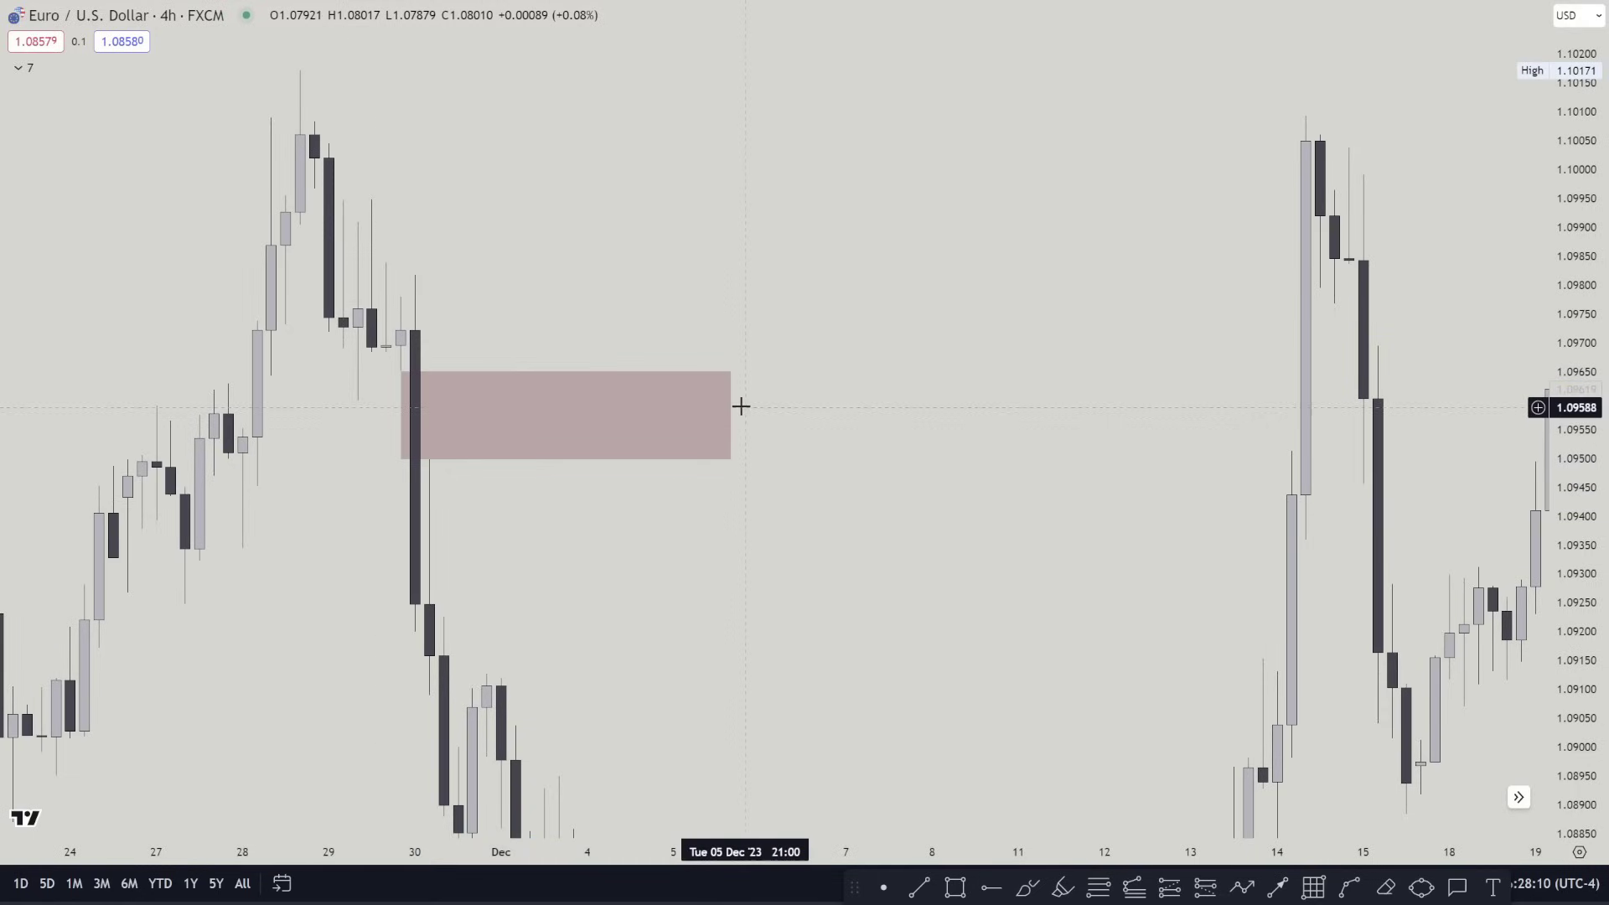
{"action": "left_click_drag", "start_coordinate": [730, 416], "coordinate": [1350, 416]}
{"action": "left_click_drag", "start_coordinate": [1114, 578], "coordinate": [607, 600]}
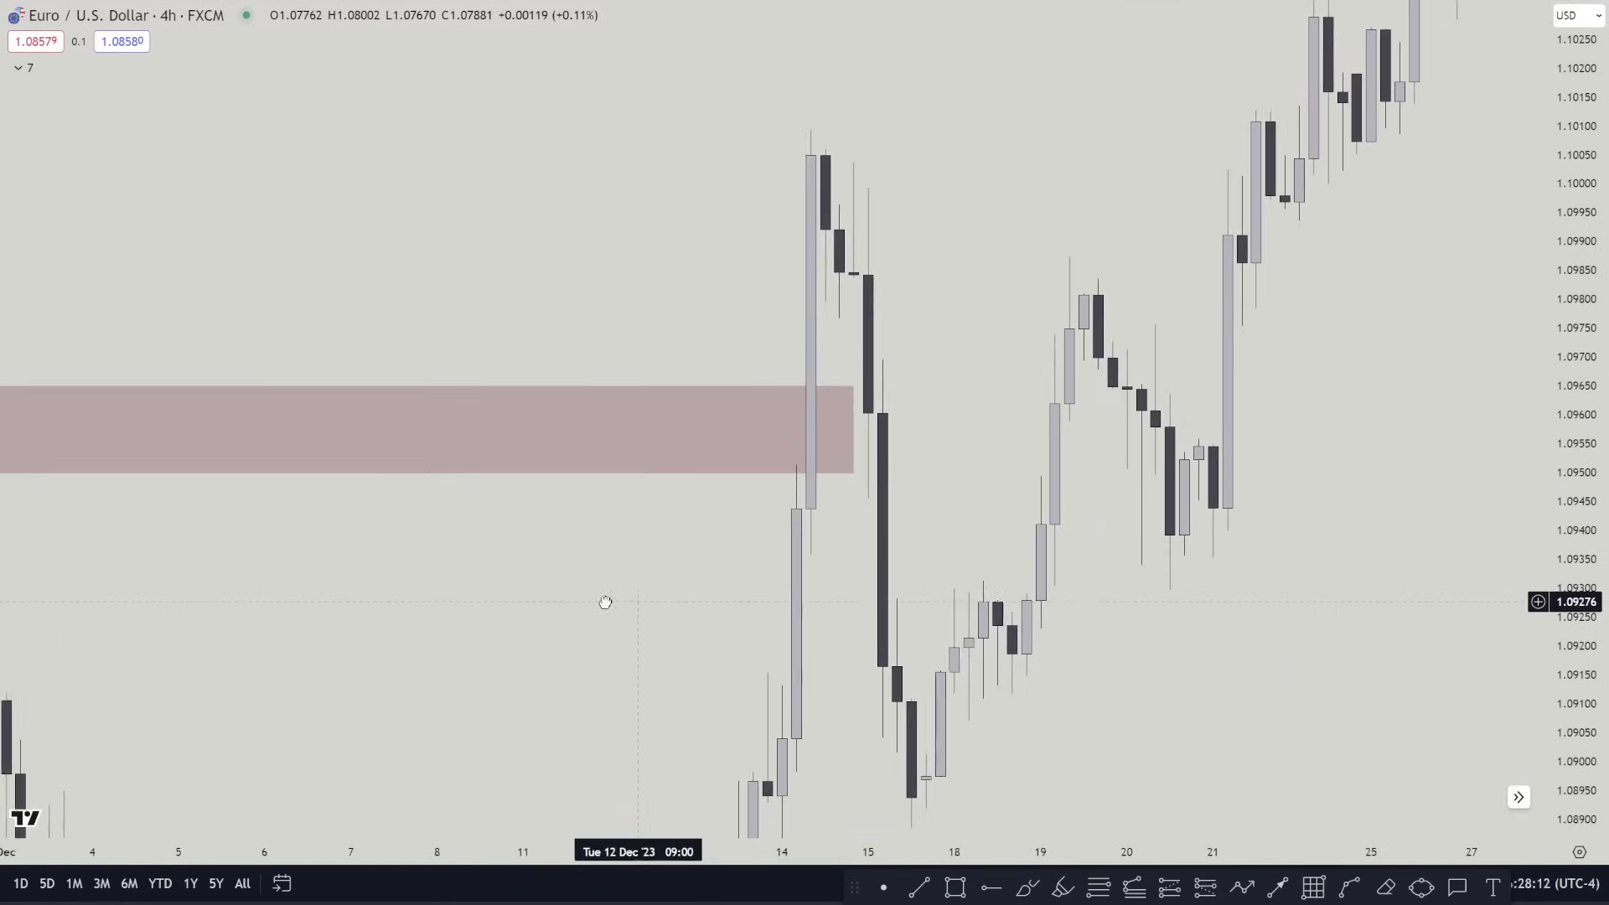
{"action": "scroll", "coordinate": [911, 376], "scroll_direction": "down", "scroll_amount": 3}
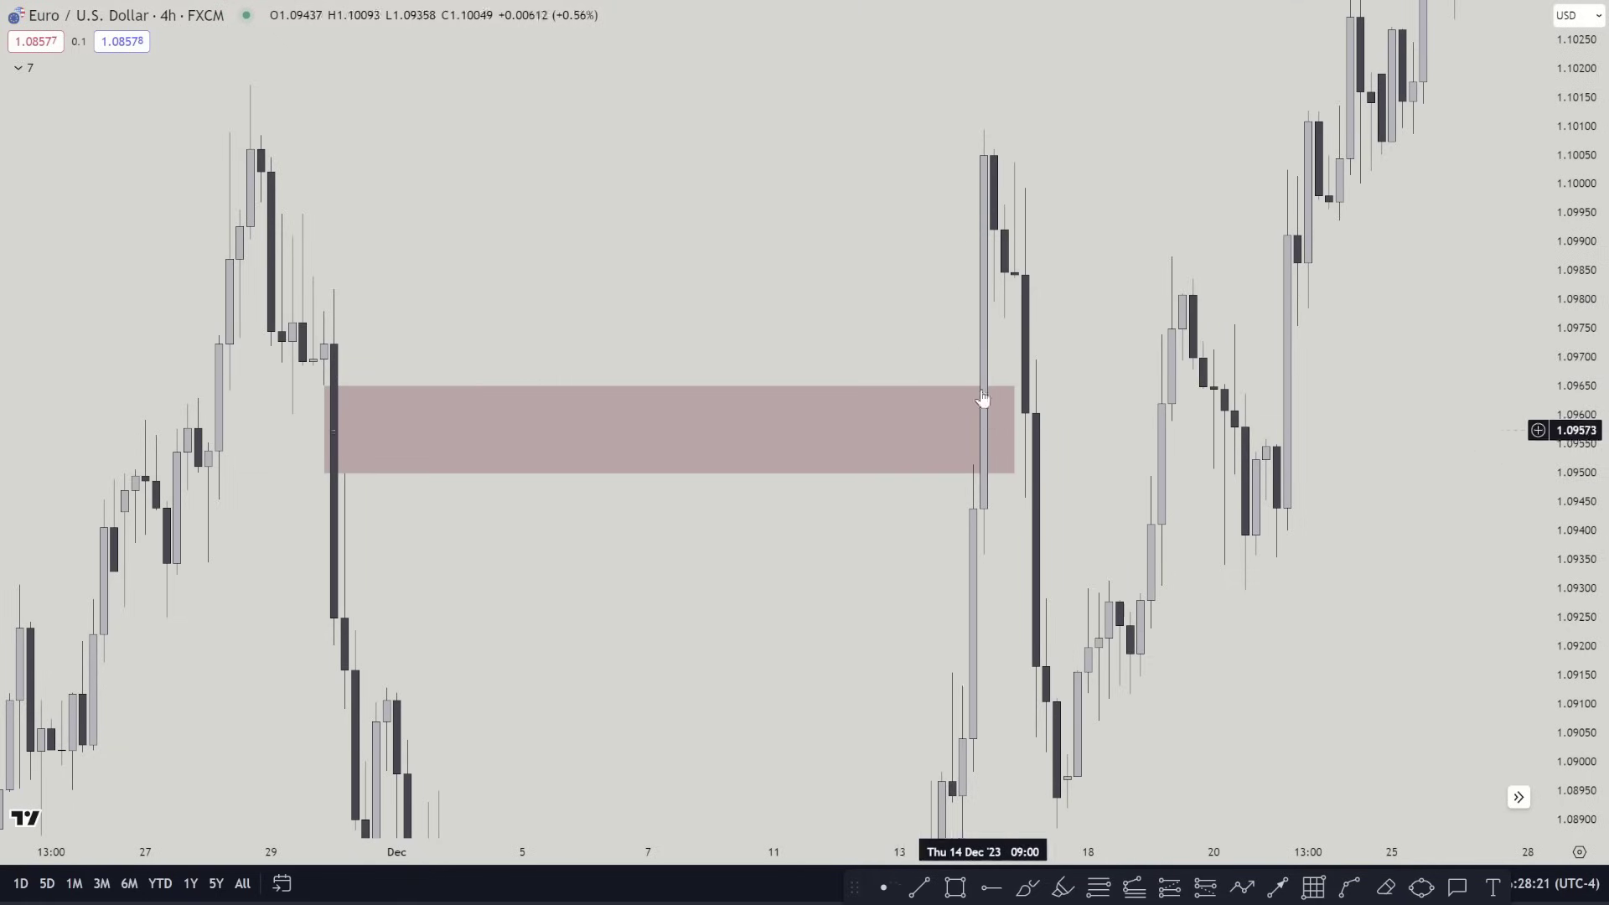
{"action": "left_click_drag", "start_coordinate": [994, 352], "coordinate": [978, 340]}
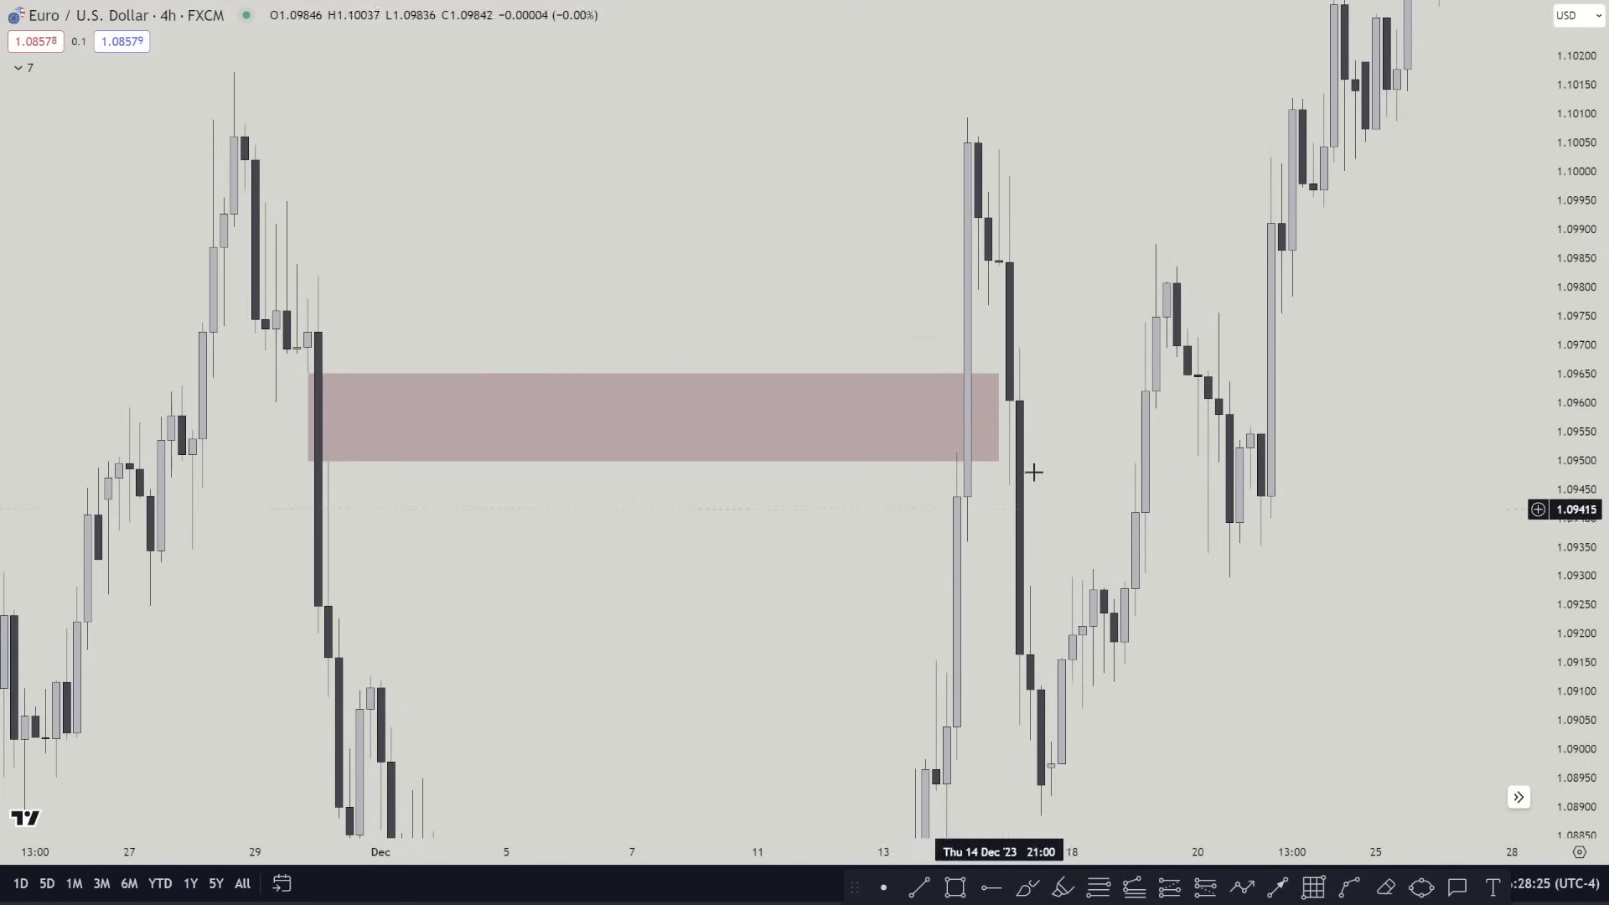
Move the early-January gap rectangle's upper-left corner to the 2 January 01:00 candle's low near 1.1011
{"action": "left_click_drag", "start_coordinate": [1044, 445], "coordinate": [671, 363]}
{"action": "scroll", "coordinate": [671, 363], "scroll_direction": "down", "scroll_amount": 3}
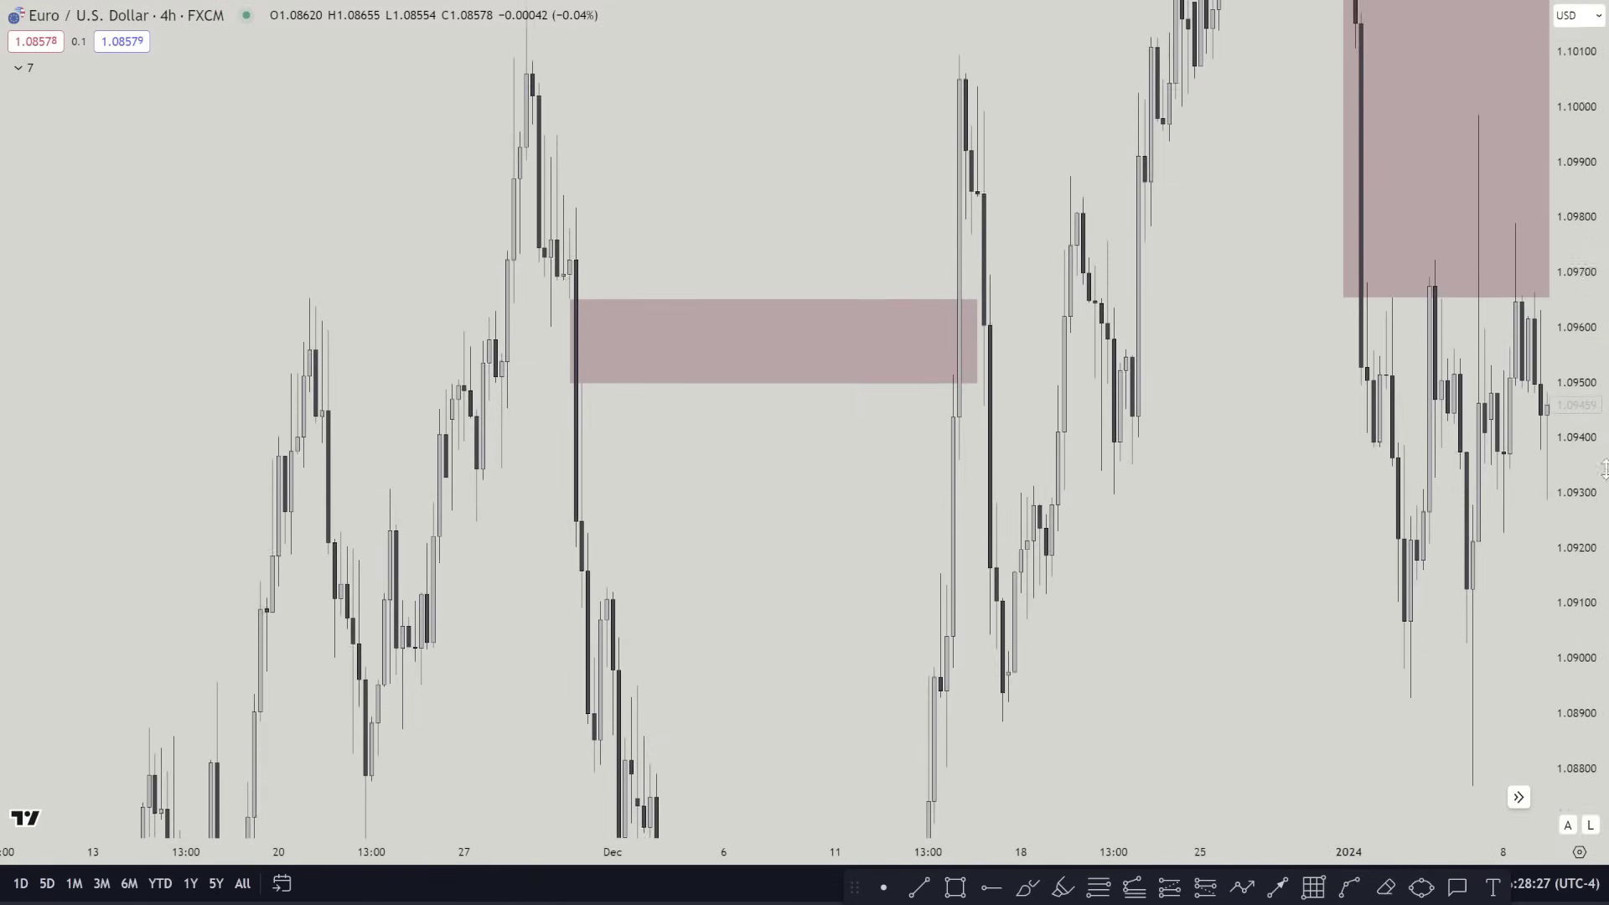
{"action": "left_click_drag", "start_coordinate": [1243, 506], "coordinate": [604, 602]}
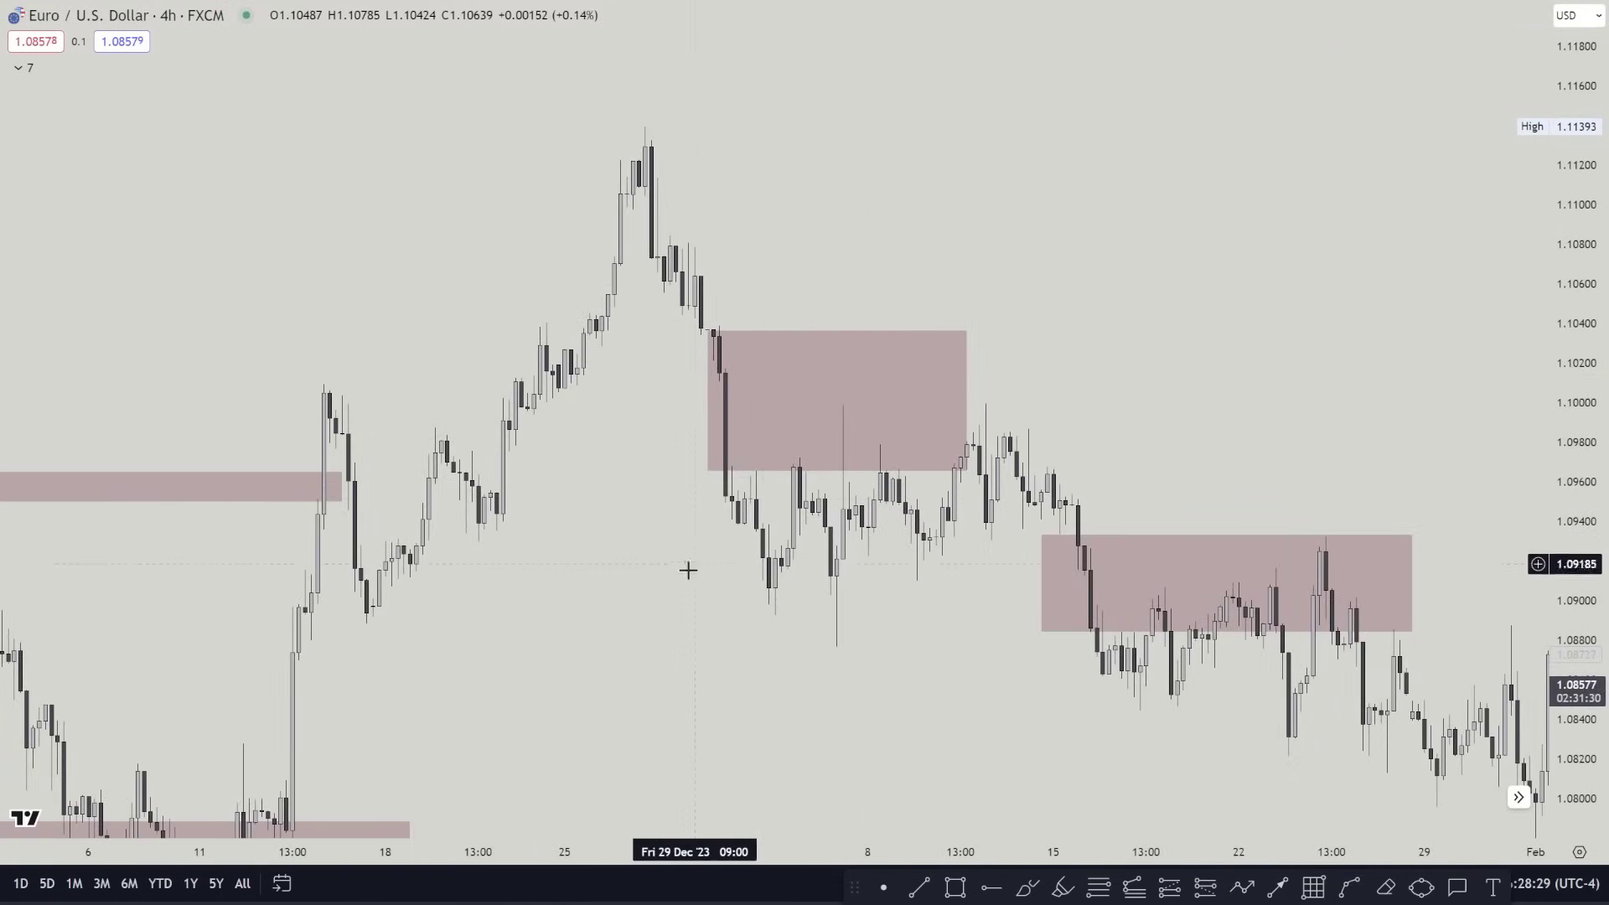
{"action": "left_click_drag", "start_coordinate": [686, 568], "coordinate": [1223, 671]}
{"action": "scroll", "coordinate": [1225, 676], "scroll_direction": "up", "scroll_amount": 3}
{"action": "left_click_drag", "start_coordinate": [1587, 626], "coordinate": [1586, 323]}
{"action": "scroll", "coordinate": [1225, 366], "scroll_direction": "up", "scroll_amount": 5}
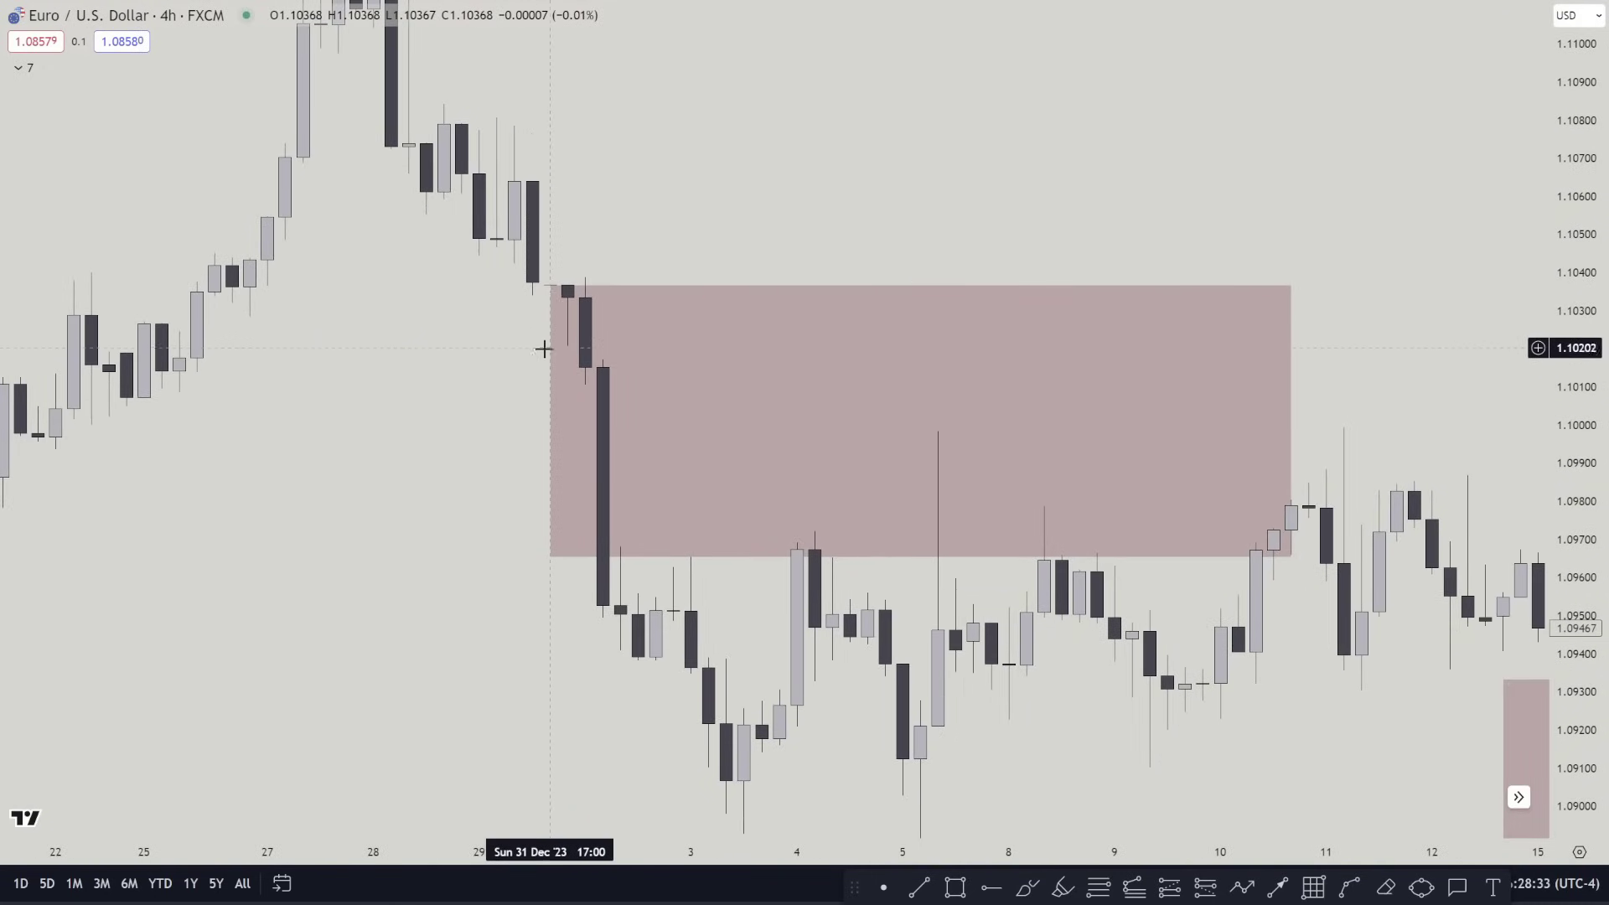
{"action": "mouse_move", "coordinate": [550, 287]}
{"action": "left_mouse_down"}
{"action": "mouse_move", "coordinate": [581, 344]}
{"action": "mouse_move", "coordinate": [567, 345]}
{"action": "left_mouse_up"}
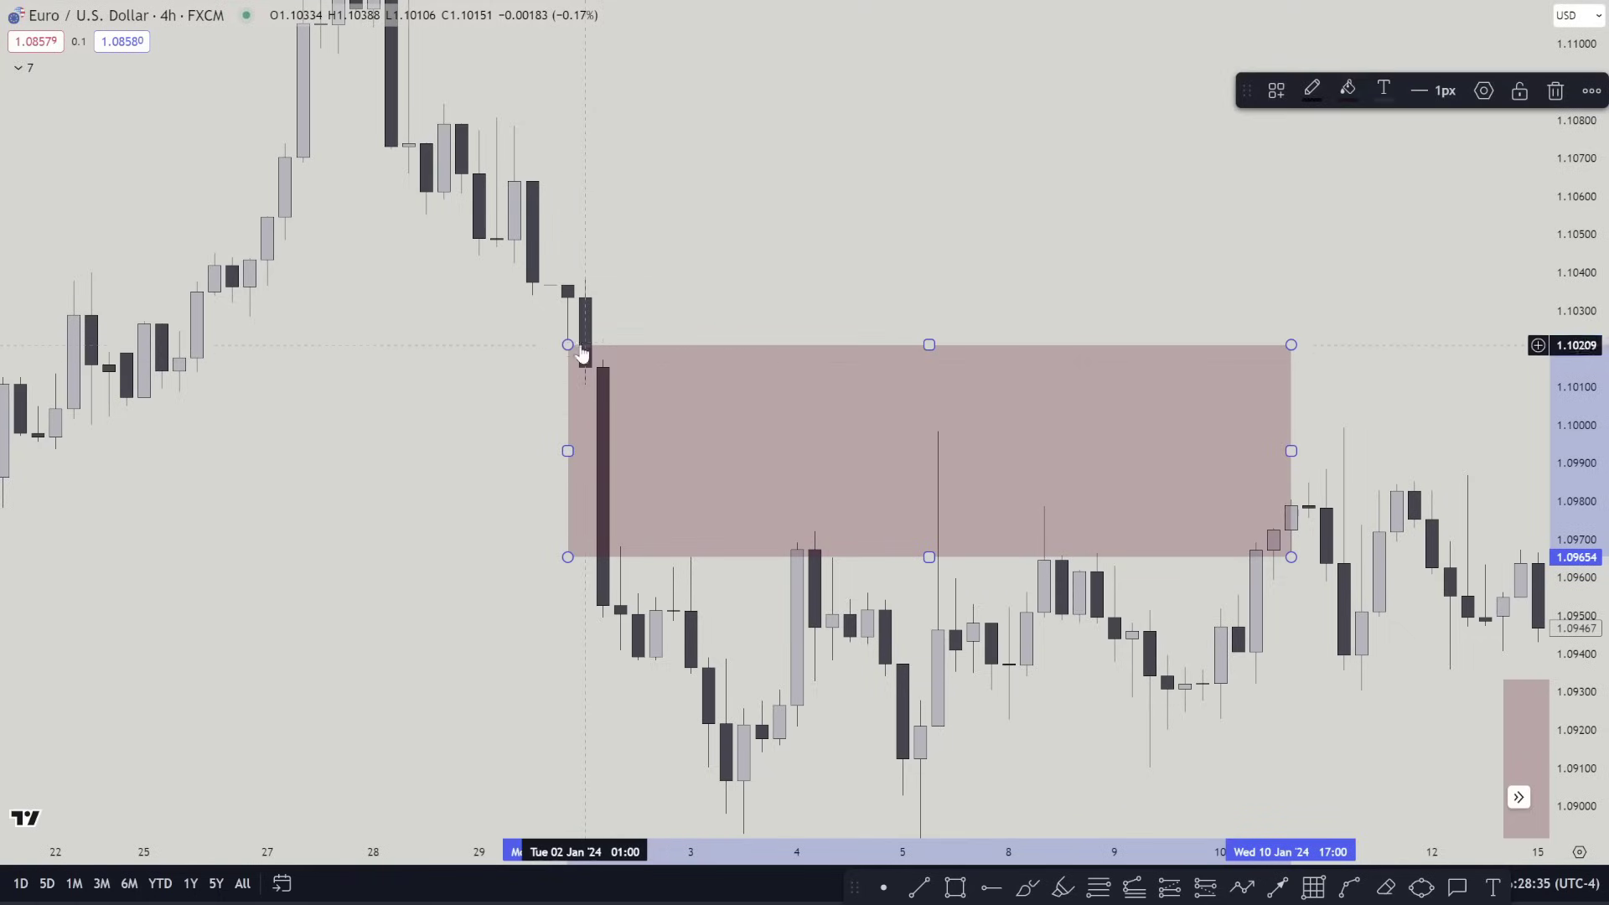
{"action": "left_click", "coordinate": [689, 259]}
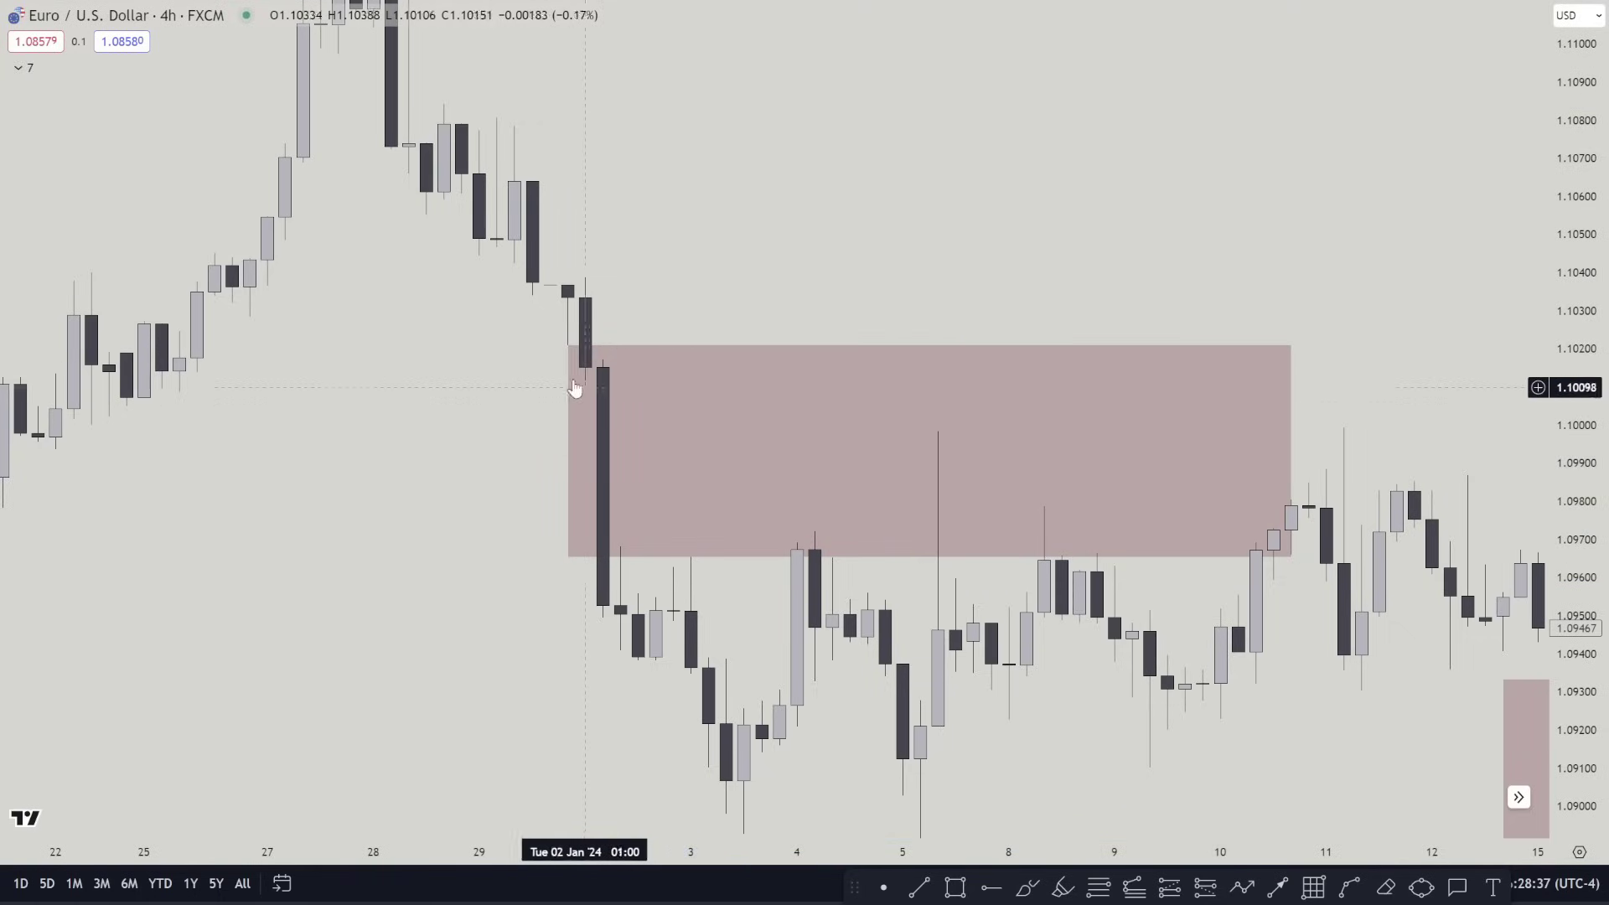
{"action": "left_click_drag", "start_coordinate": [566, 345], "coordinate": [587, 387]}
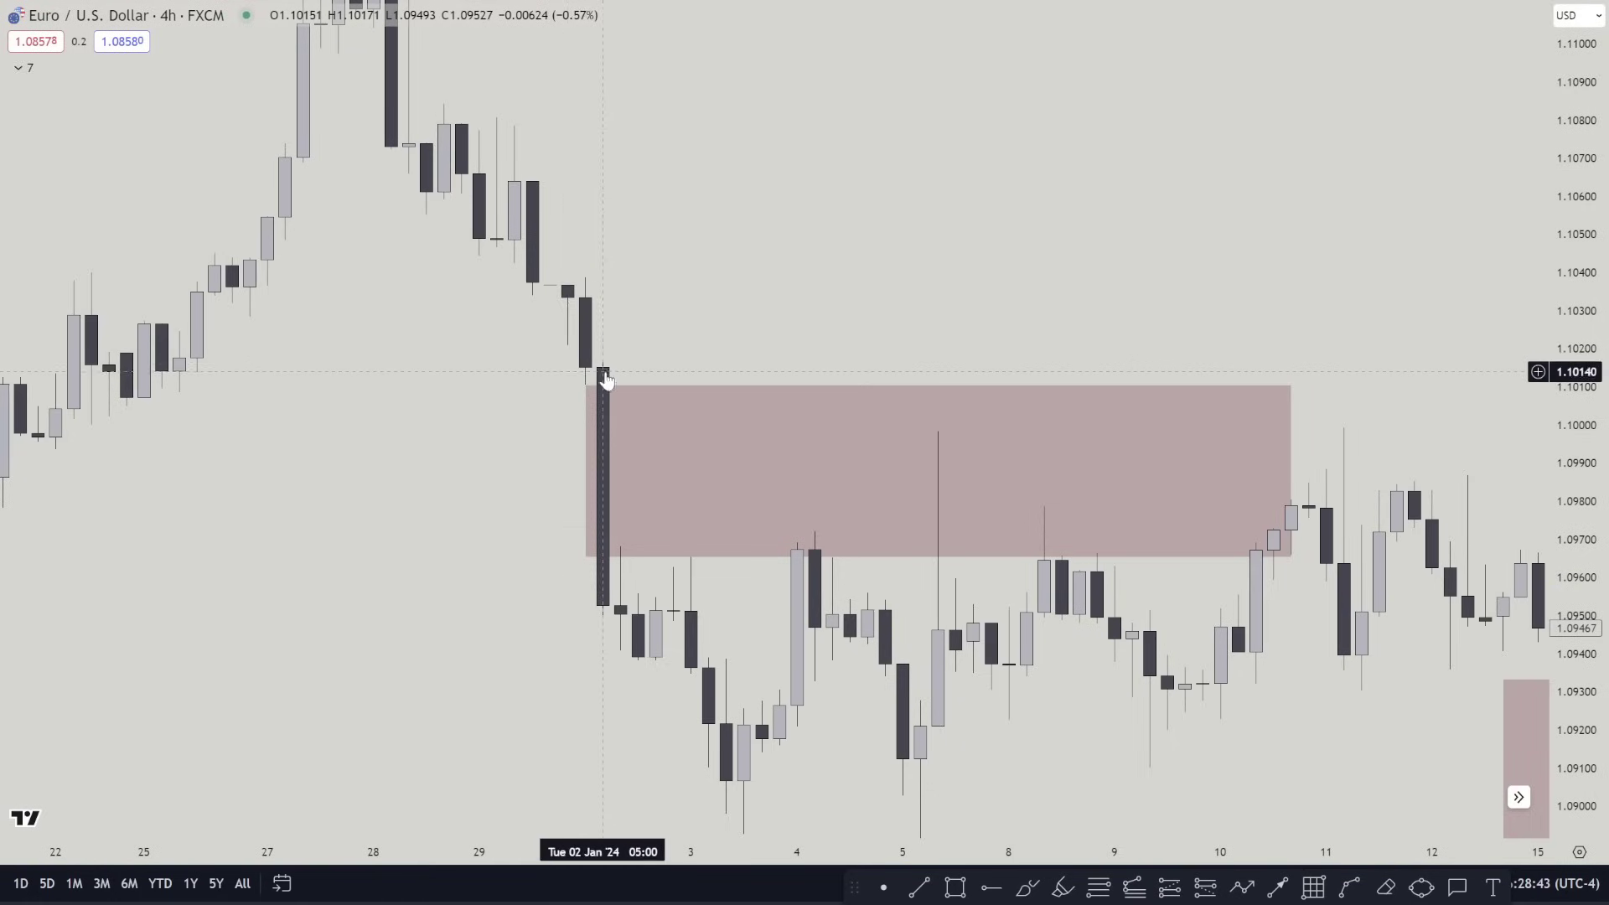
Raise the early-January gap rectangle's lower edge to 1.09681 and start the rectangle at the 2 January 01:00 candle
{"action": "left_click_drag", "start_coordinate": [587, 556], "coordinate": [620, 546]}
{"action": "left_click", "coordinate": [545, 517]}
{"action": "left_click_drag", "start_coordinate": [615, 467], "coordinate": [572, 471]}
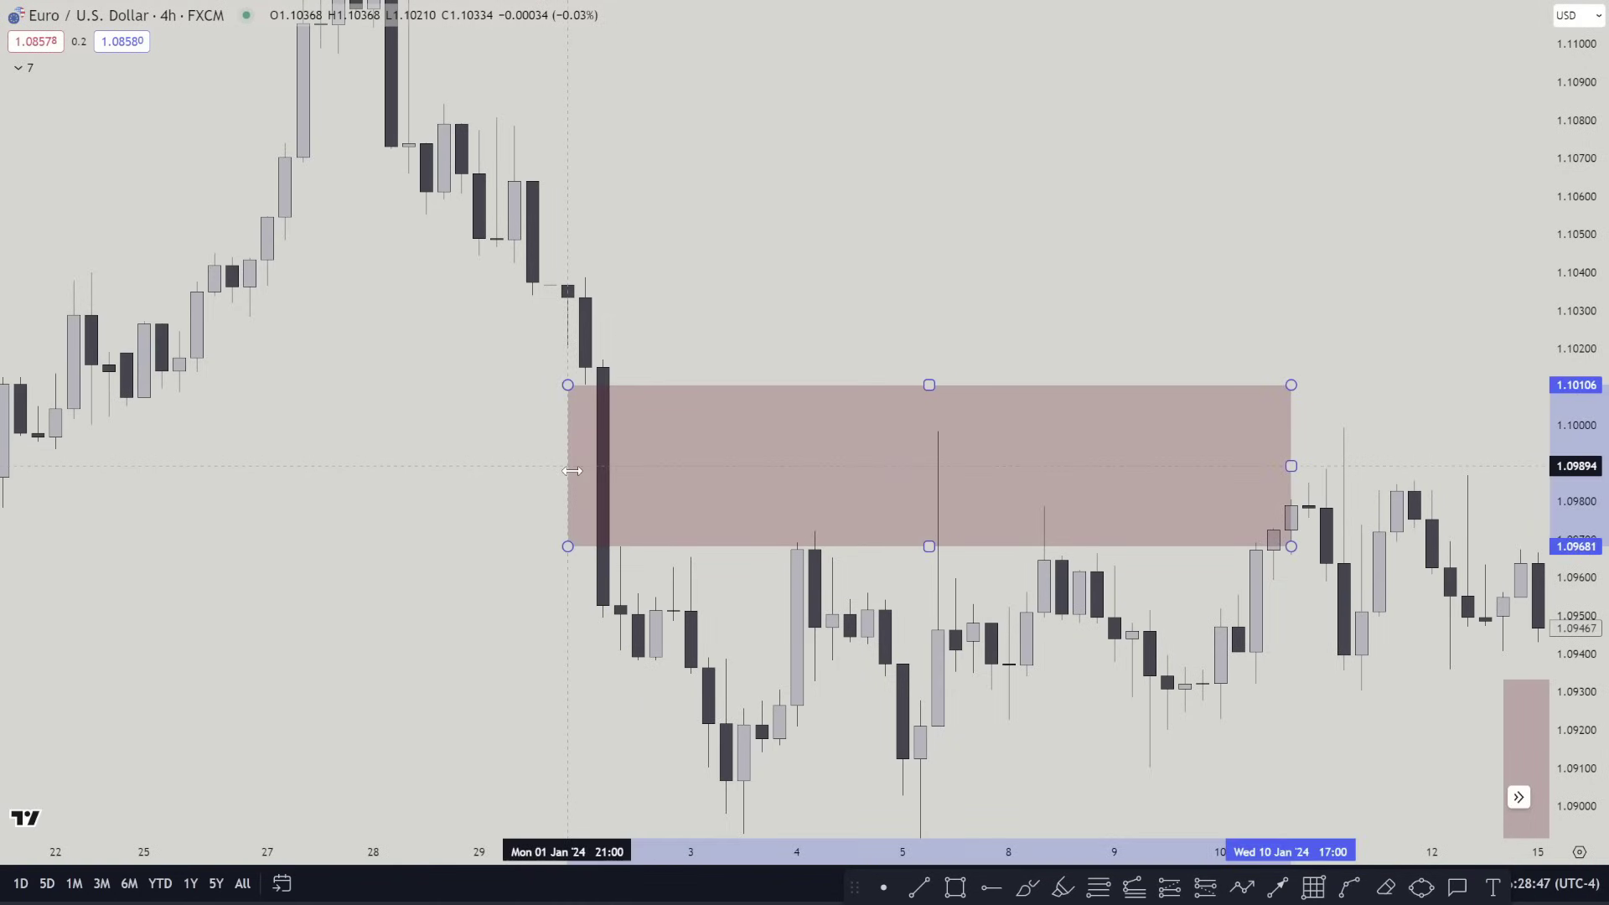
{"action": "left_click", "coordinate": [478, 520]}
Draw a horizontal trend line at about 1.0994 from the 22 December 01:00 low through the early-January gap to 11 January
{"action": "scroll", "coordinate": [657, 579], "scroll_direction": "down", "scroll_amount": 3}
{"action": "left_click_drag", "start_coordinate": [657, 578], "coordinate": [636, 651]}
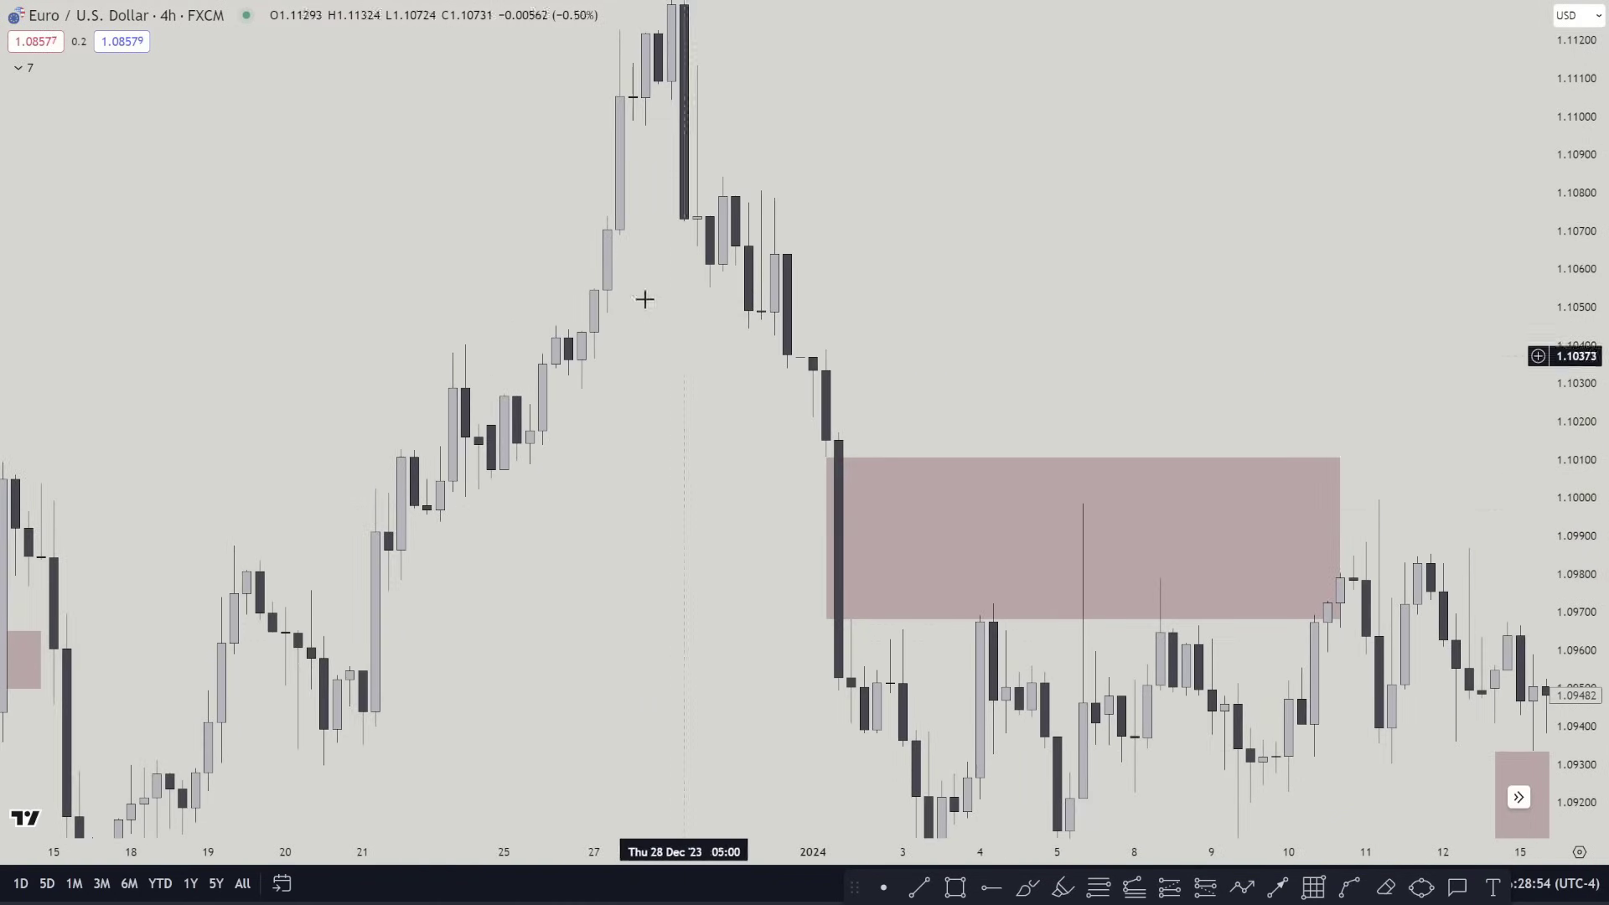
{"action": "left_click_drag", "start_coordinate": [431, 522], "coordinate": [387, 521]}
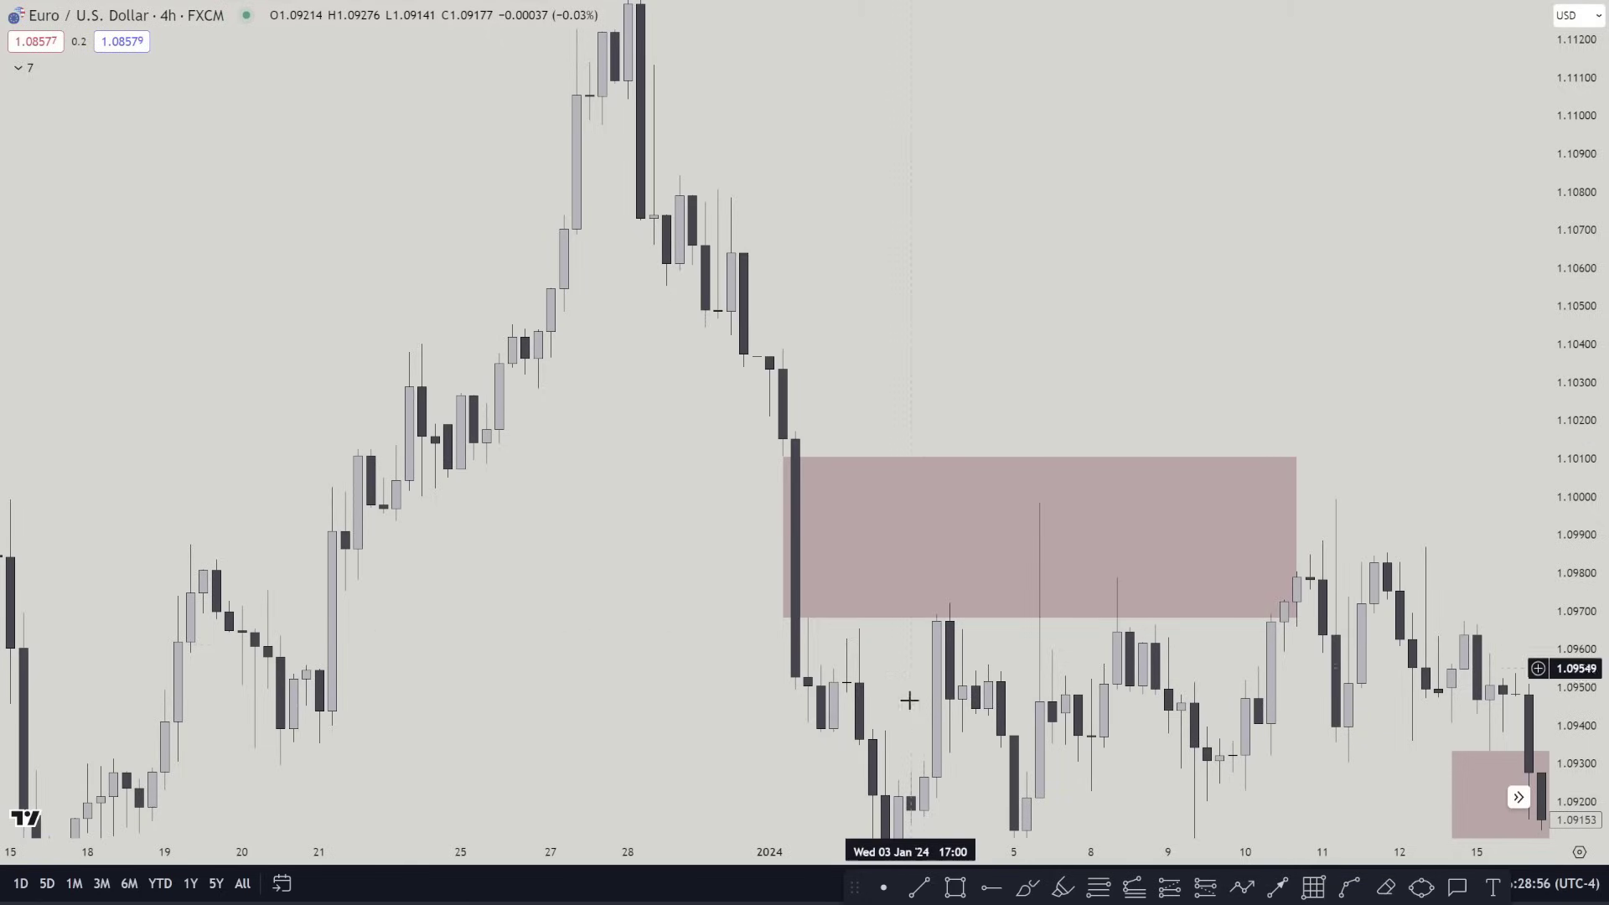
{"action": "left_click", "coordinate": [916, 890]}
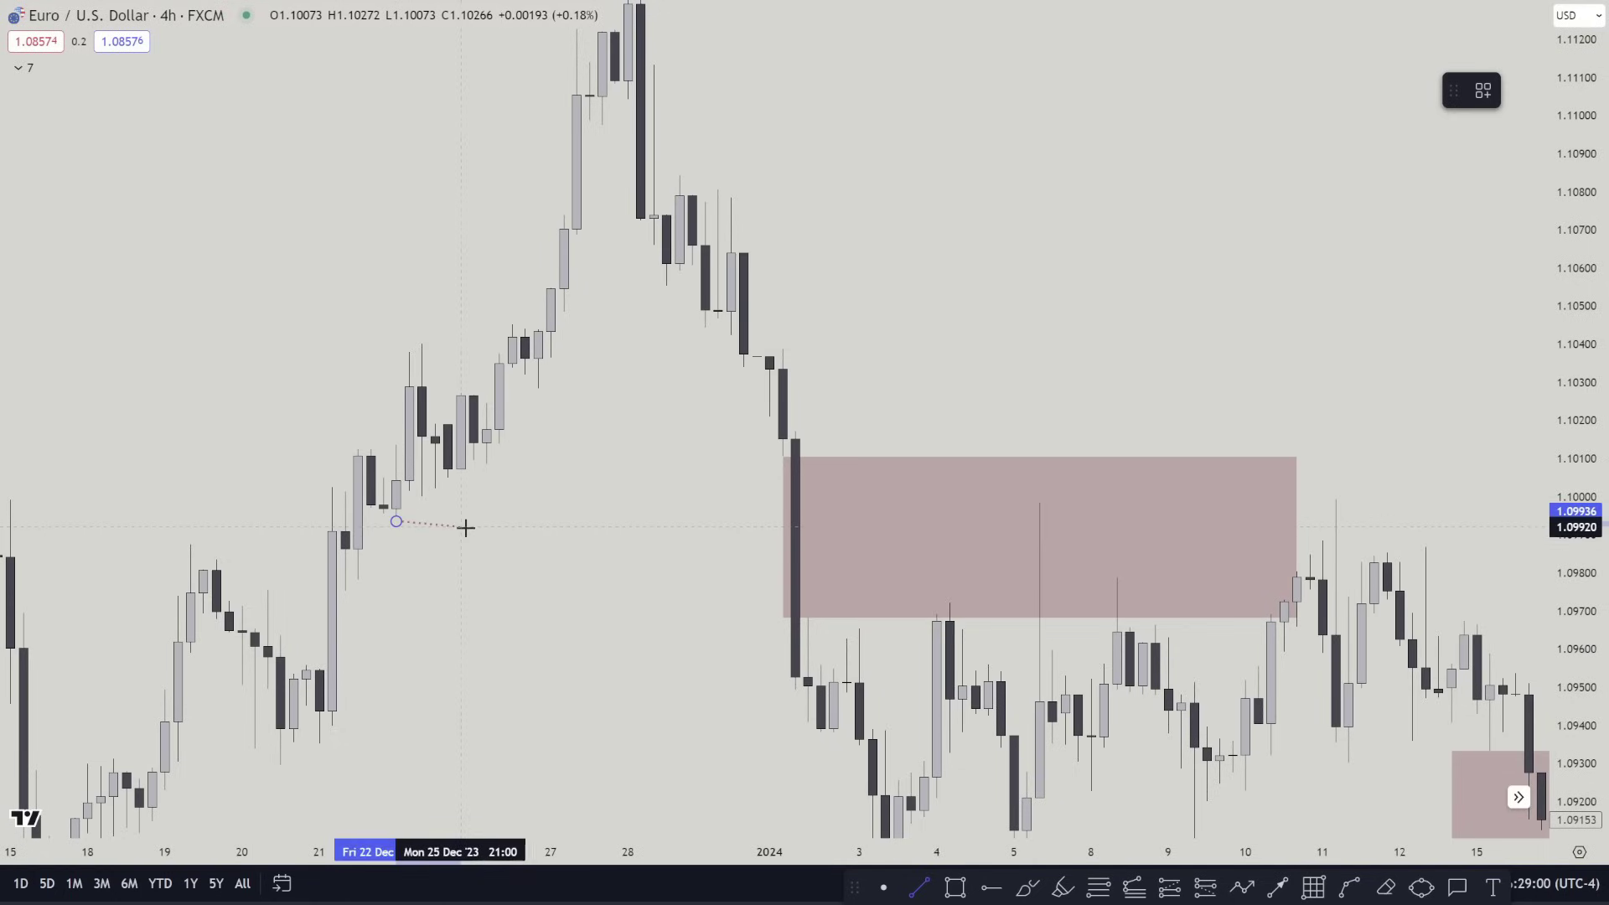
{"action": "left_click", "coordinate": [396, 522]}
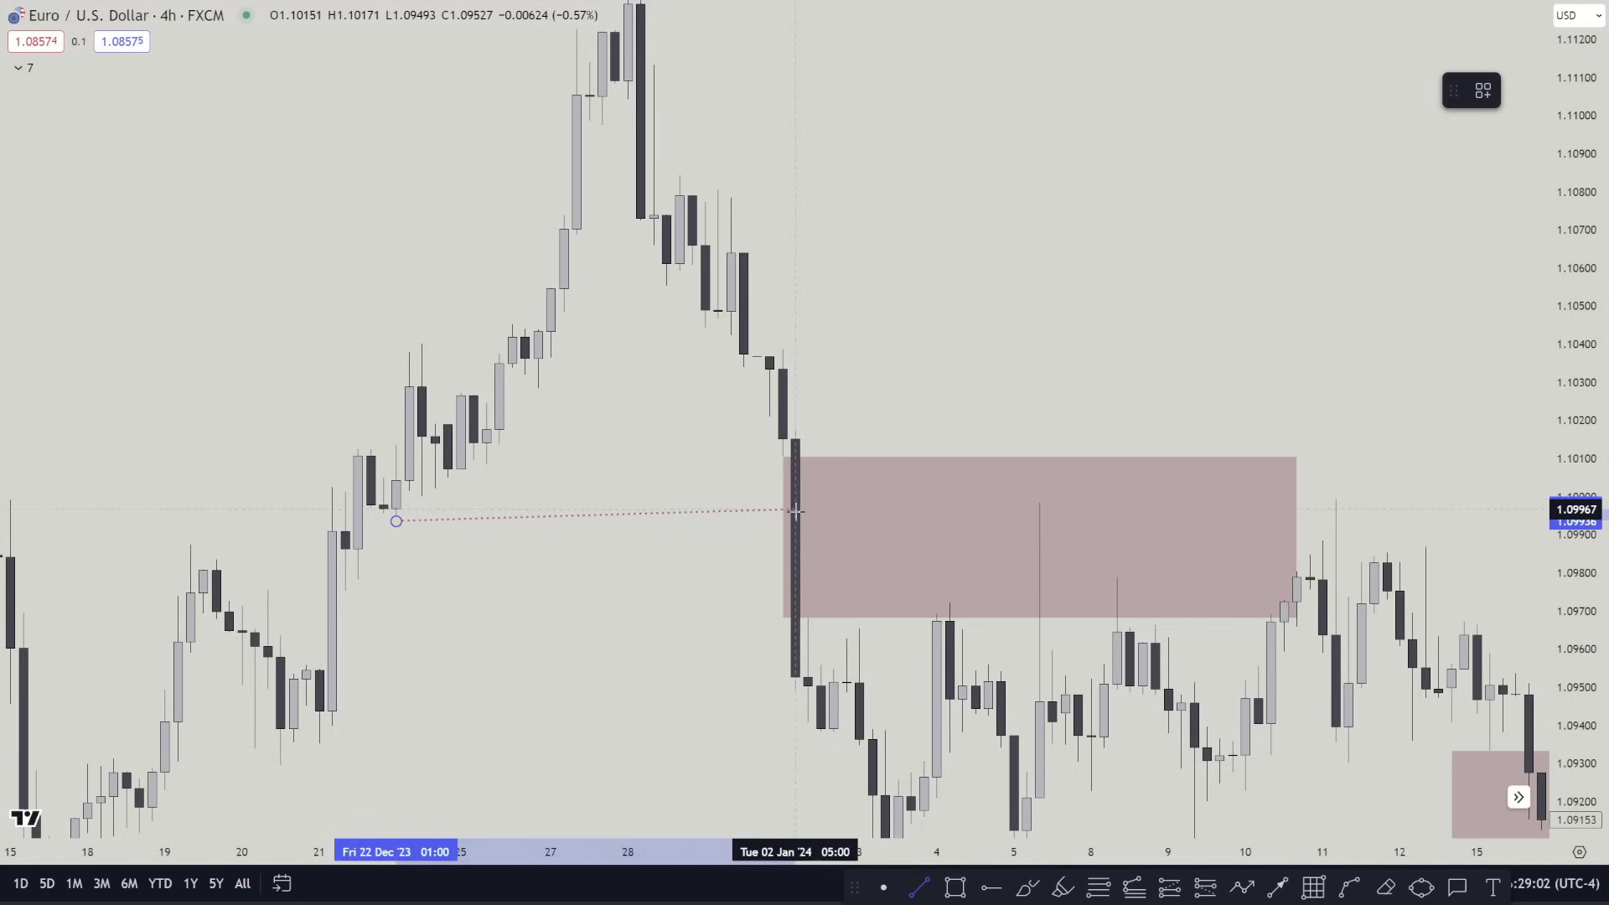
{"action": "left_click", "coordinate": [1036, 502]}
{"action": "left_click", "coordinate": [1058, 347]}
Mark the 5 January and 11 January upper wick tips with highlighter dots, and extend the early-January gap rectangle to 12 January
{"action": "mouse_move", "coordinate": [1037, 528]}
{"action": "left_mouse_down"}
{"action": "mouse_move", "coordinate": [1320, 537]}
{"action": "mouse_move", "coordinate": [1244, 416]}
{"action": "mouse_move", "coordinate": [769, 277]}
{"action": "left_mouse_up"}
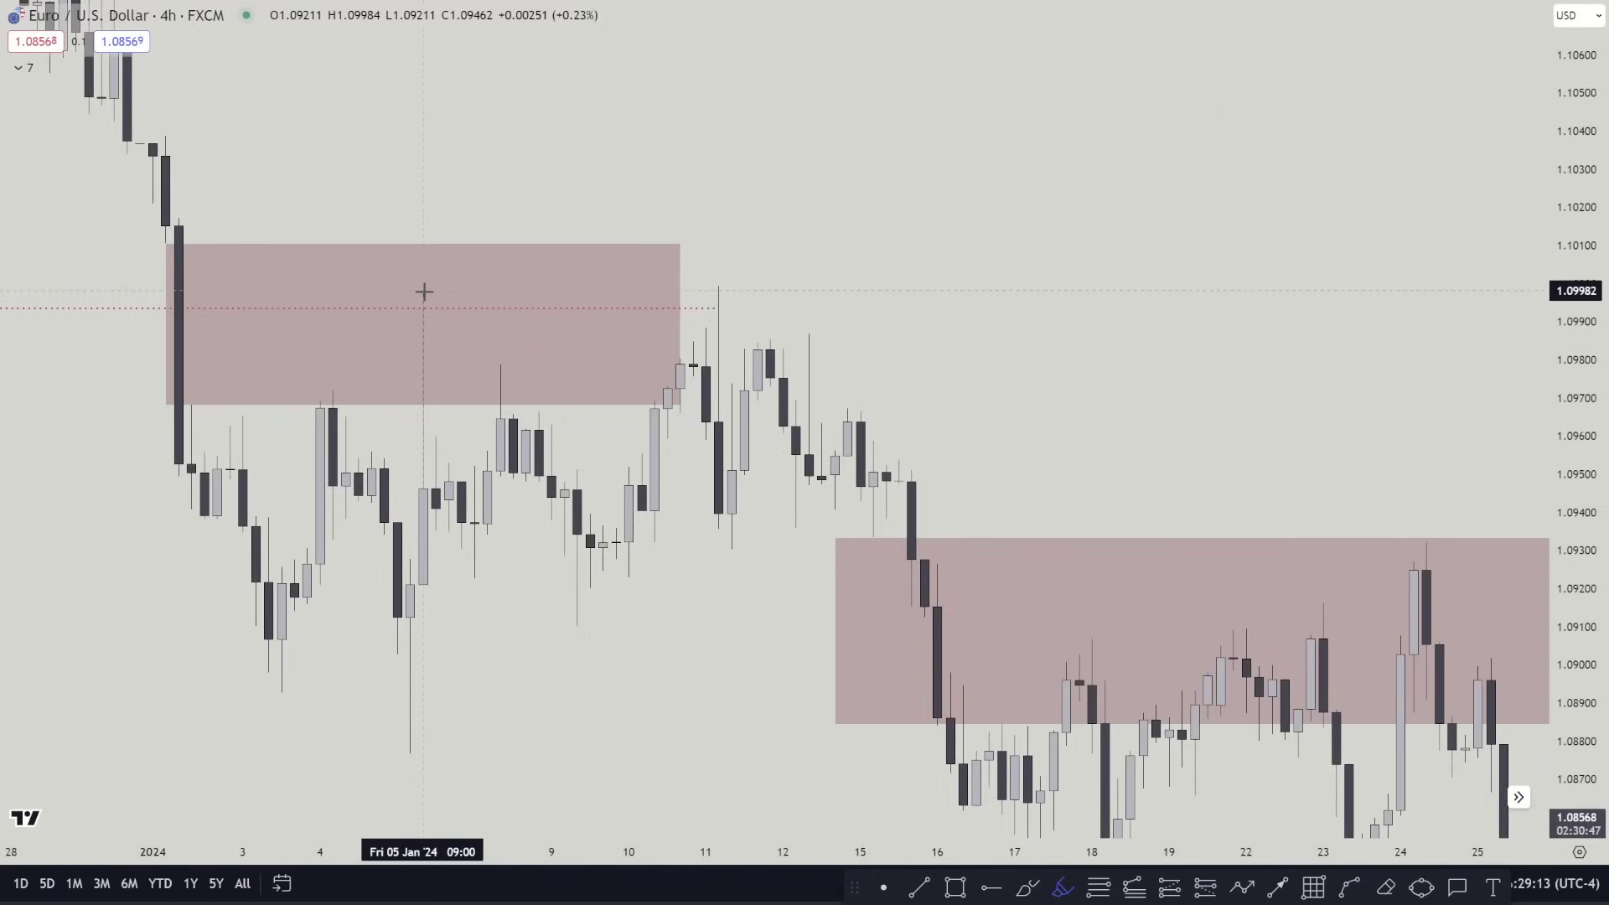
{"action": "left_click", "coordinate": [424, 291]}
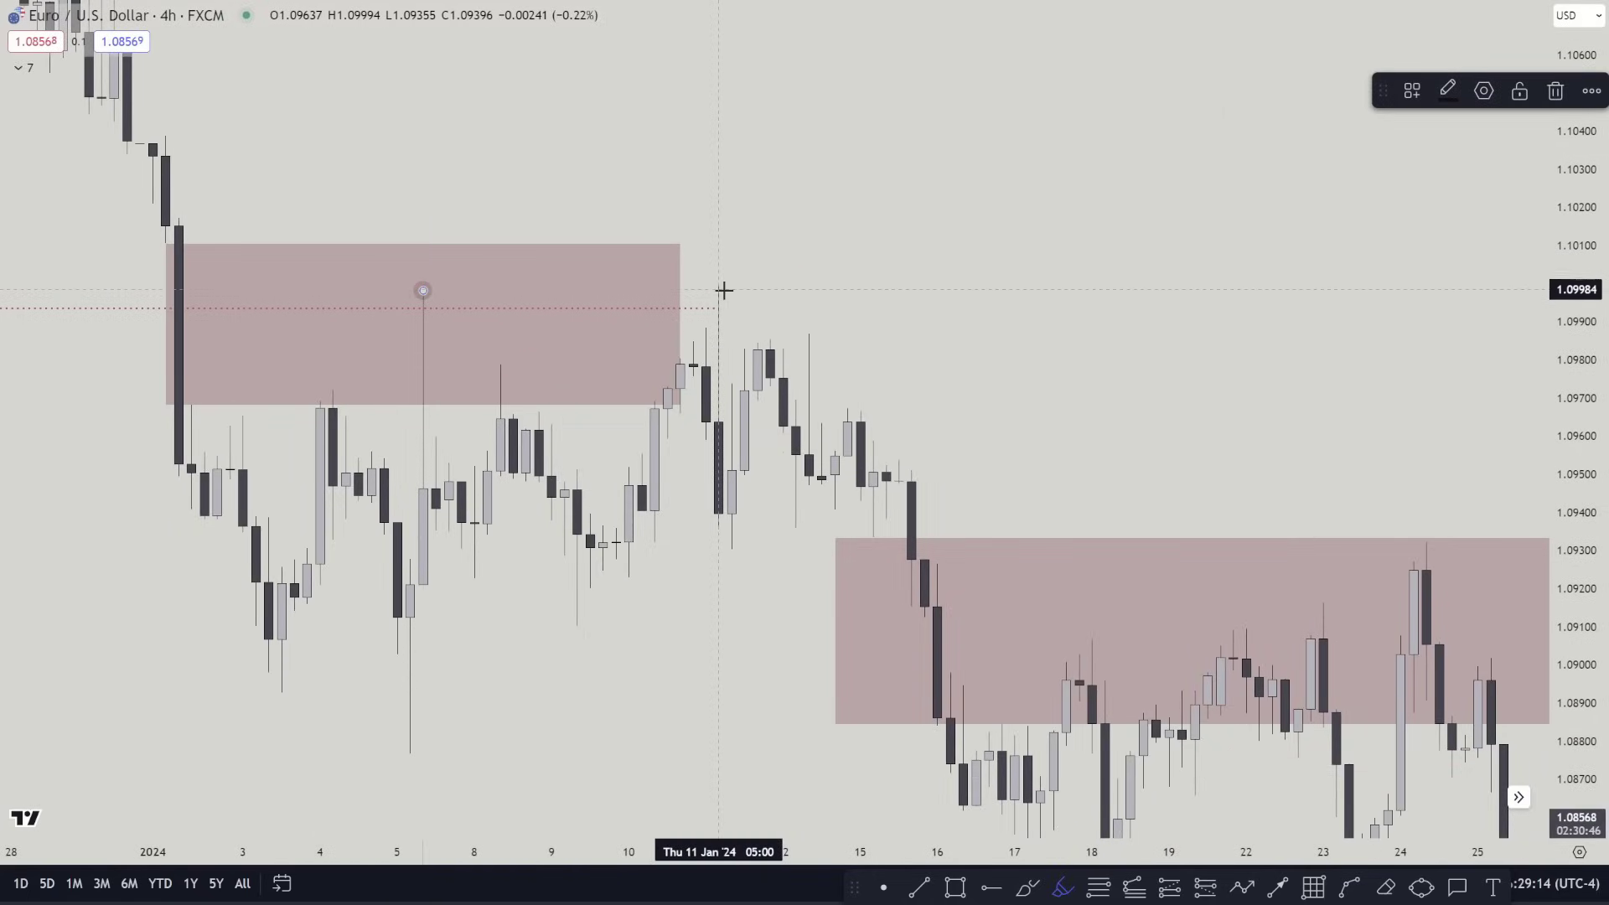
{"action": "key", "text": "Escape"}
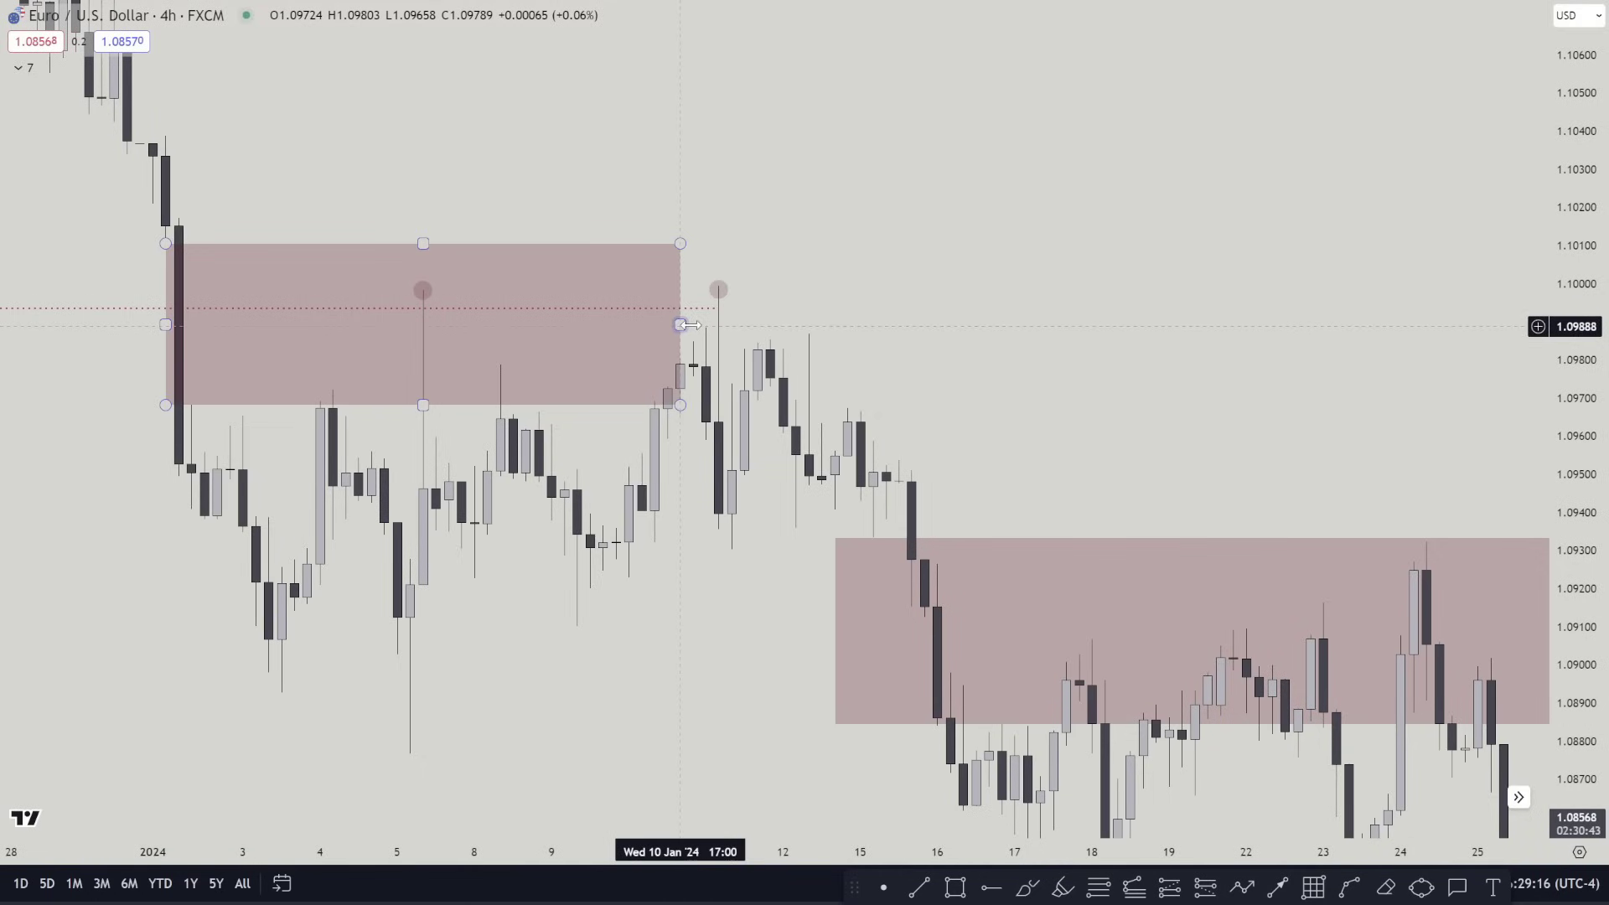
{"action": "left_click_drag", "start_coordinate": [685, 325], "coordinate": [809, 325]}
{"action": "left_click", "coordinate": [1006, 302]}
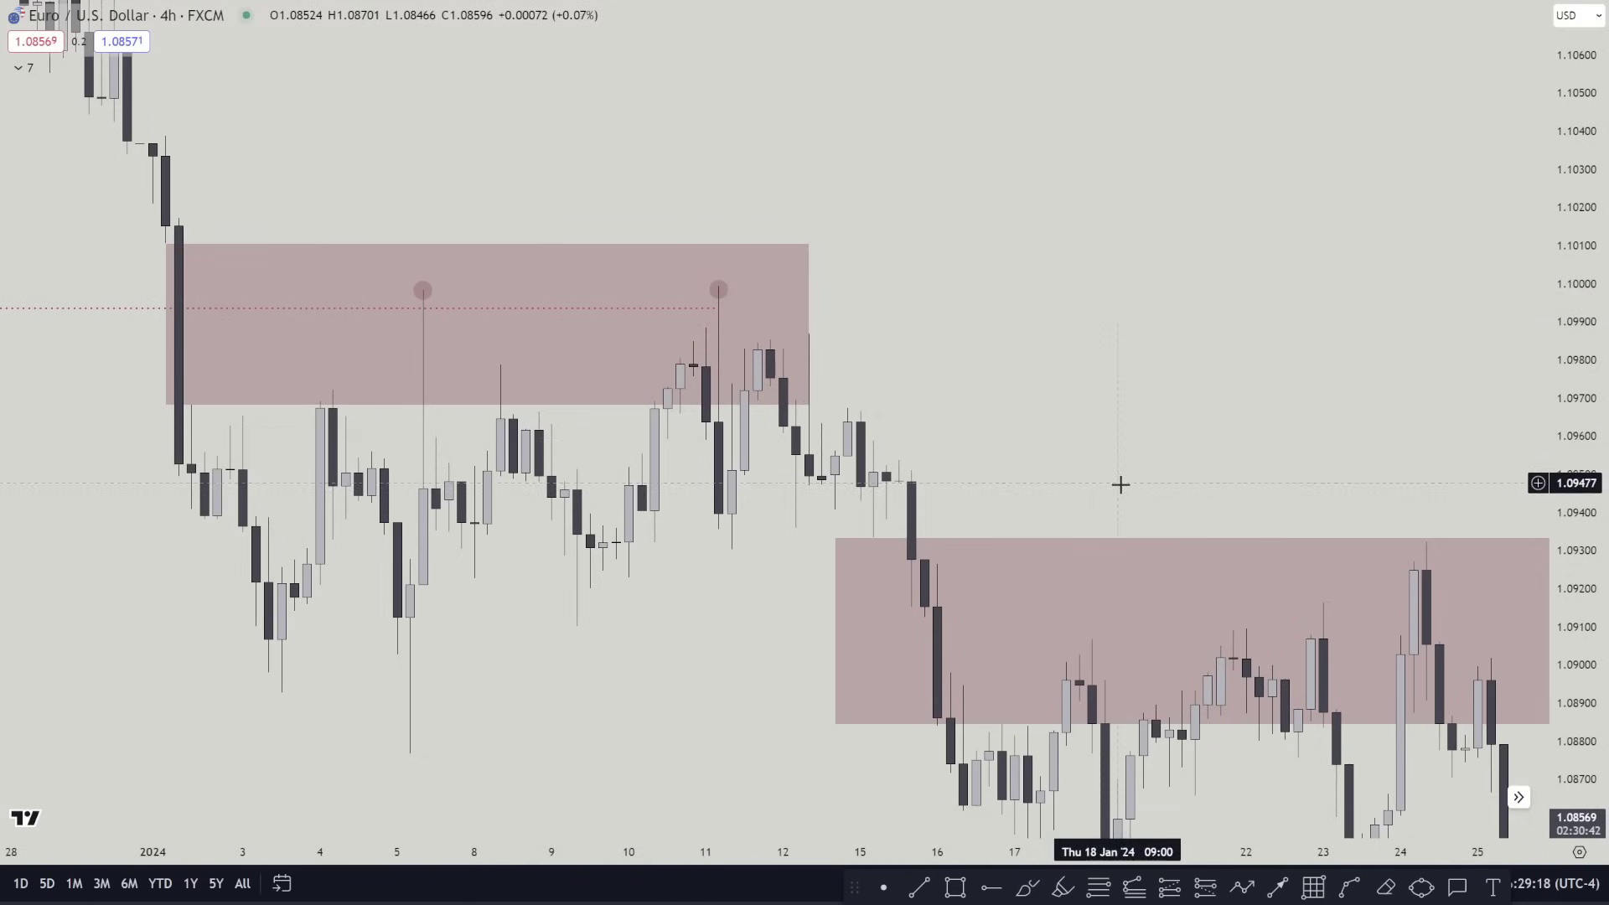
Move the mid-January gap rectangle's upper-left corner to 1.09261 at the 14 January 21:00 candle
{"action": "left_click_drag", "start_coordinate": [1120, 484], "coordinate": [469, 187]}
{"action": "scroll", "coordinate": [1067, 402], "scroll_direction": "down", "scroll_amount": 5}
{"action": "left_click_drag", "start_coordinate": [643, 588], "coordinate": [423, 763]}
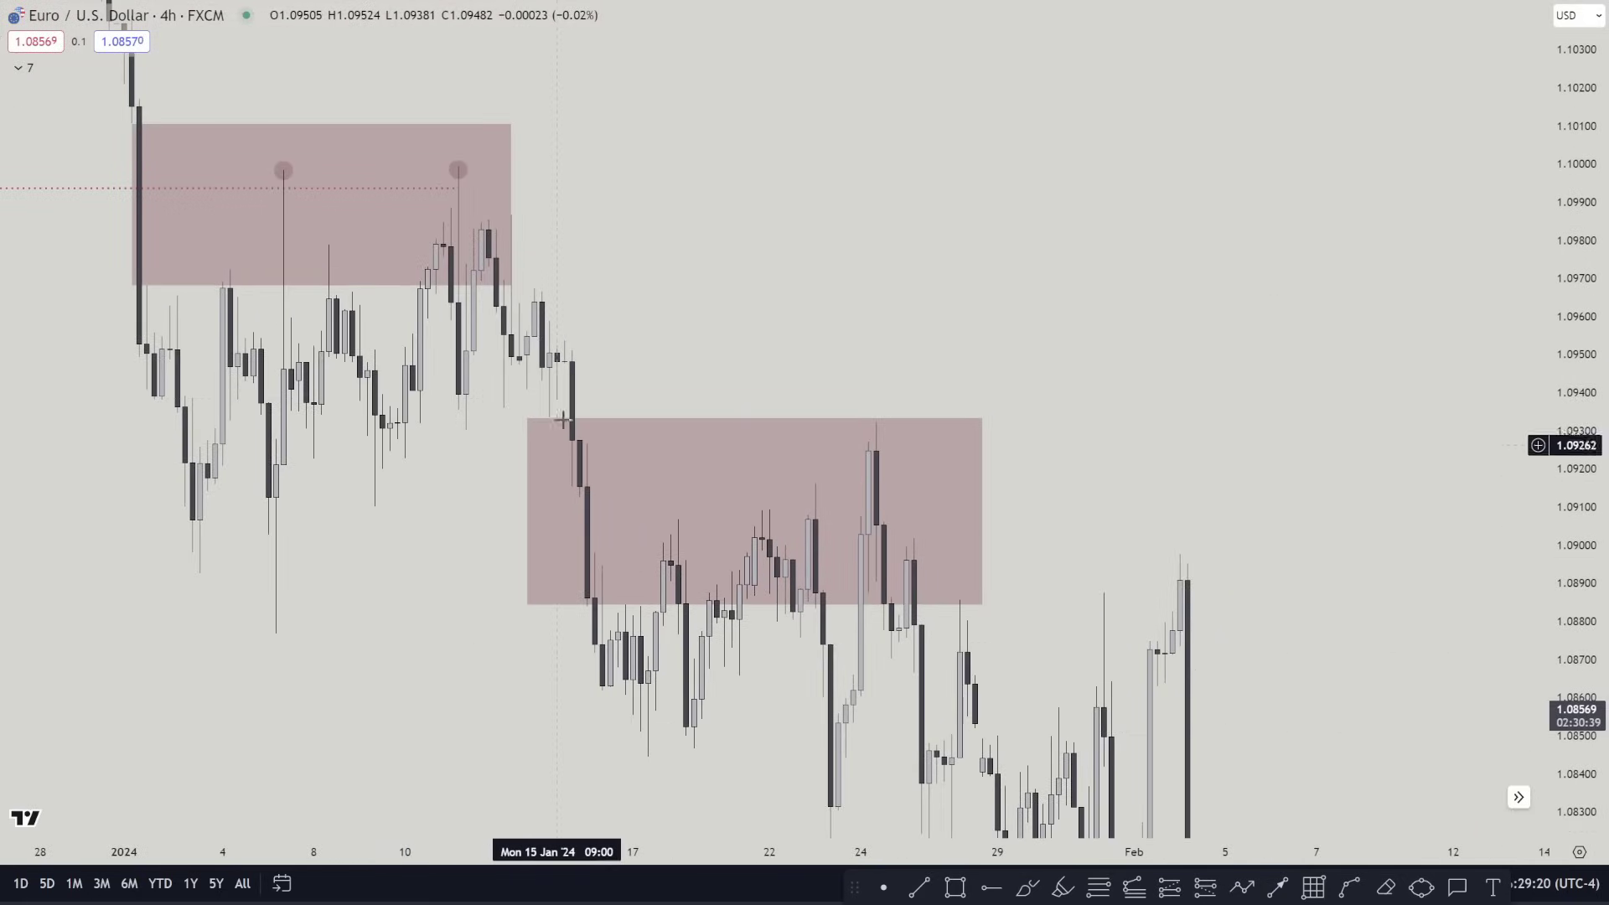
{"action": "left_click_drag", "start_coordinate": [521, 655], "coordinate": [876, 675]}
{"action": "scroll", "coordinate": [922, 671], "scroll_direction": "up", "scroll_amount": 3}
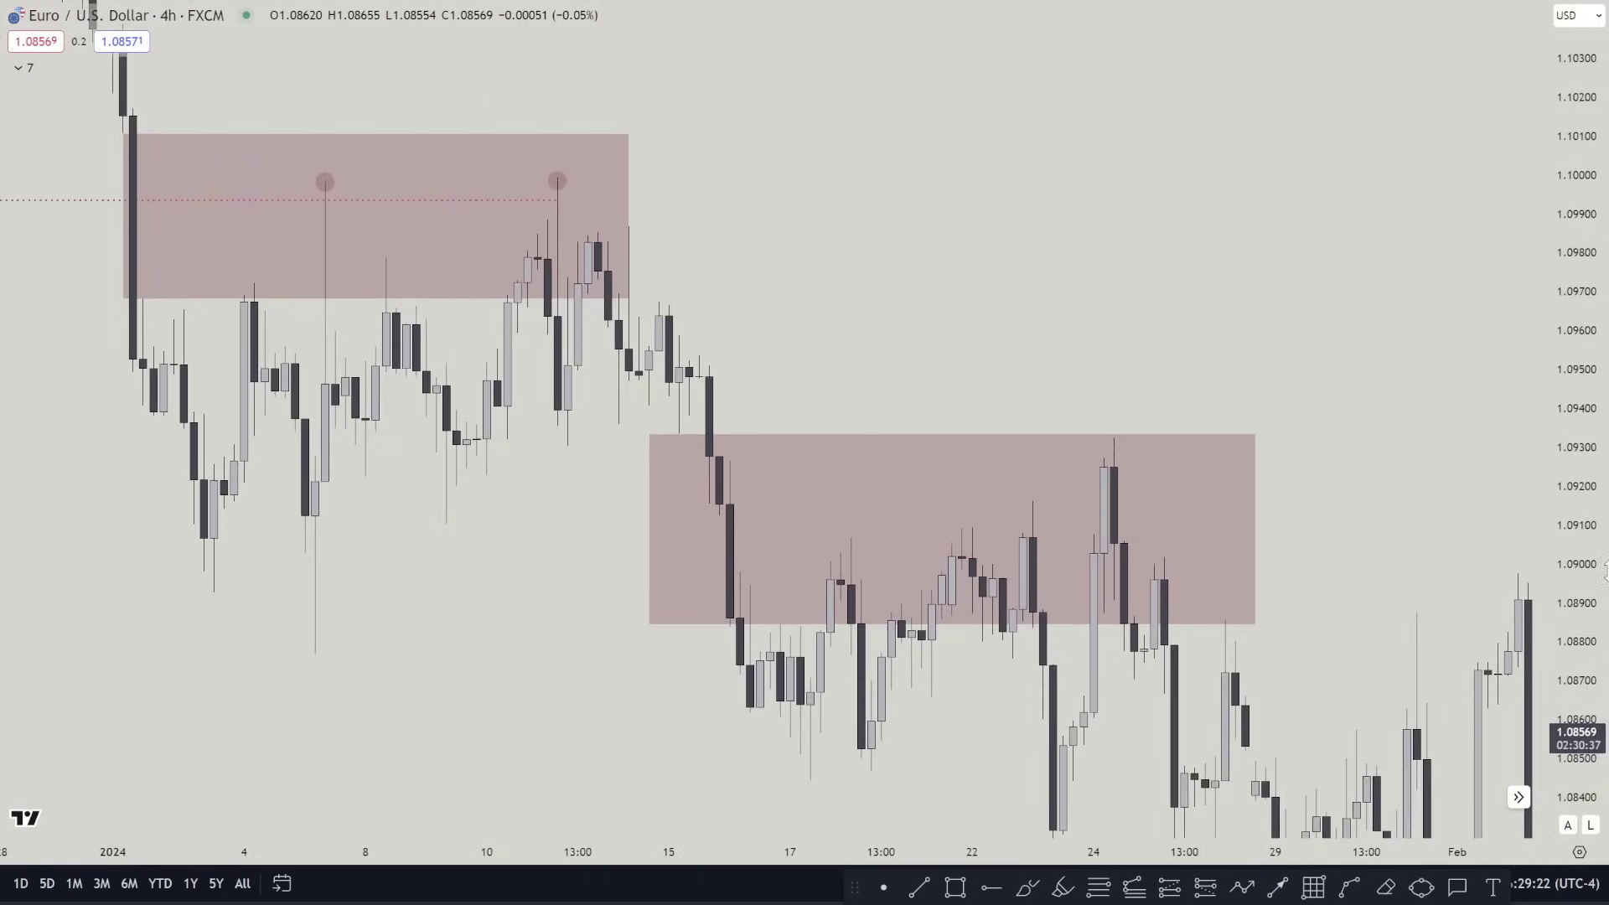
{"action": "left_click_drag", "start_coordinate": [1565, 654], "coordinate": [1566, 427]}
{"action": "left_click_drag", "start_coordinate": [923, 366], "coordinate": [1051, 237]}
{"action": "scroll", "coordinate": [1063, 252], "scroll_direction": "up", "scroll_amount": 3}
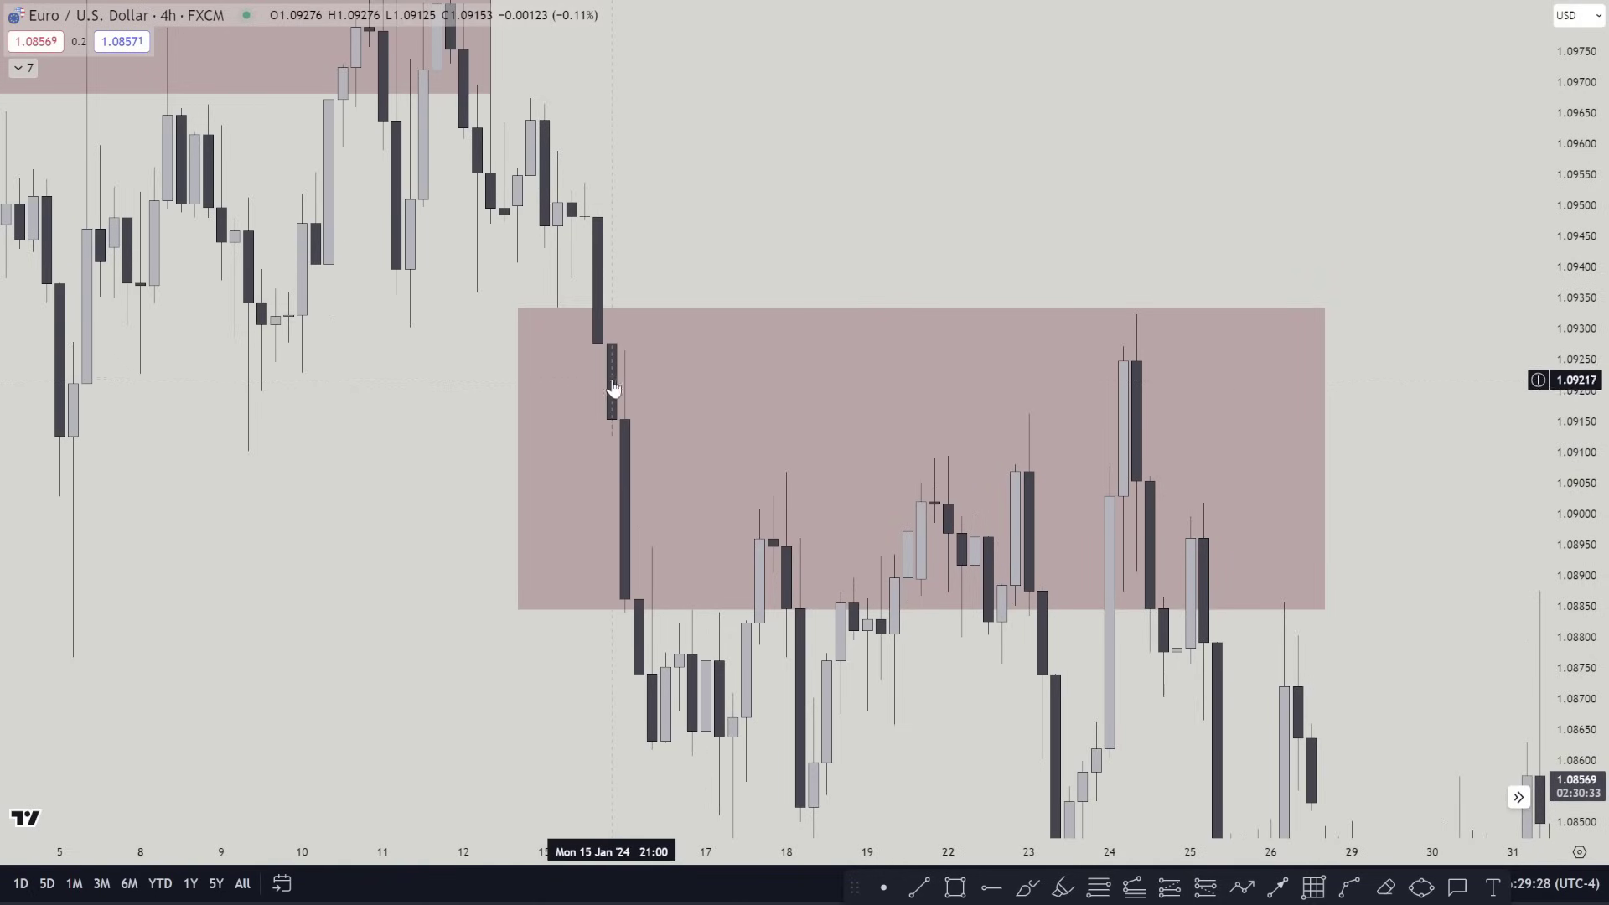
{"action": "left_click_drag", "start_coordinate": [518, 309], "coordinate": [530, 353]}
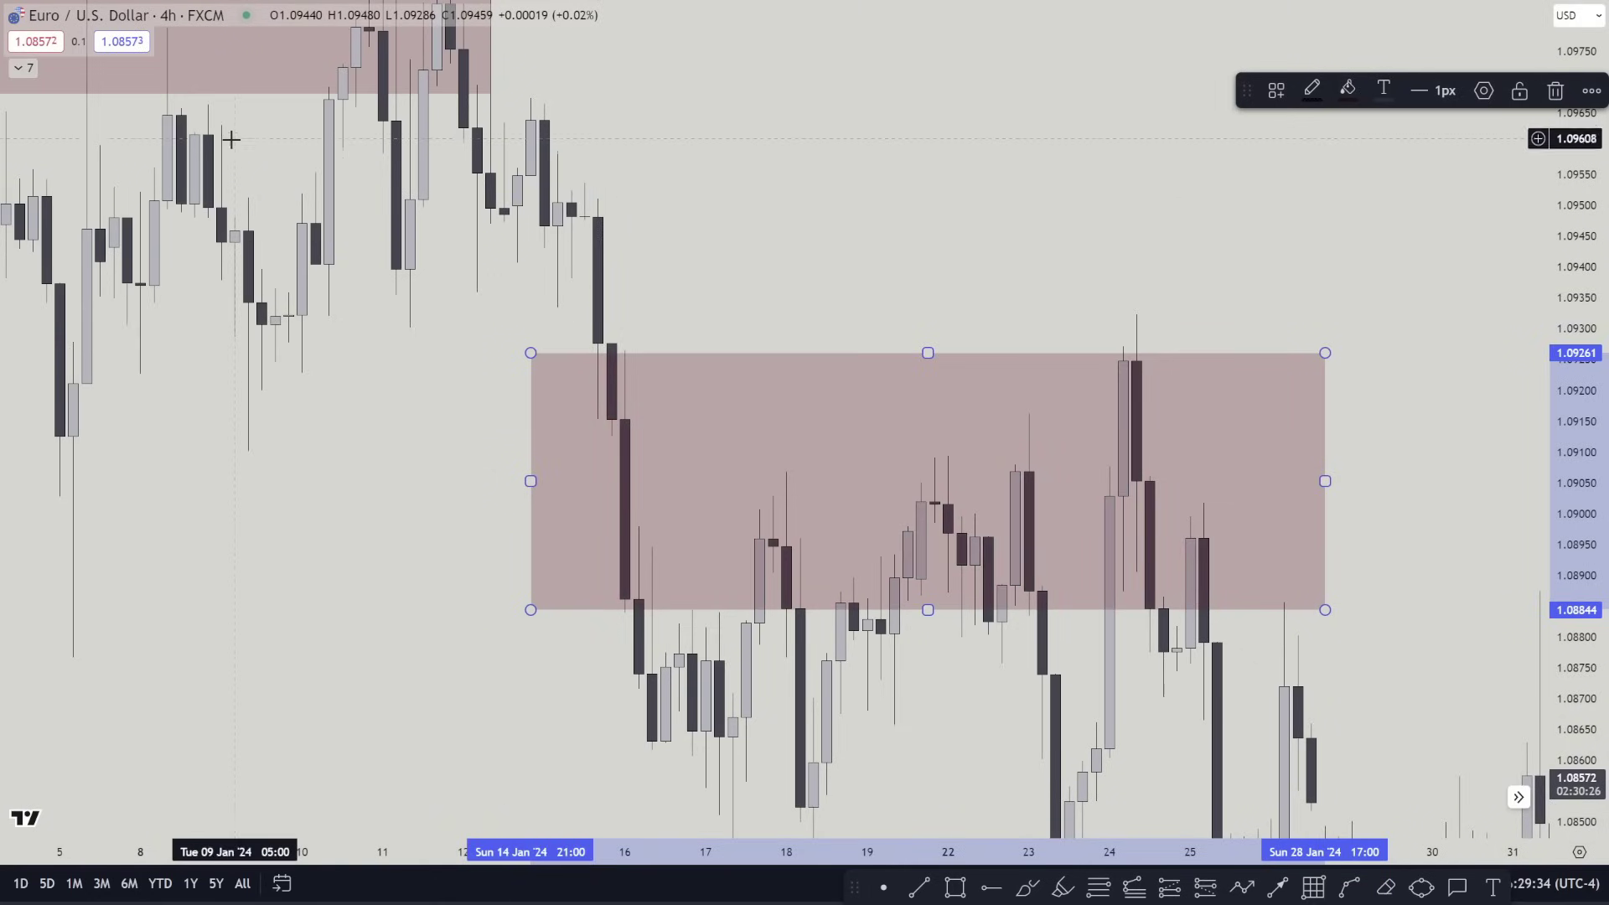
Reshape the mid-January gap rectangle to span 1.09276 to 1.09476, starting at the 15 January 17:00 candle
{"action": "left_click_drag", "start_coordinate": [269, 140], "coordinate": [856, 569]}
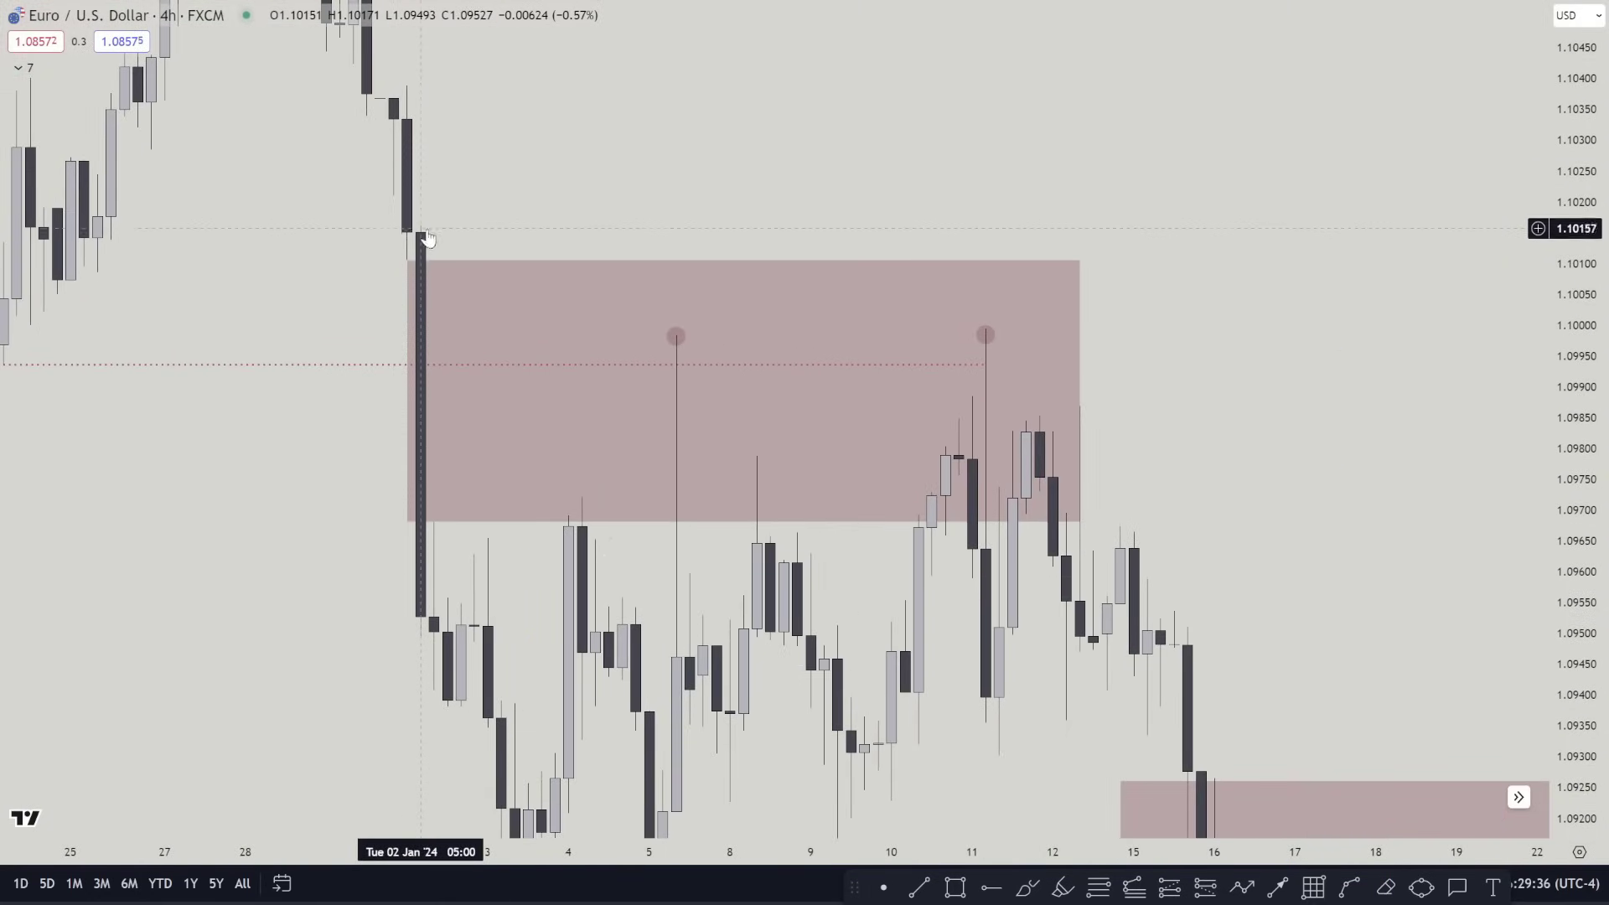
{"action": "left_click_drag", "start_coordinate": [704, 200], "coordinate": [265, 2]}
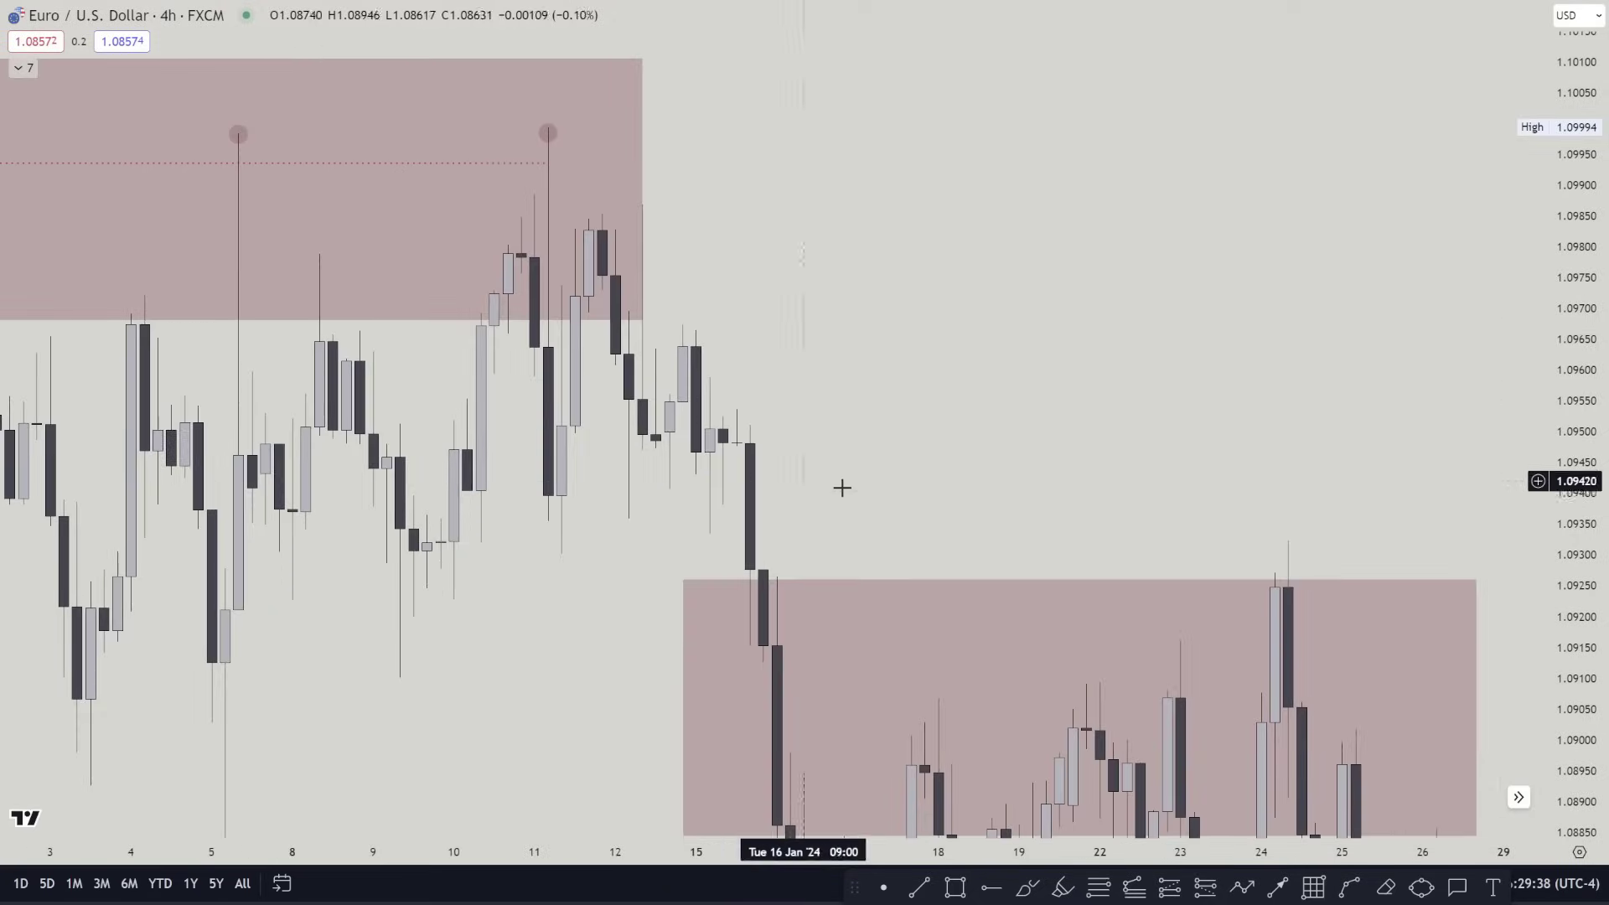
{"action": "left_click_drag", "start_coordinate": [802, 494], "coordinate": [624, 335]}
{"action": "left_click", "coordinate": [547, 423]}
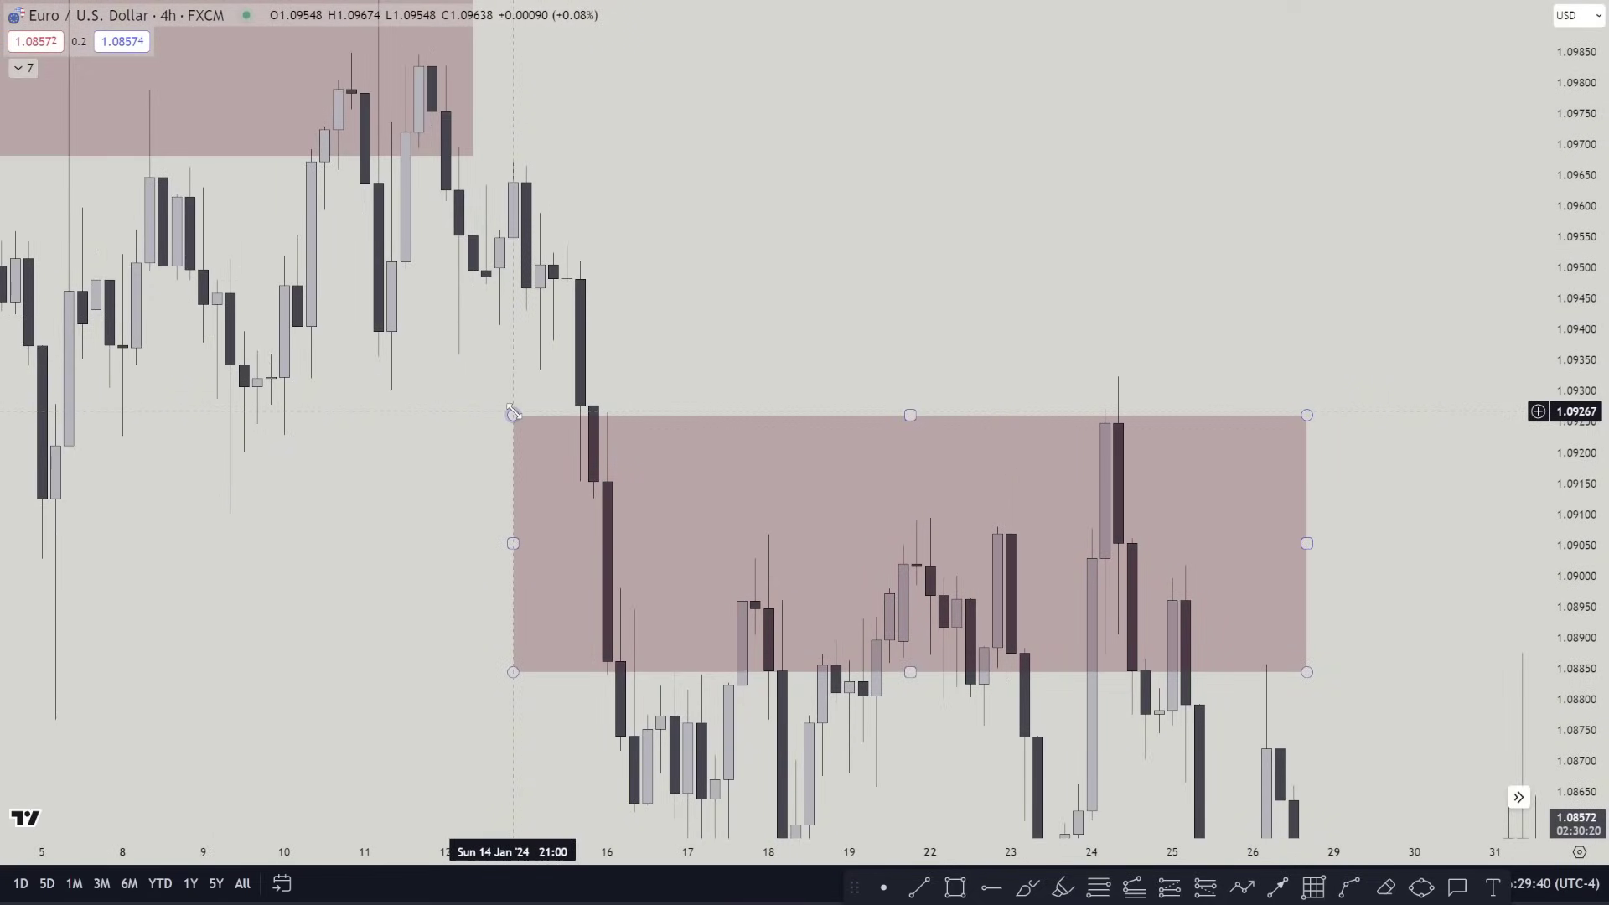
{"action": "mouse_move", "coordinate": [514, 417]}
{"action": "left_mouse_down"}
{"action": "mouse_move", "coordinate": [566, 330]}
{"action": "mouse_move", "coordinate": [567, 282]}
{"action": "left_mouse_up"}
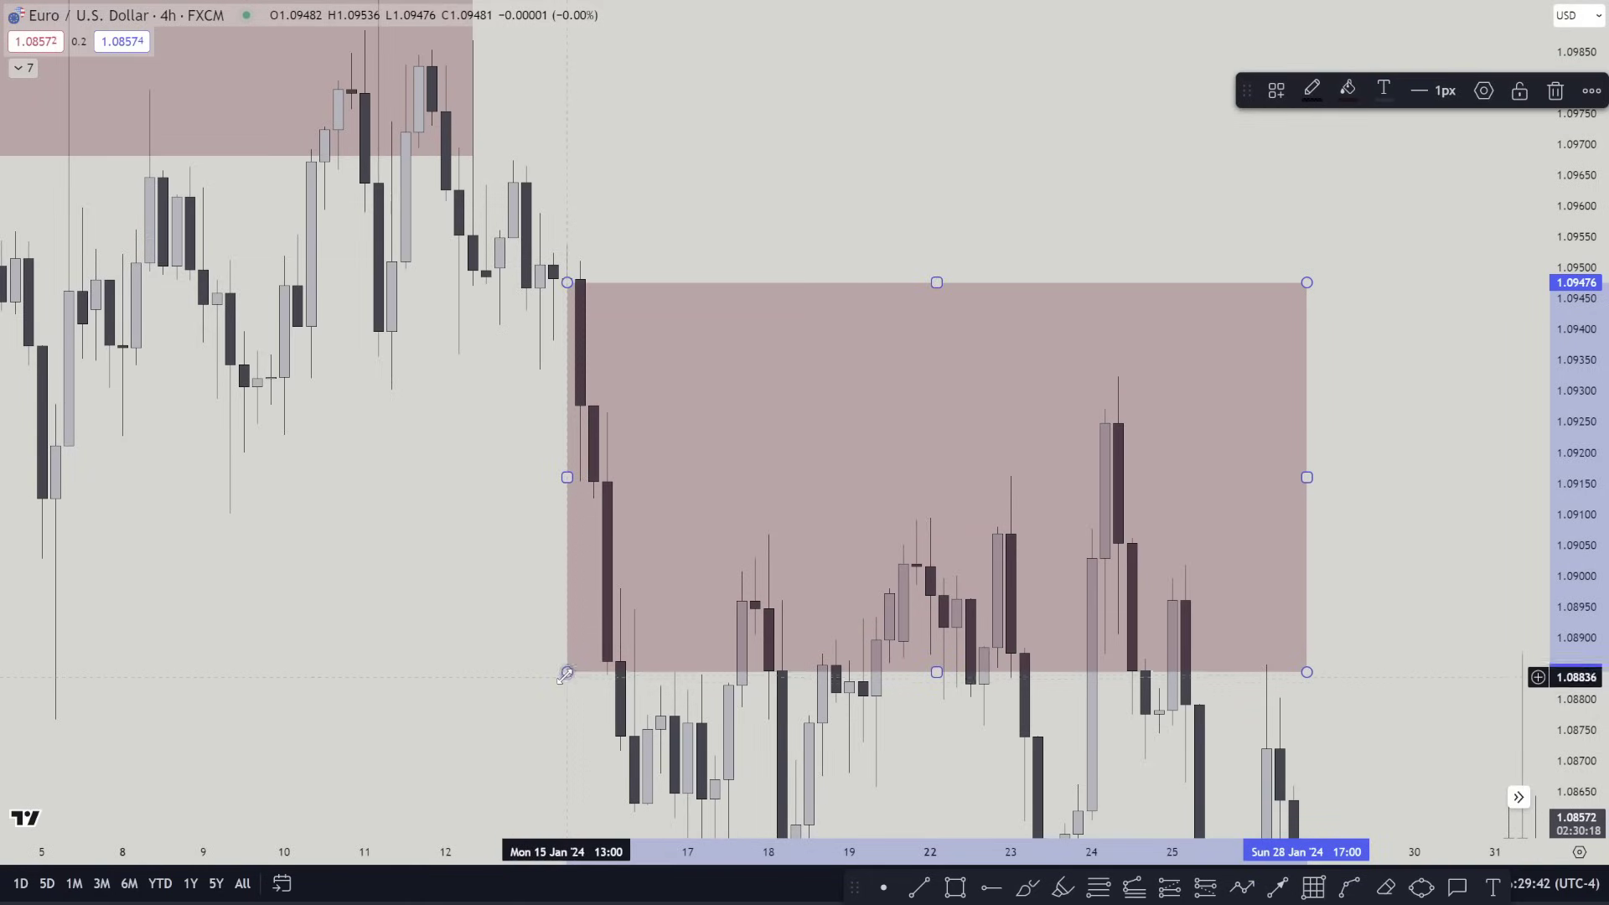
{"action": "left_click_drag", "start_coordinate": [567, 672], "coordinate": [604, 429]}
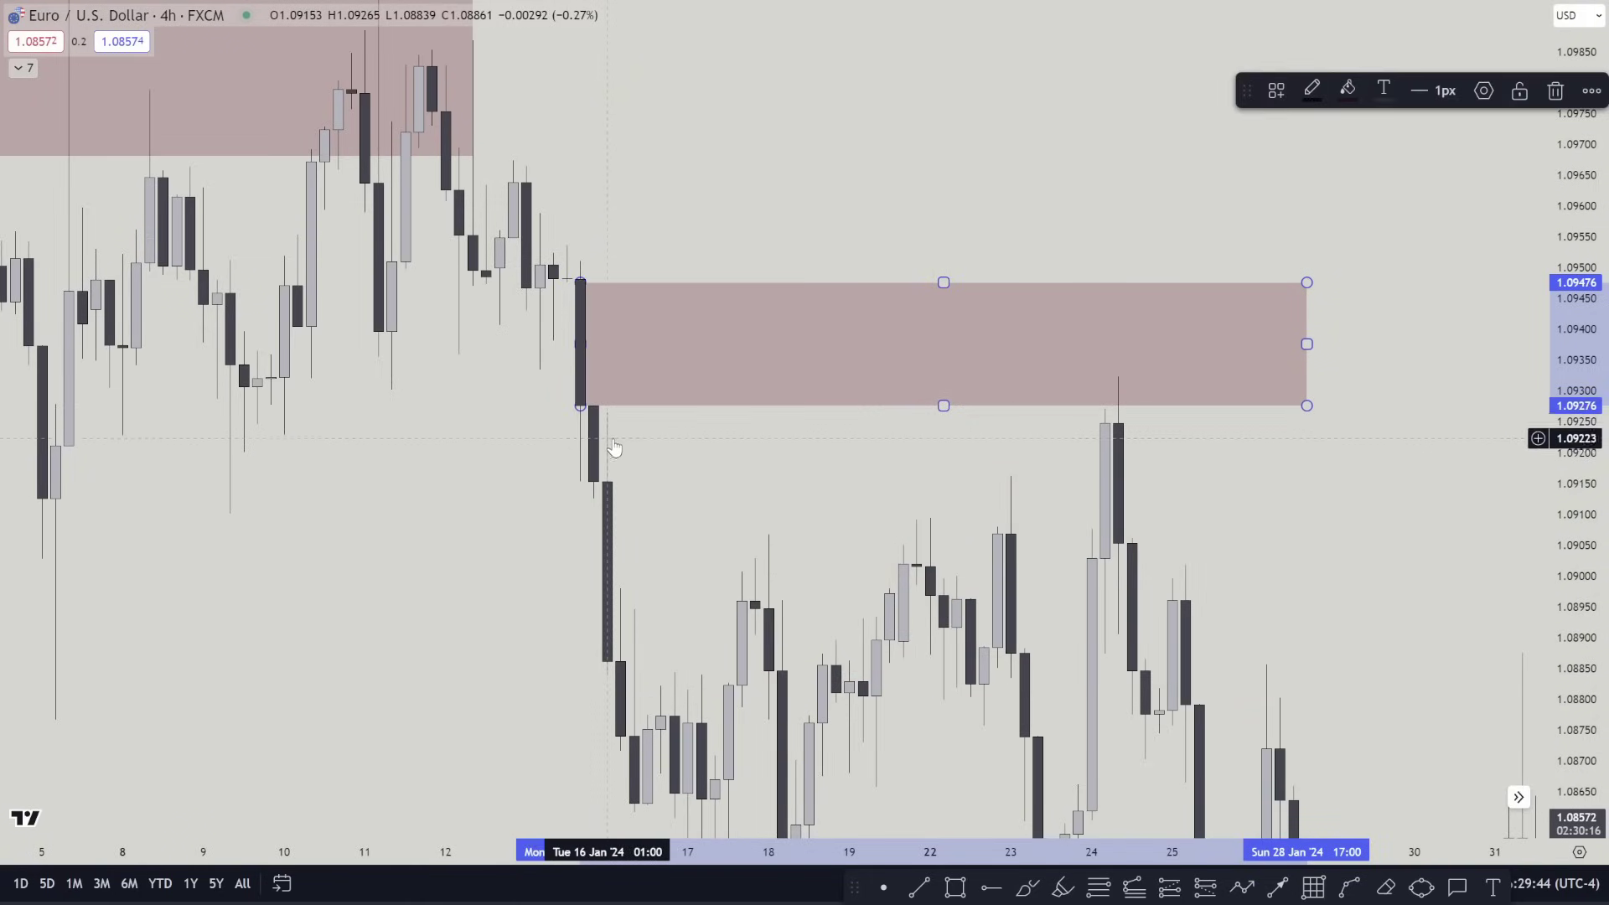
Duplicate the mid-January gap rectangle and fit the copy to about 1.0898 to 1.0913, starting at the 15 January 17:00 candle
{"action": "key", "text": "ctrl+c"}
{"action": "key", "text": "ctrl+v"}
{"action": "left_click_drag", "start_coordinate": [661, 252], "coordinate": [675, 505]}
{"action": "left_click_drag", "start_coordinate": [593, 622], "coordinate": [580, 588]}
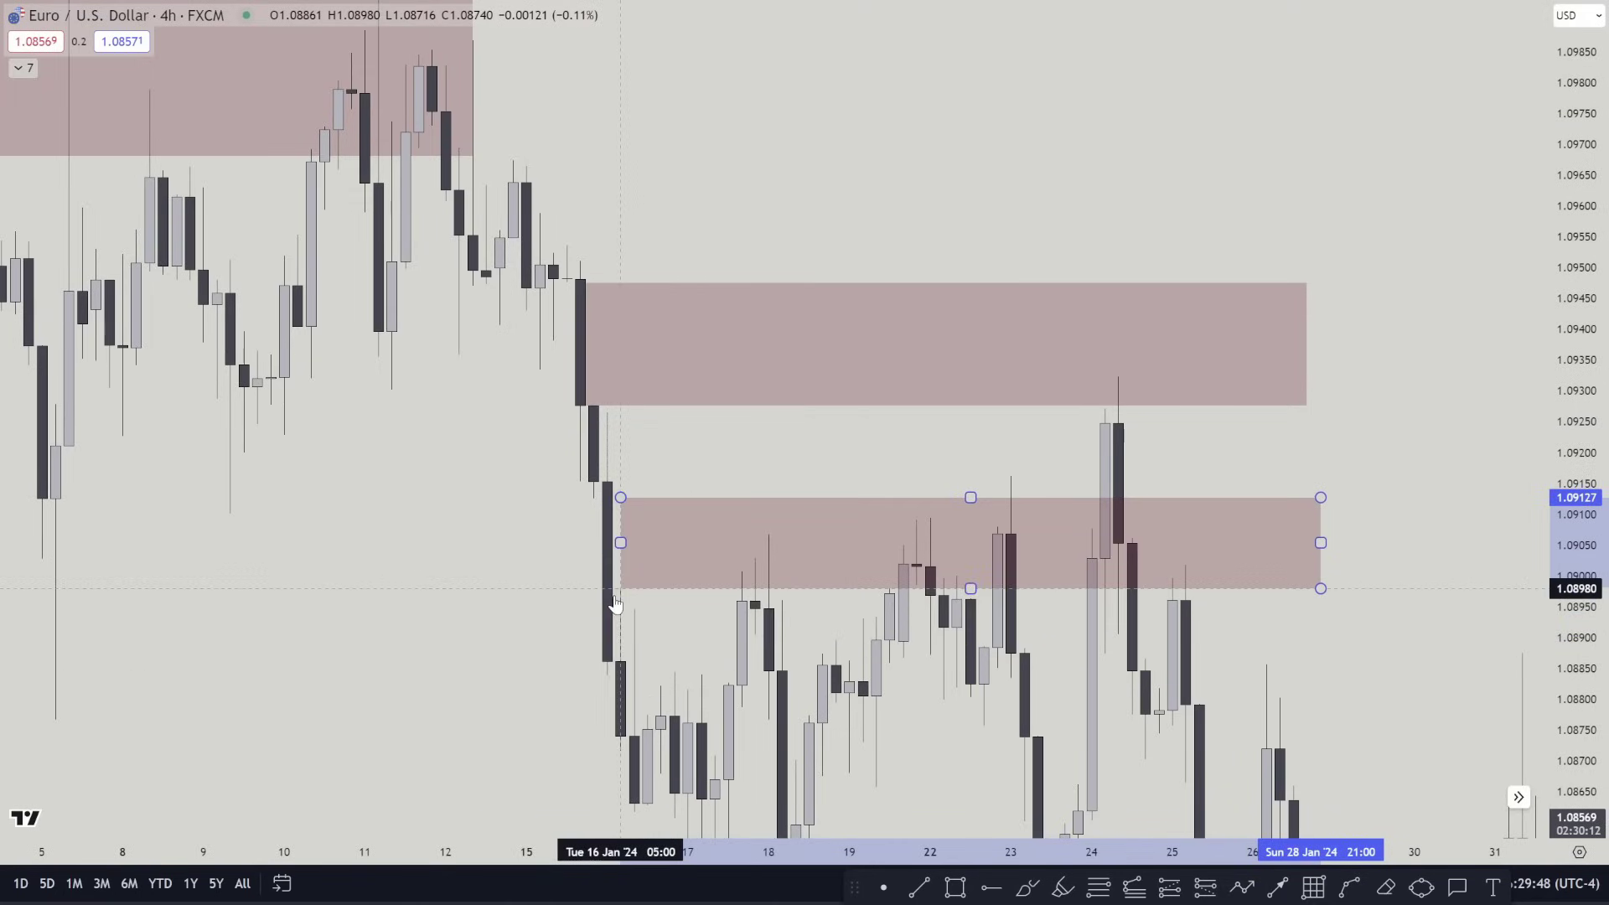
{"action": "left_click", "coordinate": [520, 606]}
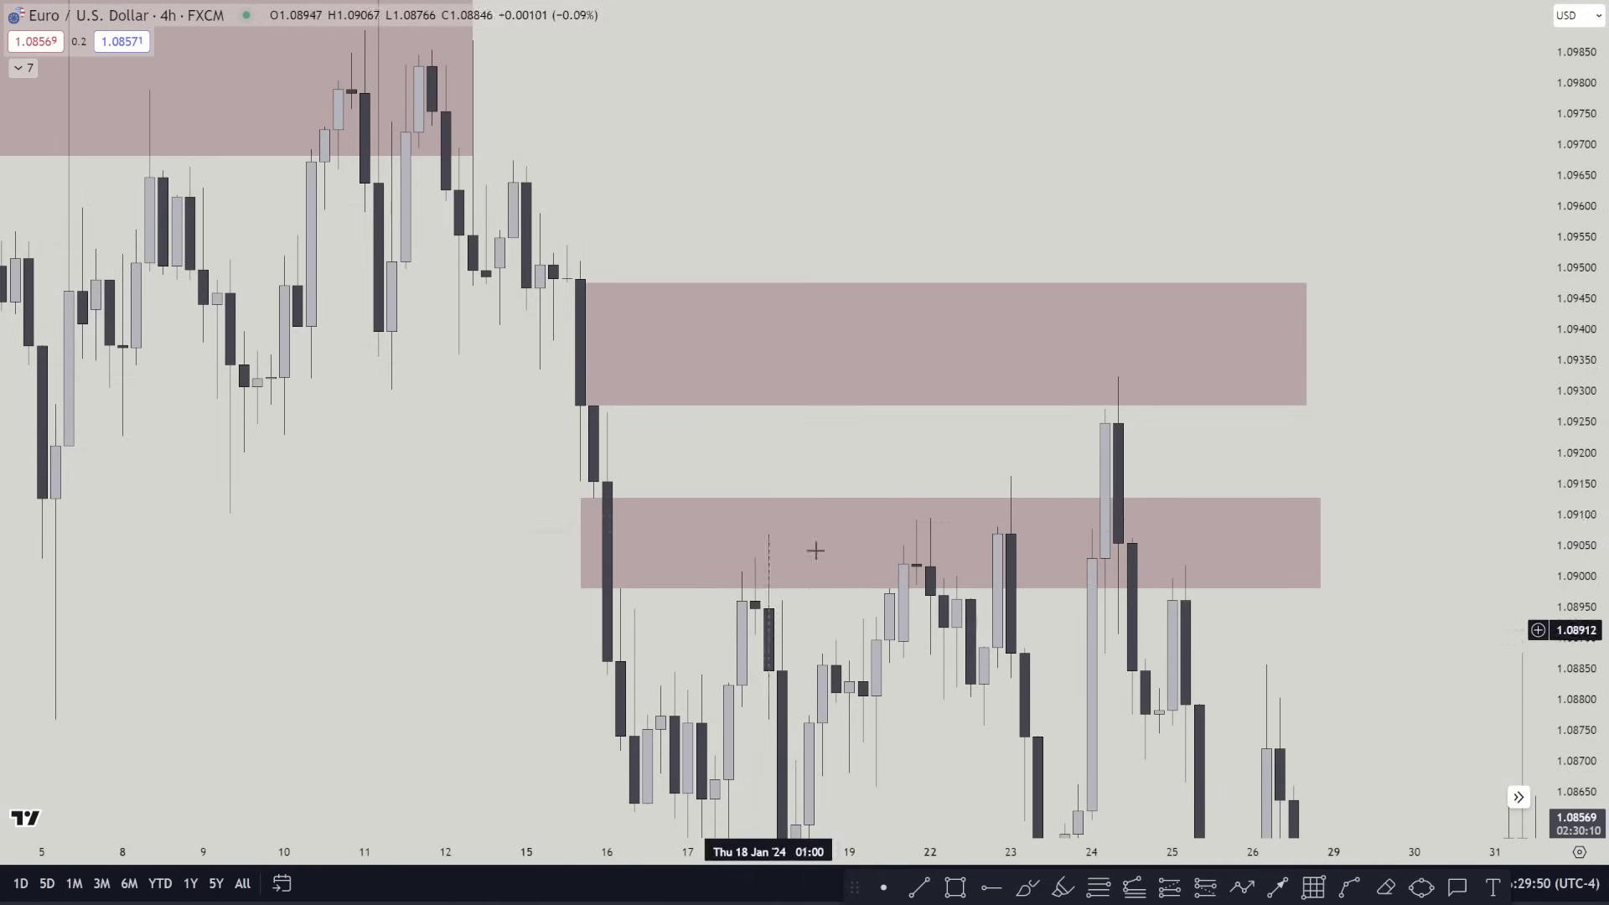
Draw a horizontal trend line from the 15 January 05:00 low near 1.0933 through the upper gap rectangle to 25 January
{"action": "scroll", "coordinate": [815, 581], "scroll_direction": "down", "scroll_amount": 3}
{"action": "scroll", "coordinate": [815, 582], "scroll_direction": "up", "scroll_amount": 2}
{"action": "left_click_drag", "start_coordinate": [530, 586], "coordinate": [344, 634]}
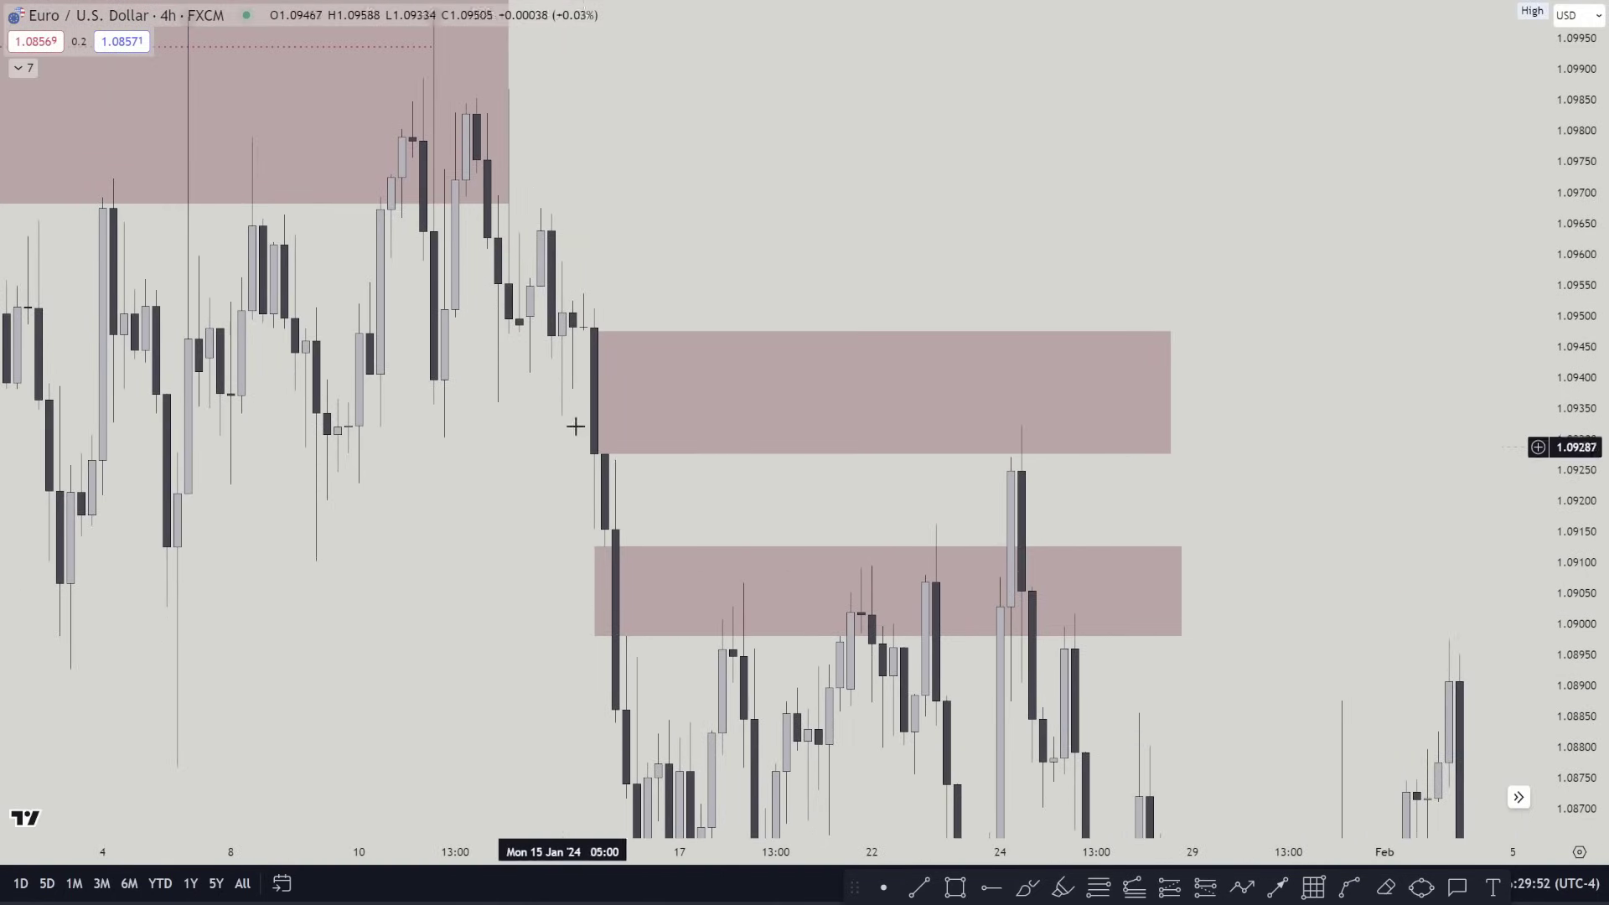
{"action": "left_click", "coordinate": [478, 592]}
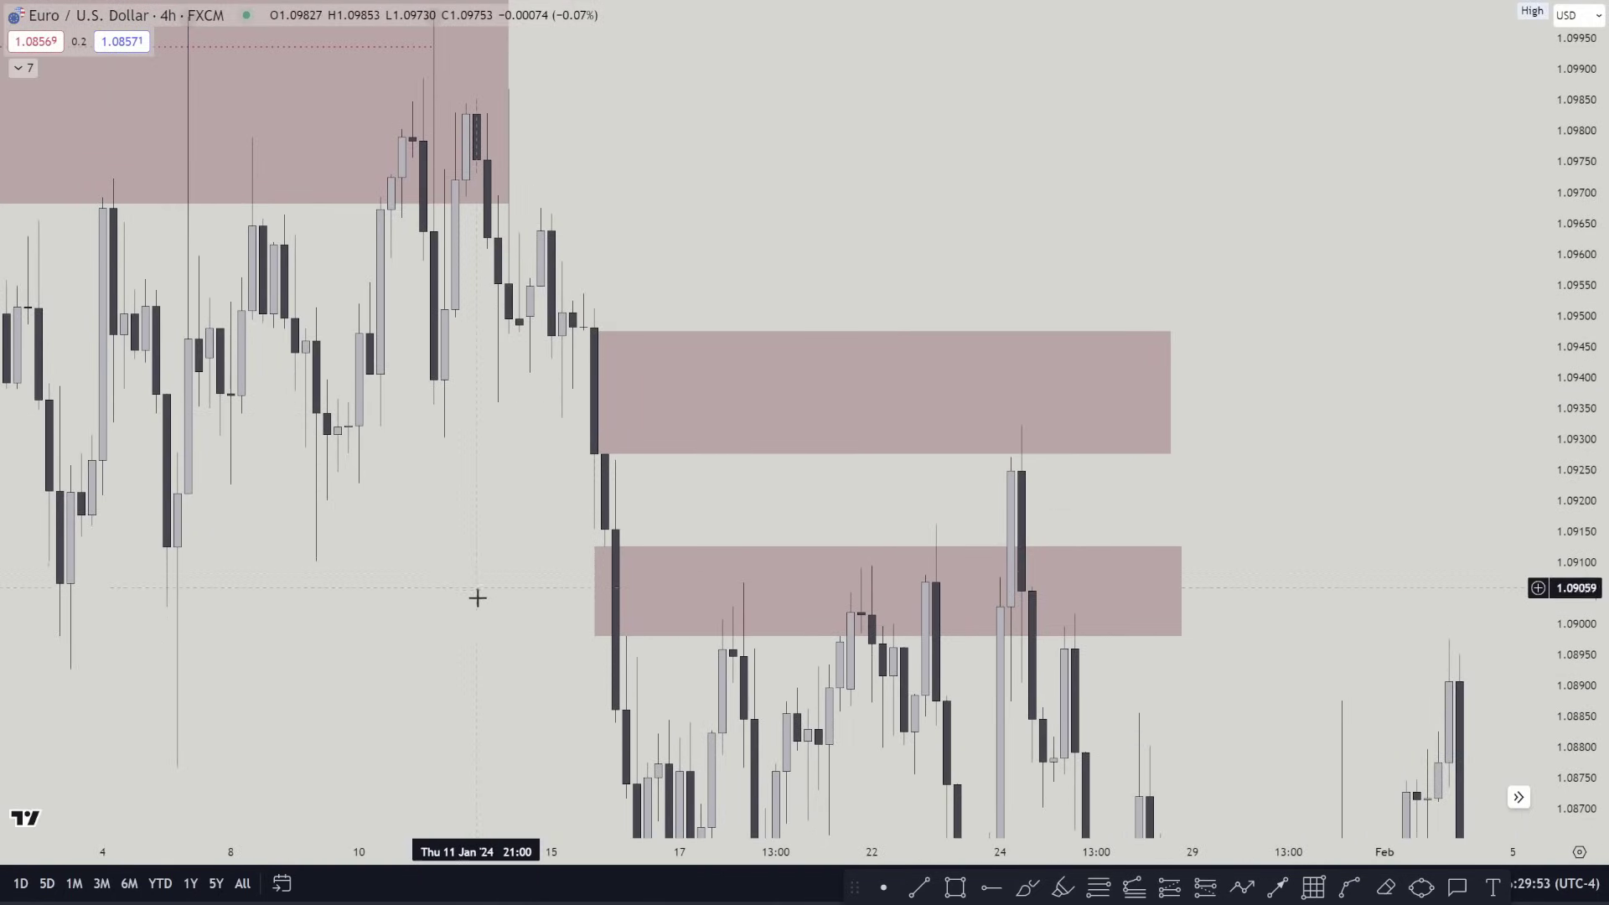
{"action": "left_click", "coordinate": [917, 890]}
{"action": "left_click_drag", "start_coordinate": [561, 419], "coordinate": [1072, 417]}
Draw a trend line from the 11 January 09:00 low near 1.0930 to 24 January, and highlight the 24 January high with a dot
{"action": "left_click", "coordinate": [919, 888]}
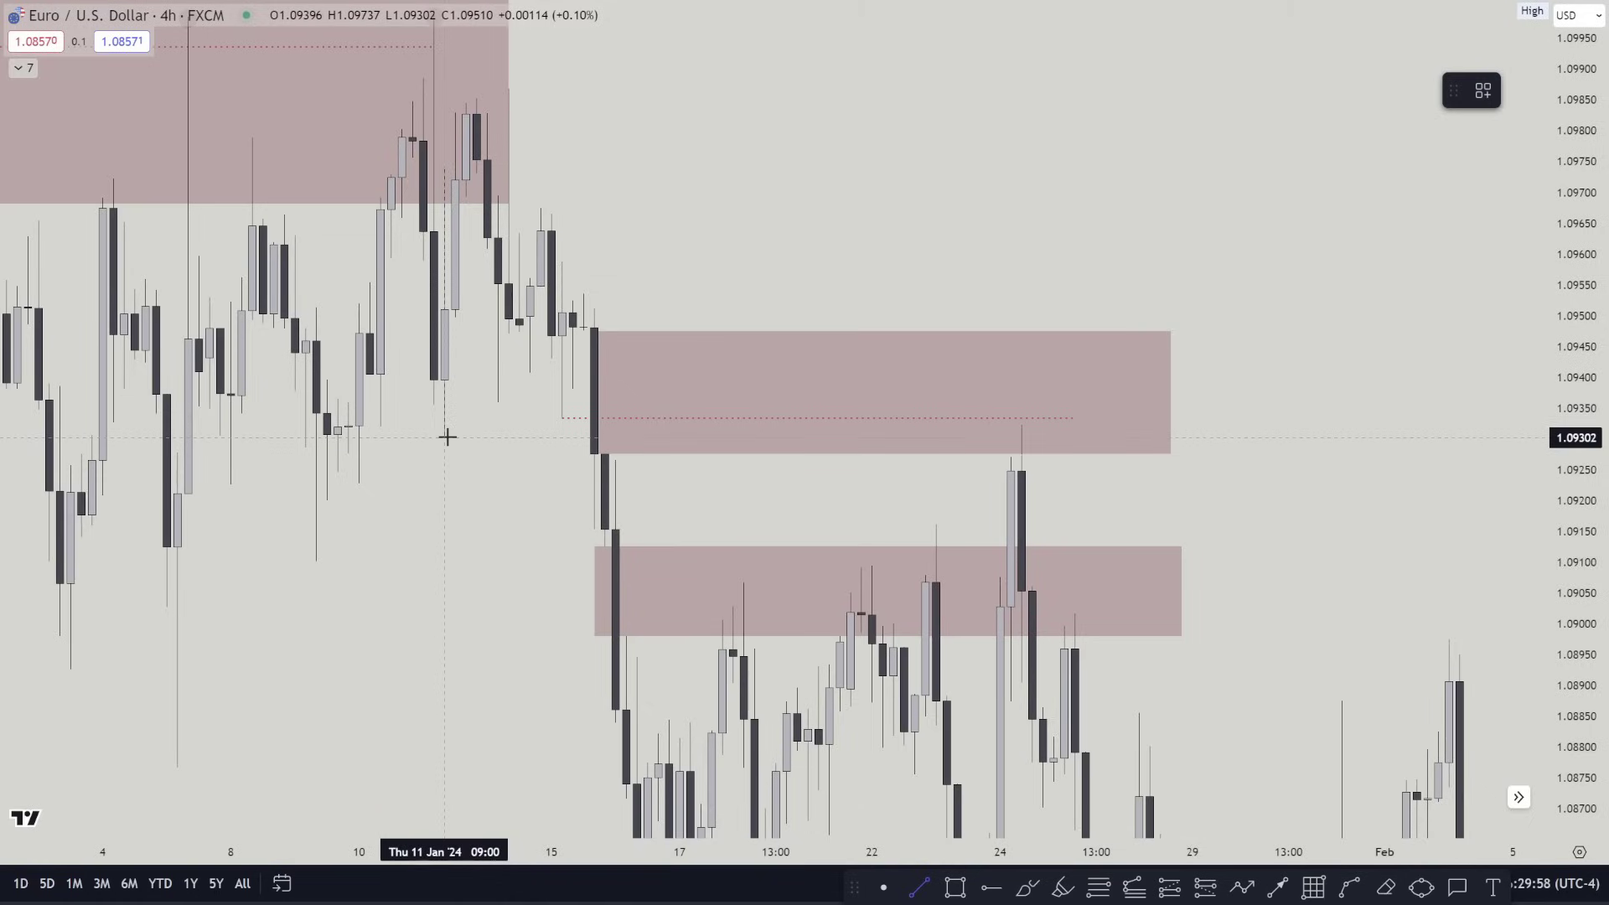
{"action": "left_click_drag", "start_coordinate": [444, 438], "coordinate": [1054, 447]}
{"action": "scroll", "coordinate": [1341, 470], "scroll_direction": "up", "scroll_amount": 2}
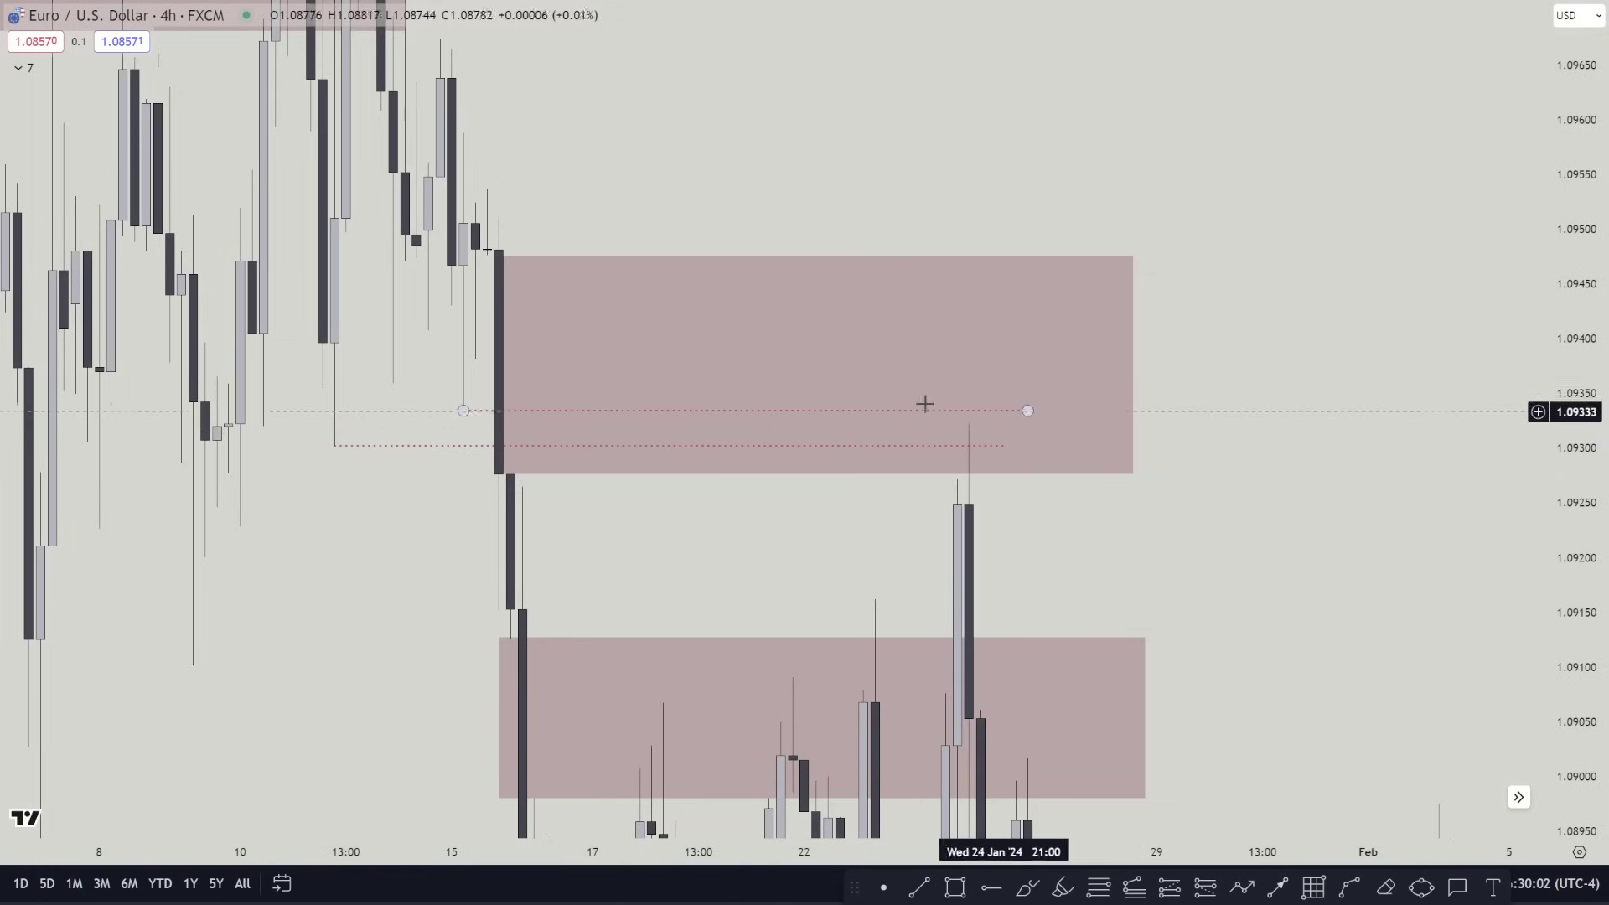
{"action": "left_click", "coordinate": [1053, 895]}
{"action": "left_click", "coordinate": [968, 429]}
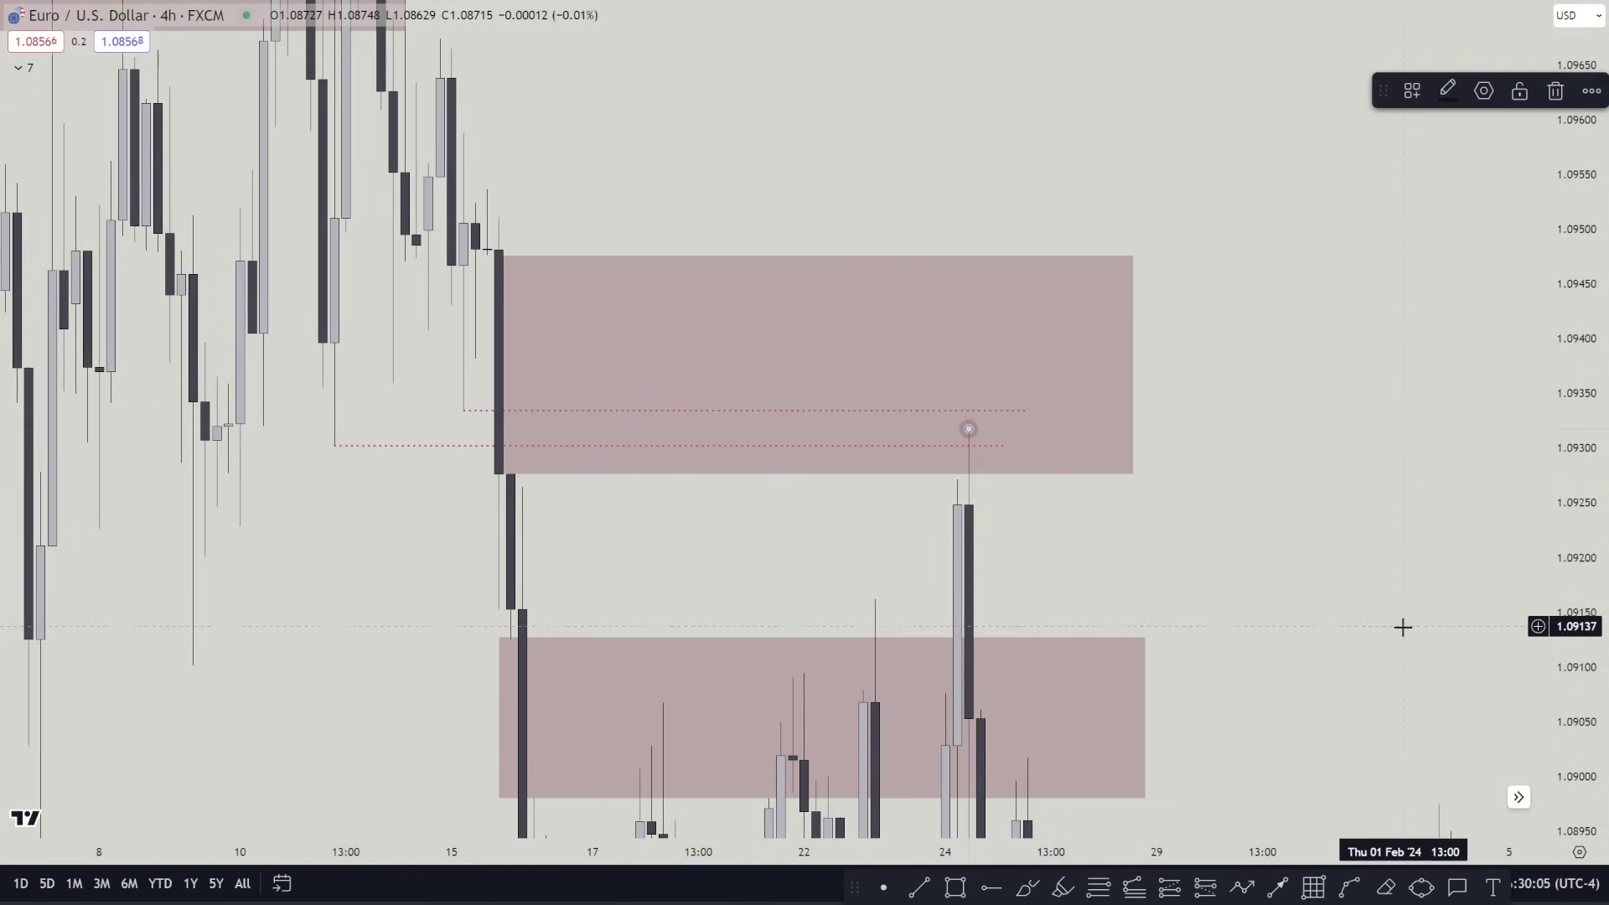
{"action": "left_click_drag", "start_coordinate": [1279, 567], "coordinate": [960, 385]}
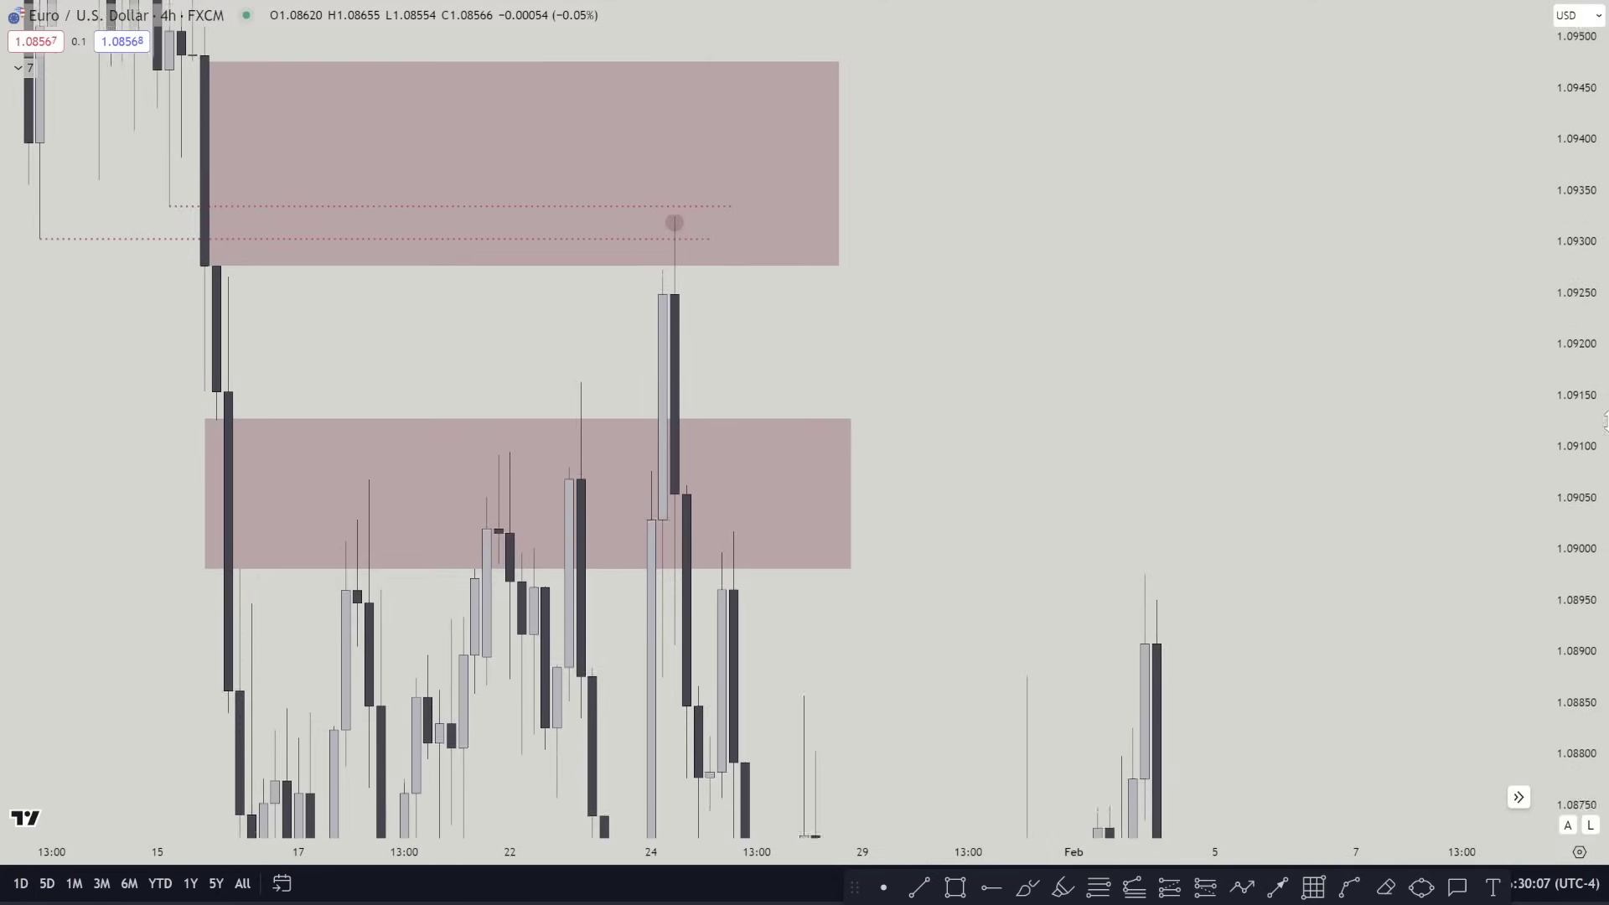
{"action": "scroll", "coordinate": [1180, 432], "scroll_direction": "down", "scroll_amount": 4}
{"action": "left_click_drag", "start_coordinate": [1282, 446], "coordinate": [1309, 475]}
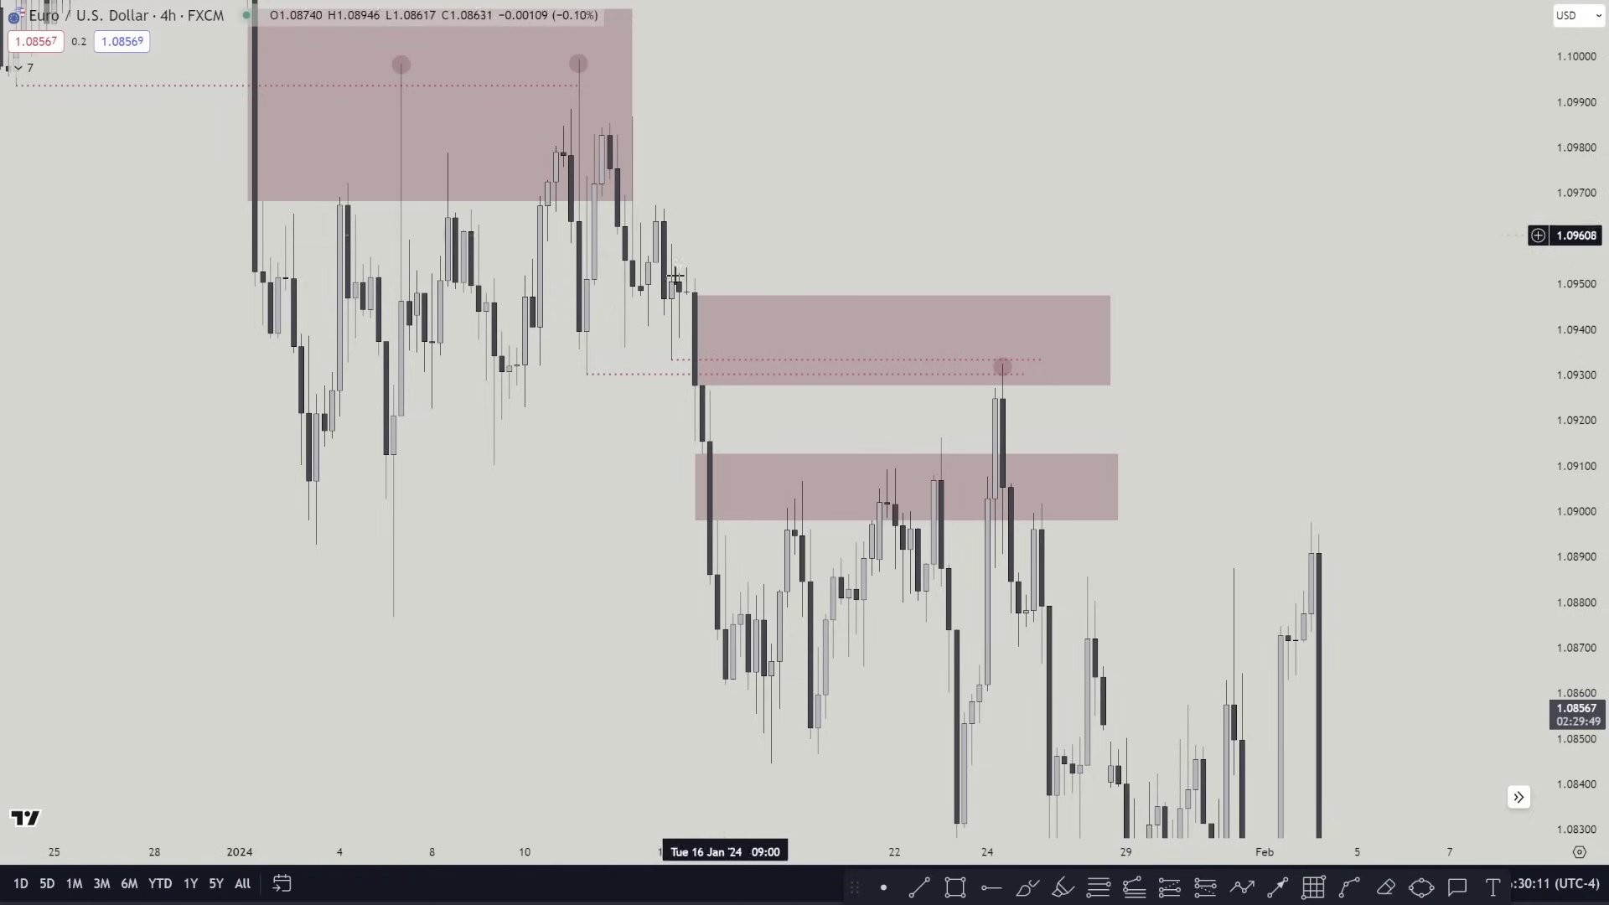
{"action": "left_click_drag", "start_coordinate": [840, 407], "coordinate": [346, 194]}
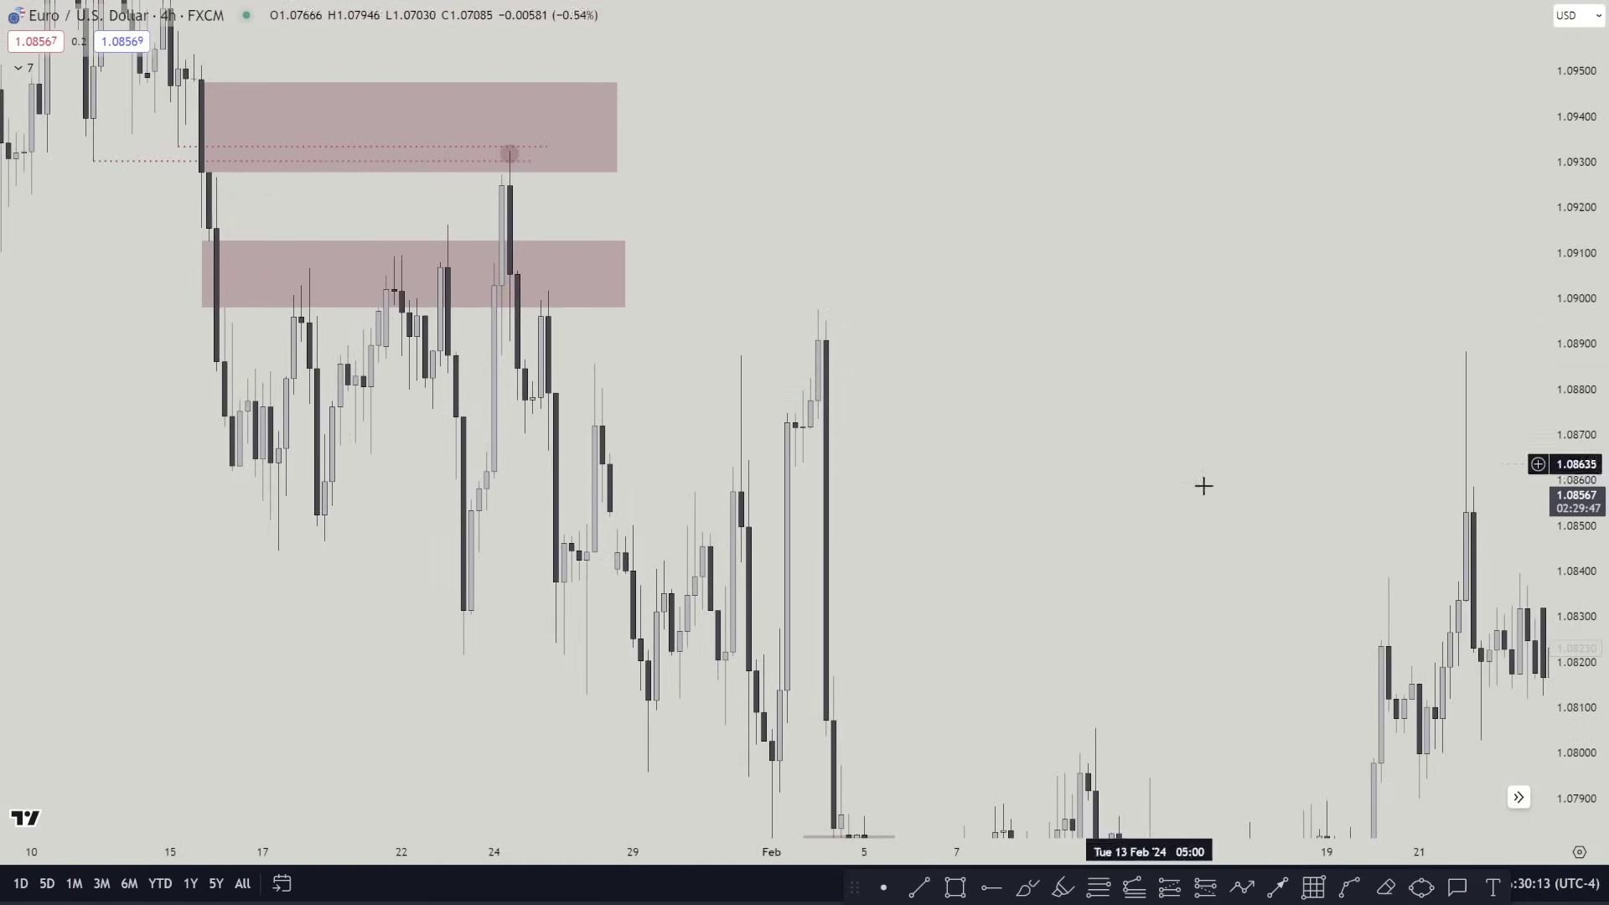
{"action": "left_click_drag", "start_coordinate": [1173, 494], "coordinate": [1315, 509]}
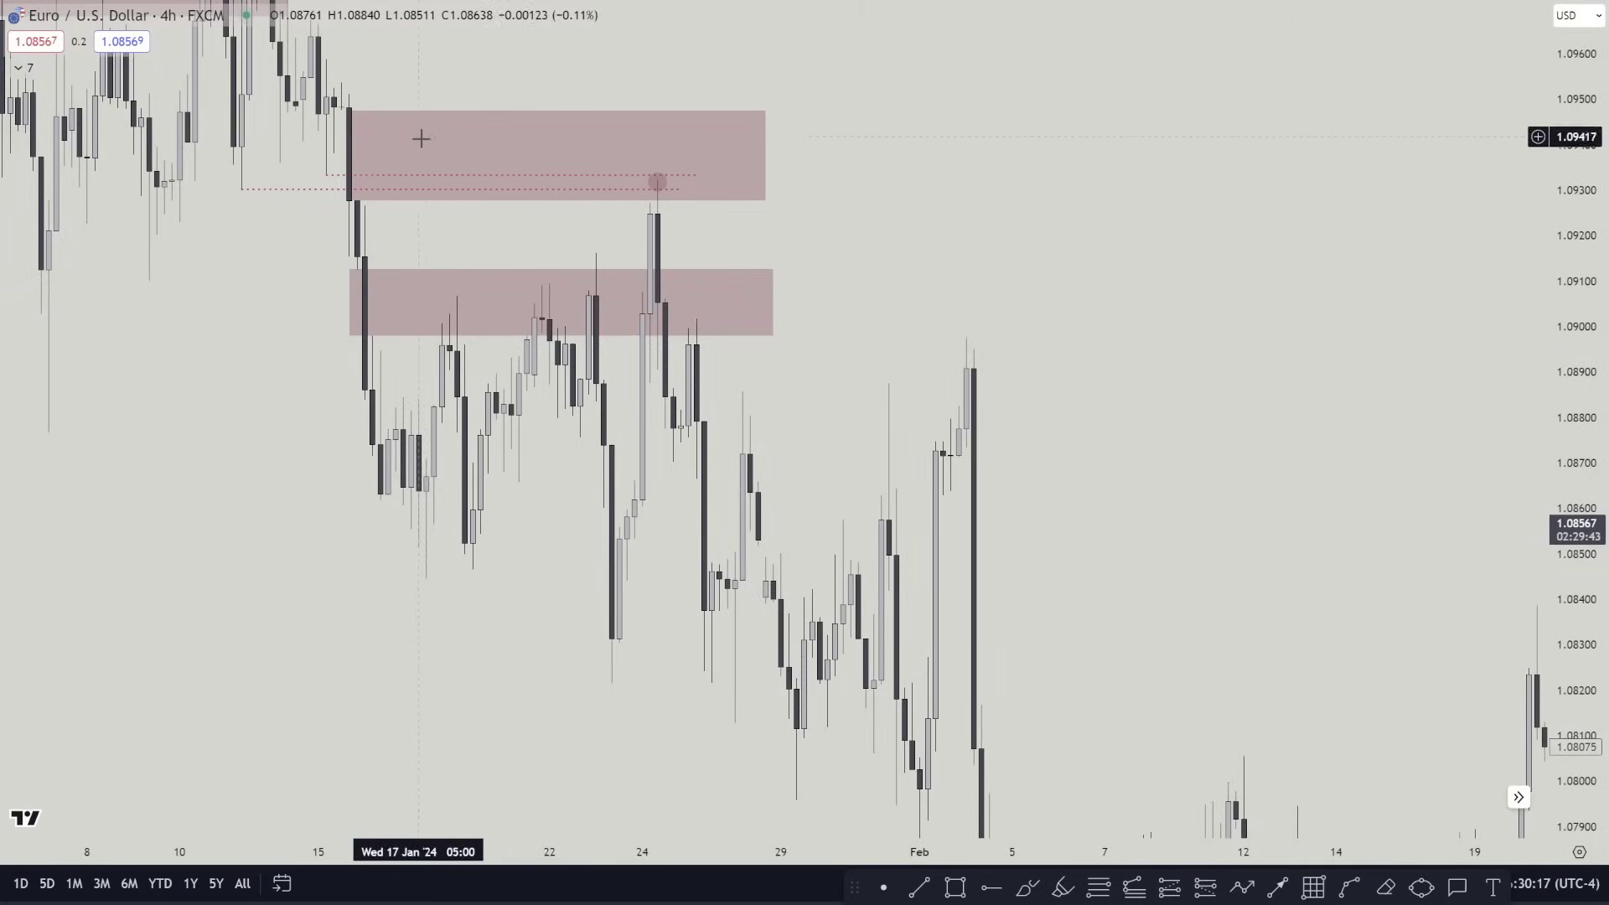
Reshape the early-February gap rectangle to span 1.07586 to 1.07733, running from the 5 February 01:00 candle to 8 February
{"action": "left_click_drag", "start_coordinate": [500, 227], "coordinate": [208, 145]}
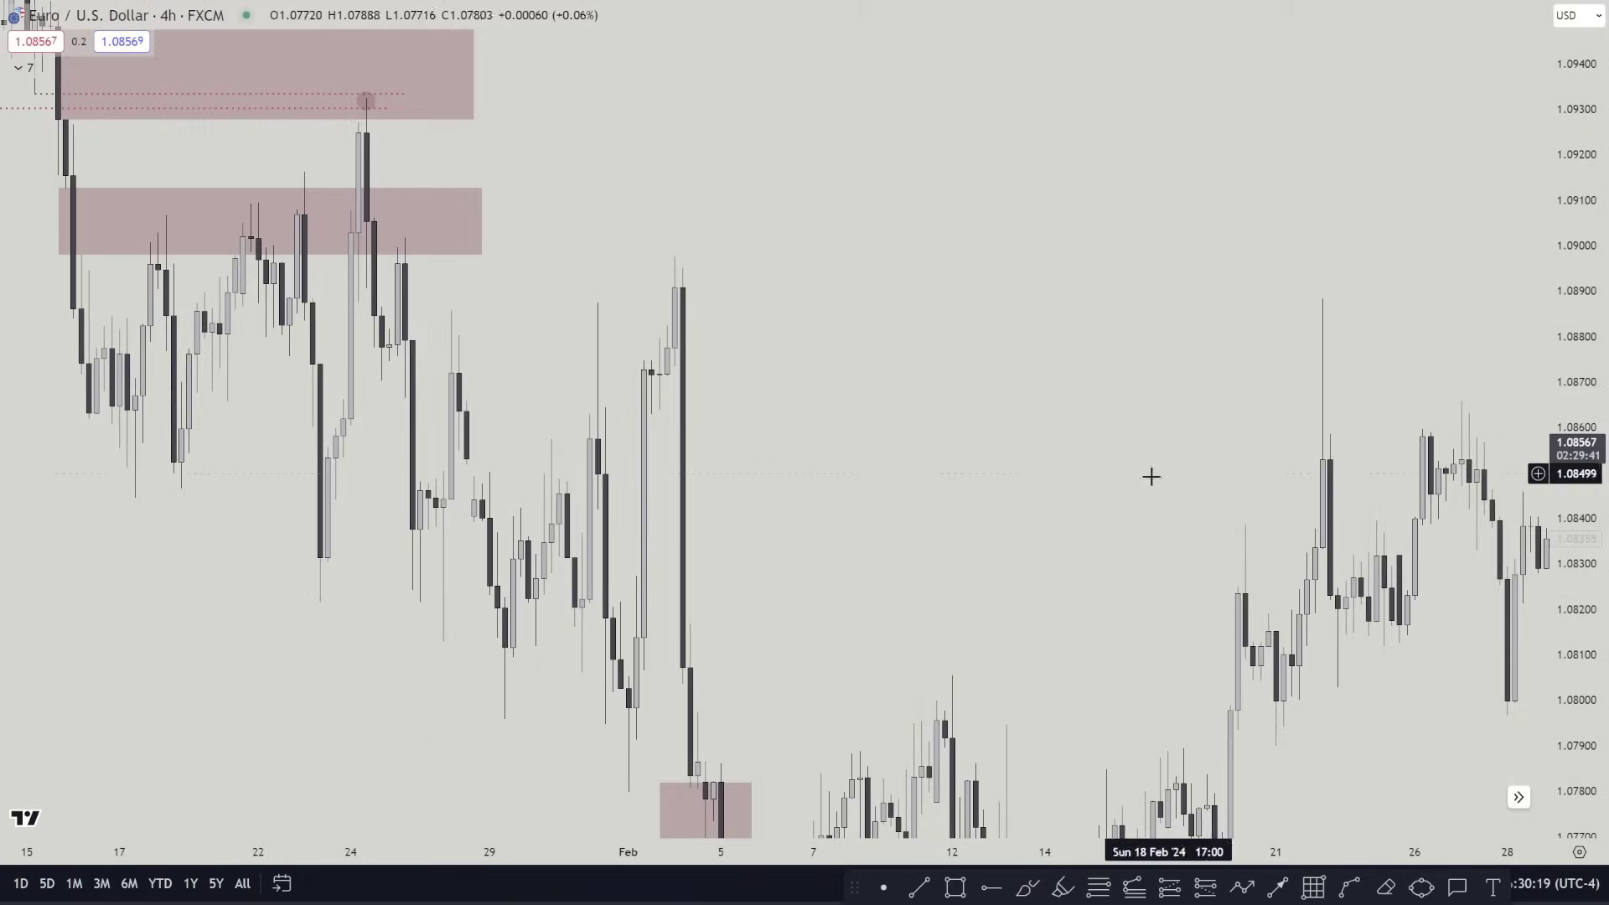
{"action": "left_click_drag", "start_coordinate": [1109, 477], "coordinate": [1114, 118]}
{"action": "left_click_drag", "start_coordinate": [776, 344], "coordinate": [1010, 286]}
{"action": "scroll", "coordinate": [1010, 286], "scroll_direction": "up", "scroll_amount": 4}
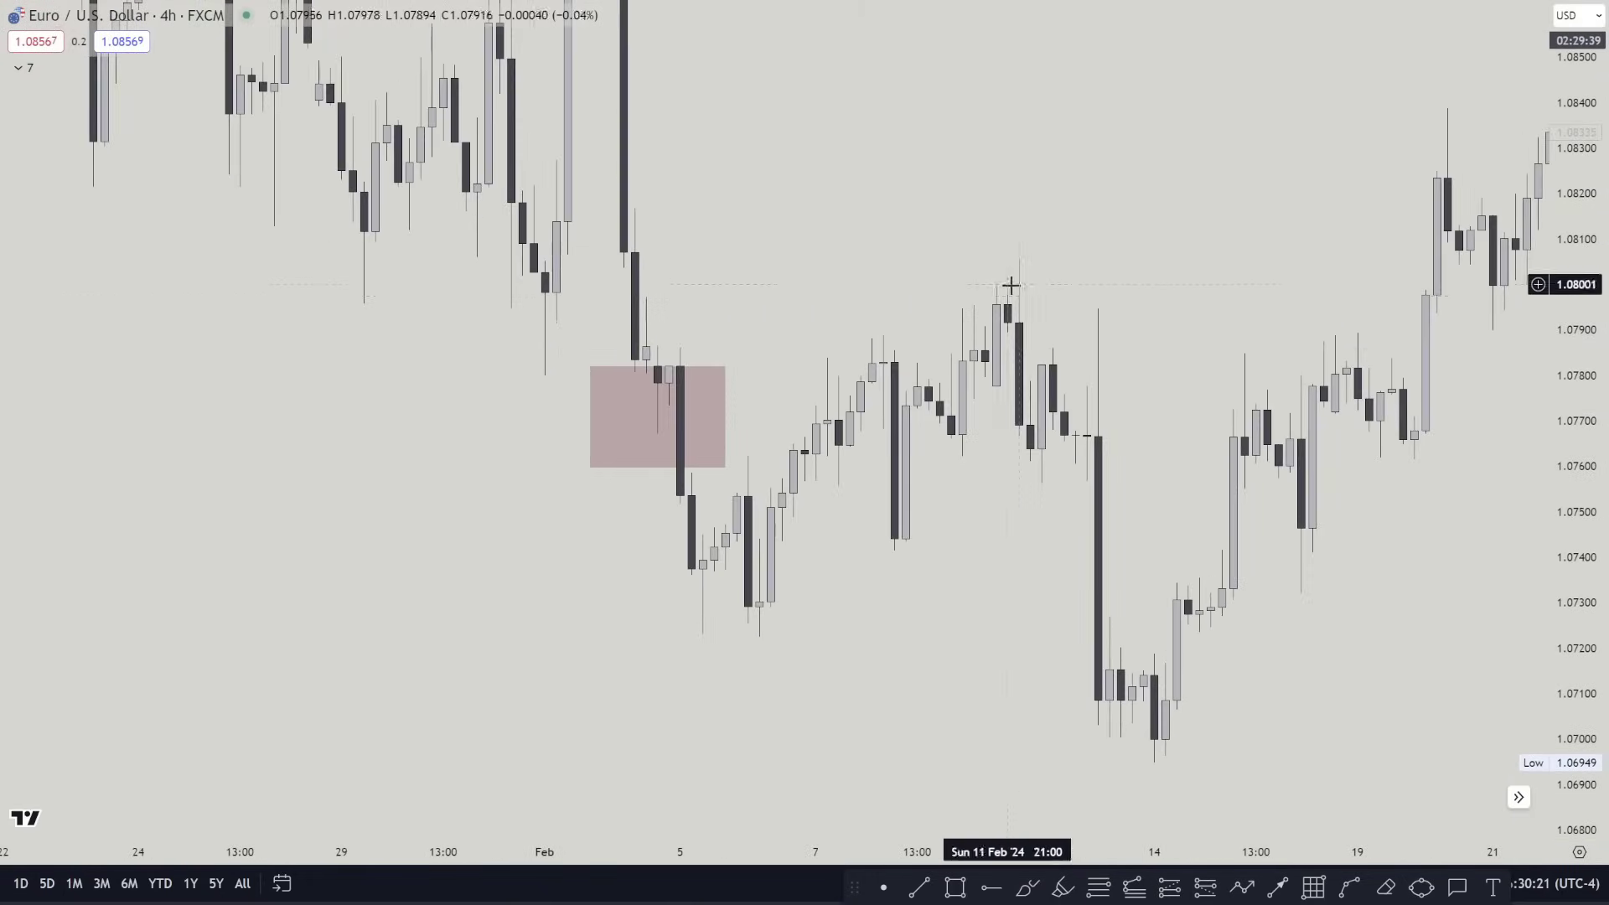
{"action": "left_click_drag", "start_coordinate": [1572, 469], "coordinate": [1572, 252]}
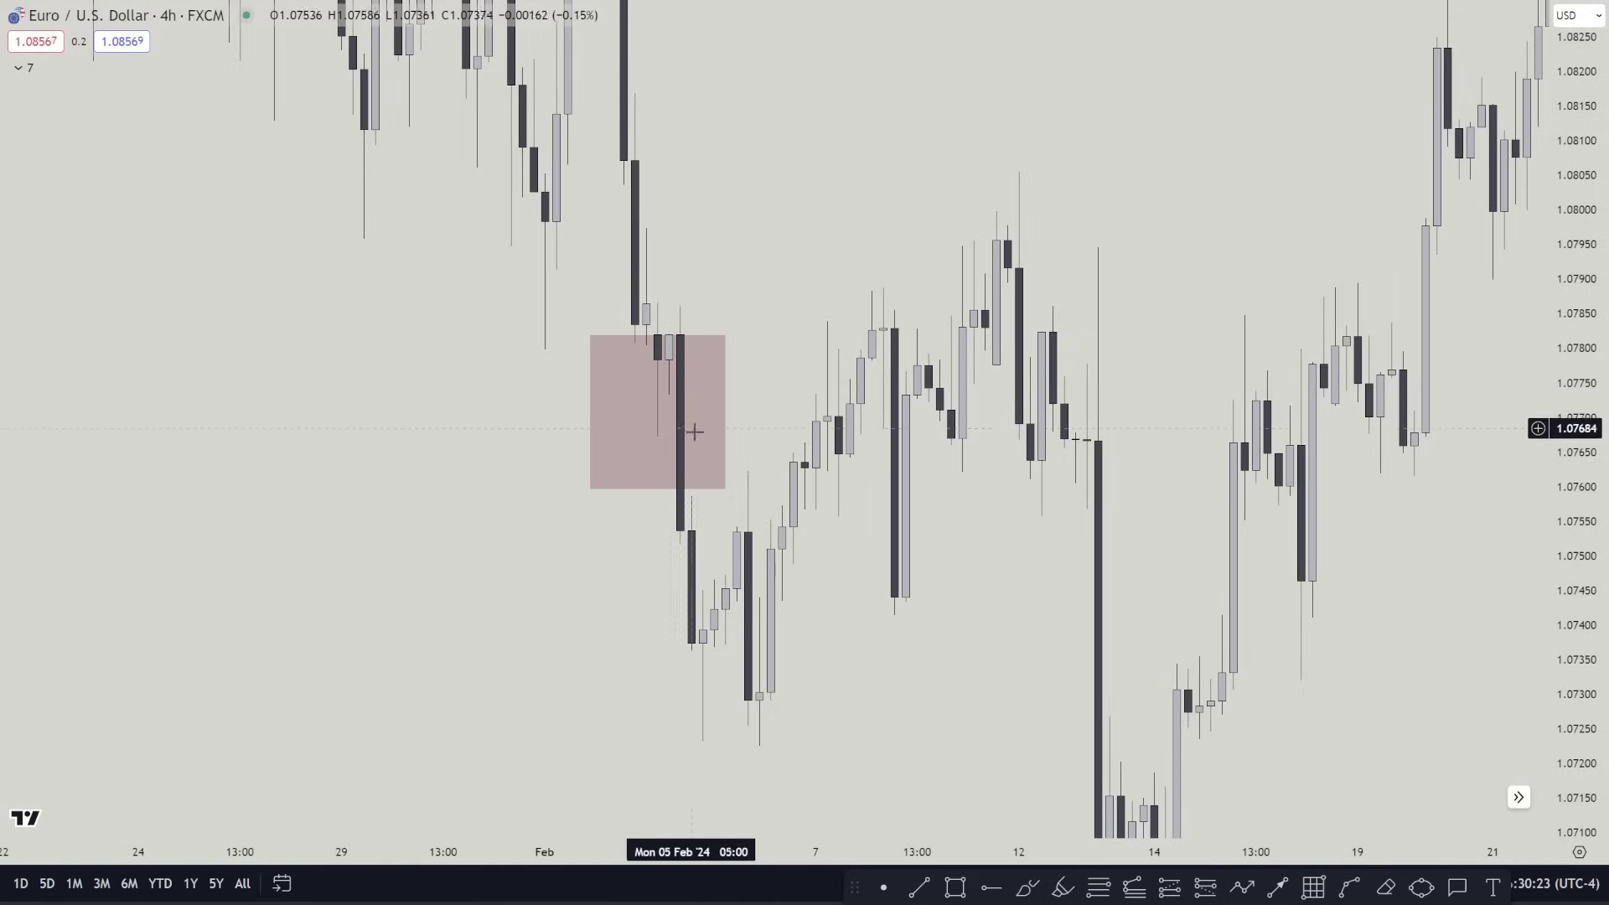
{"action": "mouse_move", "coordinate": [660, 487]}
{"action": "left_mouse_down"}
{"action": "mouse_move", "coordinate": [707, 498]}
{"action": "mouse_move", "coordinate": [689, 497]}
{"action": "left_mouse_up"}
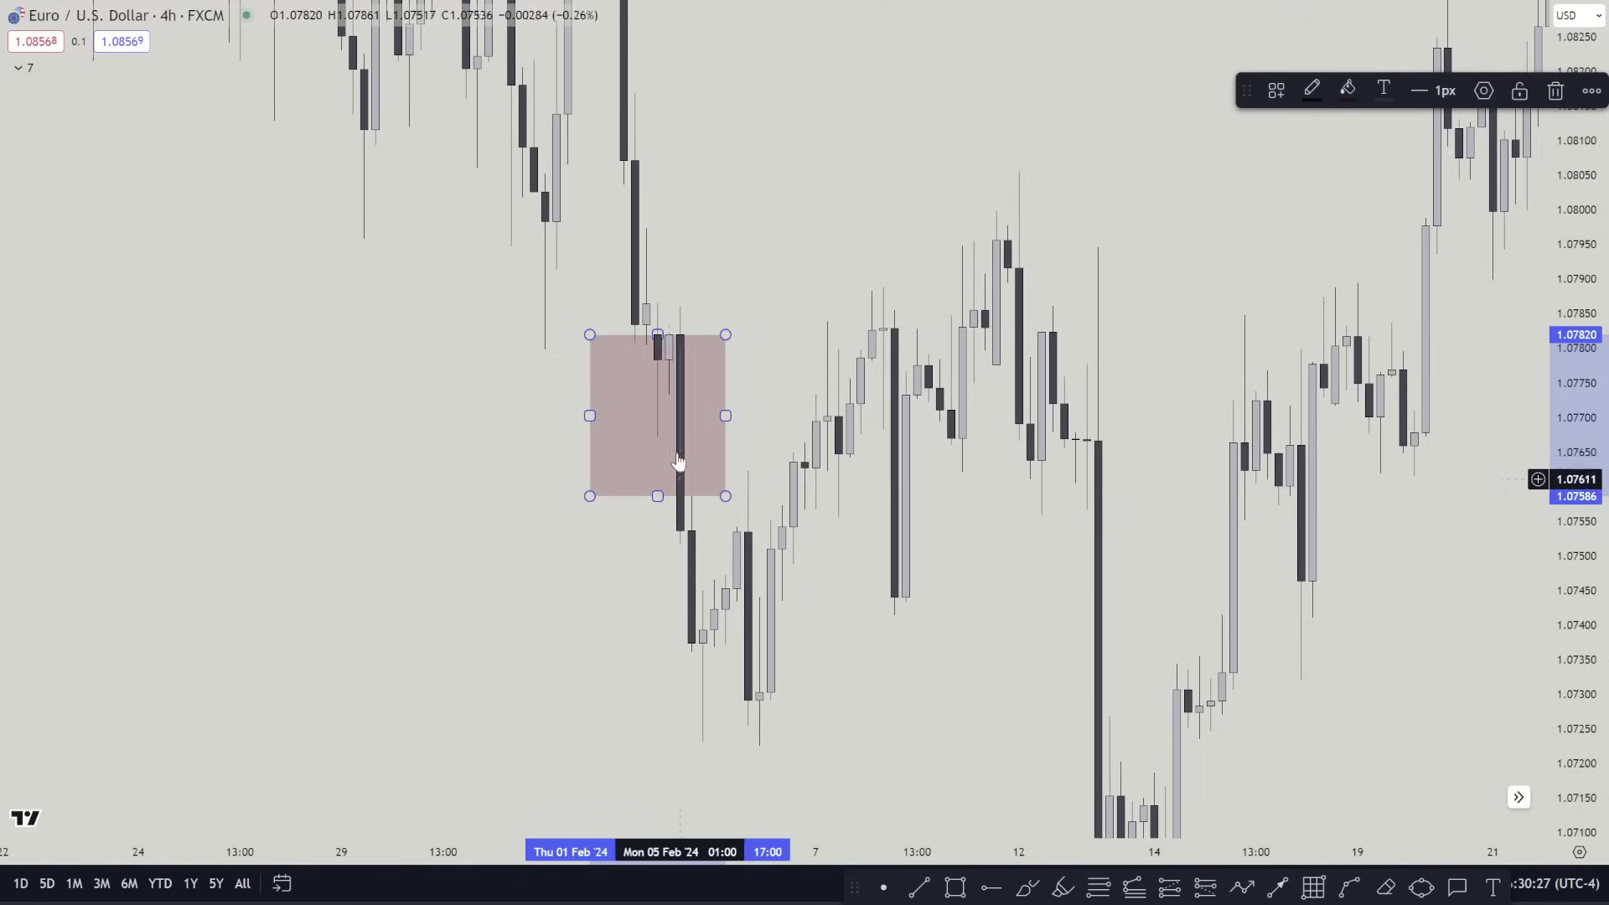
{"action": "left_click_drag", "start_coordinate": [658, 337], "coordinate": [689, 387]}
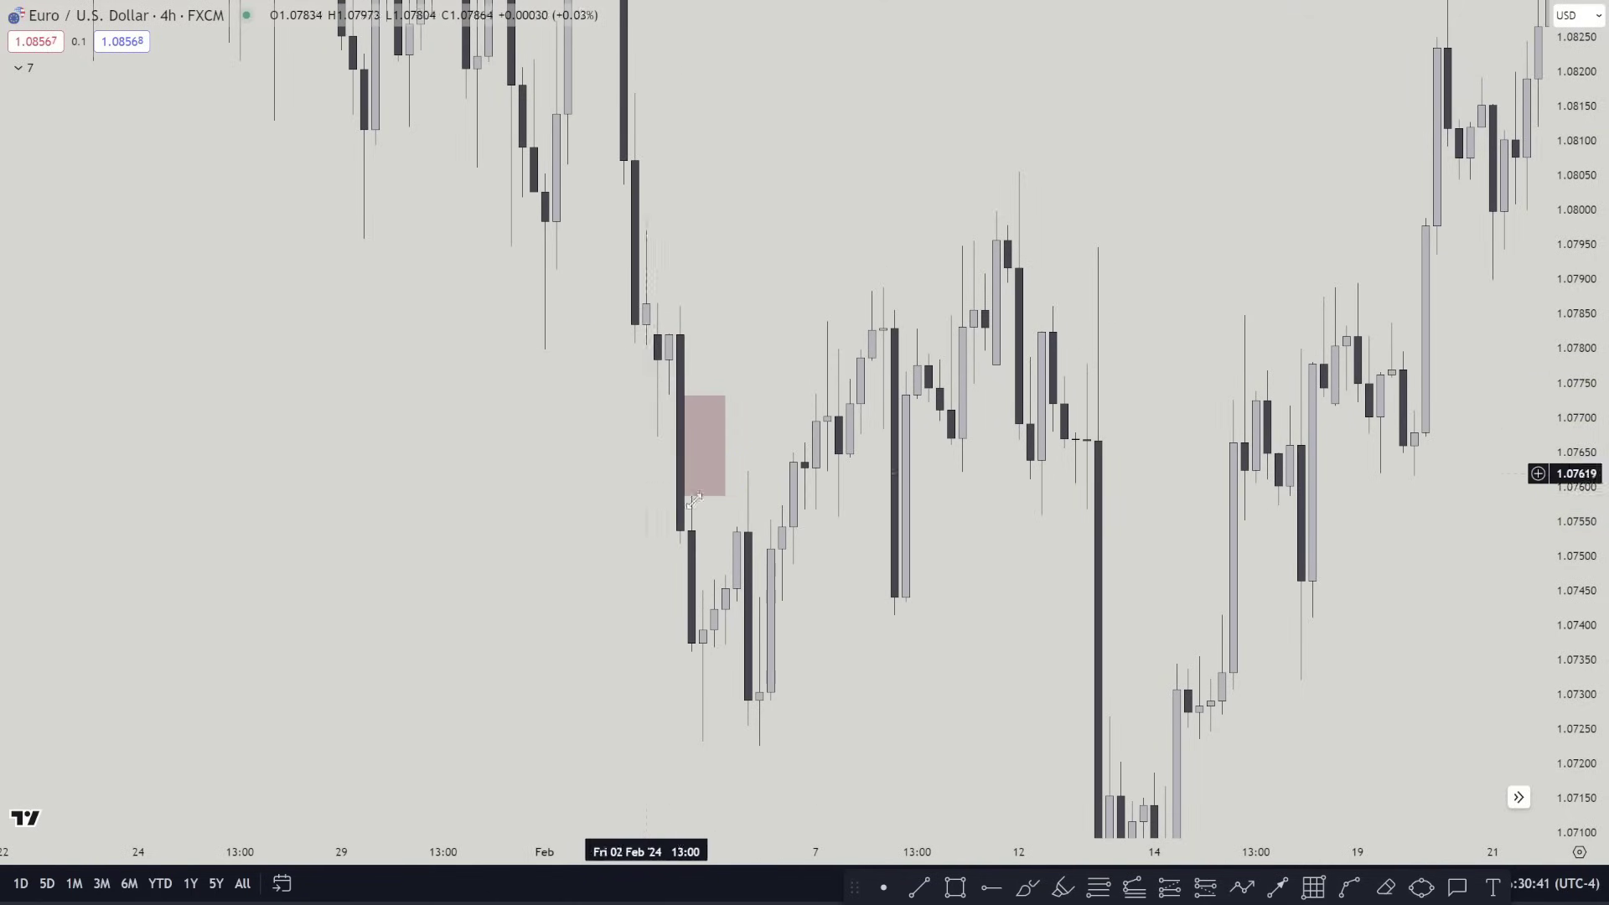
{"action": "left_click_drag", "start_coordinate": [726, 445], "coordinate": [894, 470]}
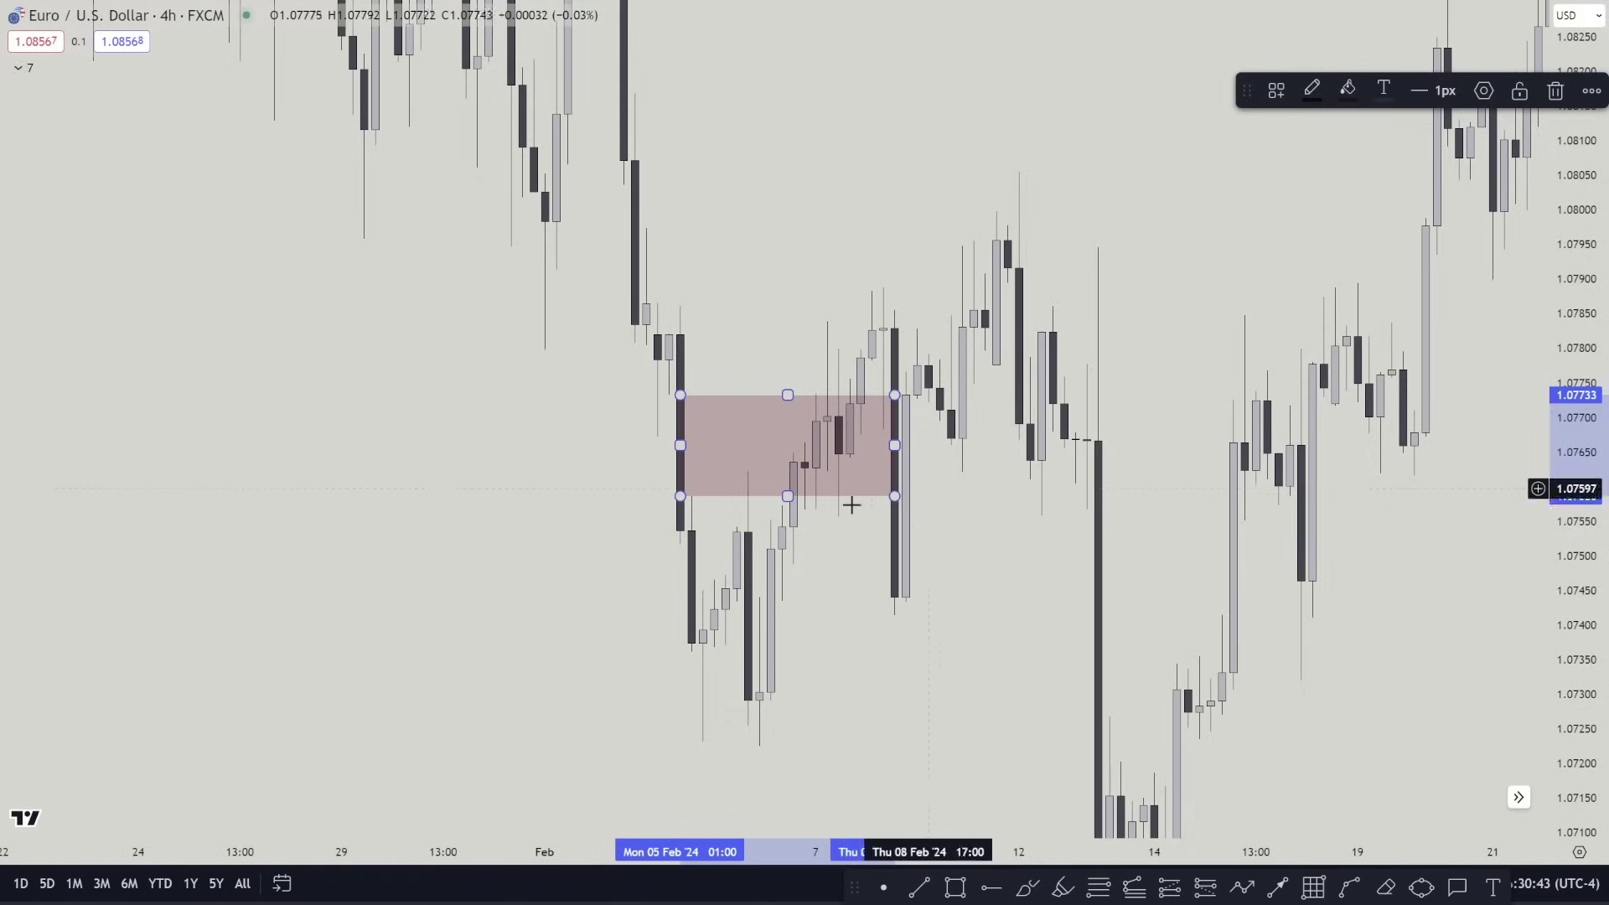
Trace temporary brush strokes below and along the upper and lower edges of the early-February gap rectangle, and remove them
{"action": "left_click_drag", "start_coordinate": [989, 783], "coordinate": [959, 636]}
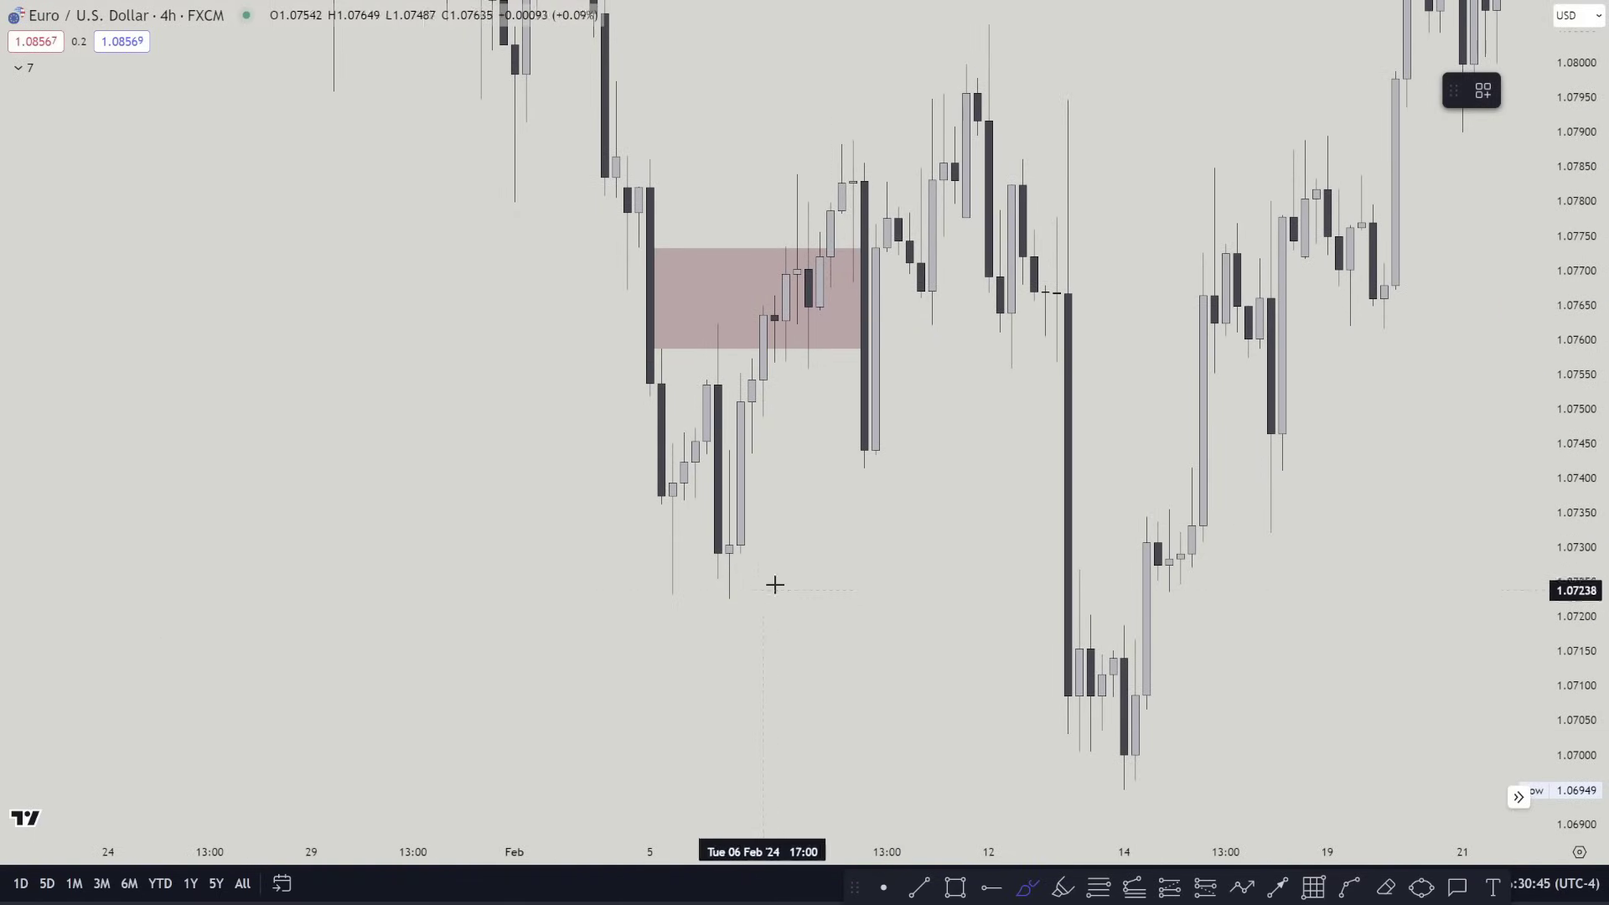
{"action": "mouse_move", "coordinate": [837, 537]}
{"action": "left_mouse_down"}
{"action": "mouse_move", "coordinate": [383, 526]}
{"action": "mouse_move", "coordinate": [778, 531]}
{"action": "left_mouse_up"}
{"action": "key", "text": "Delete"}
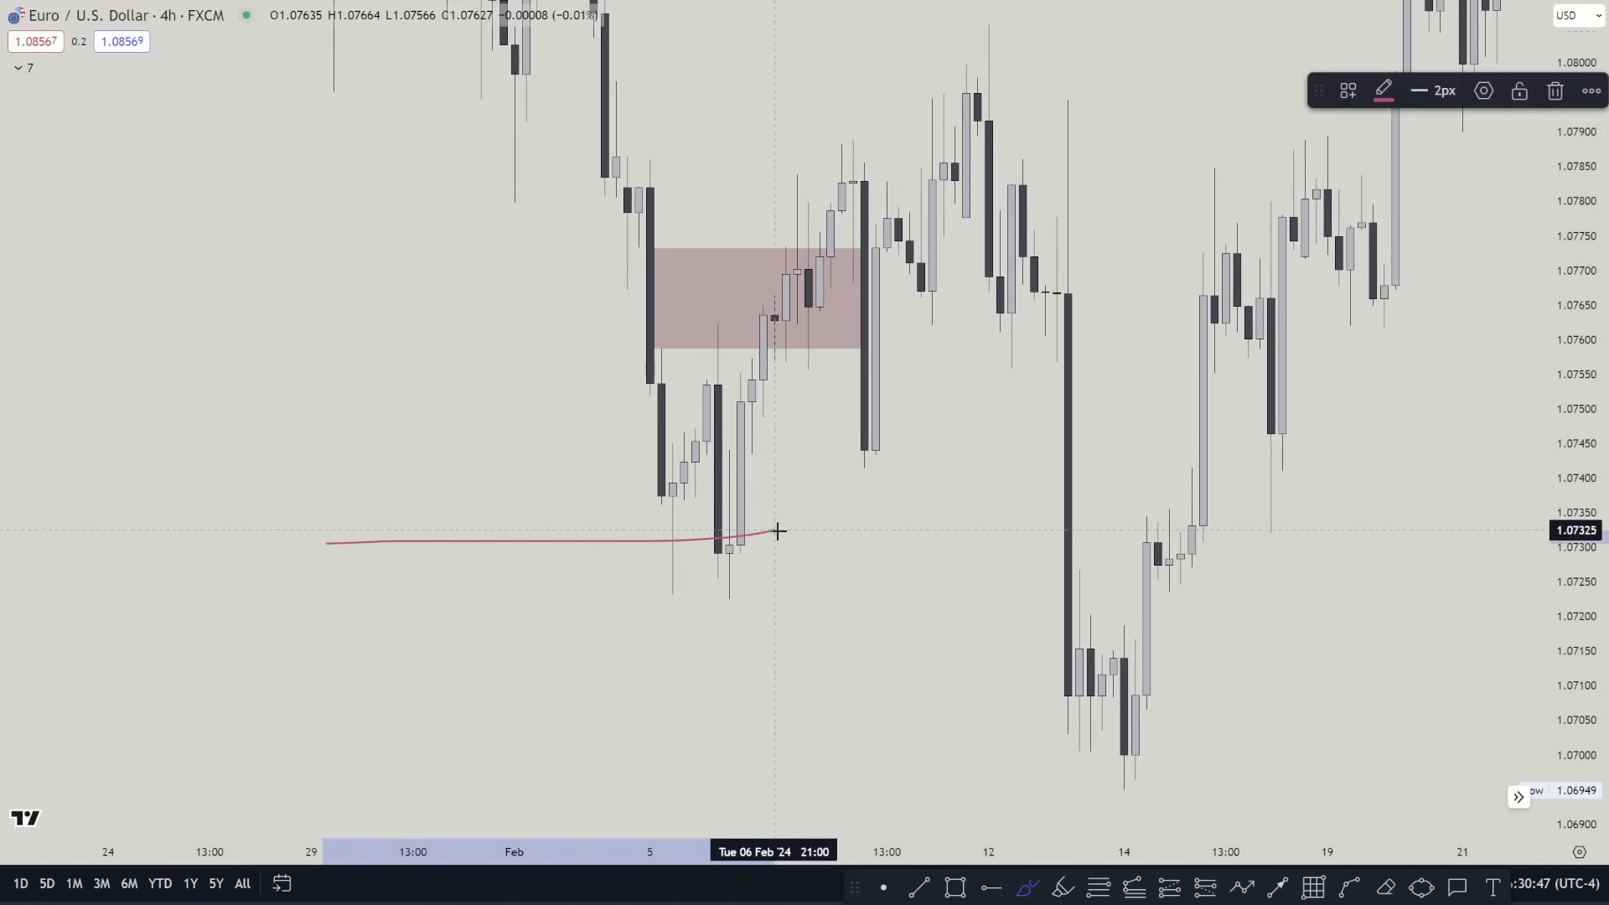
{"action": "key", "text": "Delete"}
{"action": "left_click_drag", "start_coordinate": [700, 252], "coordinate": [921, 258]}
{"action": "key", "text": "ctrl+z"}
{"action": "left_click_drag", "start_coordinate": [654, 339], "coordinate": [797, 341]}
{"action": "key", "text": "ctrl+z"}
{"action": "key", "text": "ctrl+z"}
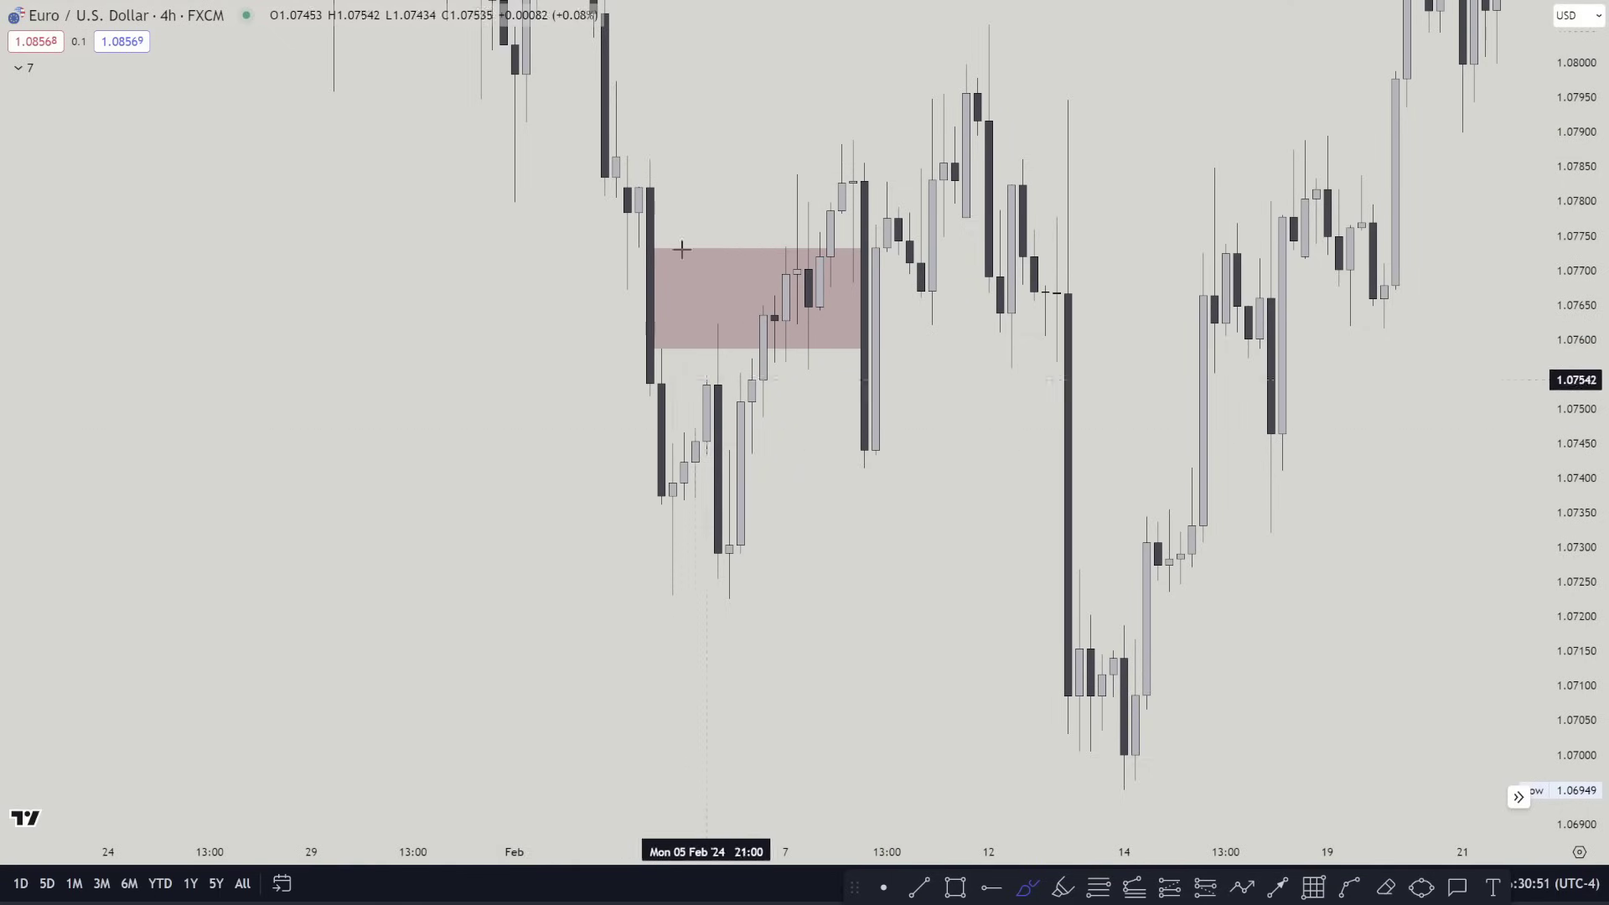
{"action": "key", "text": "Escape"}
Reshape the mid-March gap rectangle to span 1.08918 to 1.09230, starting at the 14 March 01:00 candle
{"action": "left_click_drag", "start_coordinate": [718, 159], "coordinate": [621, 449]}
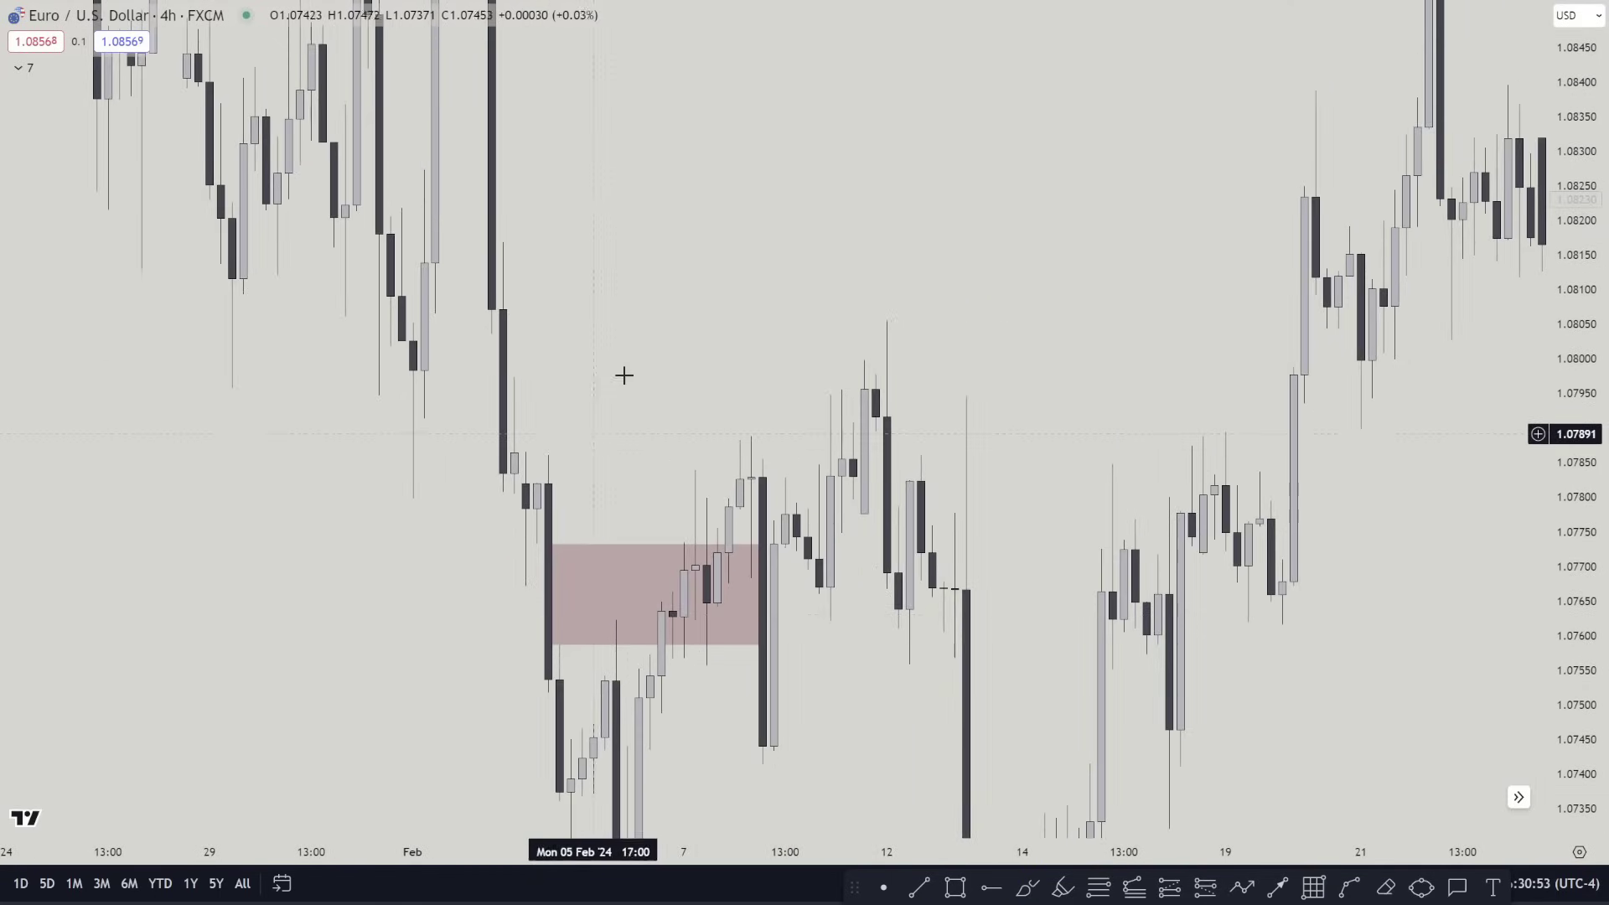
{"action": "left_click_drag", "start_coordinate": [626, 360], "coordinate": [567, 588]}
{"action": "left_click_drag", "start_coordinate": [1602, 376], "coordinate": [1592, 706]}
{"action": "left_click_drag", "start_coordinate": [600, 360], "coordinate": [403, 271]}
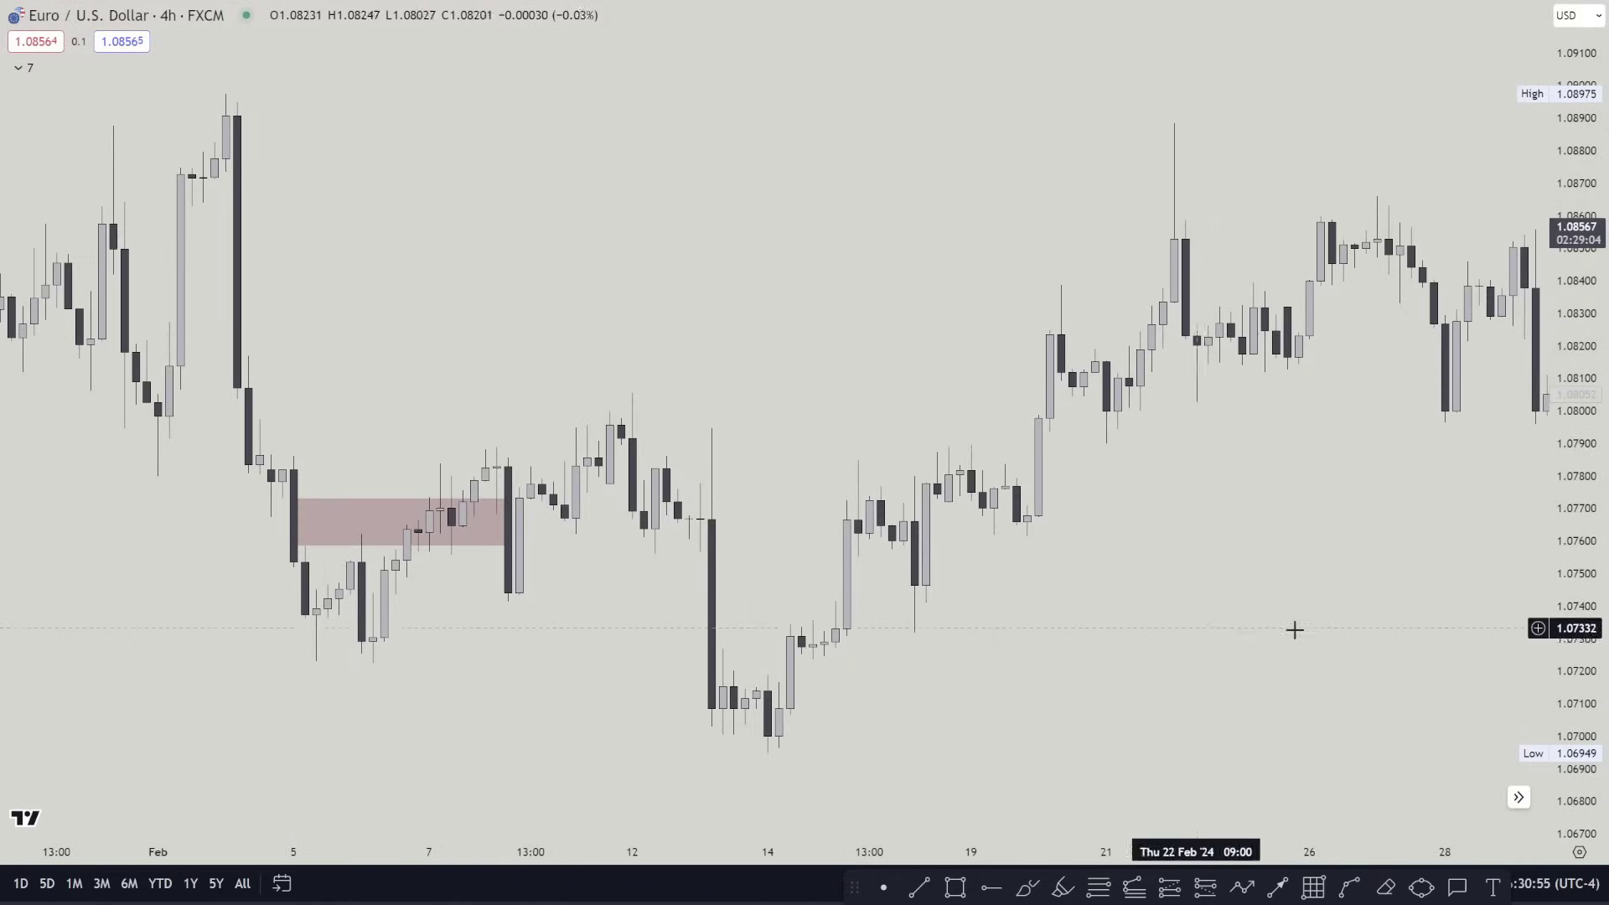
{"action": "left_click_drag", "start_coordinate": [1287, 620], "coordinate": [589, 633]}
{"action": "scroll", "coordinate": [589, 632], "scroll_direction": "down", "scroll_amount": 5}
{"action": "left_click_drag", "start_coordinate": [1462, 427], "coordinate": [560, 751]}
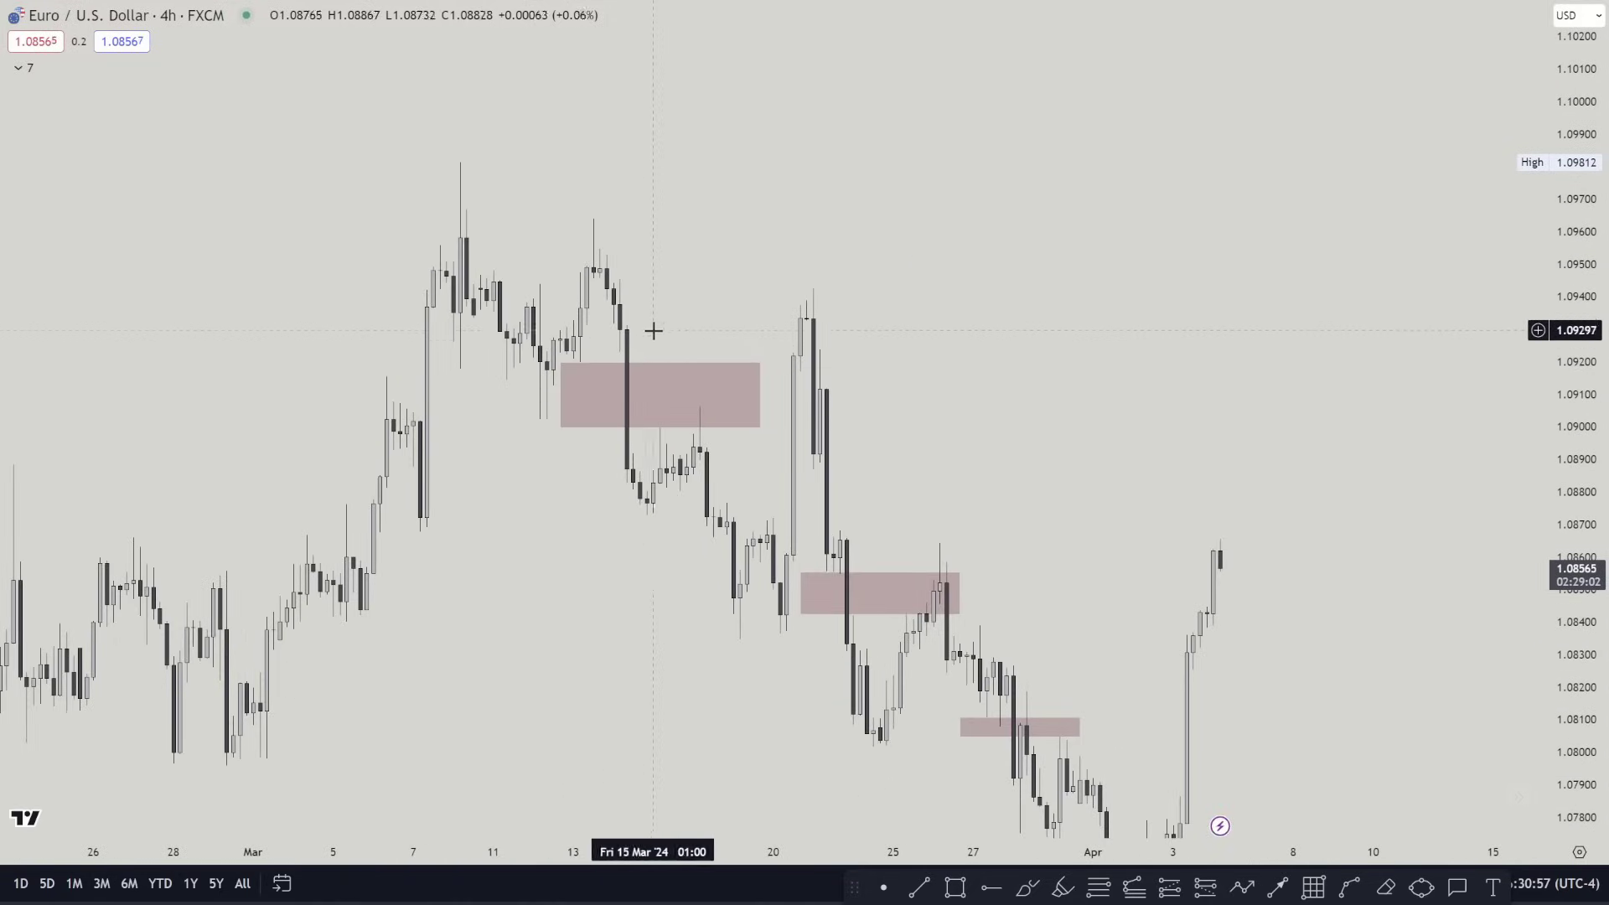
{"action": "left_click_drag", "start_coordinate": [595, 557], "coordinate": [996, 669]}
{"action": "left_click_drag", "start_coordinate": [1575, 732], "coordinate": [1576, 360]}
{"action": "scroll", "coordinate": [1196, 370], "scroll_direction": "up", "scroll_amount": 4}
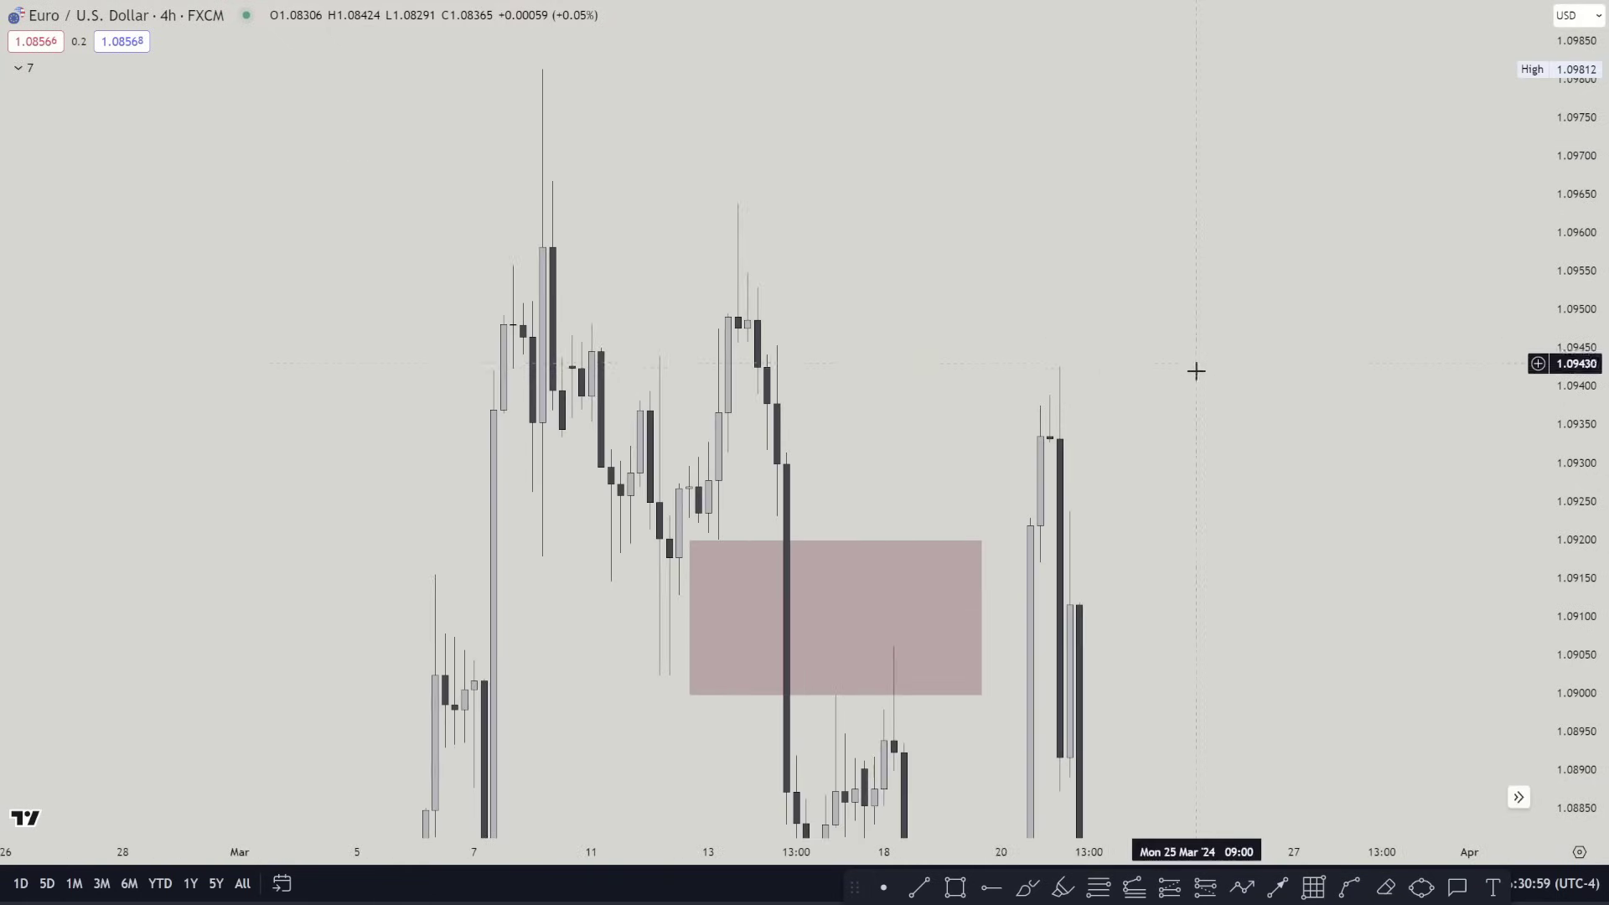
{"action": "scroll", "coordinate": [690, 483], "scroll_direction": "up", "scroll_amount": 3}
{"action": "left_click_drag", "start_coordinate": [679, 477], "coordinate": [673, 285]}
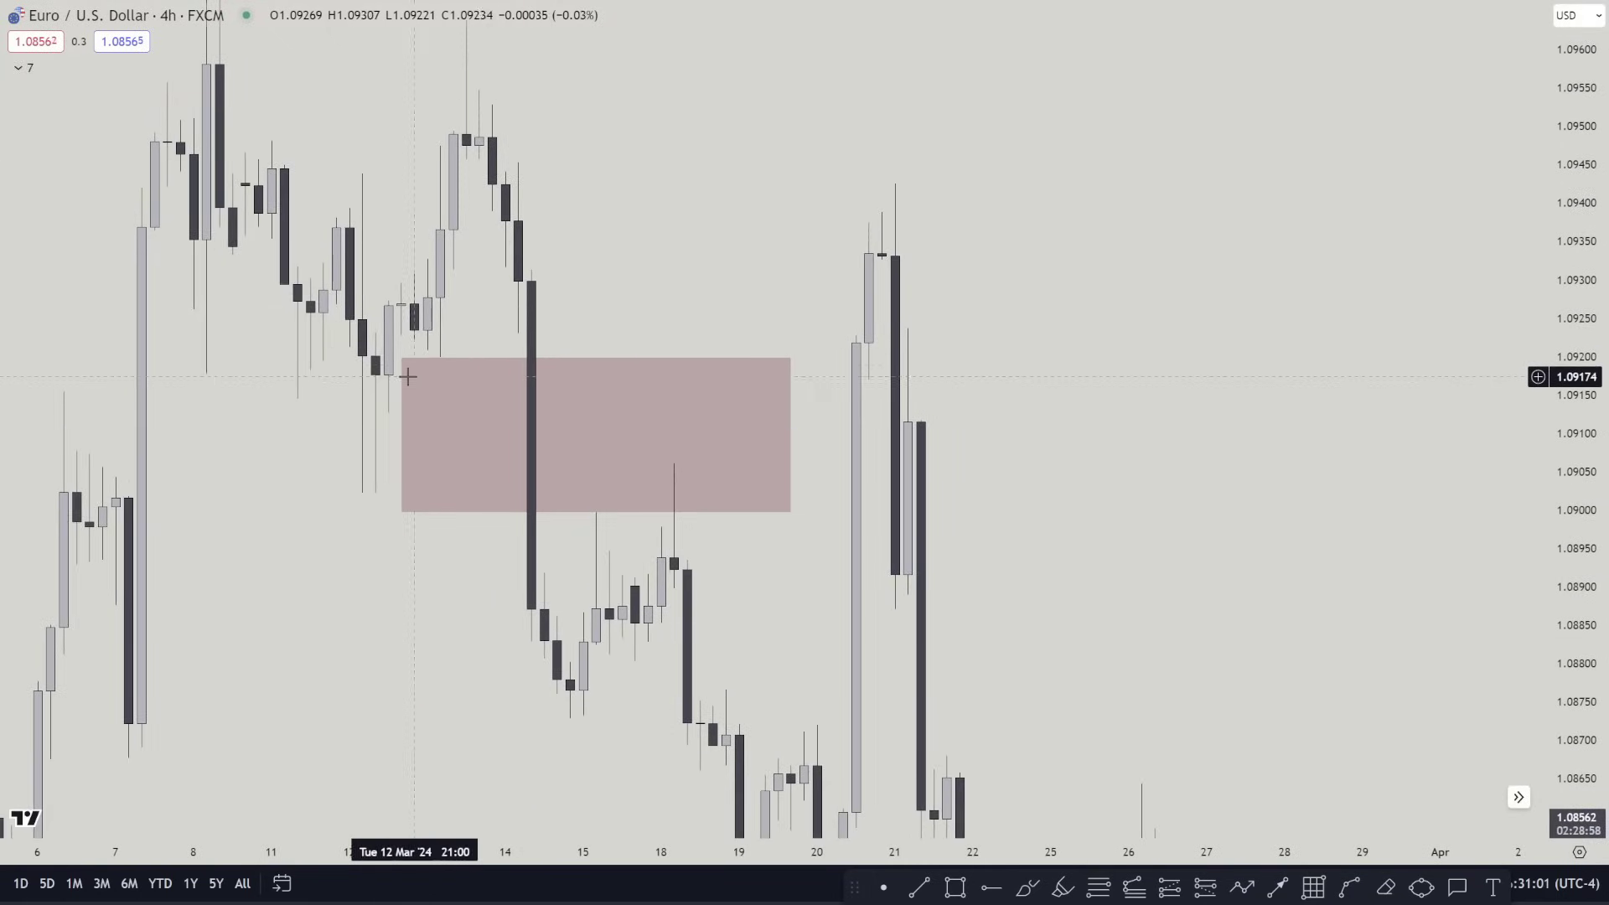
{"action": "left_click_drag", "start_coordinate": [398, 358], "coordinate": [518, 334]}
{"action": "left_click_drag", "start_coordinate": [518, 521], "coordinate": [545, 572]}
{"action": "left_click", "coordinate": [484, 571]}
{"action": "left_click_drag", "start_coordinate": [541, 454], "coordinate": [506, 454]}
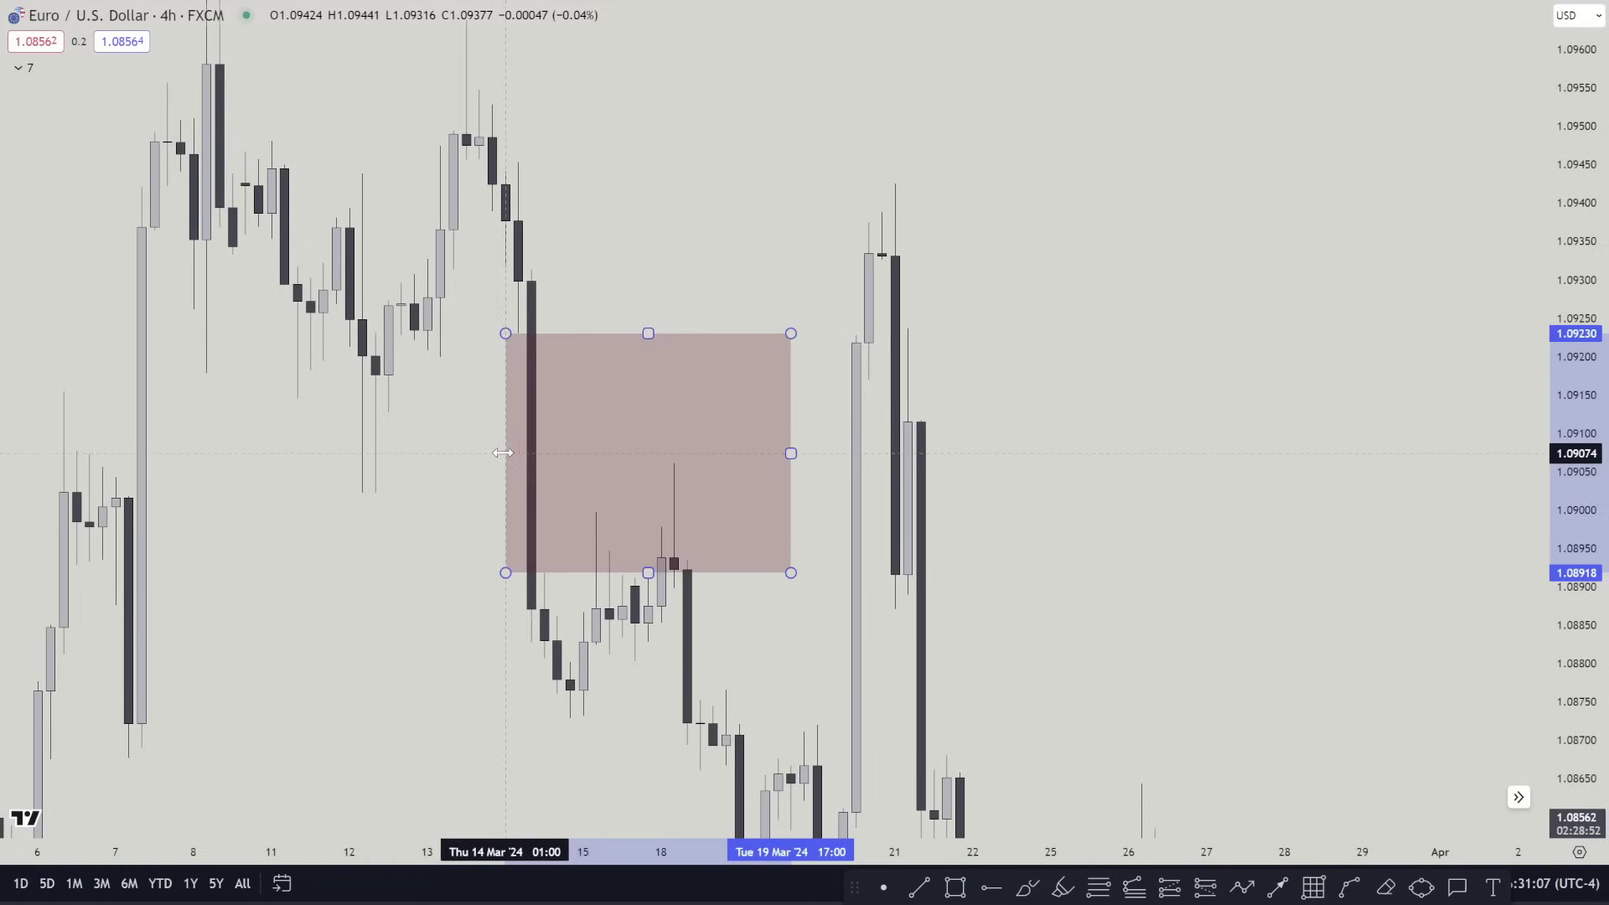
{"action": "left_click", "coordinate": [428, 496]}
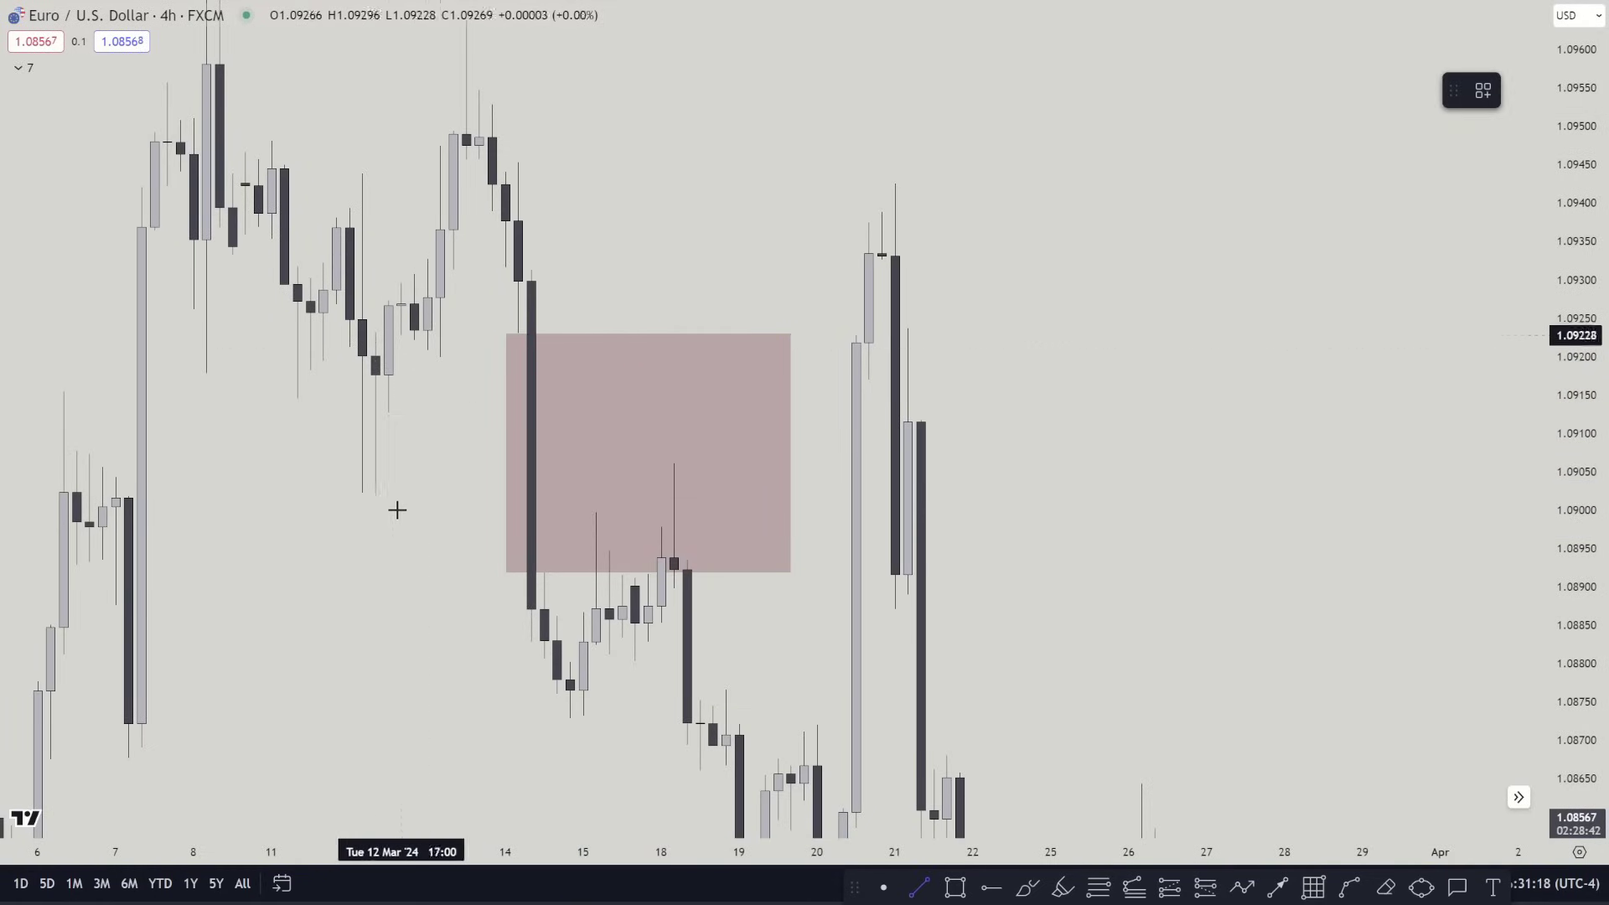
Draw a horizontal trend line from the 12 March low near 1.0902 through the mid-March gap rectangle to the 18 March high candle
{"action": "left_click_drag", "start_coordinate": [378, 499], "coordinate": [676, 492]}
{"action": "mouse_move", "coordinate": [776, 654]}
{"action": "left_mouse_down"}
{"action": "mouse_move", "coordinate": [676, 306]}
{"action": "mouse_move", "coordinate": [785, 758]}
{"action": "left_mouse_up"}
{"action": "left_click", "coordinate": [915, 223]}
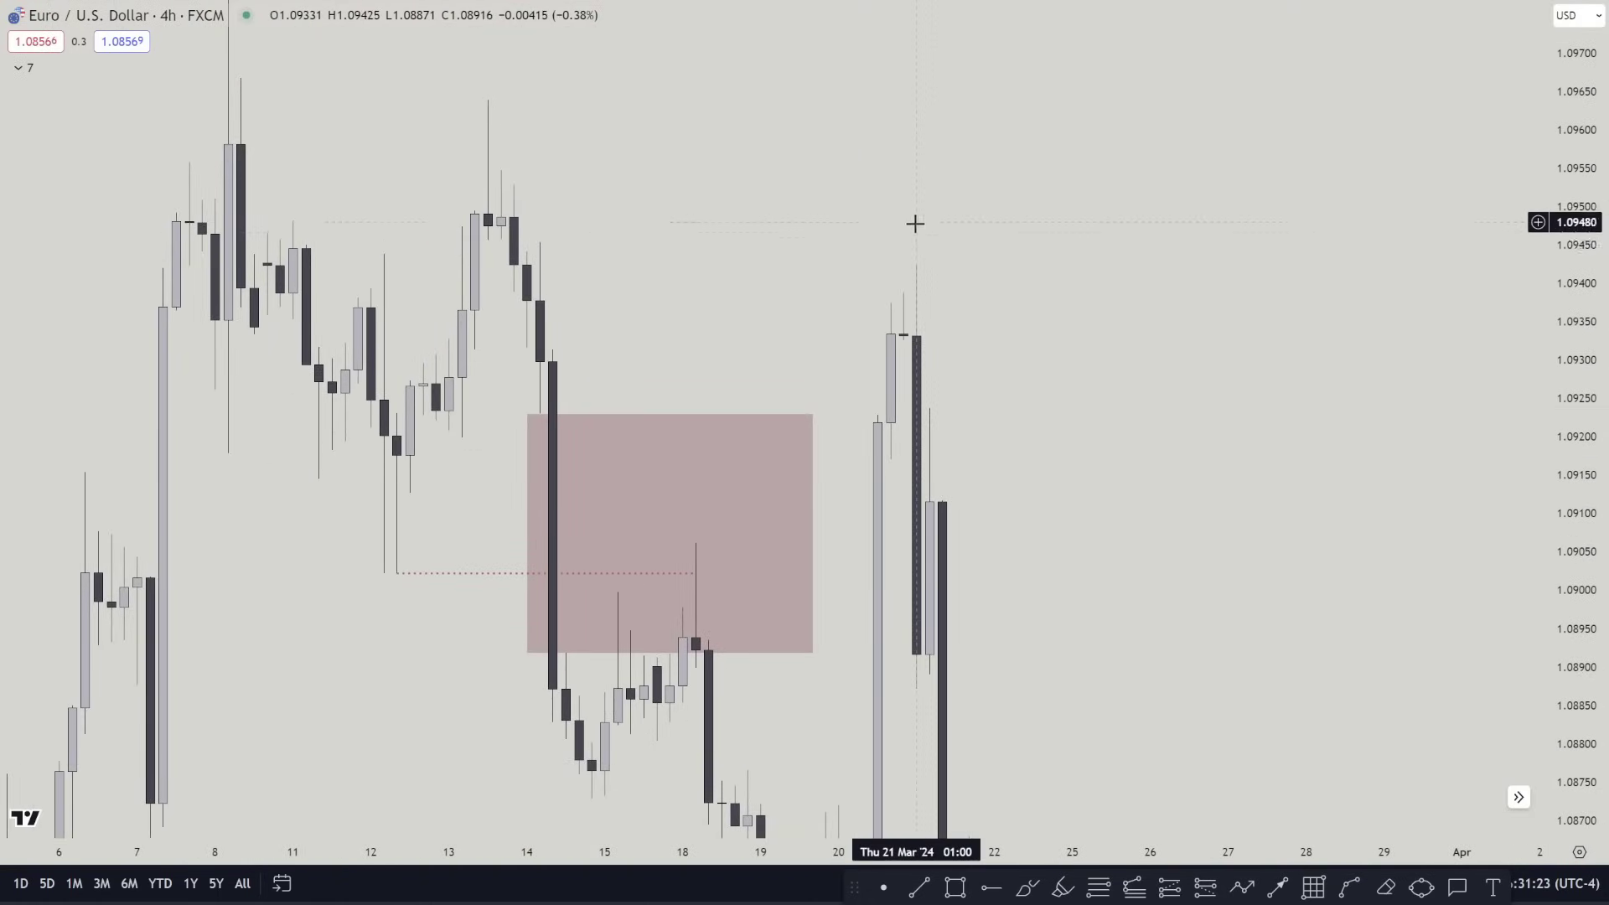
Draw a horizontal trend line at 1.09199 from the 13 March 05:00 low and extend it to 21 March
{"action": "left_click", "coordinate": [921, 890]}
{"action": "left_click", "coordinate": [460, 453]}
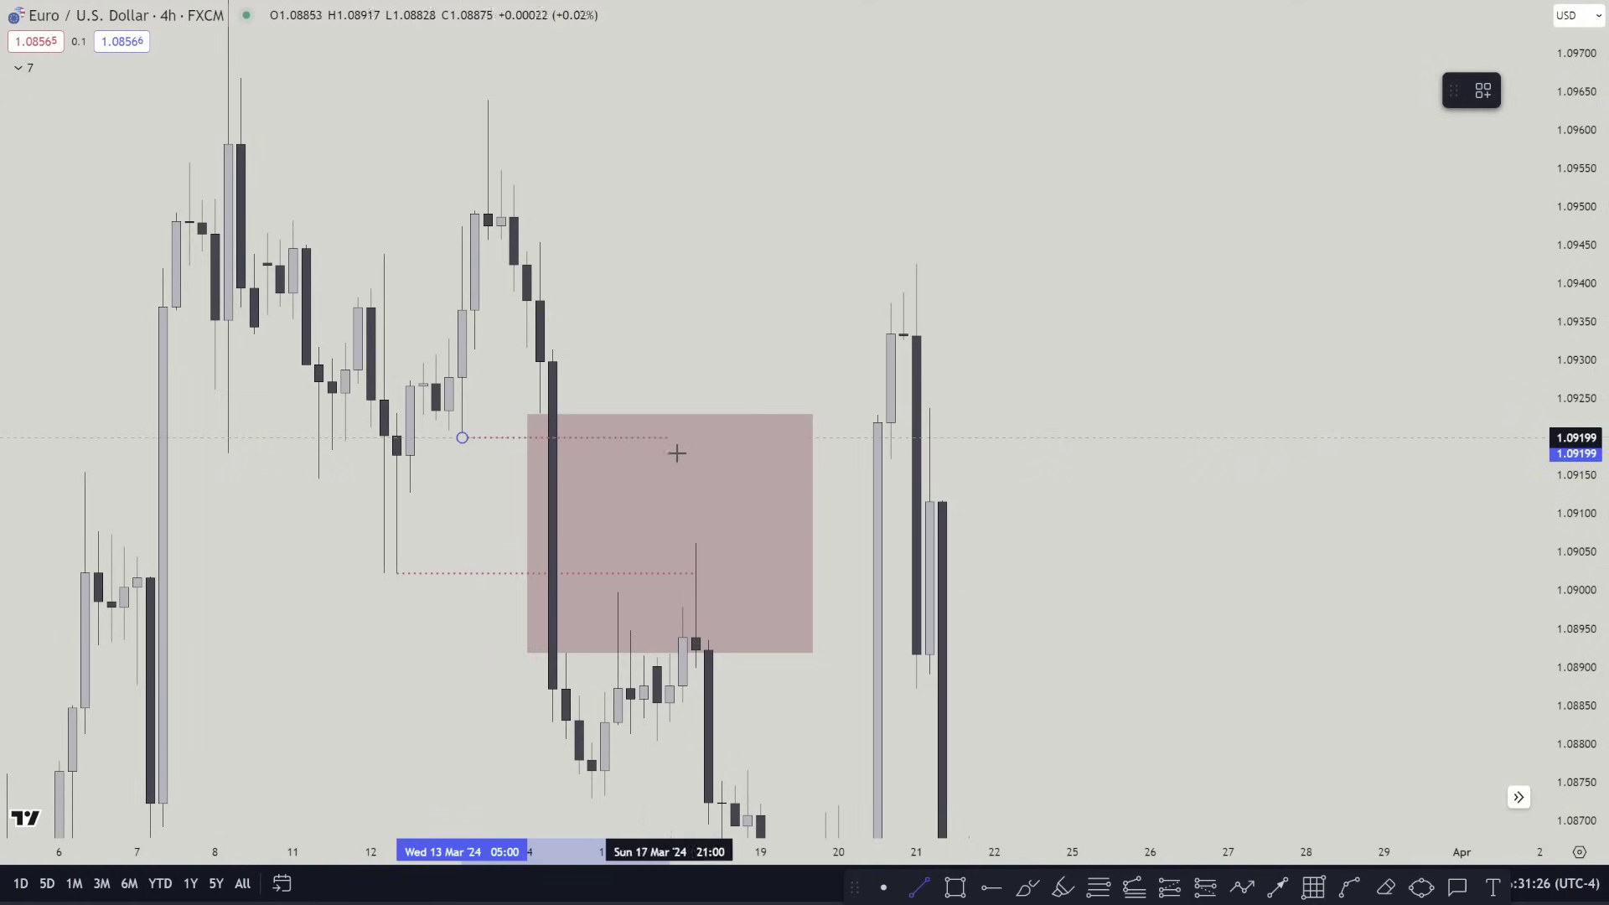
{"action": "left_click", "coordinate": [872, 457]}
{"action": "left_click", "coordinate": [911, 453]}
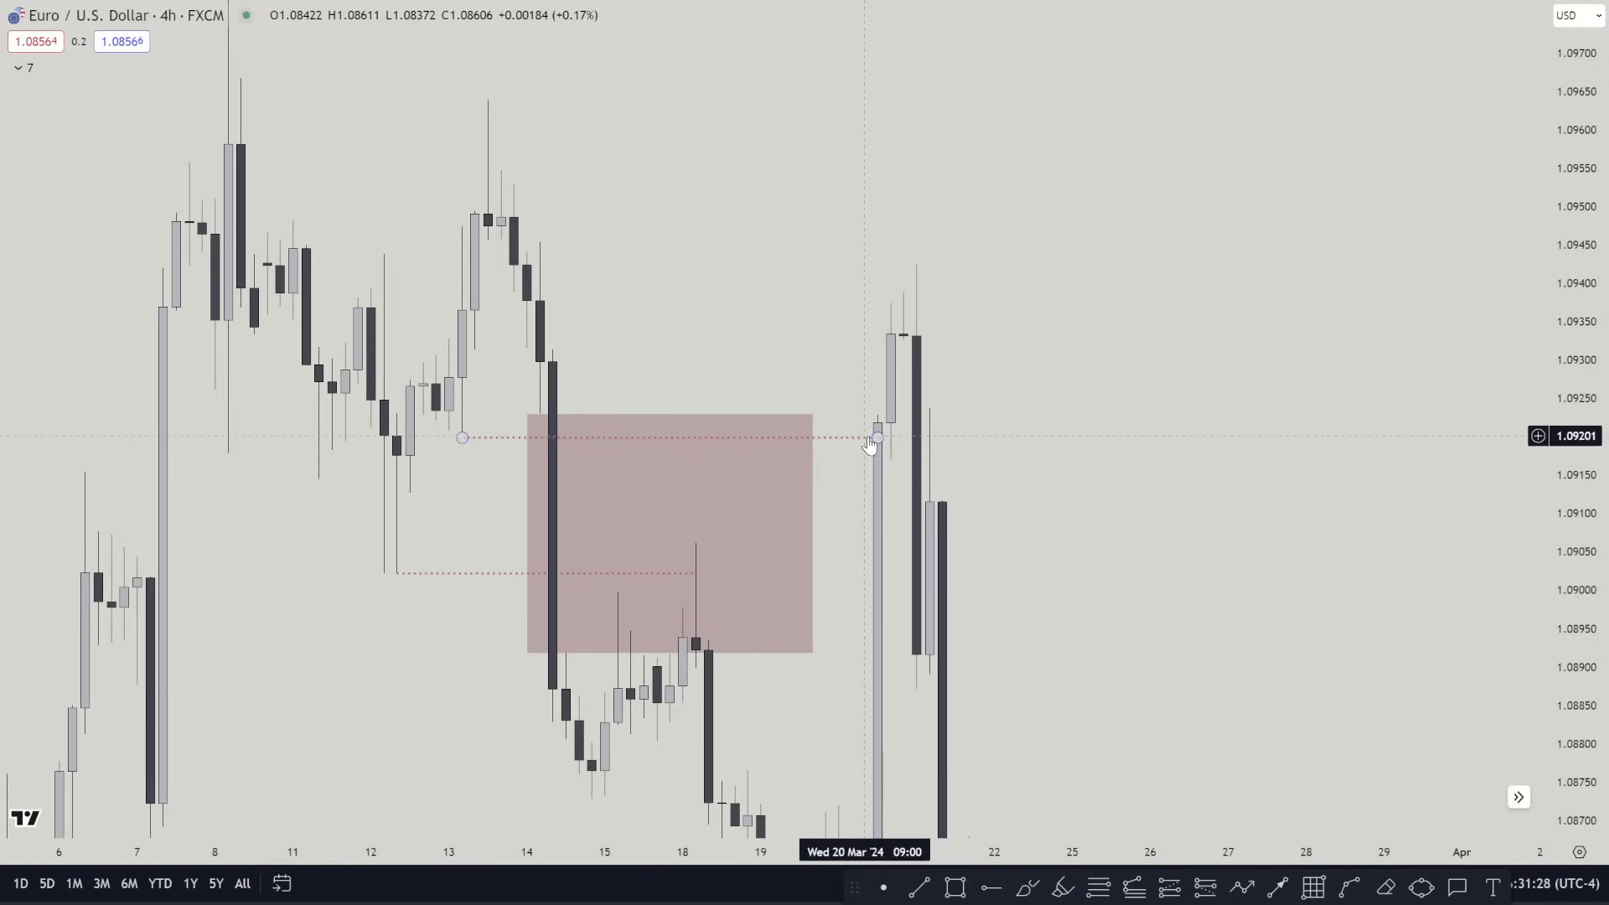
{"action": "left_click", "coordinate": [870, 443]}
{"action": "left_click_drag", "start_coordinate": [878, 438], "coordinate": [968, 438]}
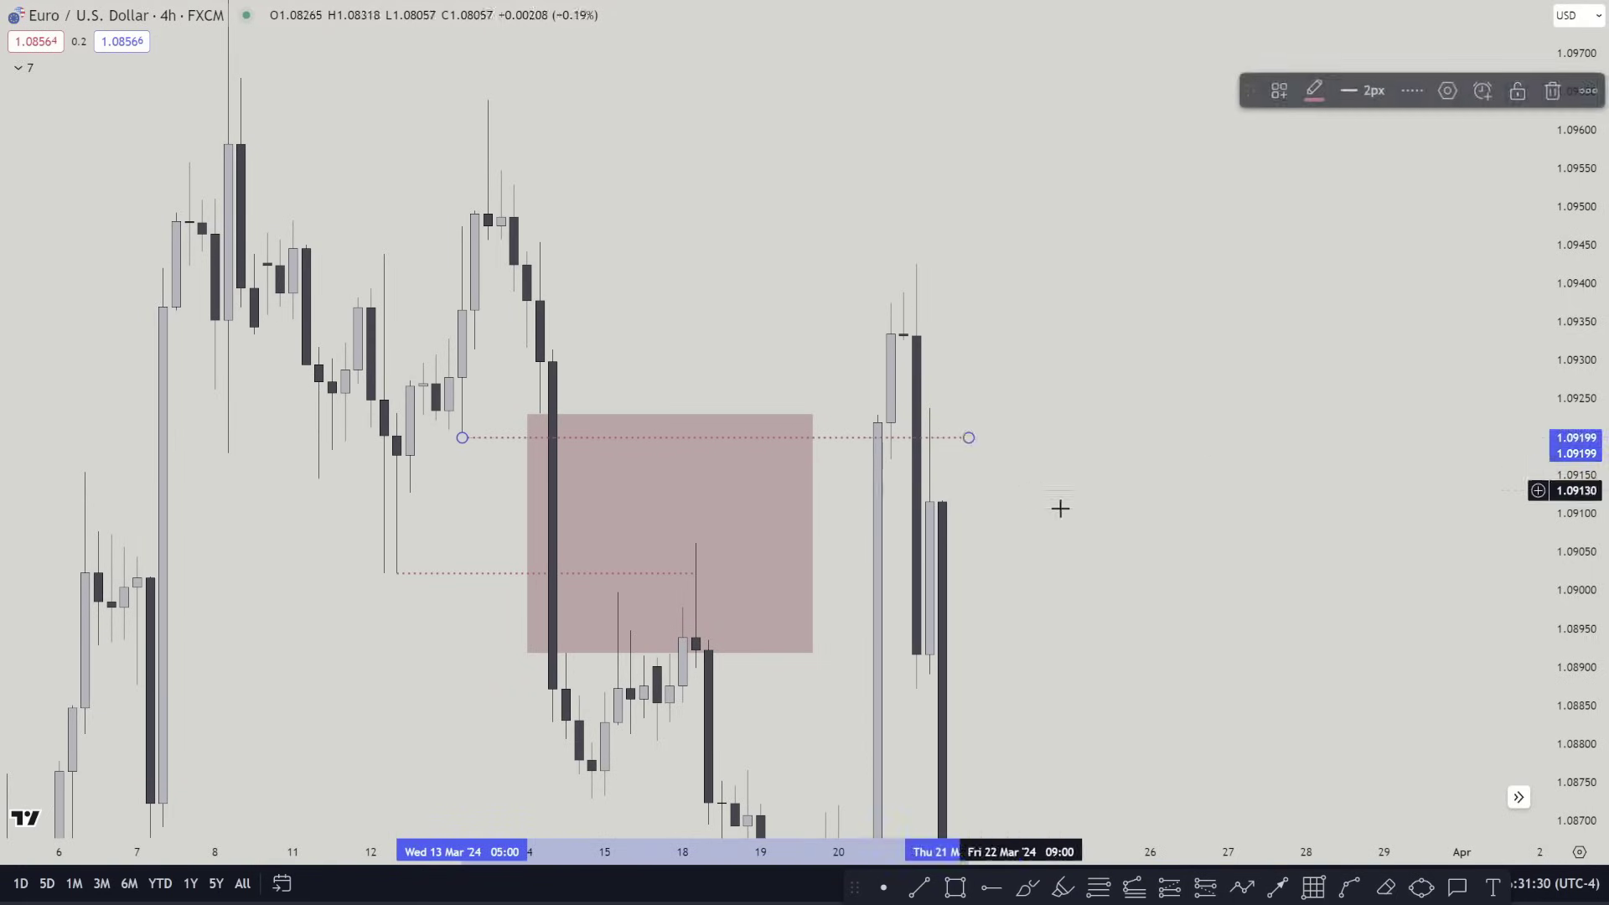
Fit the 21 March gap rectangle to about 1.0842 to 1.0855, starting at the 21 March 13:00 candle
{"action": "left_click_drag", "start_coordinate": [1147, 518], "coordinate": [1002, 330]}
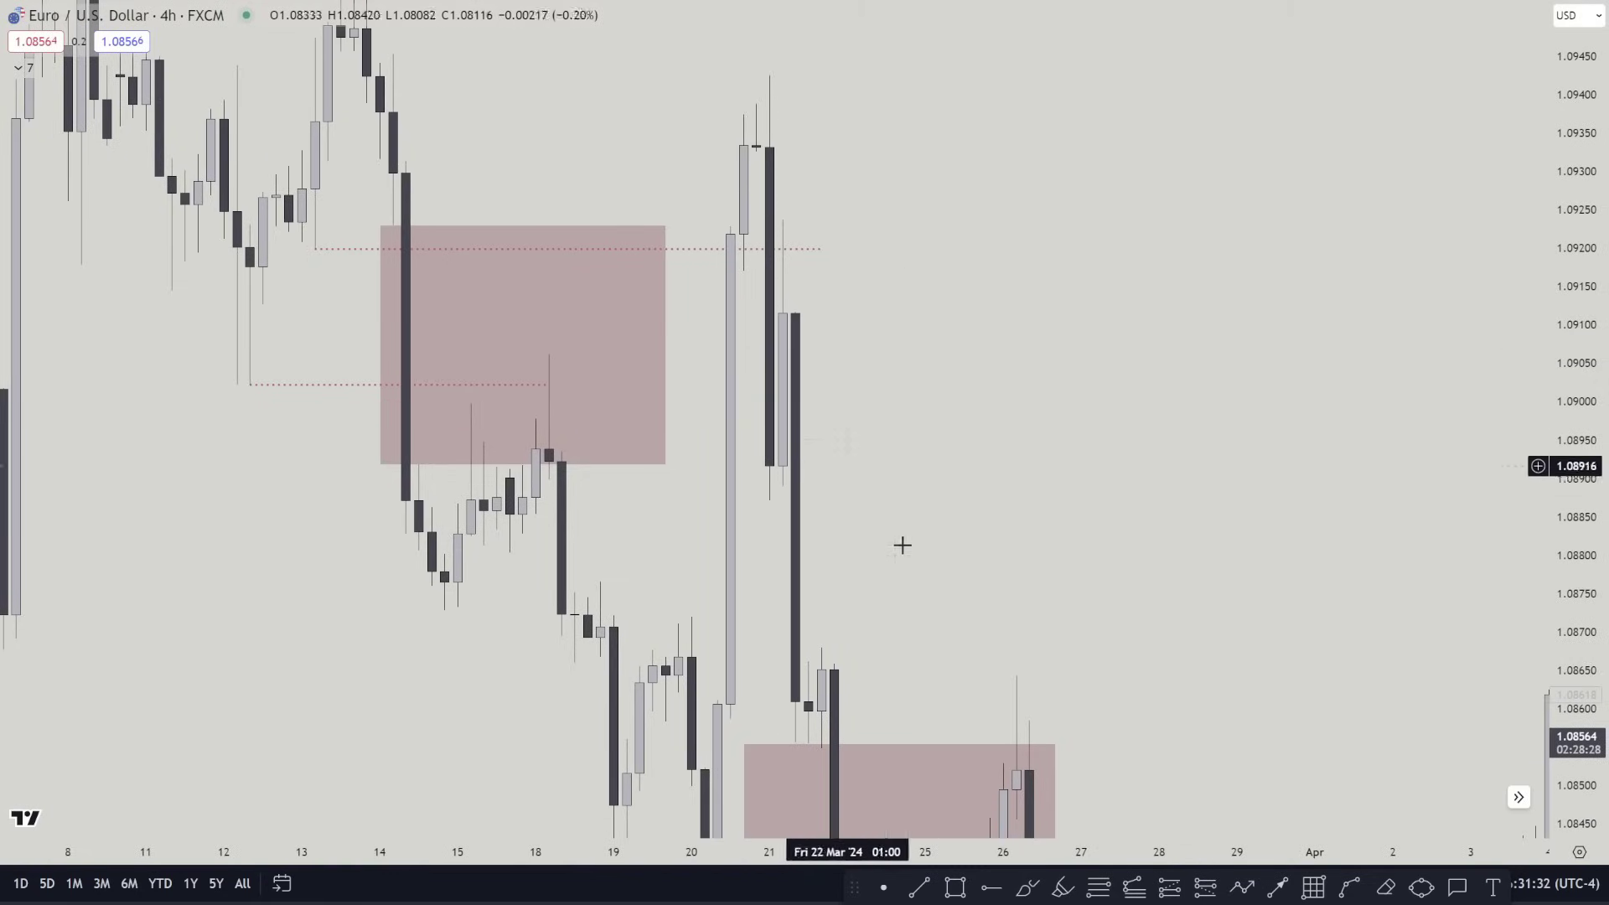
{"action": "left_click_drag", "start_coordinate": [988, 564], "coordinate": [869, 309]}
{"action": "left_click_drag", "start_coordinate": [1137, 410], "coordinate": [1222, 196]}
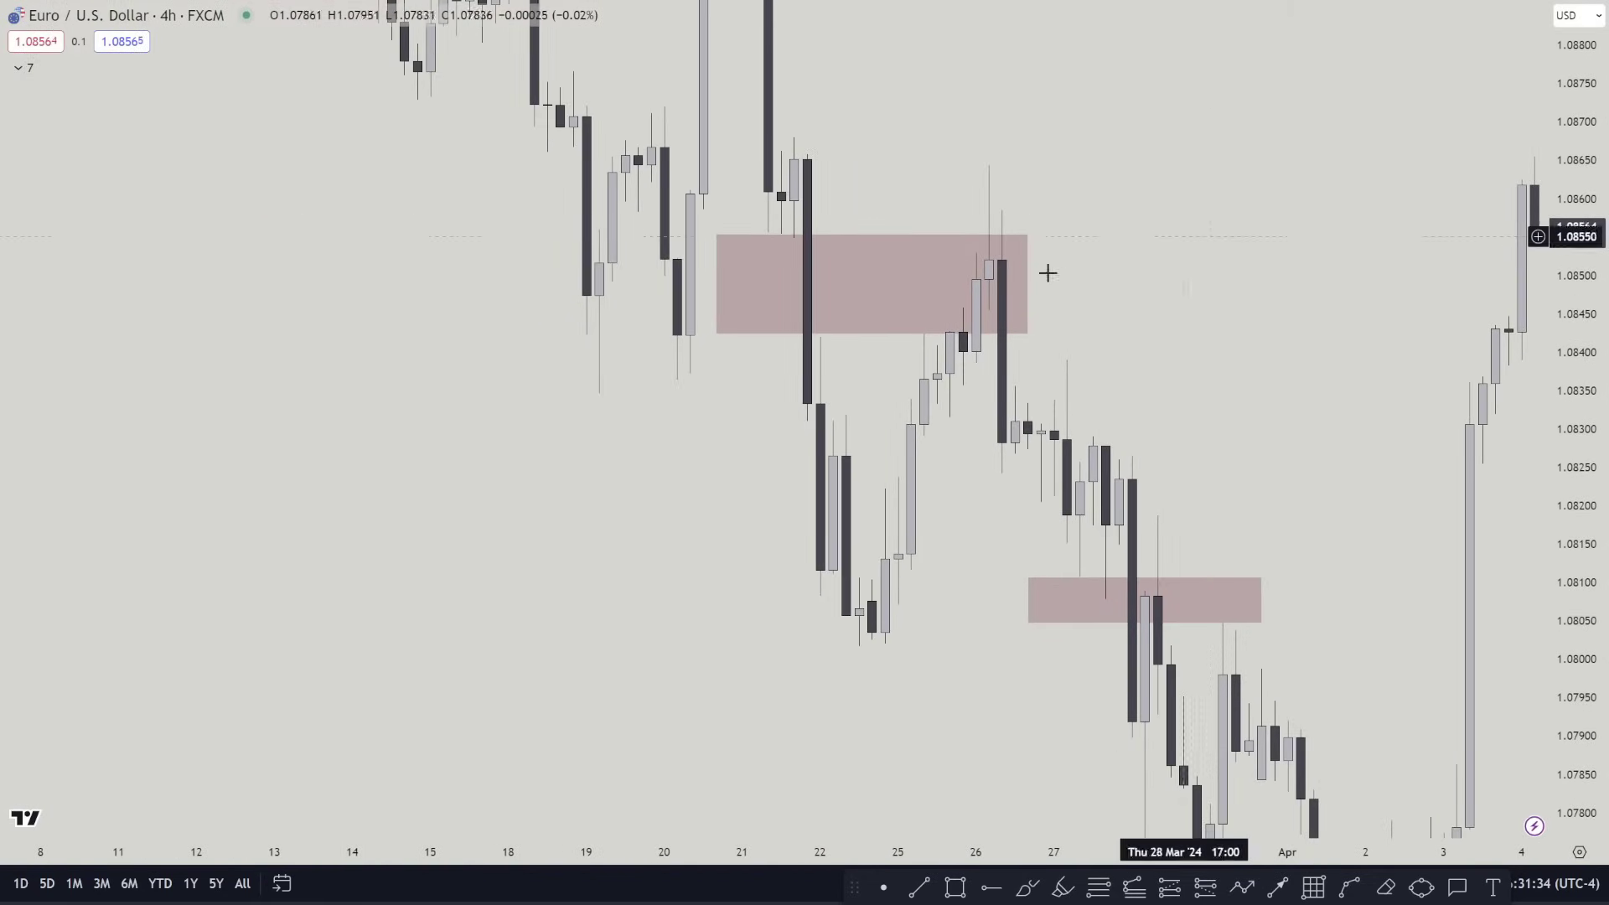
{"action": "left_click_drag", "start_coordinate": [716, 252], "coordinate": [785, 244]}
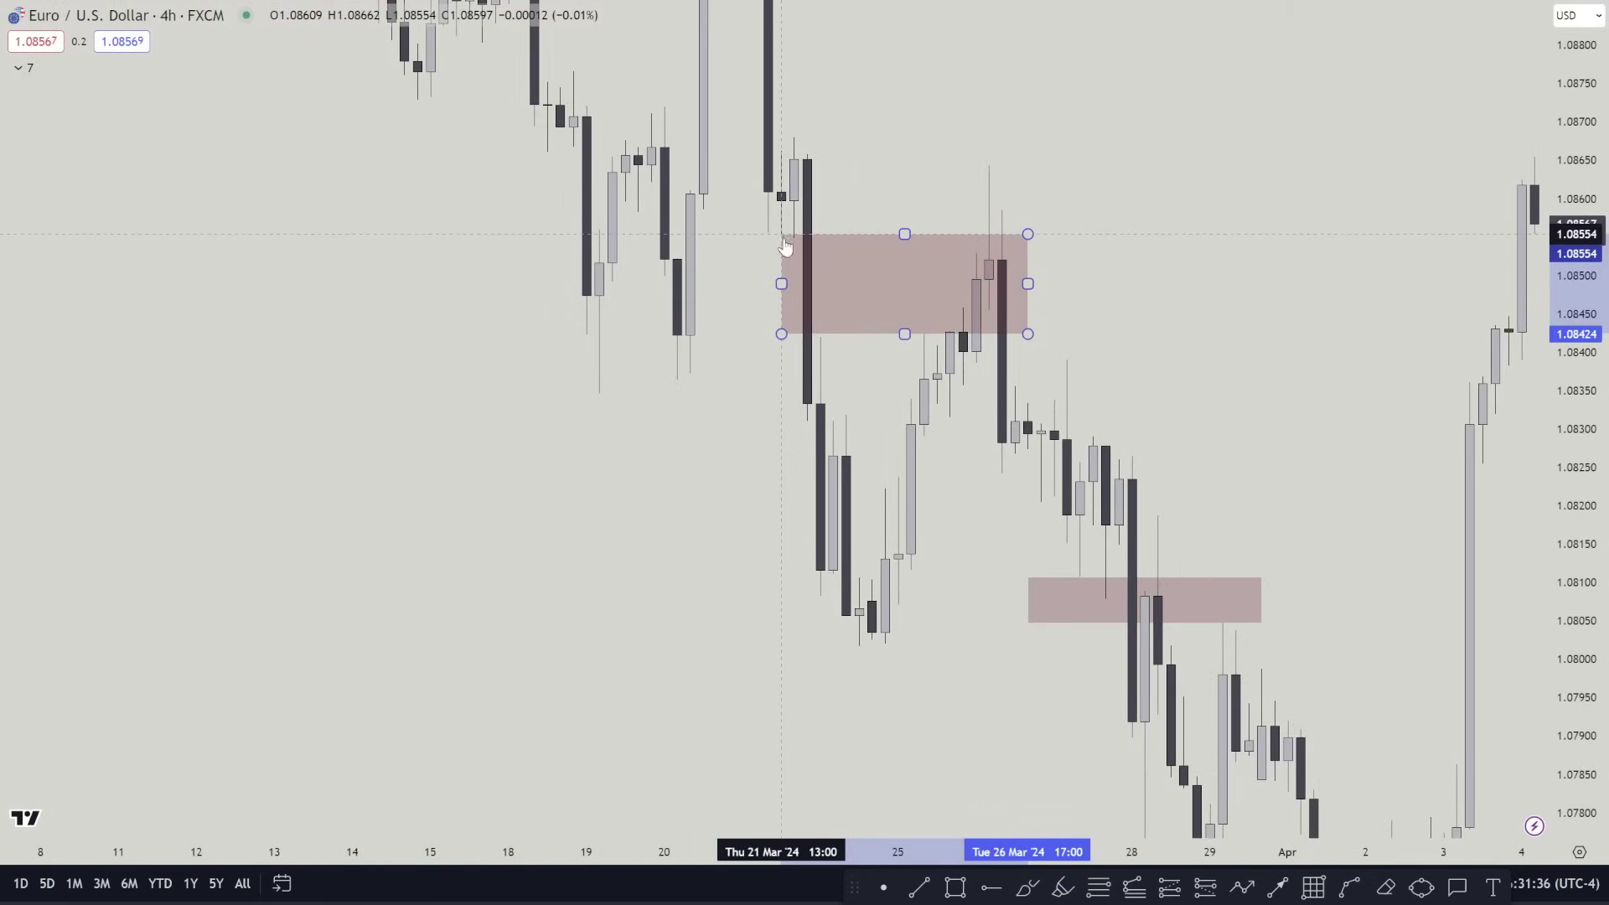
{"action": "left_click_drag", "start_coordinate": [792, 337], "coordinate": [778, 289]}
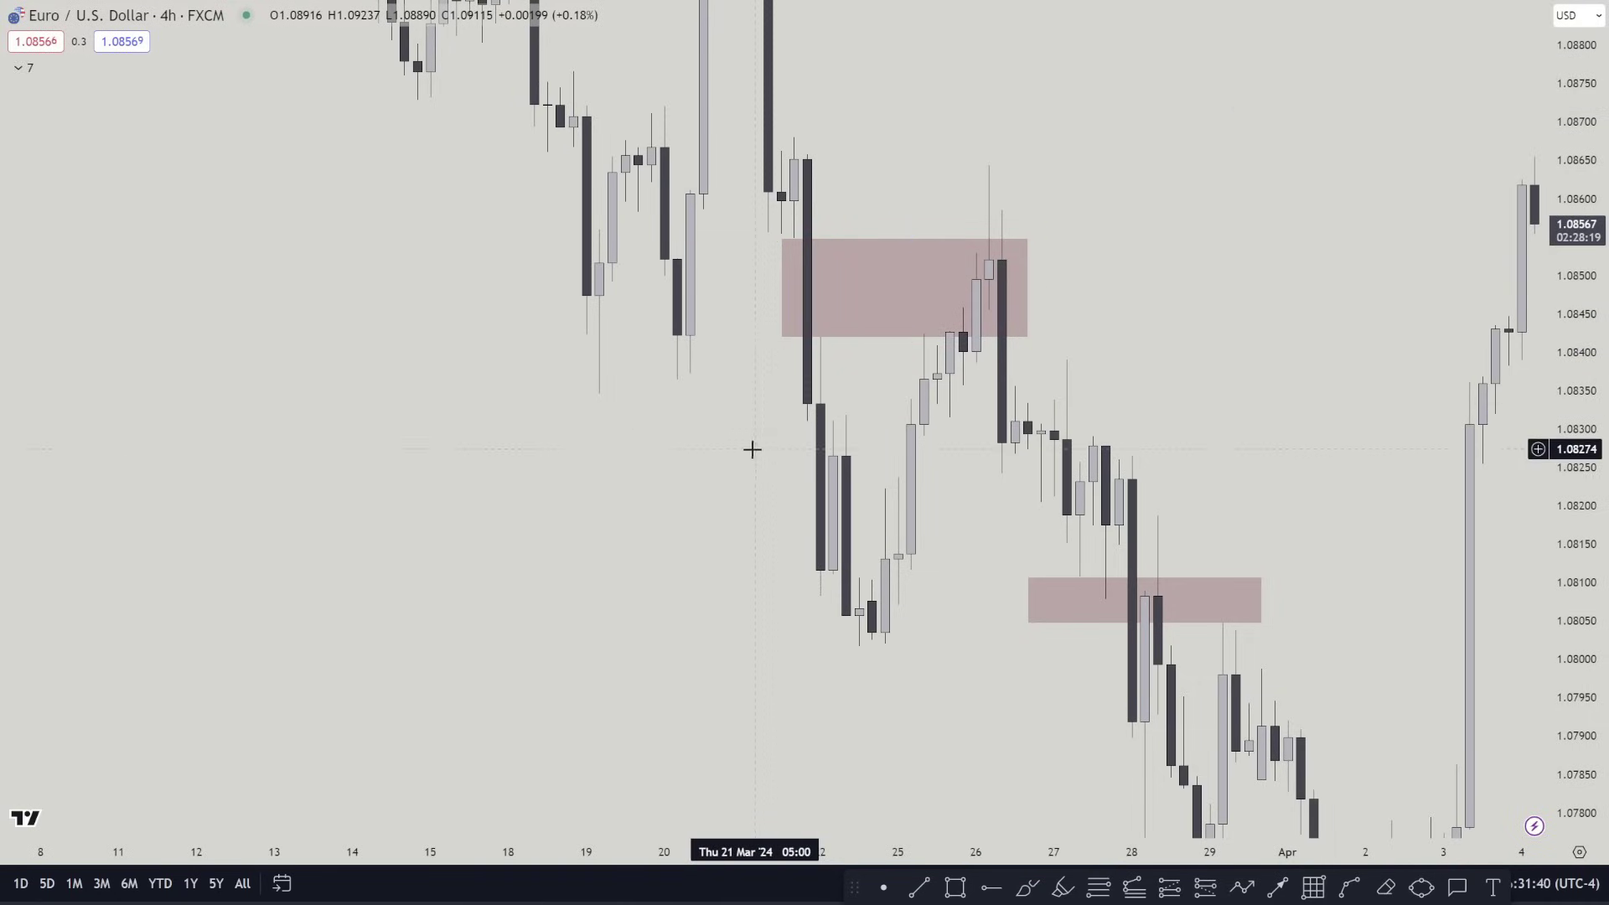
Reshape the late-March gap rectangle to span 1.08047 to 1.08149, starting at the 27 March 21:00 candle
{"action": "left_click_drag", "start_coordinate": [736, 500], "coordinate": [402, 581]}
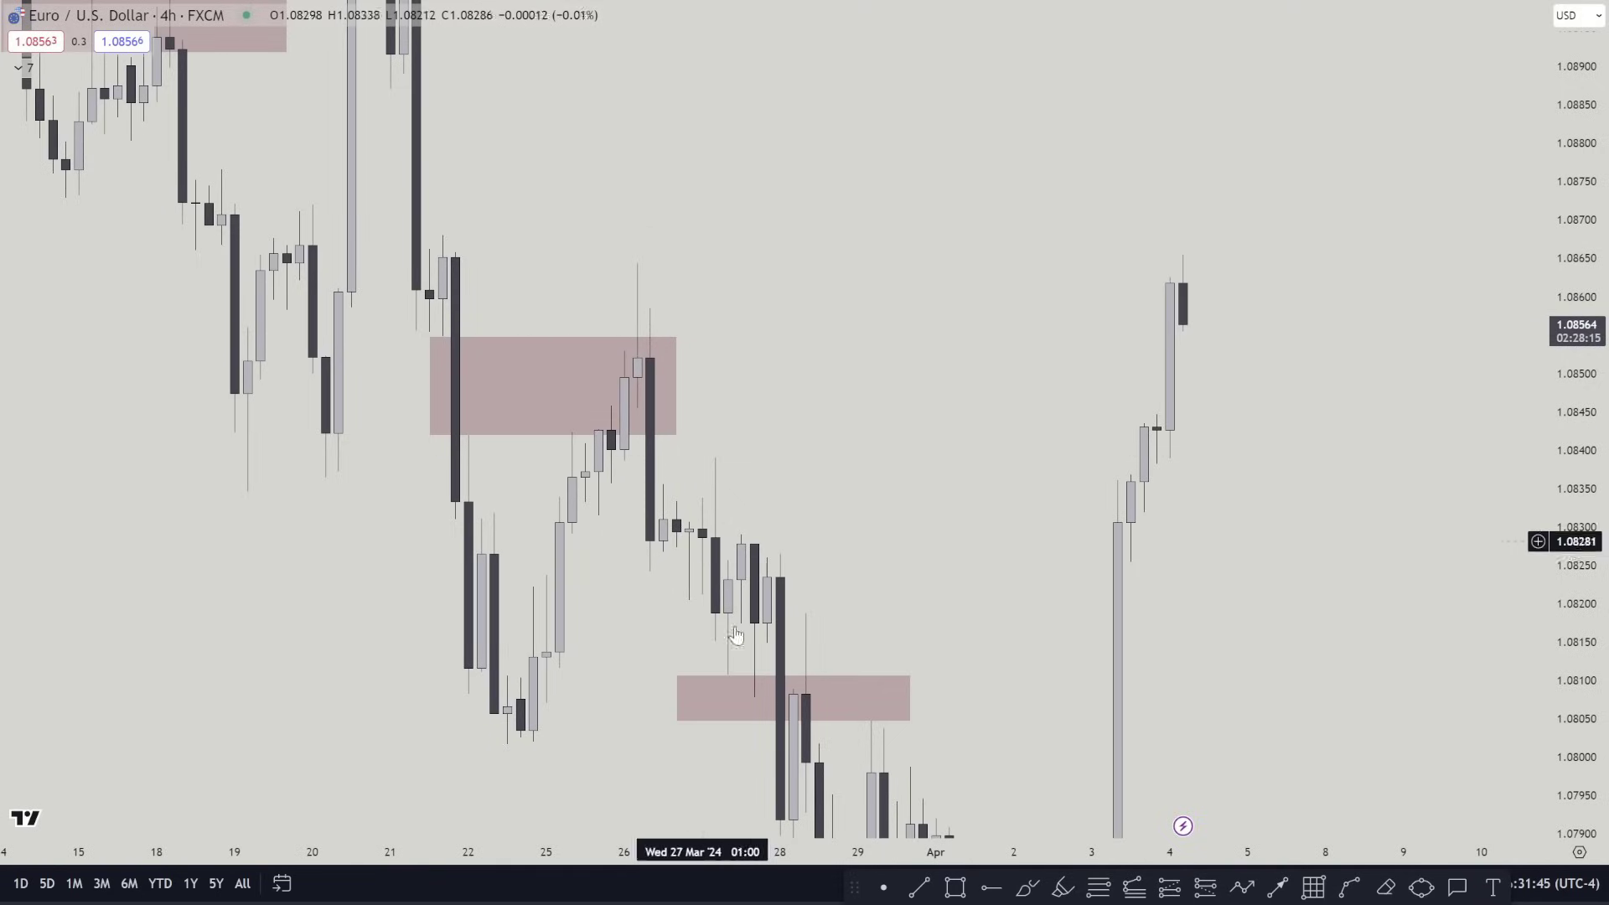
{"action": "left_click_drag", "start_coordinate": [934, 646], "coordinate": [634, 271]}
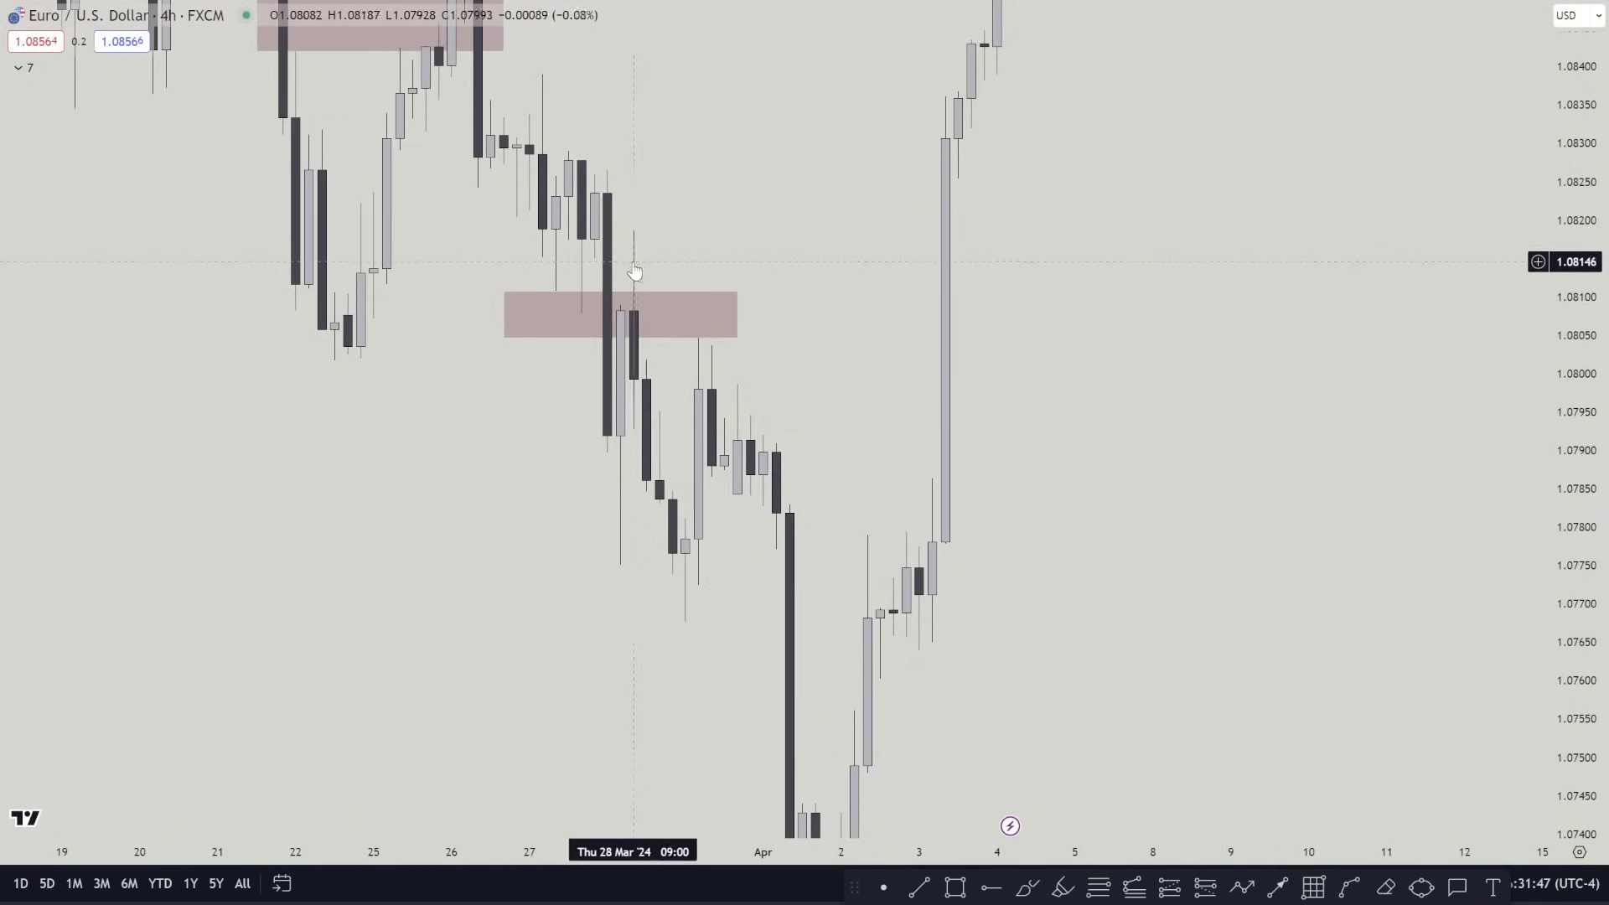
{"action": "left_click_drag", "start_coordinate": [1574, 570], "coordinate": [1574, 335]}
{"action": "scroll", "coordinate": [613, 315], "scroll_direction": "up", "scroll_amount": 1}
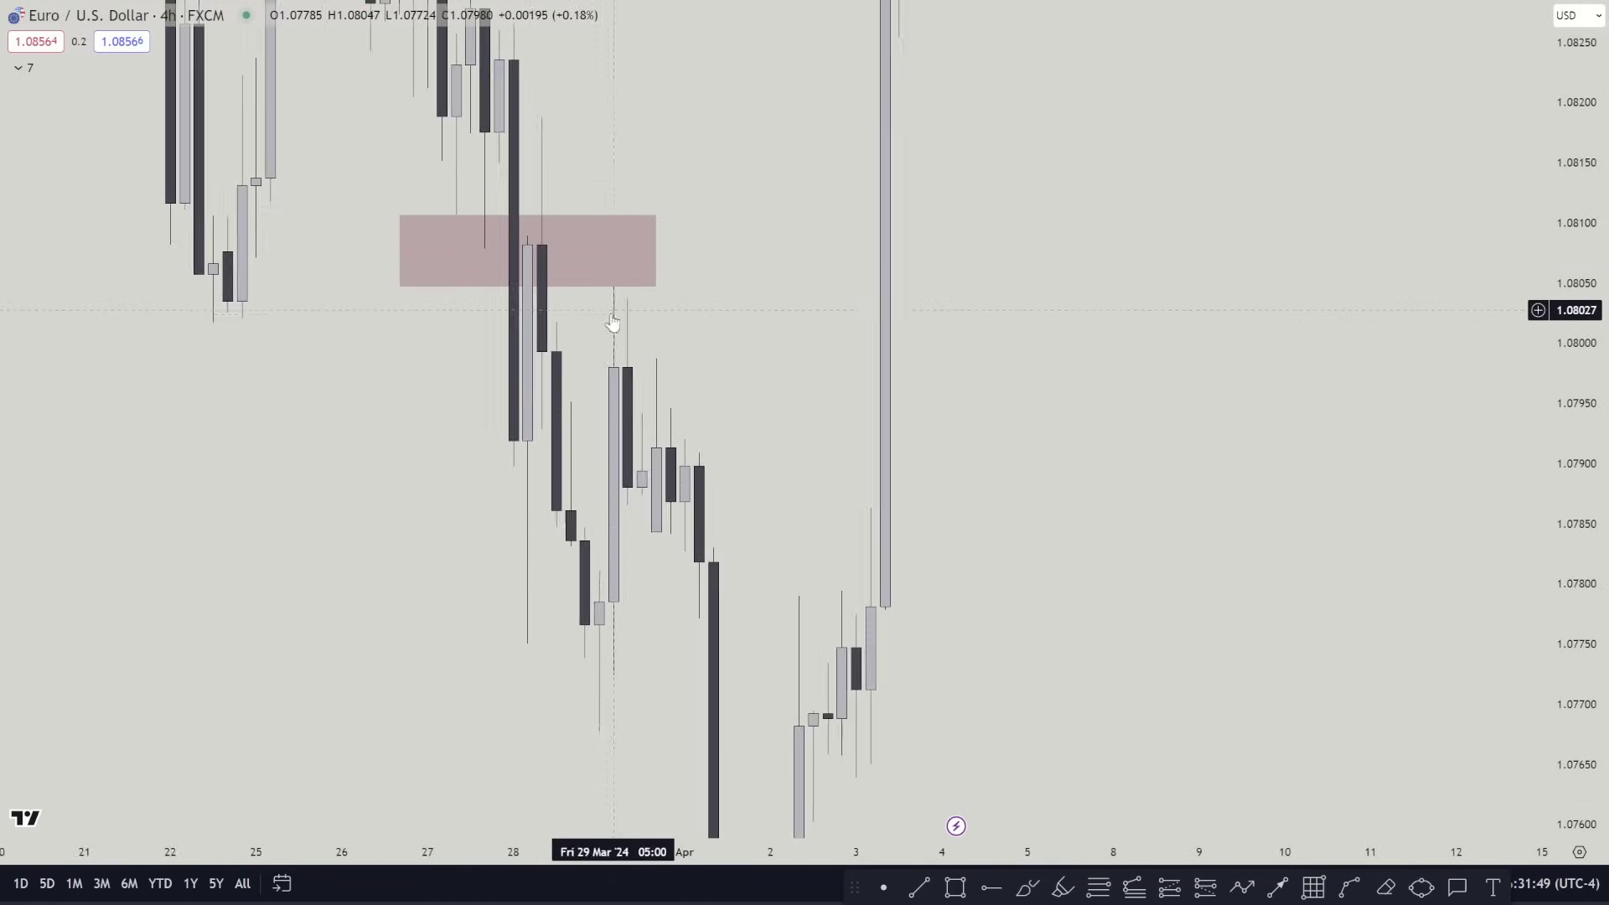
{"action": "scroll", "coordinate": [614, 315], "scroll_direction": "up", "scroll_amount": 1}
{"action": "left_click_drag", "start_coordinate": [669, 315], "coordinate": [941, 511]}
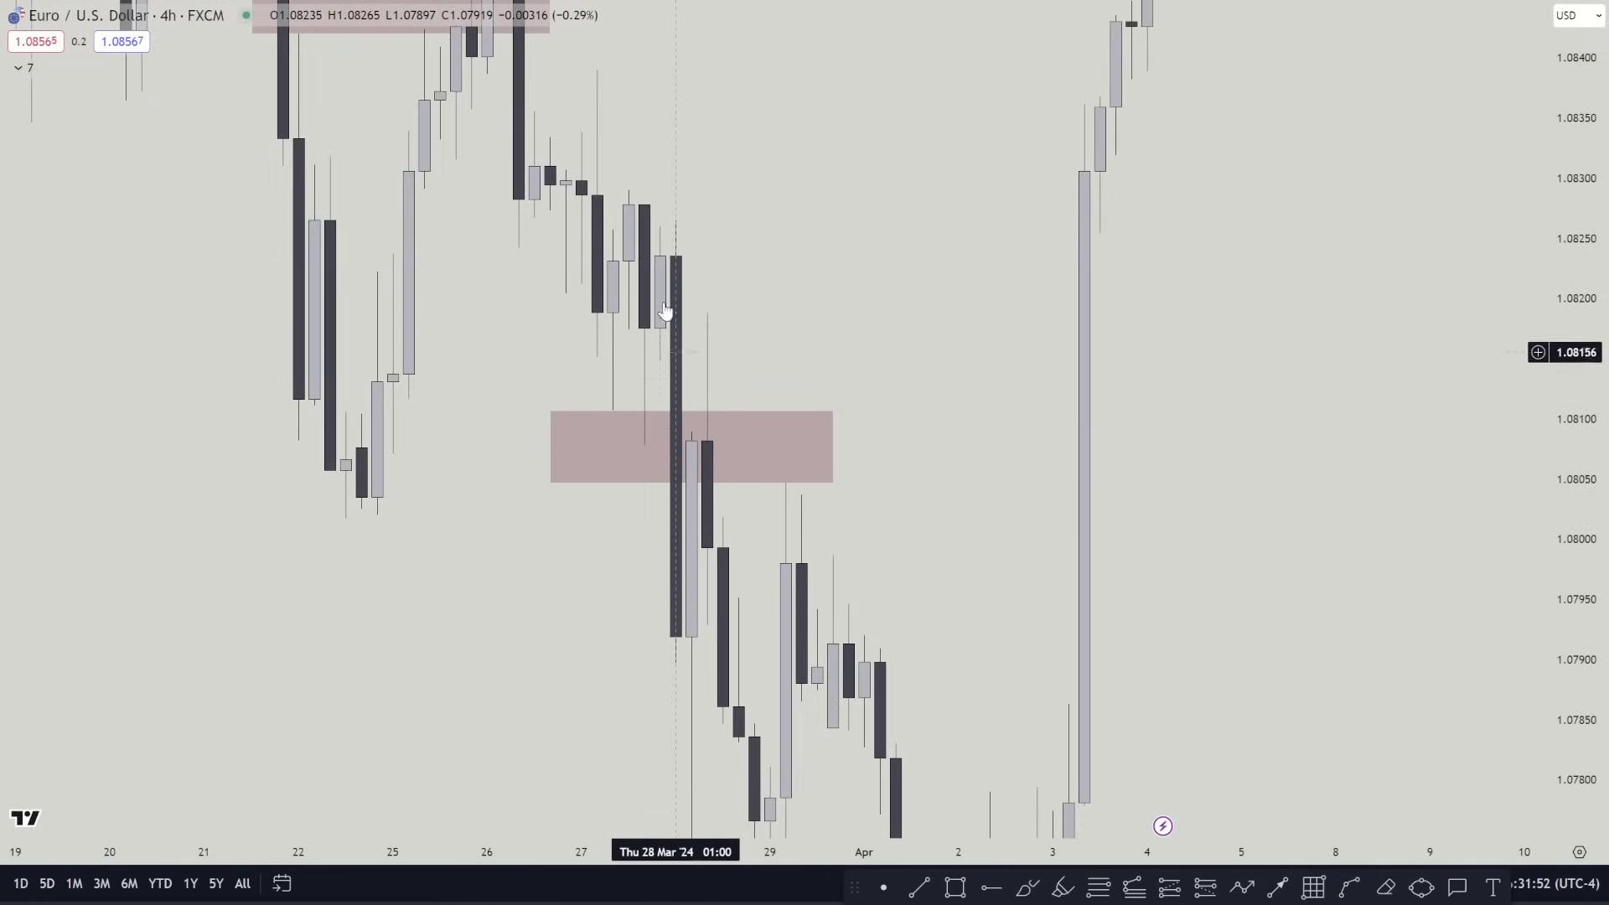
{"action": "left_click", "coordinate": [550, 412]}
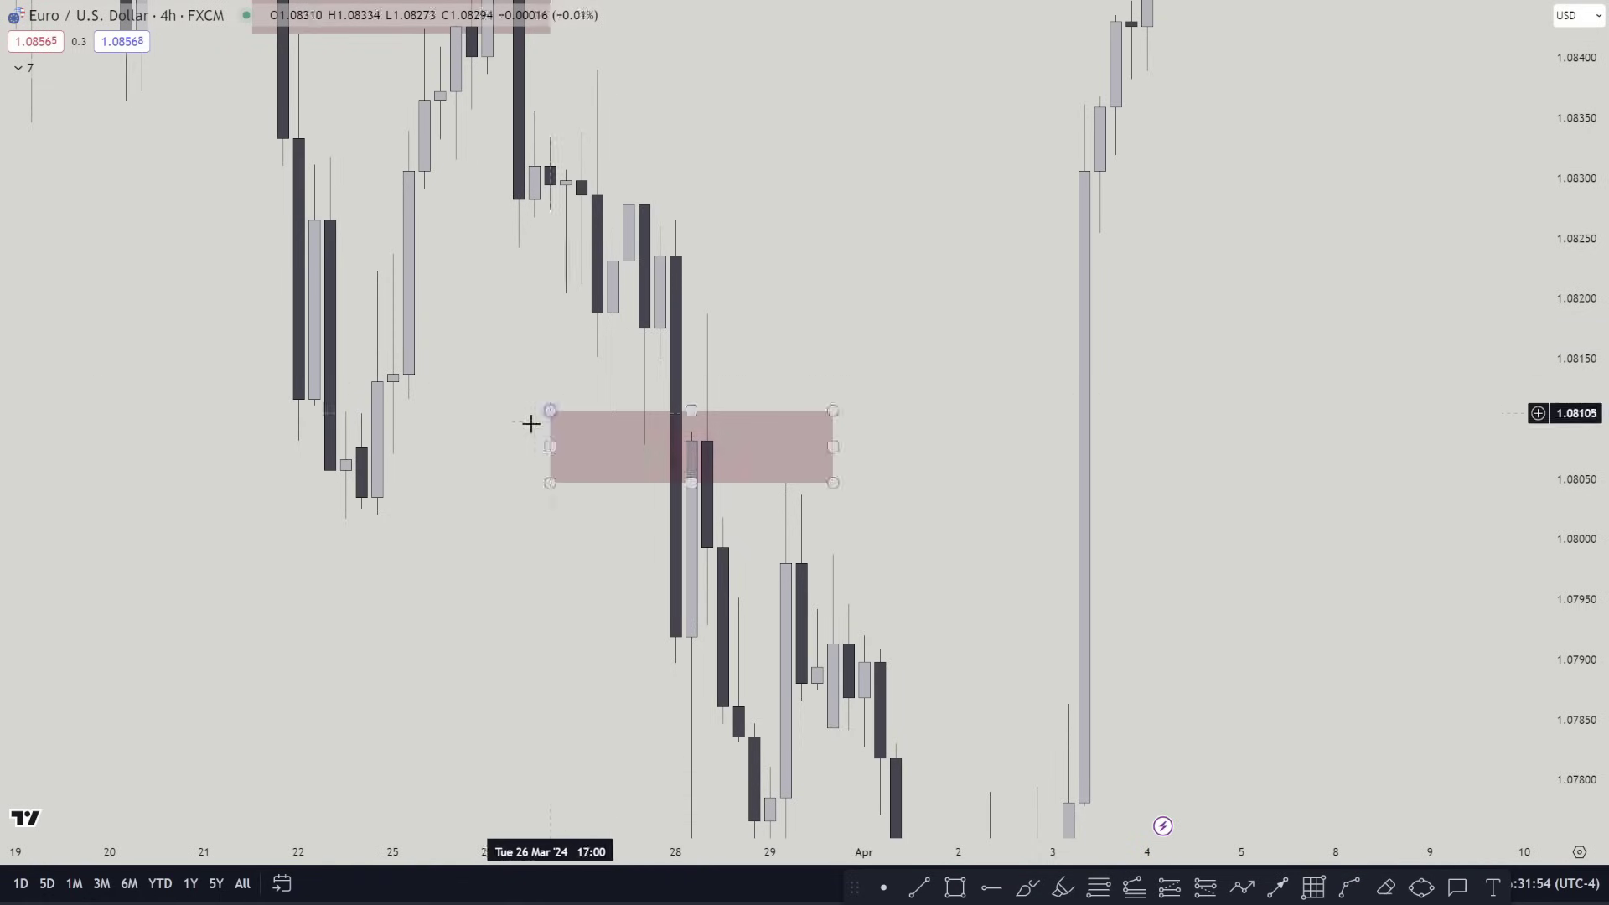
{"action": "mouse_move", "coordinate": [549, 412]}
{"action": "left_mouse_down"}
{"action": "mouse_move", "coordinate": [675, 380]}
{"action": "mouse_move", "coordinate": [660, 359]}
{"action": "left_mouse_up"}
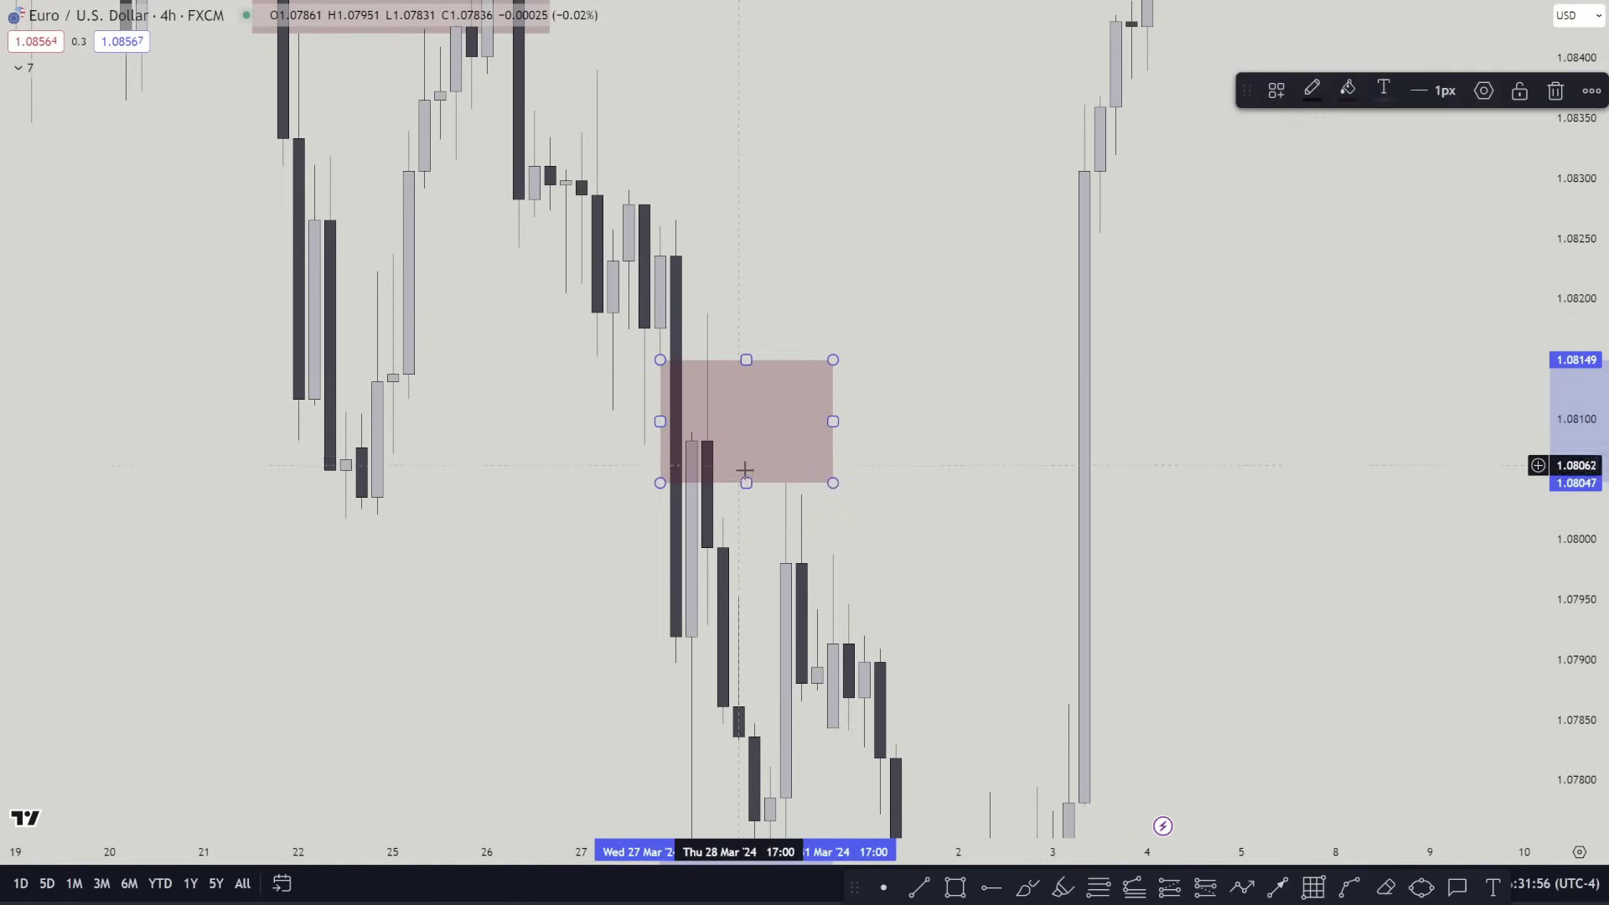
Try raising the late-March gap rectangle's base to about 1.0809 and ending it on 28 March, add a brush stroke, and undo the changes
{"action": "left_click_drag", "start_coordinate": [700, 457], "coordinate": [699, 431]}
{"action": "left_click_drag", "start_coordinate": [833, 396], "coordinate": [755, 389]}
{"action": "left_click", "coordinate": [880, 429]}
{"action": "left_click", "coordinate": [1024, 890]}
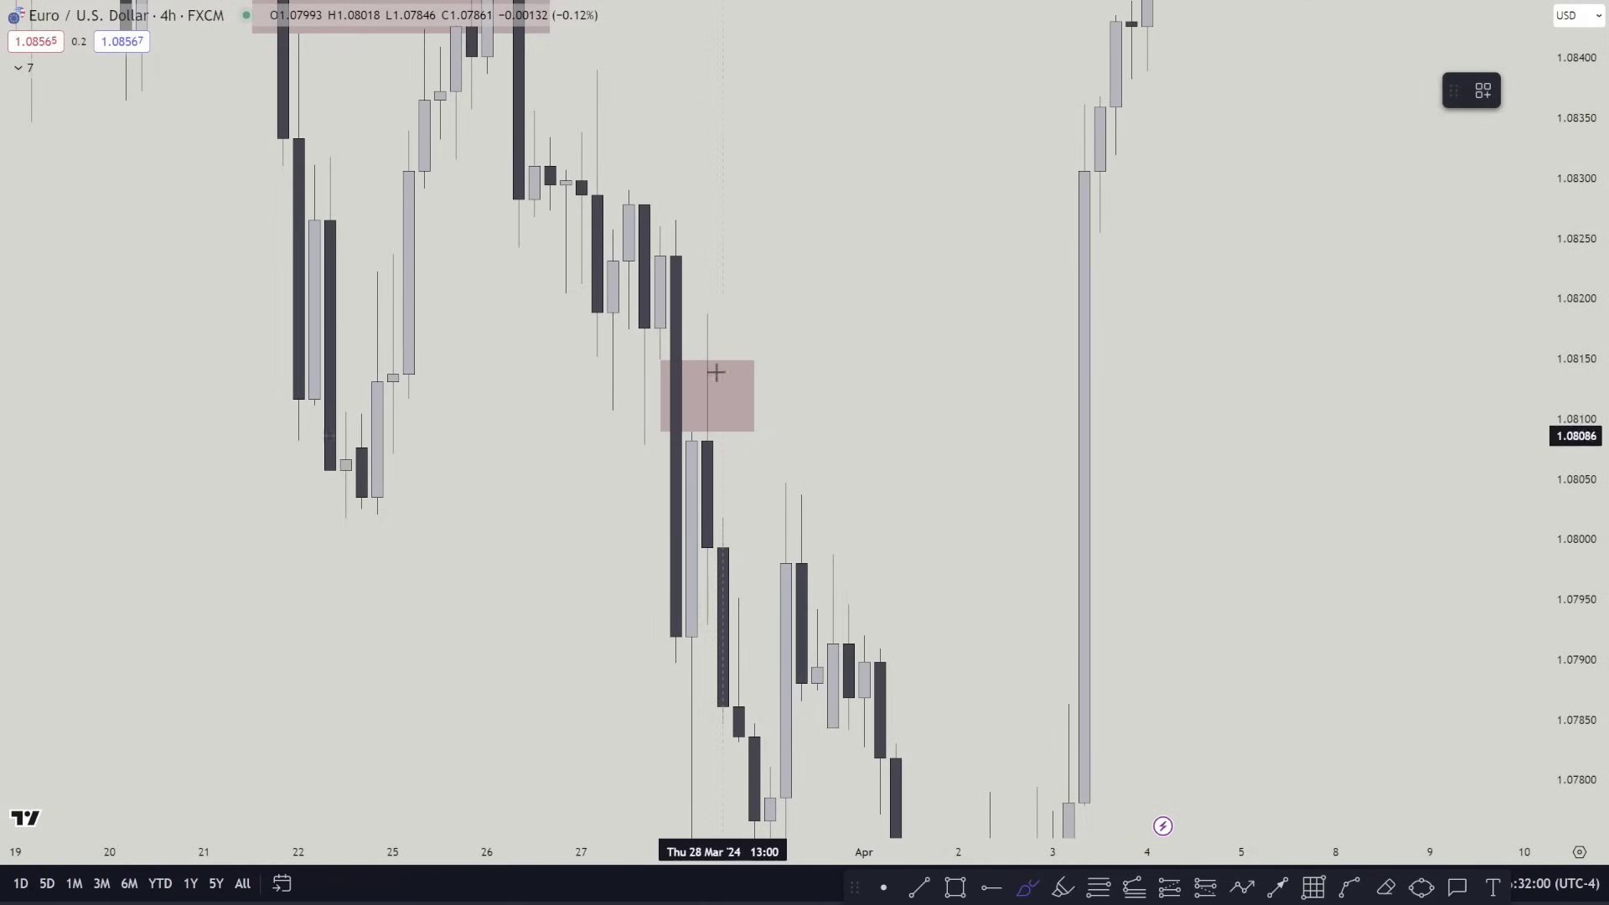
{"action": "mouse_move", "coordinate": [719, 315]}
{"action": "left_mouse_down"}
{"action": "mouse_move", "coordinate": [677, 387]}
{"action": "mouse_move", "coordinate": [697, 326]}
{"action": "mouse_move", "coordinate": [682, 325]}
{"action": "mouse_move", "coordinate": [765, 377]}
{"action": "left_mouse_up"}
{"action": "key", "text": "Delete"}
{"action": "key", "text": "ctrl+z"}
{"action": "key", "text": "ctrl+z"}
{"action": "key", "text": "ctrl+z"}
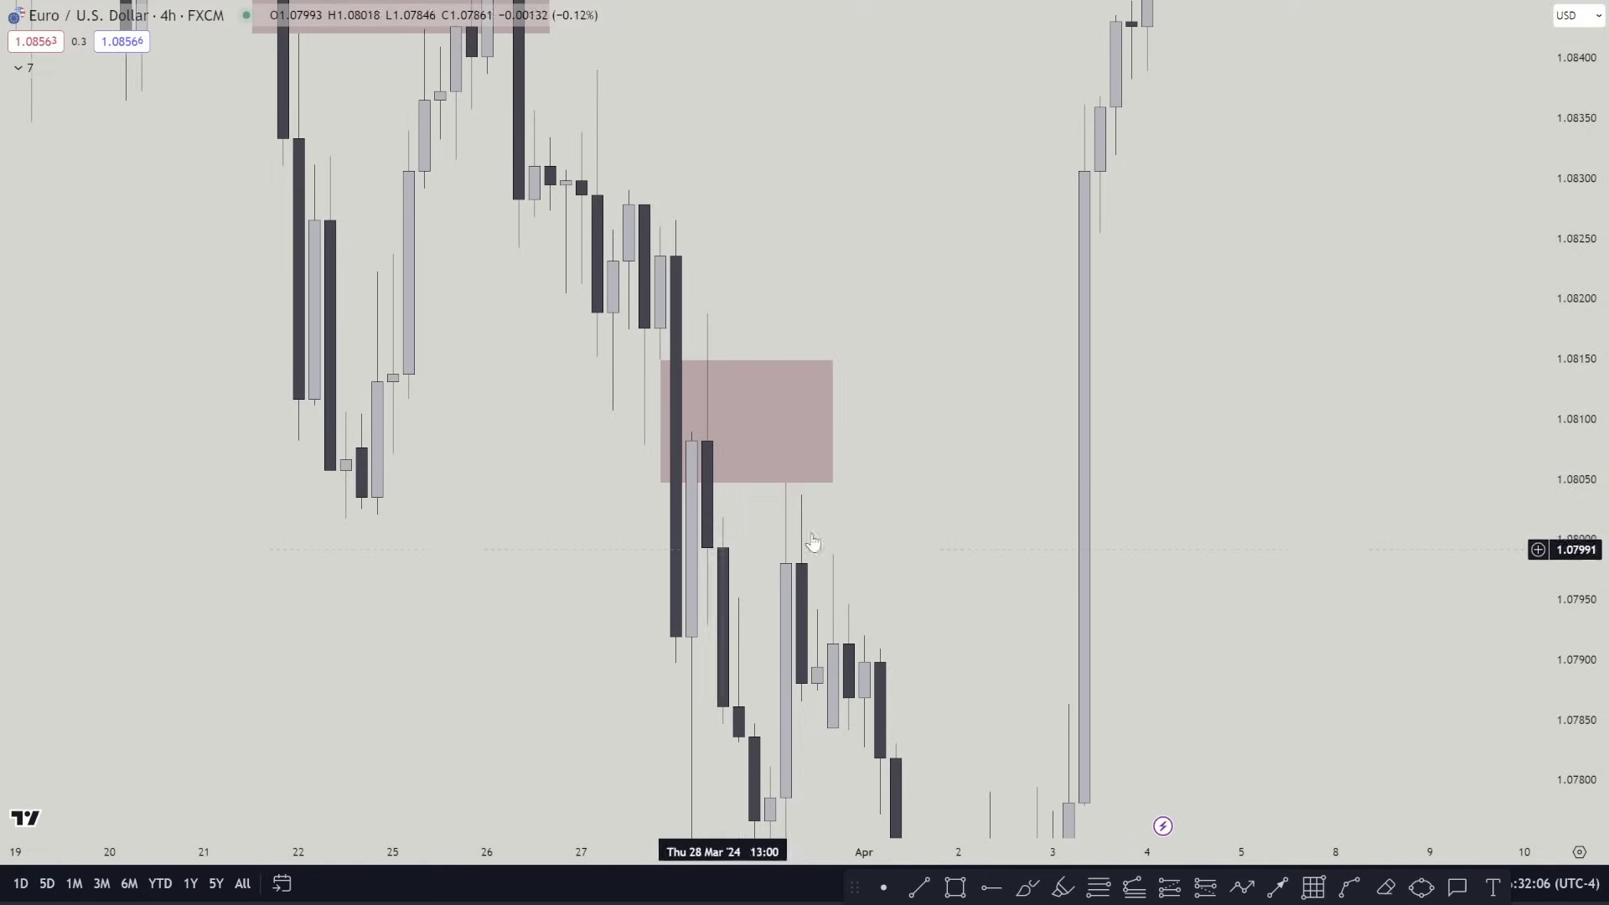
Extend the late-March gap rectangle's end to 4 April and bring the March and April gaps into view together
{"action": "left_click_drag", "start_coordinate": [833, 422], "coordinate": [1162, 423]}
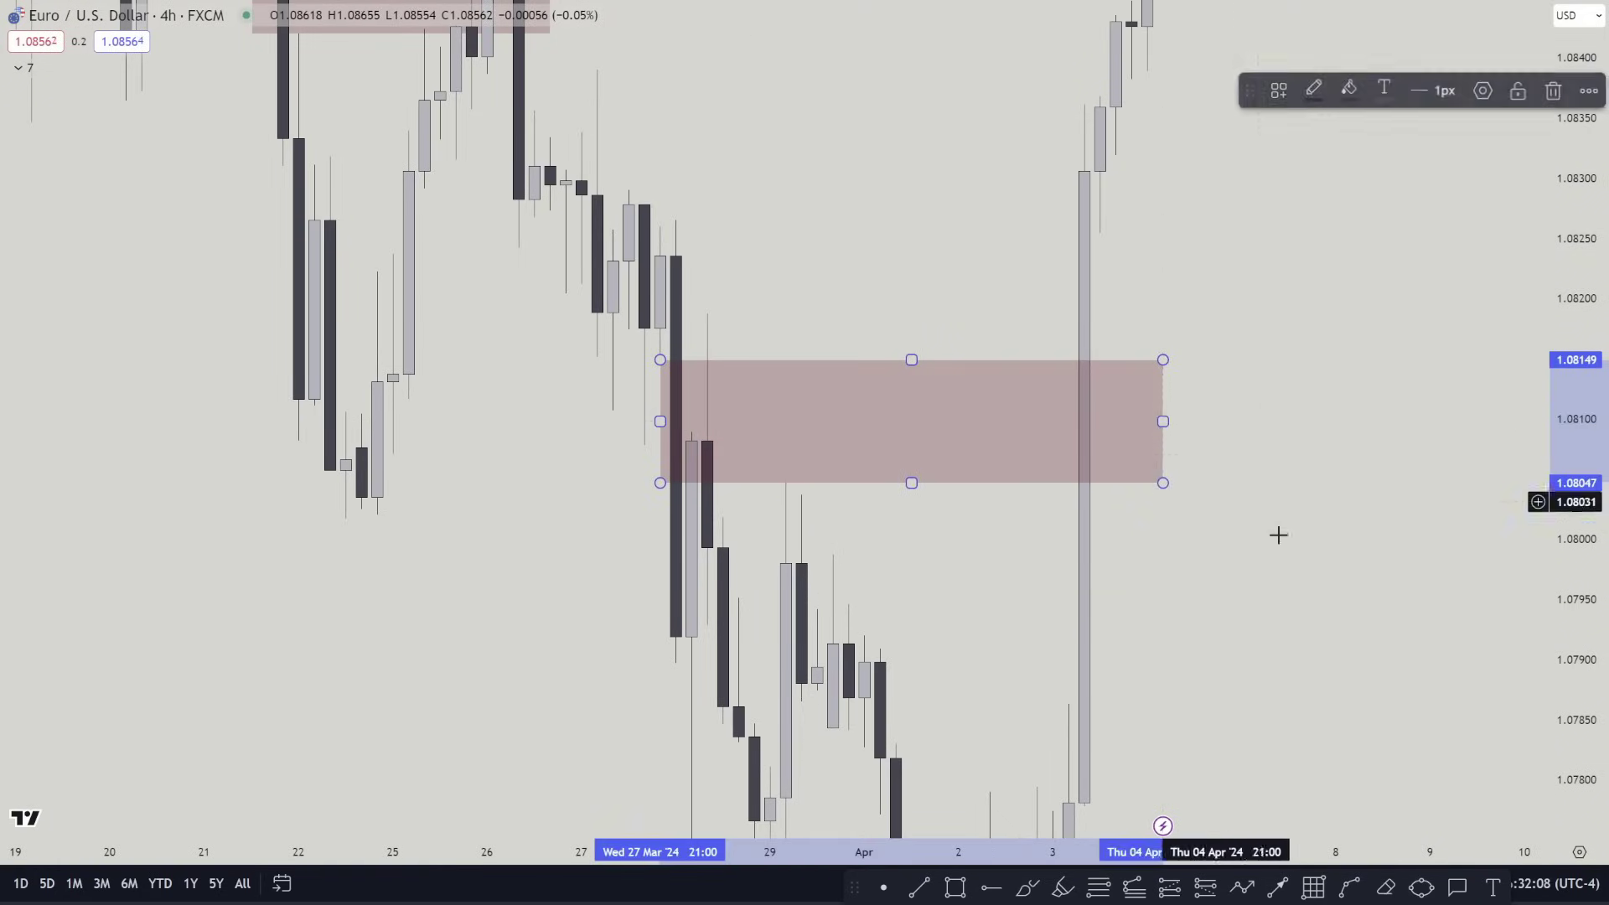
{"action": "left_click", "coordinate": [1066, 664]}
{"action": "left_click_drag", "start_coordinate": [1418, 321], "coordinate": [1106, 345]}
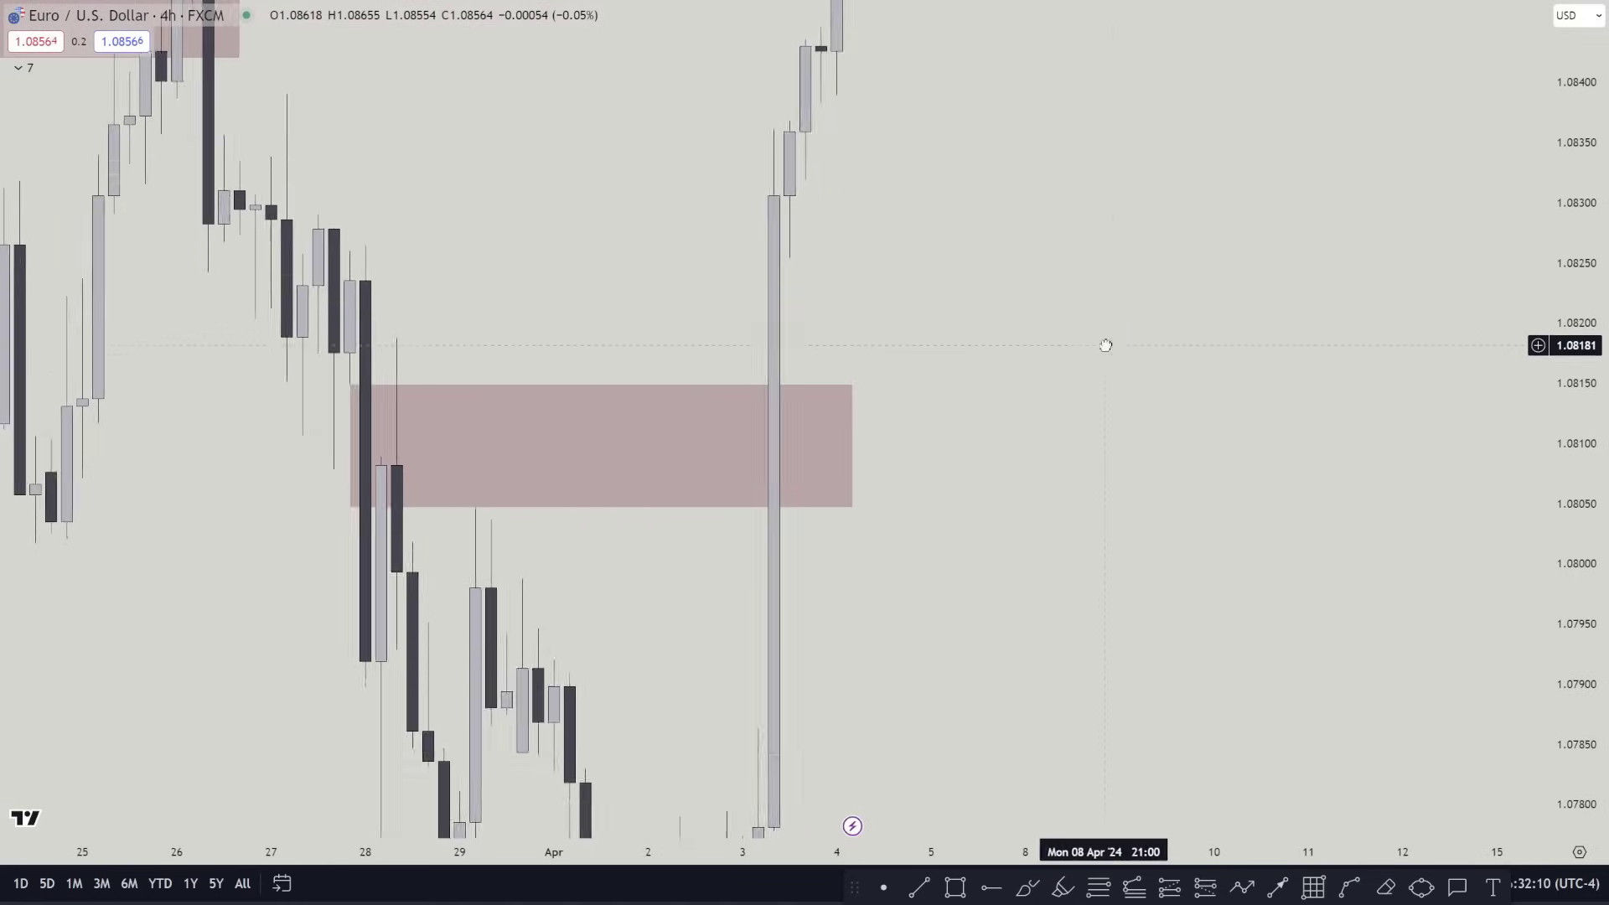
{"action": "left_click_drag", "start_coordinate": [1560, 411], "coordinate": [1560, 836]}
{"action": "scroll", "coordinate": [1261, 593], "scroll_direction": "down", "scroll_amount": 5}
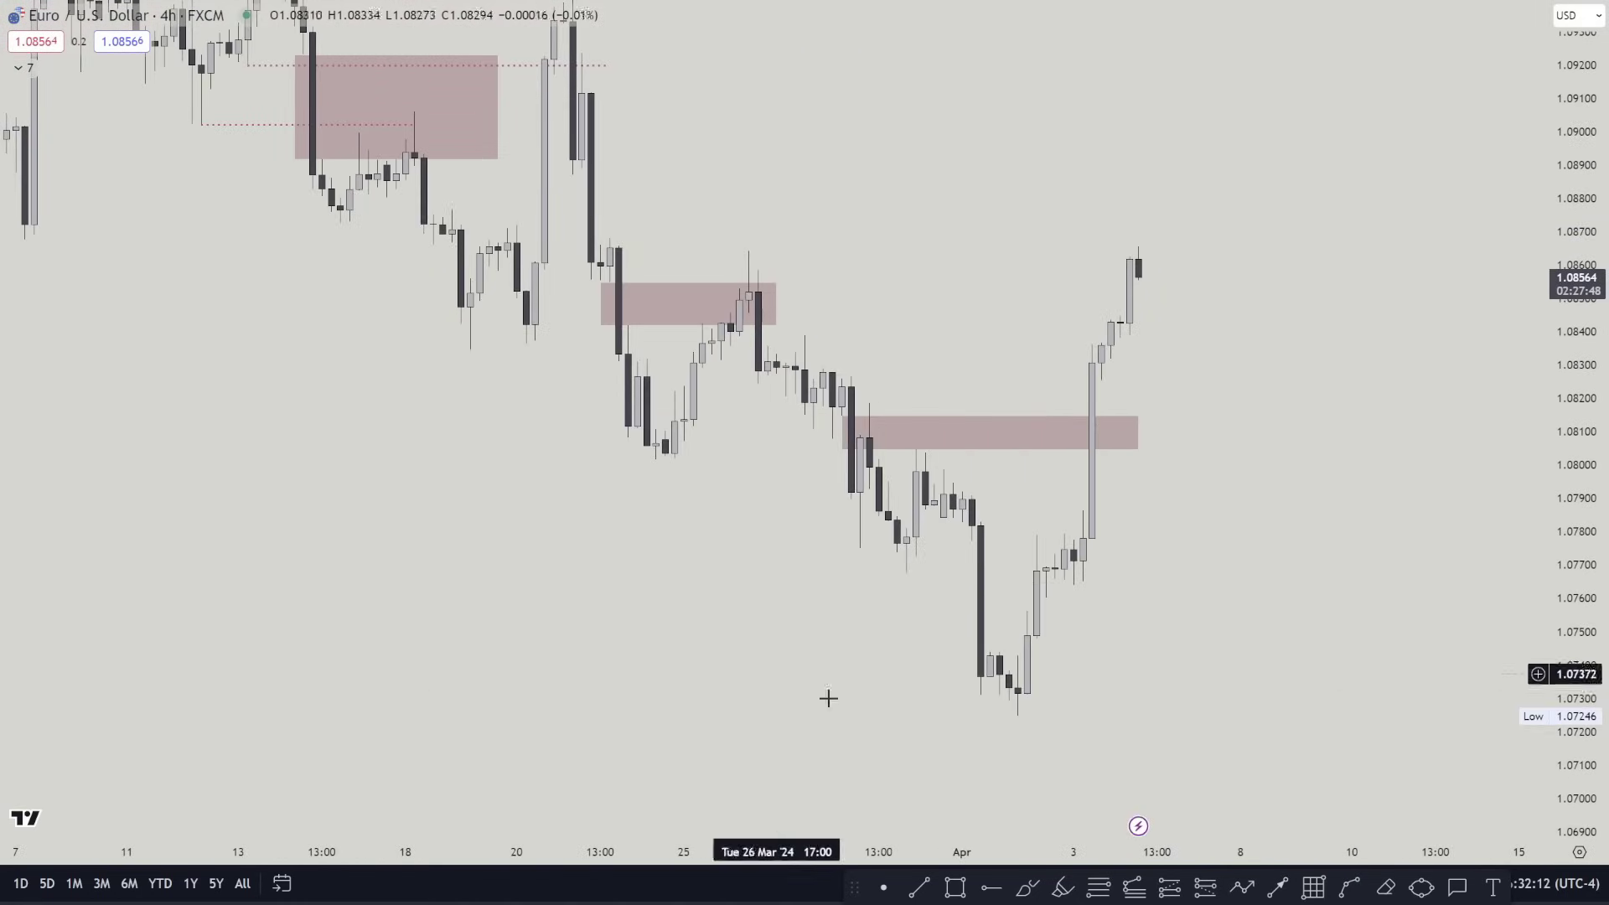
Examine the three marked gap rectangles on the 4-hour chart together with the price action from late February to early April
{"action": "left_click_drag", "start_coordinate": [938, 167], "coordinate": [1097, 343]}
{"action": "scroll", "coordinate": [1234, 395], "scroll_direction": "down", "scroll_amount": 3}
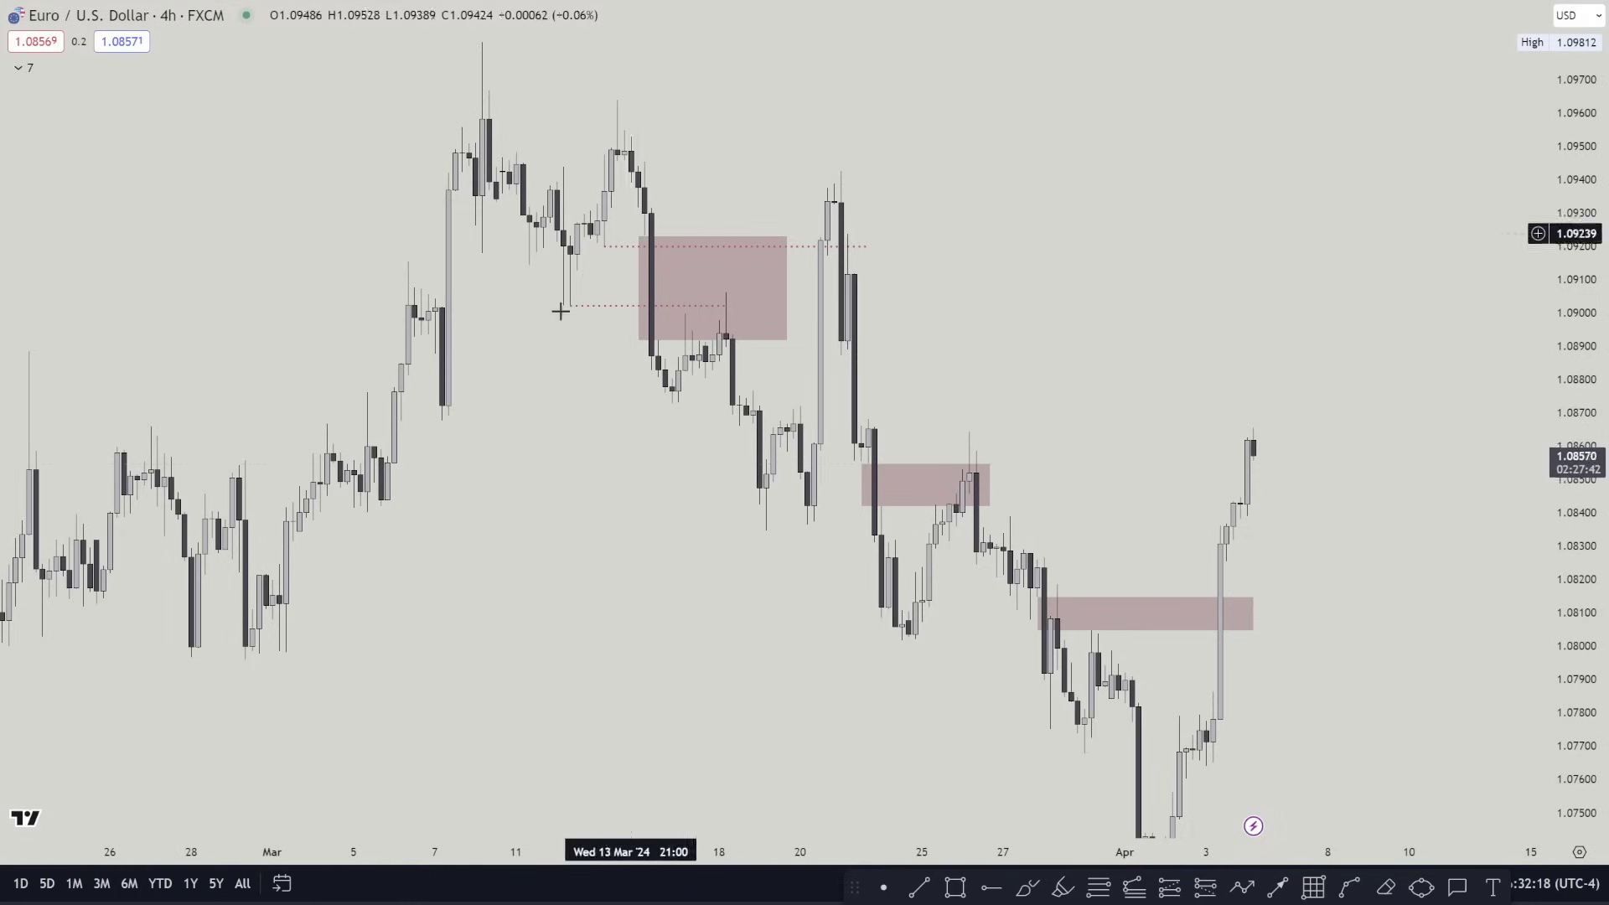
{"action": "left_click_drag", "start_coordinate": [657, 475], "coordinate": [814, 446]}
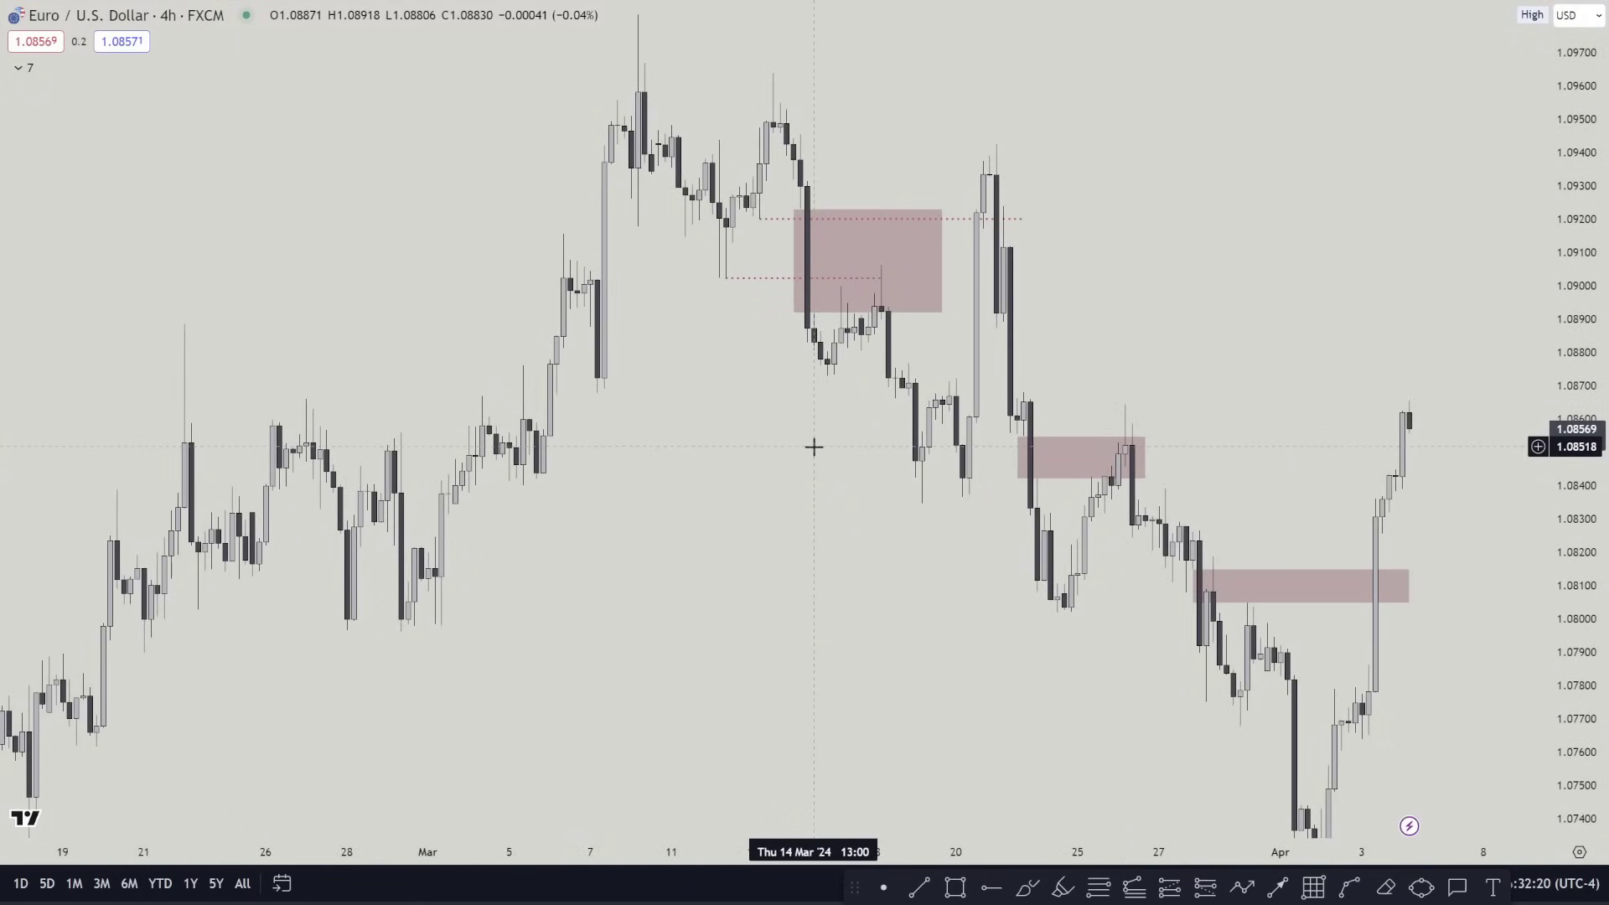
{"action": "scroll", "coordinate": [814, 487], "scroll_direction": "up", "scroll_amount": 1}
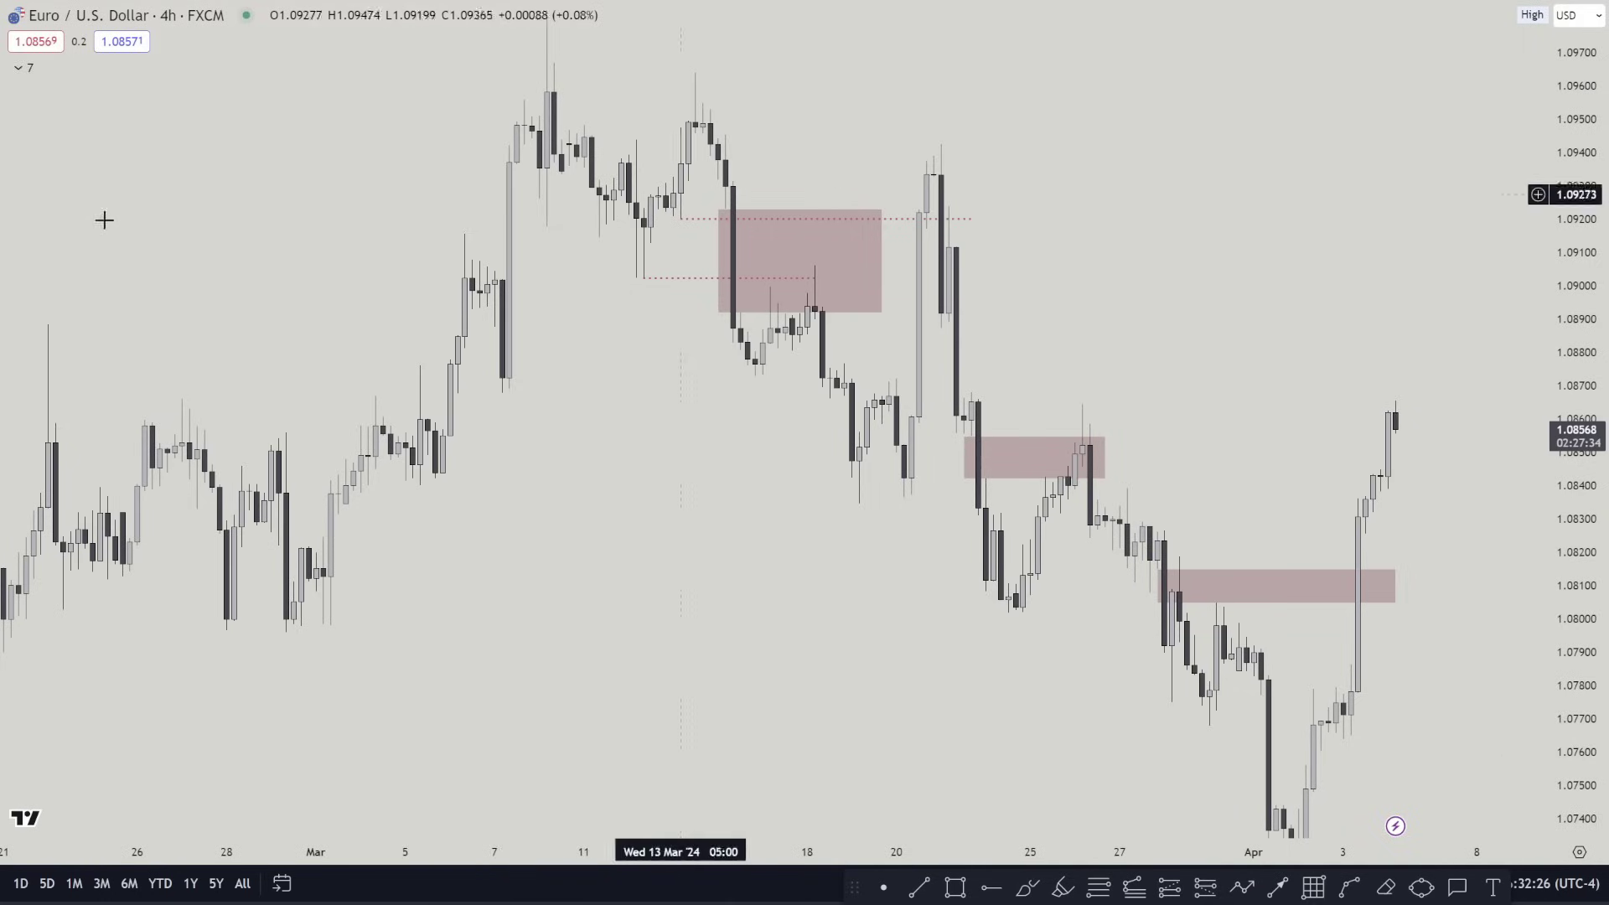
{"action": "scroll", "coordinate": [708, 435], "scroll_direction": "right", "scroll_amount": 2}
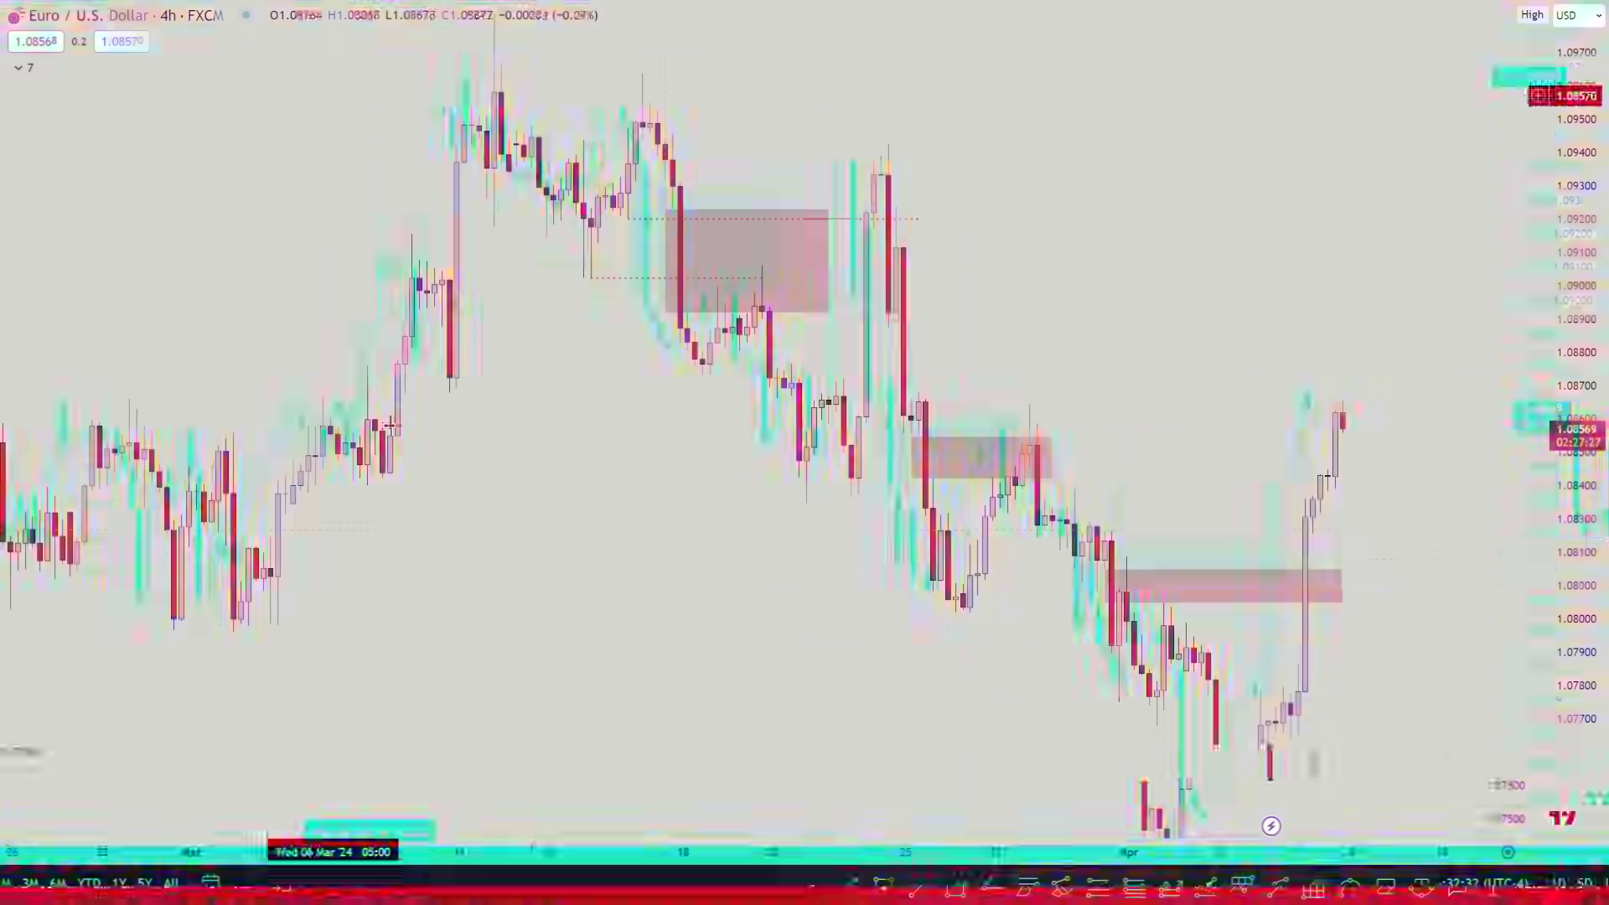
{"action": "left_click_drag", "start_coordinate": [703, 568], "coordinate": [735, 740]}
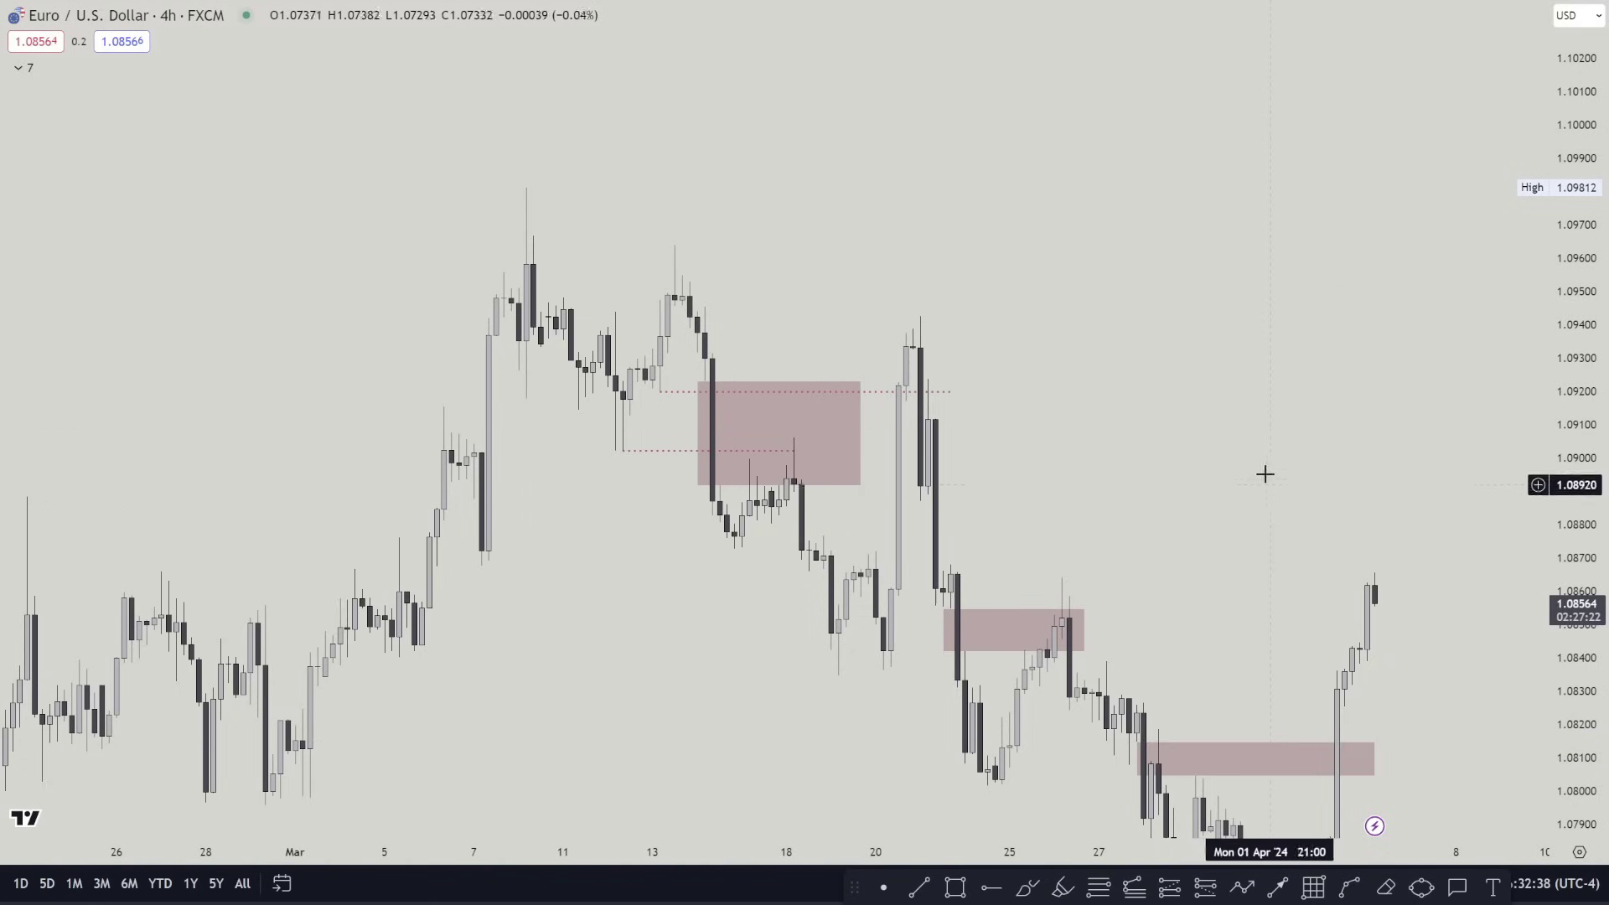
{"action": "left_click_drag", "start_coordinate": [1283, 419], "coordinate": [1267, 403]}
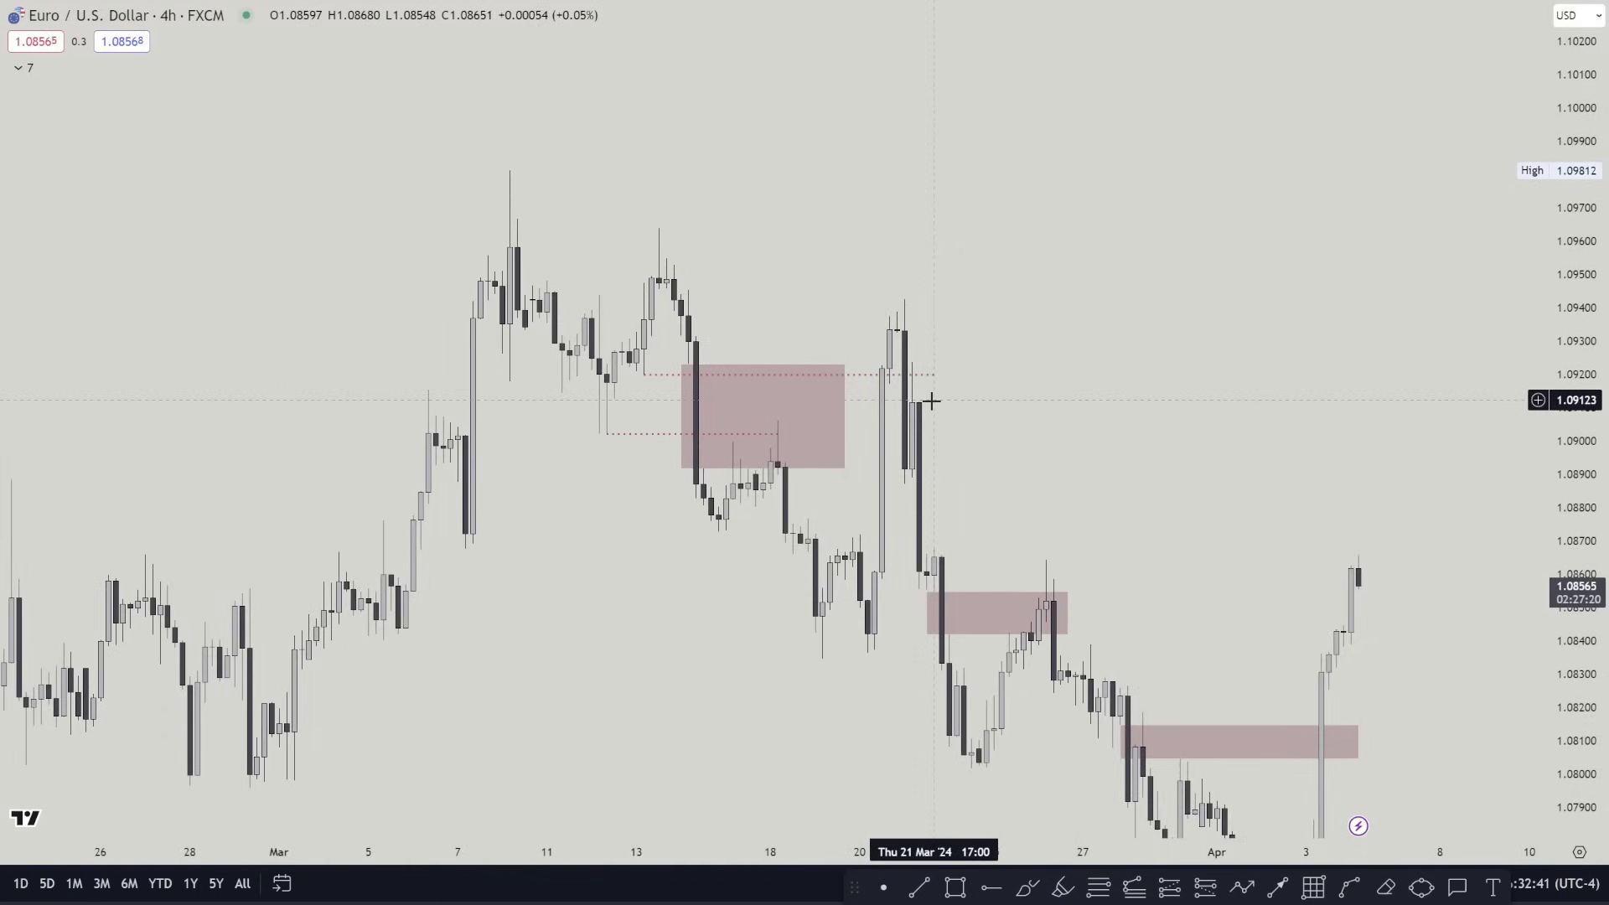